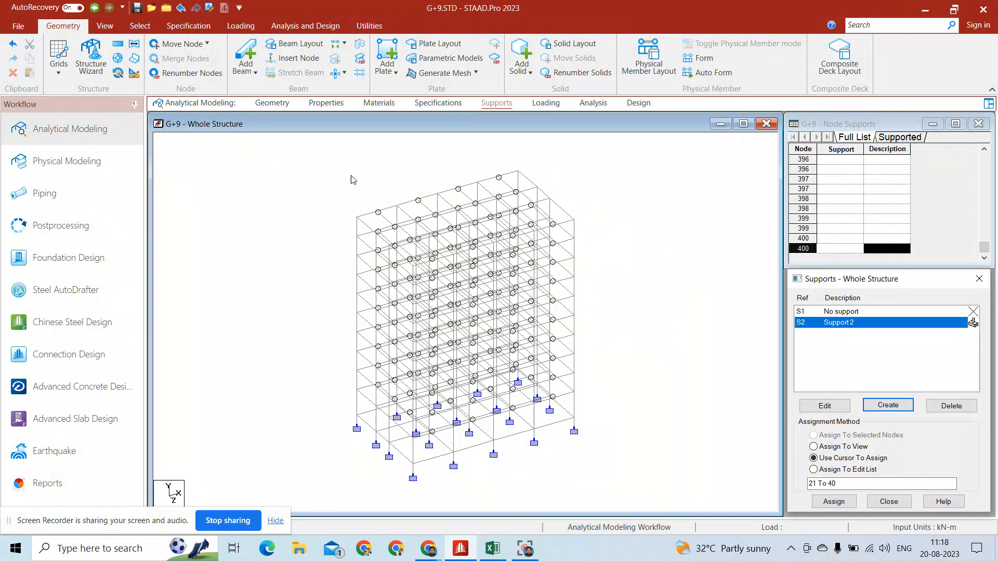
# Isolate the topmost floor's beams from the whole structure and show them in plan.
pyautogui.click(104, 25)
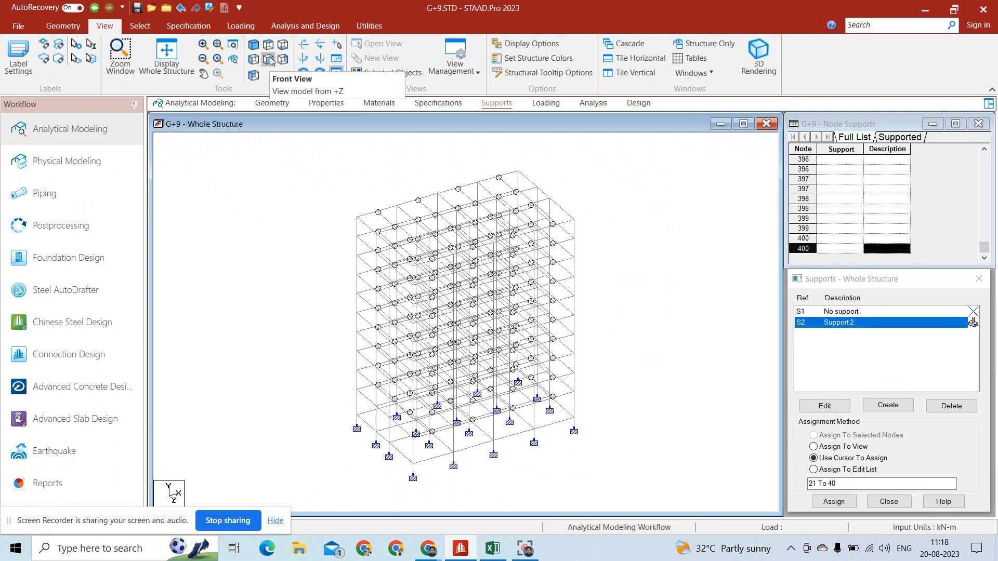
pyautogui.click(269, 60)
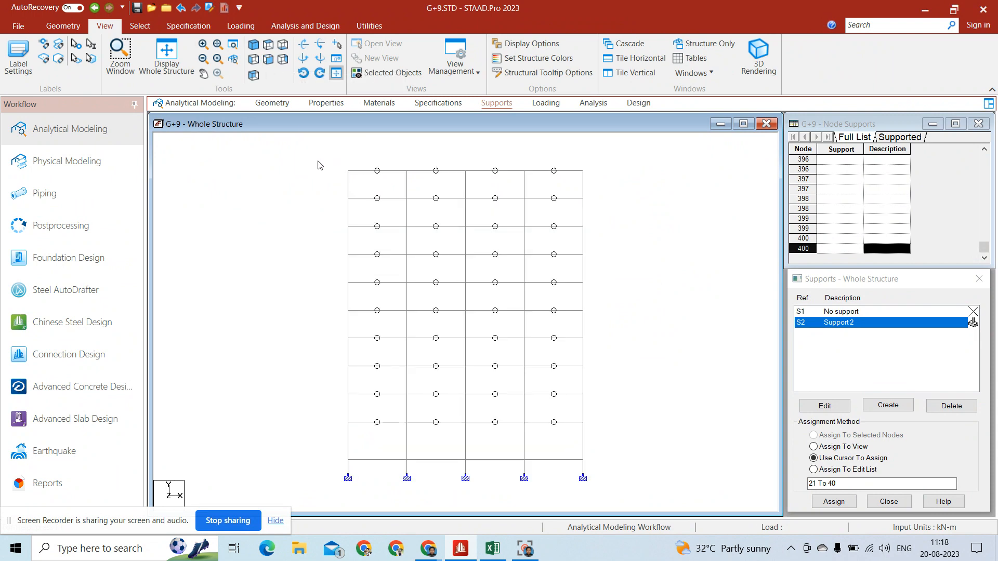
pyautogui.moveTo(318, 162); pyautogui.dragTo(634, 184)
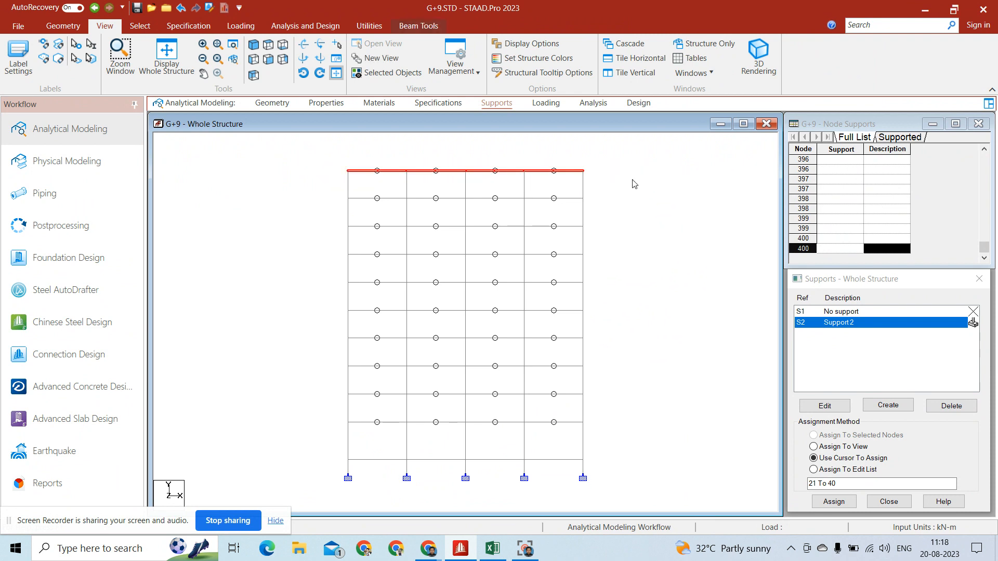
pyautogui.click(393, 73)
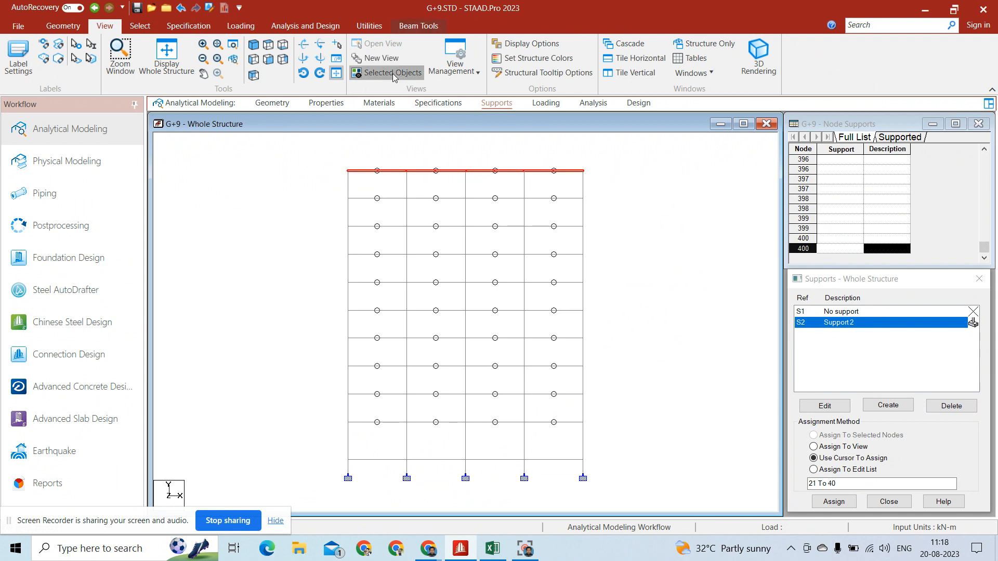
pyautogui.click(268, 47)
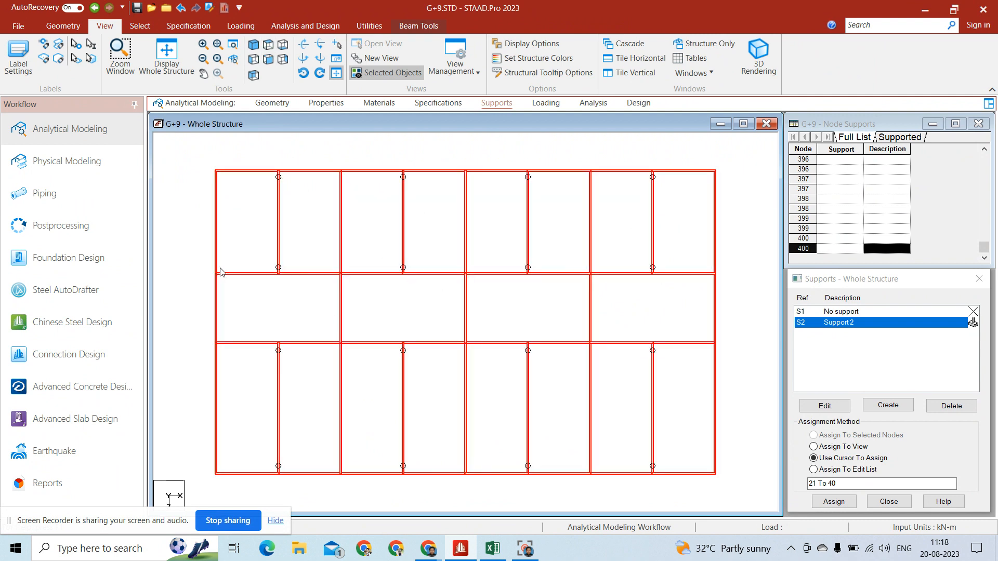
# Isolate the four-sided beam loop of the middle row's first bay at the low-X end and show it isometrically.
pyautogui.moveTo(202, 270); pyautogui.dragTo(352, 358)
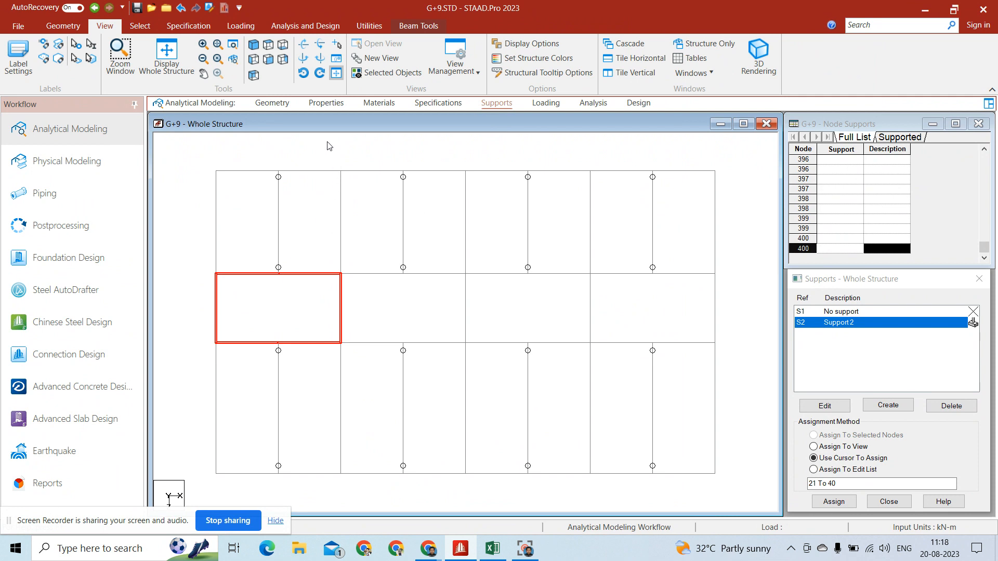
pyautogui.click(396, 74)
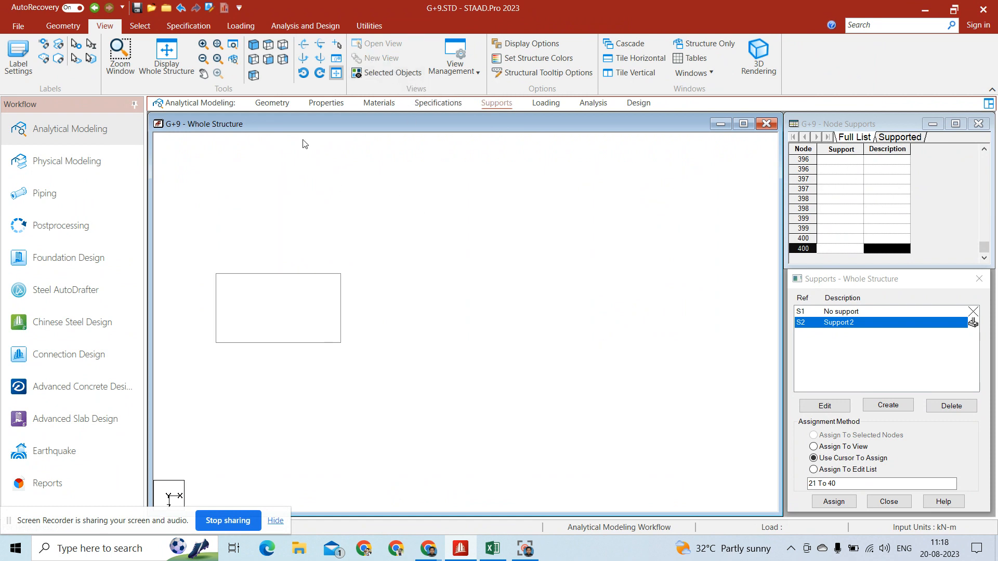
pyautogui.click(254, 75)
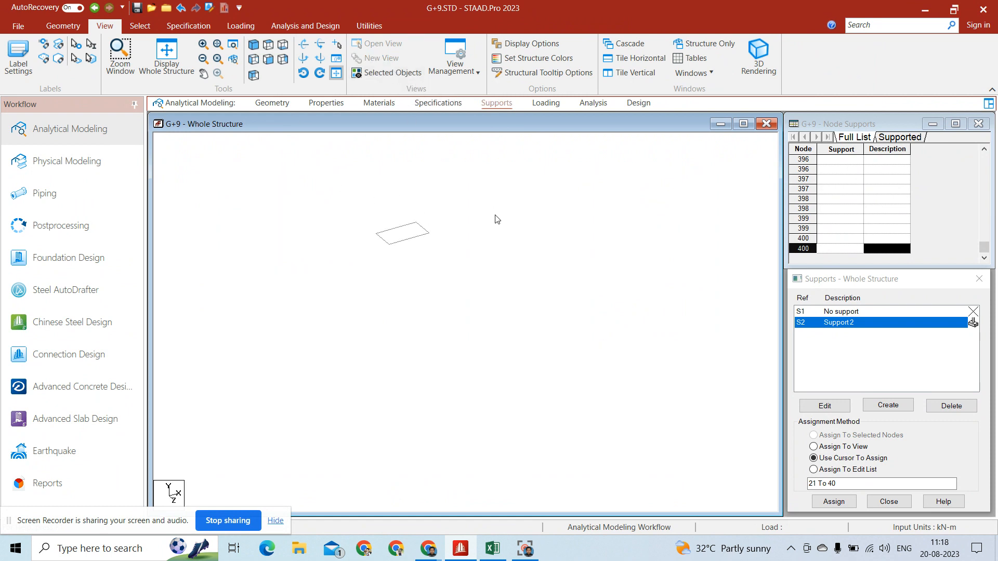
# Repeat the isolated bay's beams once in the global Y direction at 2.5 m spacing with linked steps.
pyautogui.moveTo(456, 206); pyautogui.dragTo(354, 271)
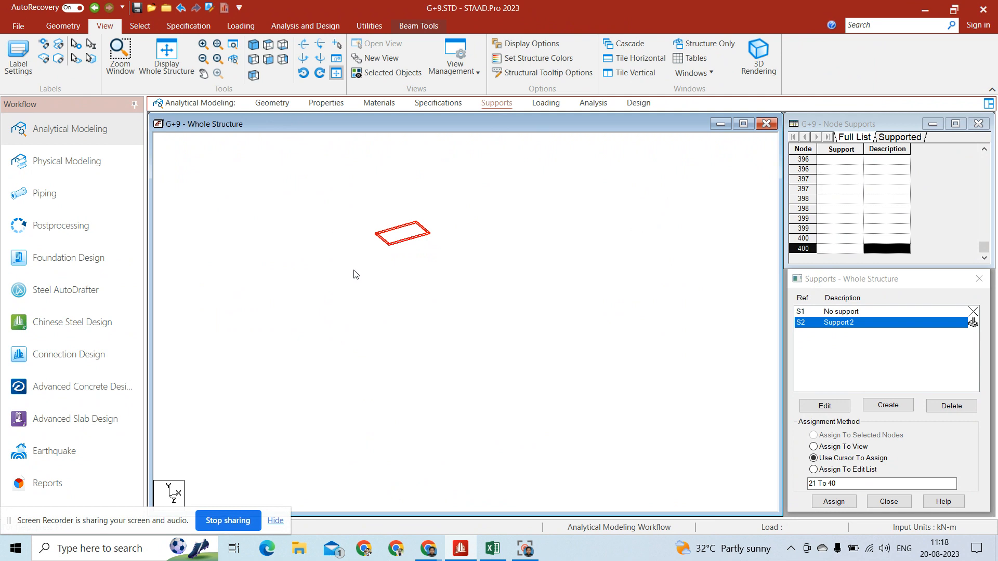
pyautogui.click(70, 28)
pyautogui.click(117, 43)
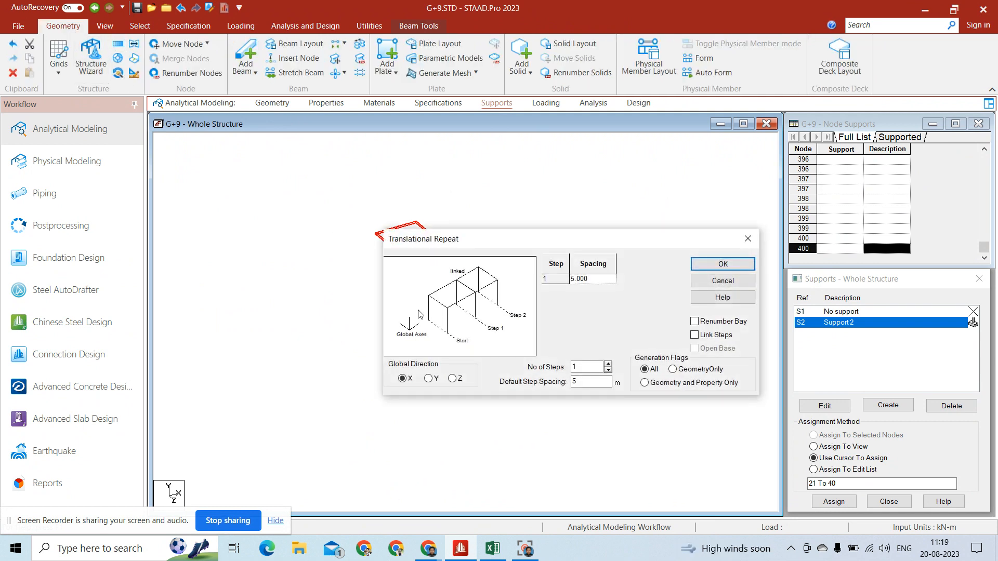
pyautogui.click(428, 379)
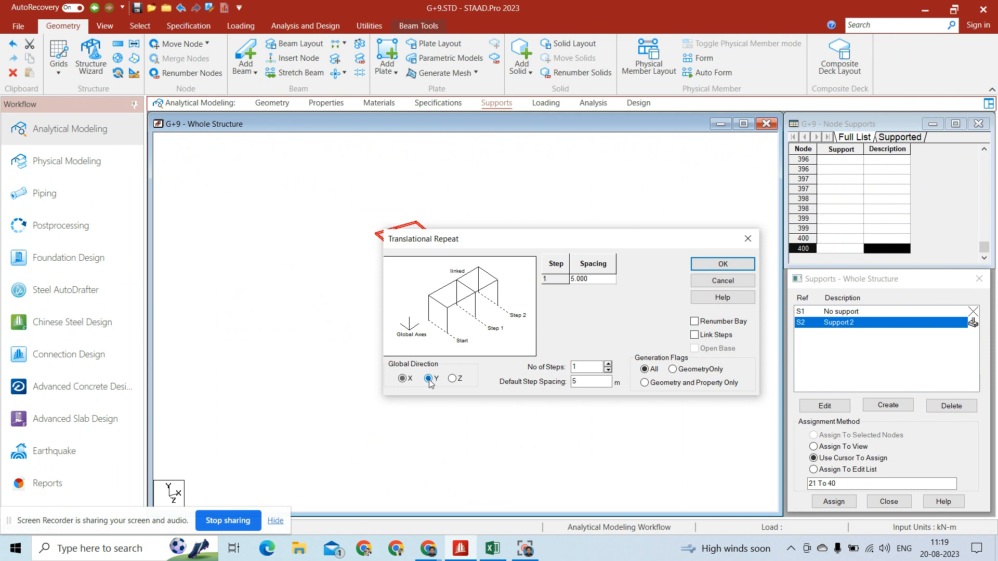
pyautogui.click(587, 381)
pyautogui.press('BackSpace')
pyautogui.write('2.5')
pyautogui.click(722, 338)
pyautogui.click(723, 265)
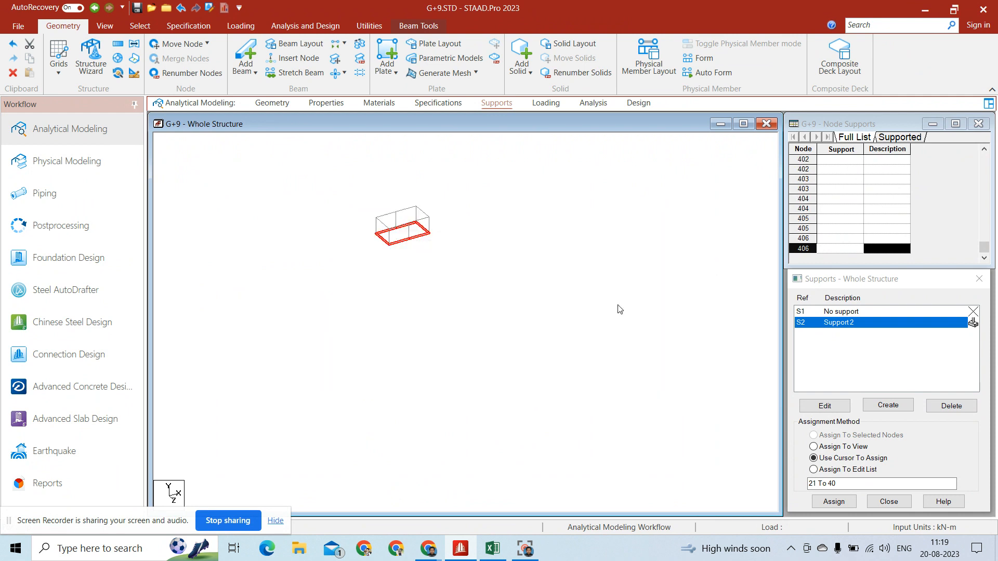
pyautogui.click(486, 181)
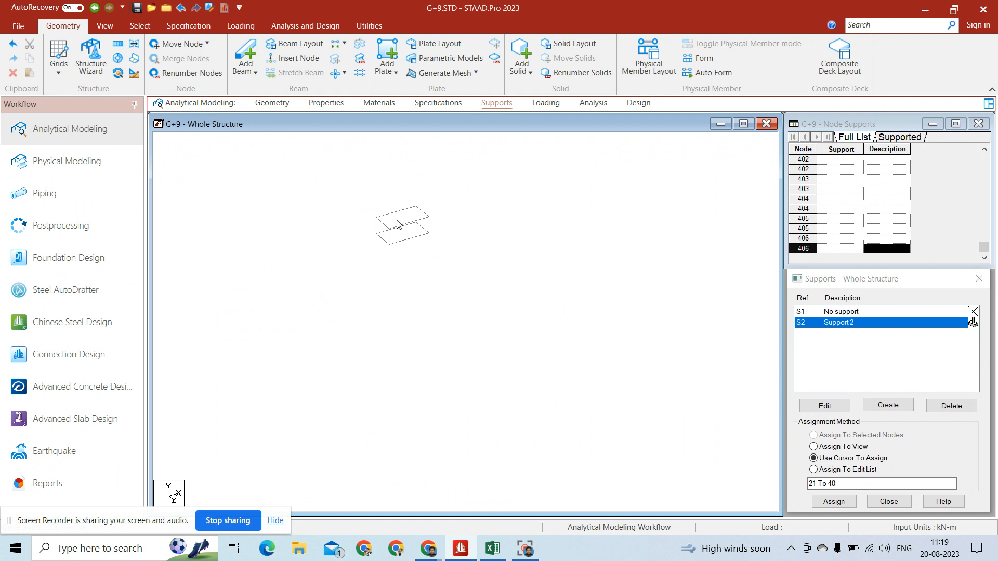
# Delete the two mid-span vertical members between the bay's lower and upper beams.
pyautogui.click(112, 27)
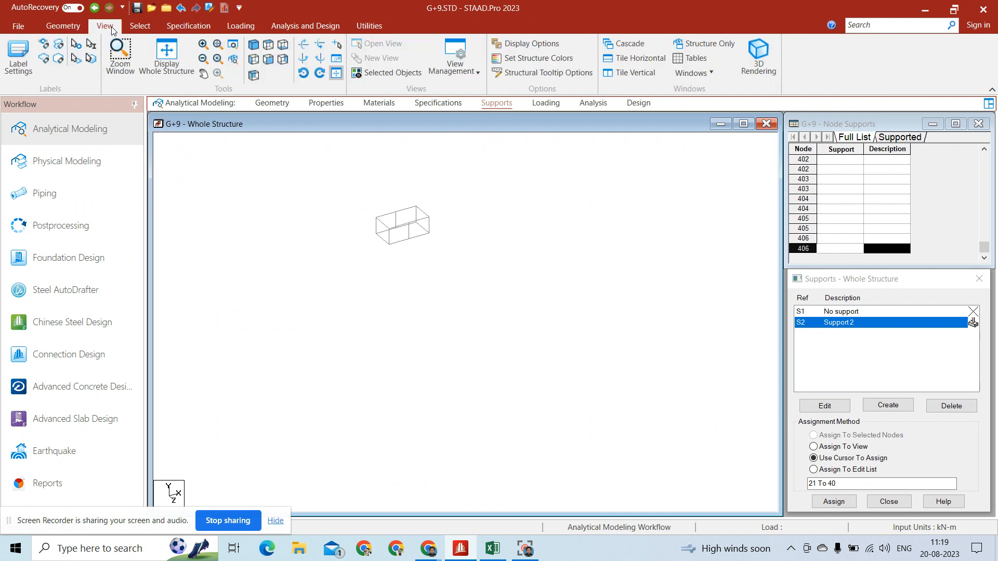
pyautogui.click(268, 59)
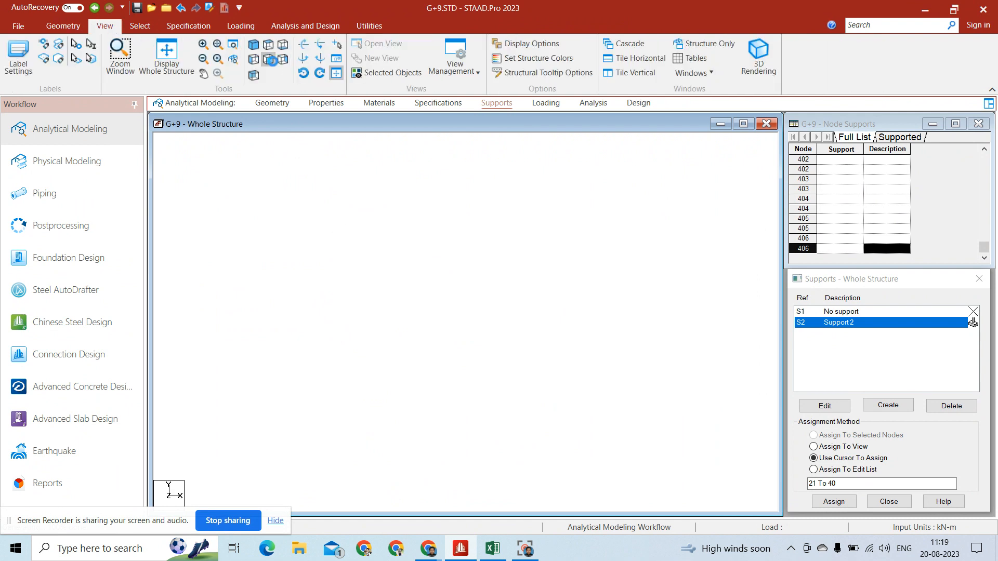
pyautogui.click(384, 182)
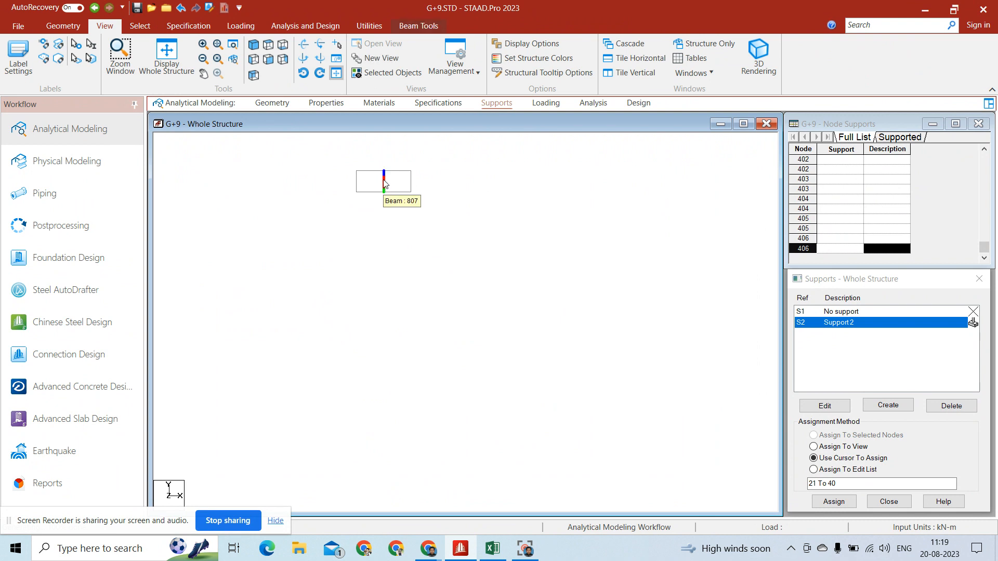
pyautogui.click(251, 45)
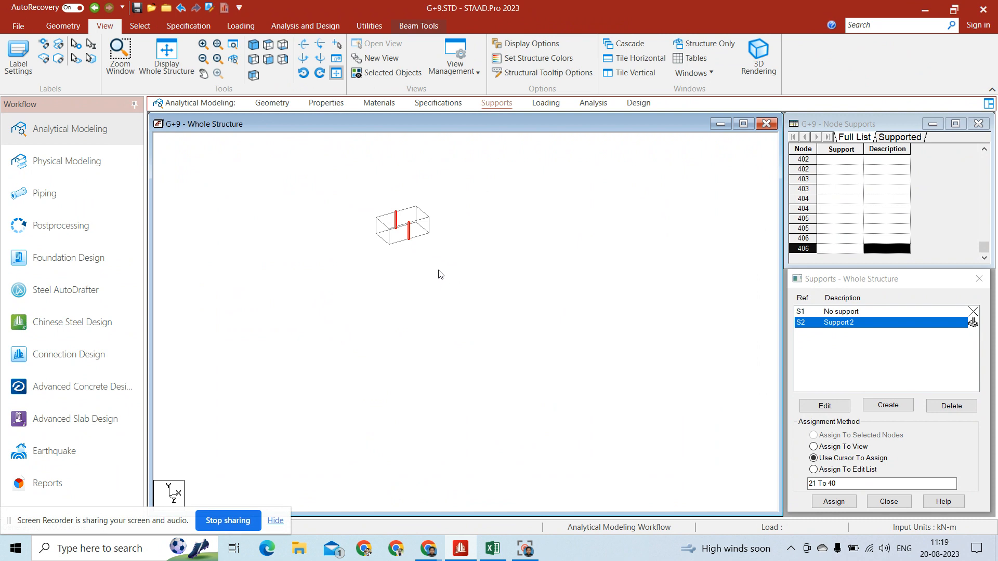
pyautogui.click(267, 60)
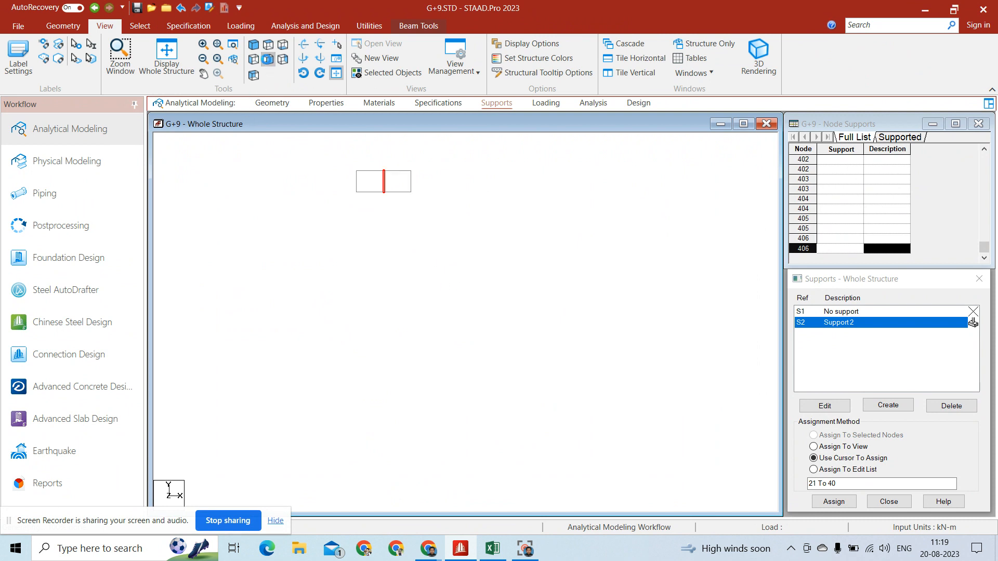
pyautogui.moveTo(414, 289); pyautogui.dragTo(383, 188)
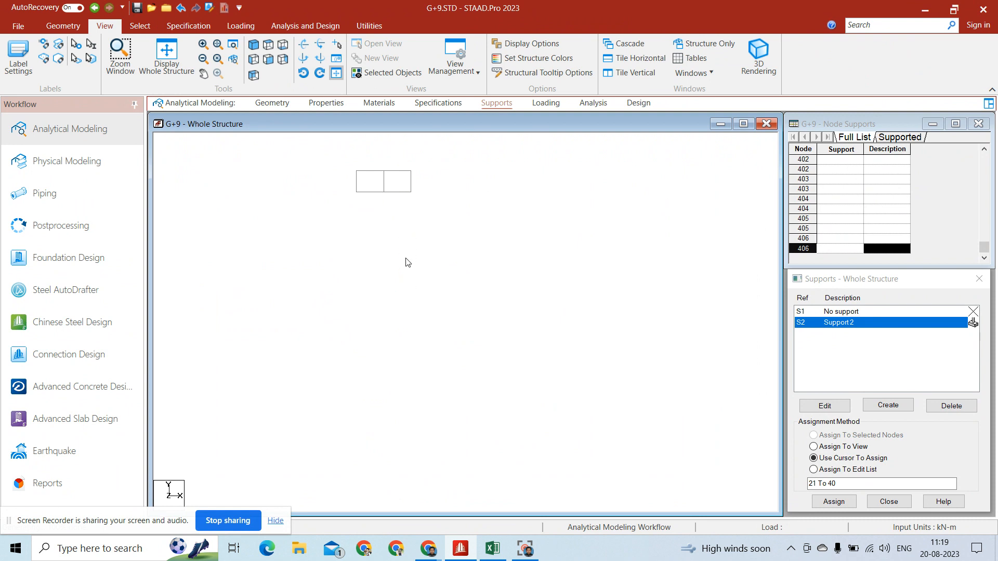
pyautogui.click(383, 182)
pyautogui.press('Delete')
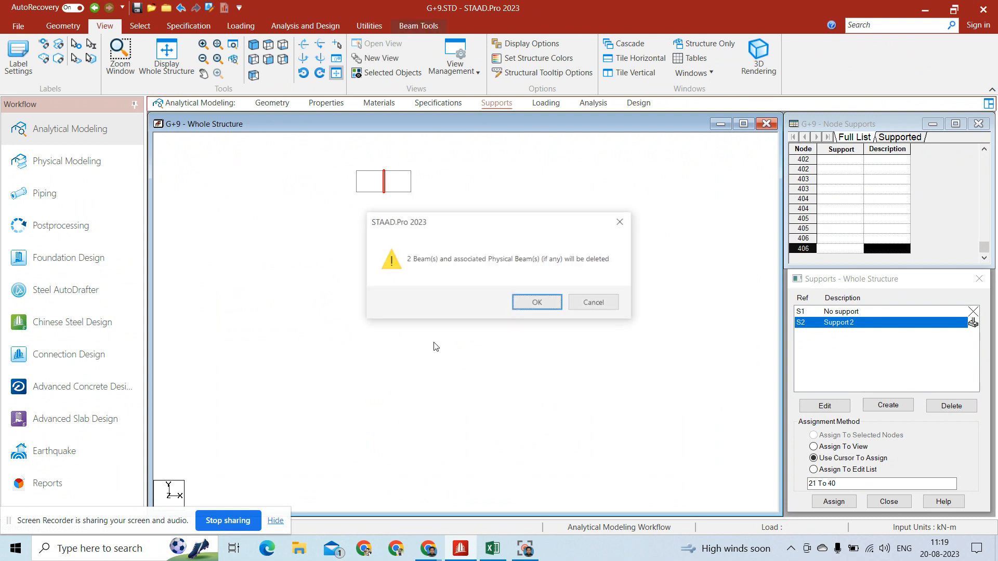
pyautogui.press('Return')
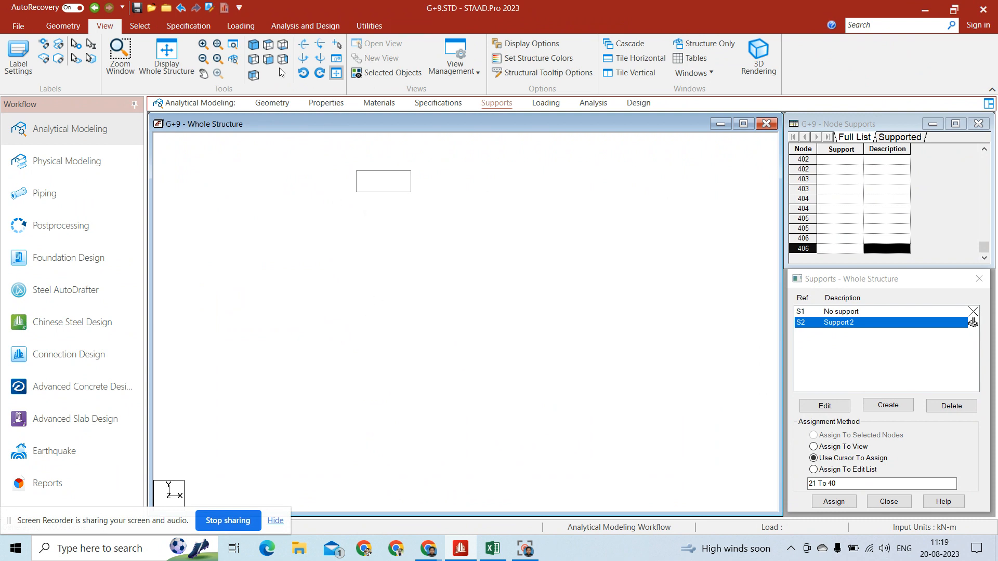
pyautogui.click(253, 45)
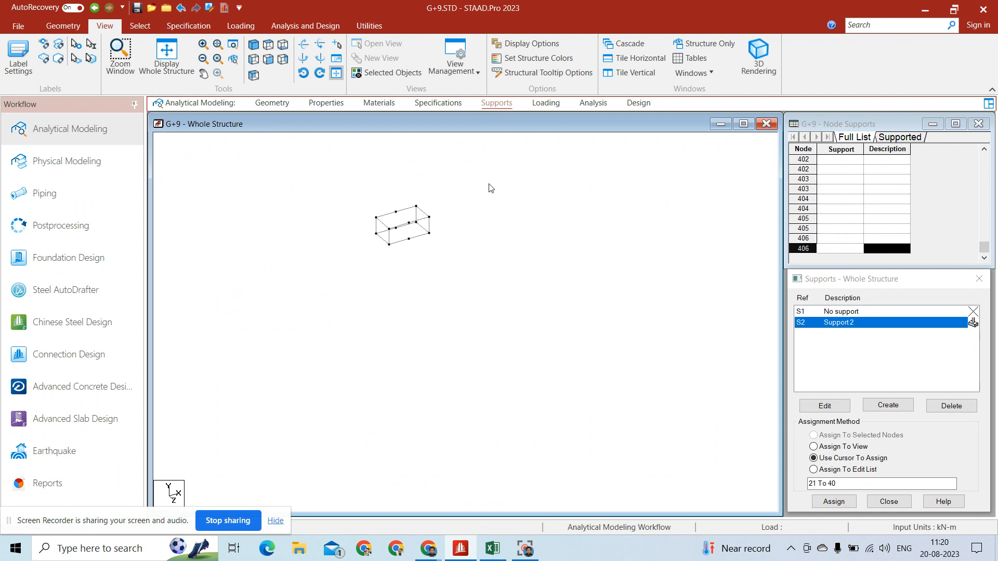
# Merge the two collinear beam segments on each long upper side of the raised bay into single beams.
pyautogui.click(268, 60)
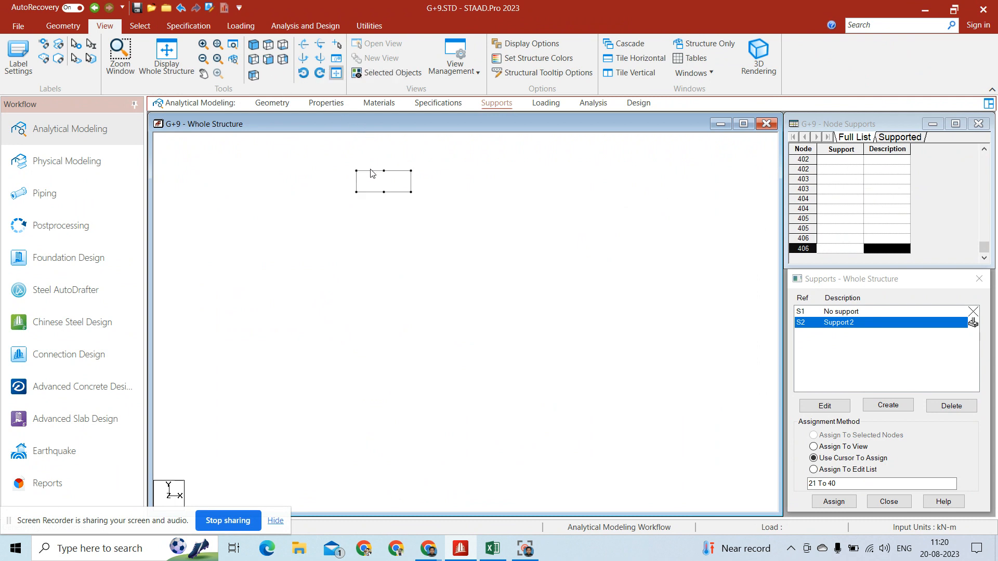
pyautogui.click(364, 170)
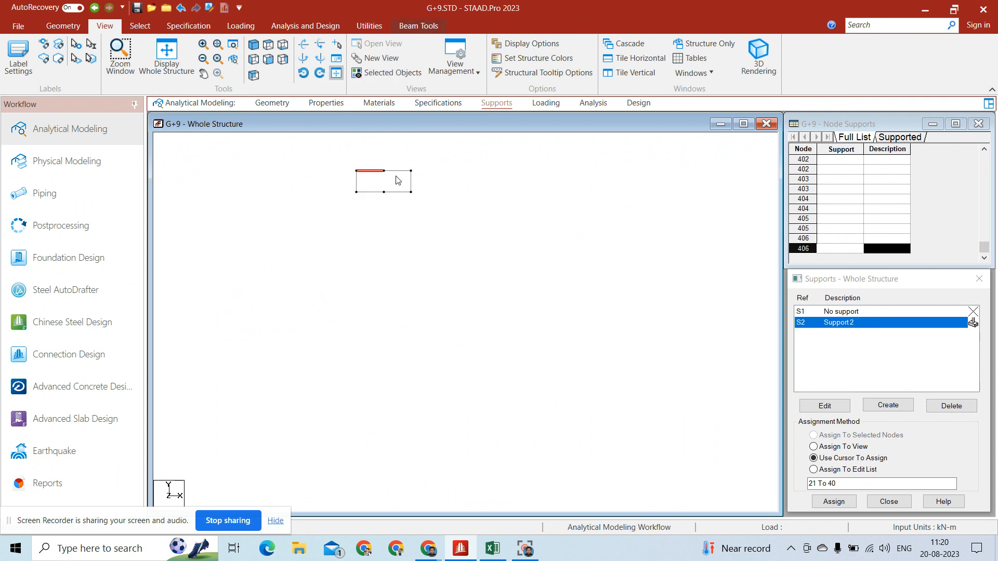
pyautogui.keyDown('ctrl'); pyautogui.click(396, 171); pyautogui.keyUp('ctrl')
pyautogui.click(253, 44)
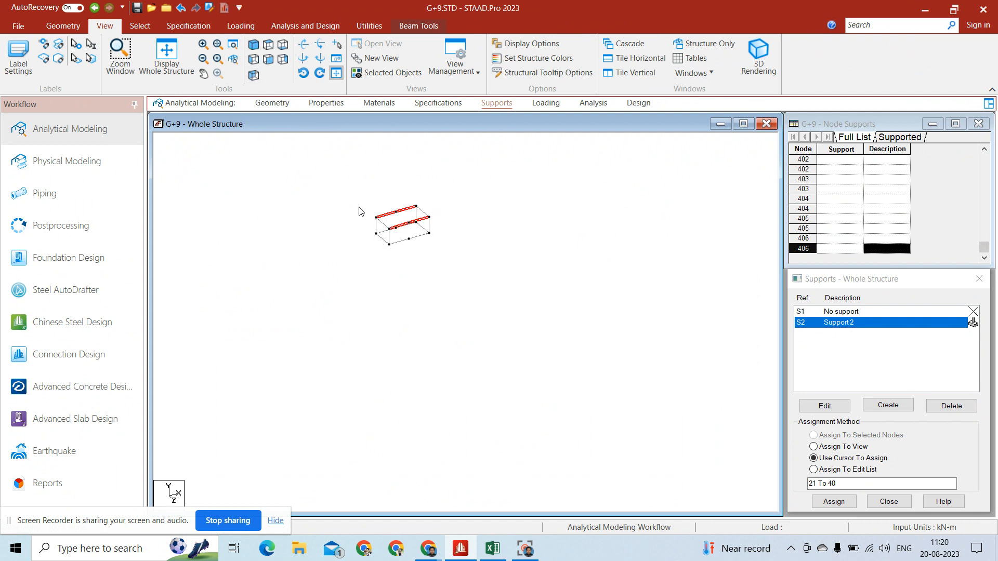
pyautogui.click(64, 26)
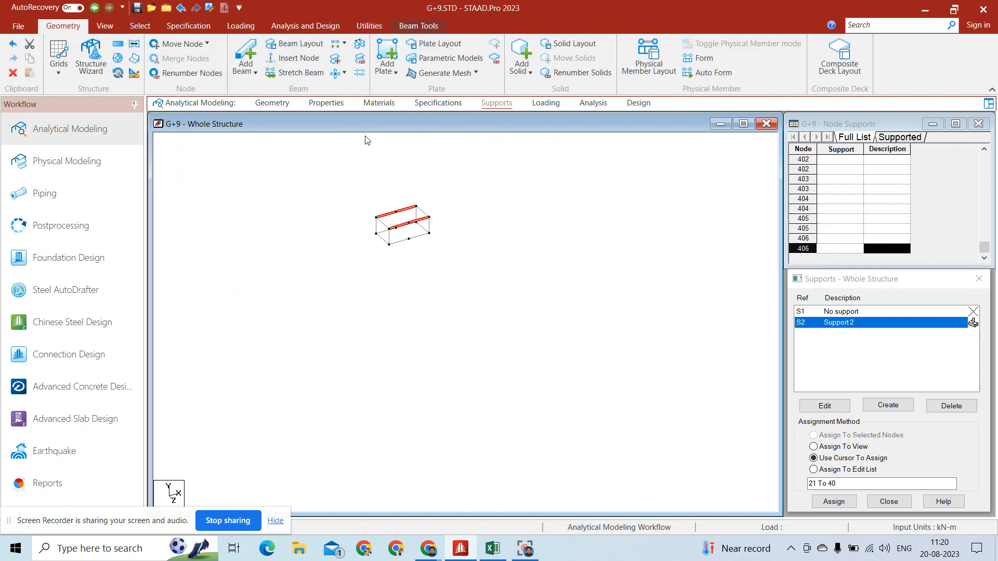
pyautogui.click(359, 45)
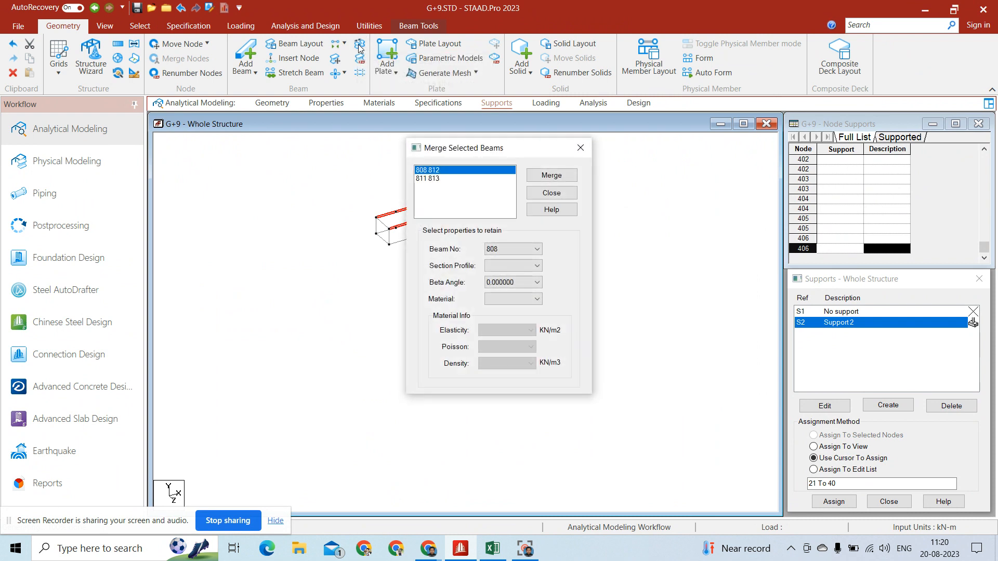
pyautogui.click(551, 175)
pyautogui.click(552, 175)
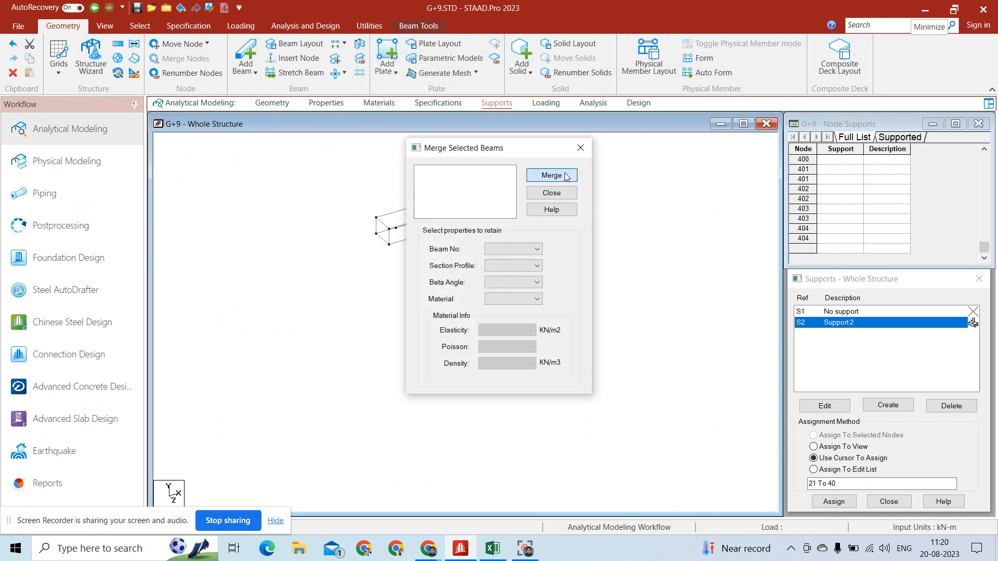
pyautogui.click(580, 148)
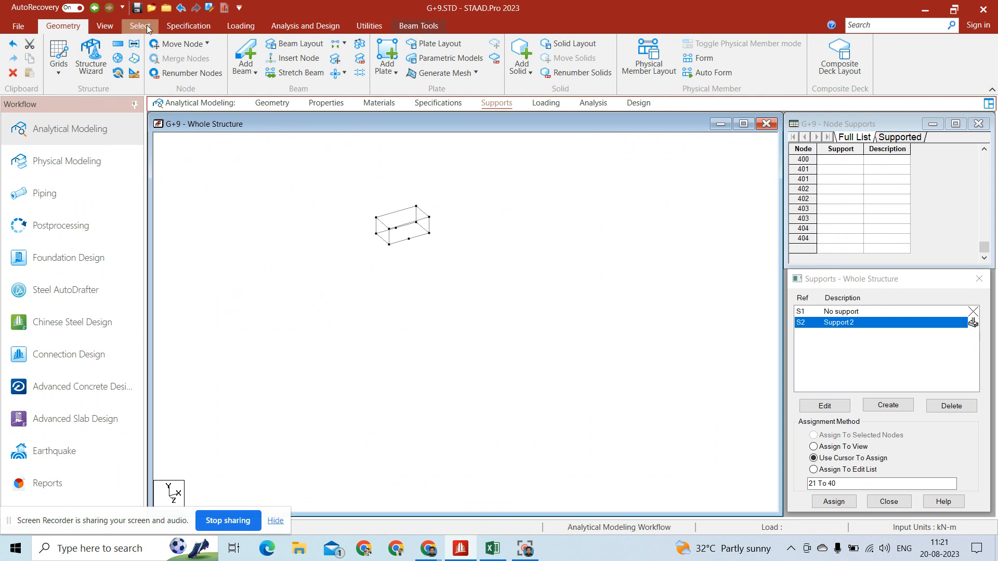
# Redisplay the whole structure, then isolate the main roof-level beams below the raised bay and show them in plan.
pyautogui.click(110, 26)
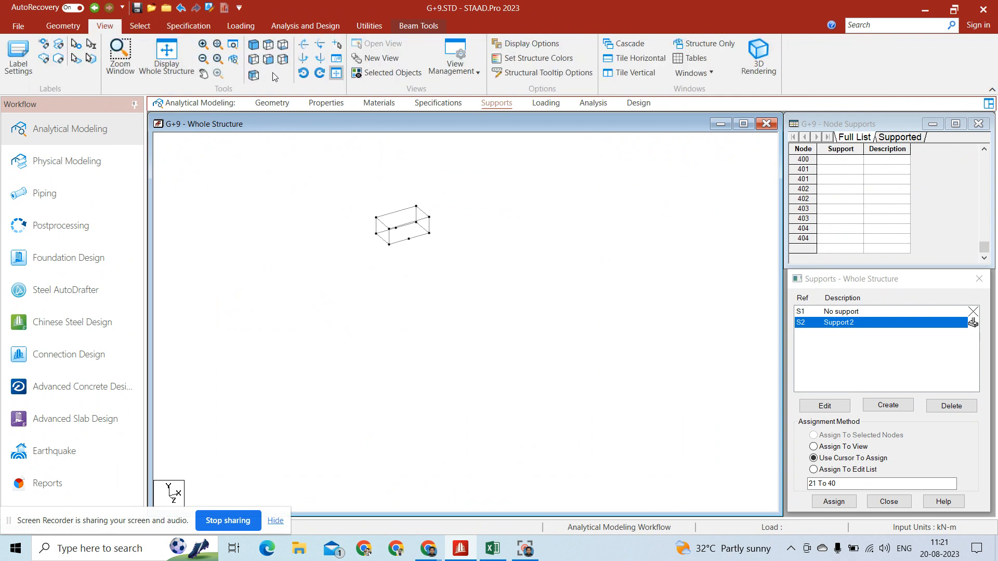
pyautogui.click(174, 65)
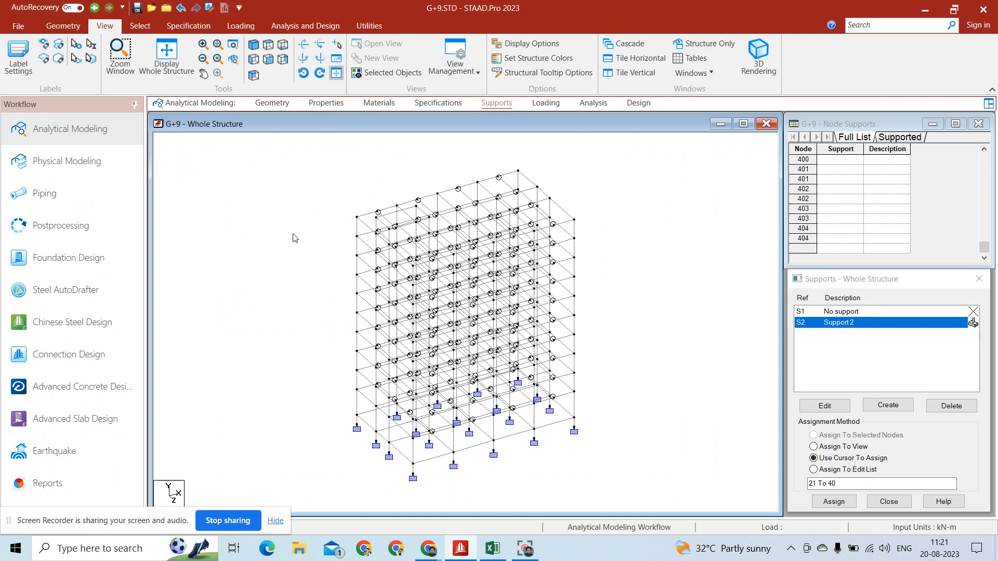
pyautogui.click(269, 58)
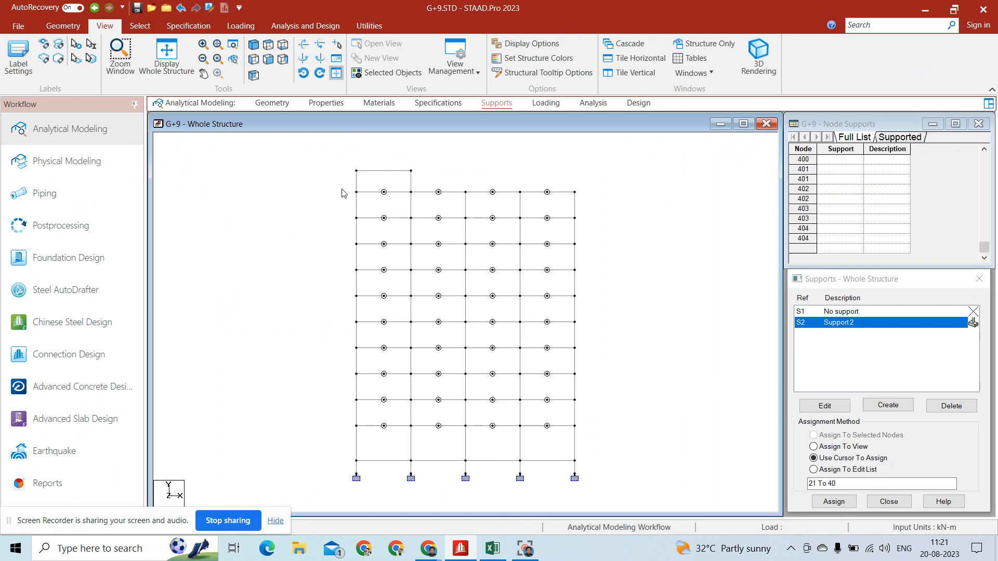
pyautogui.moveTo(343, 190); pyautogui.dragTo(592, 204)
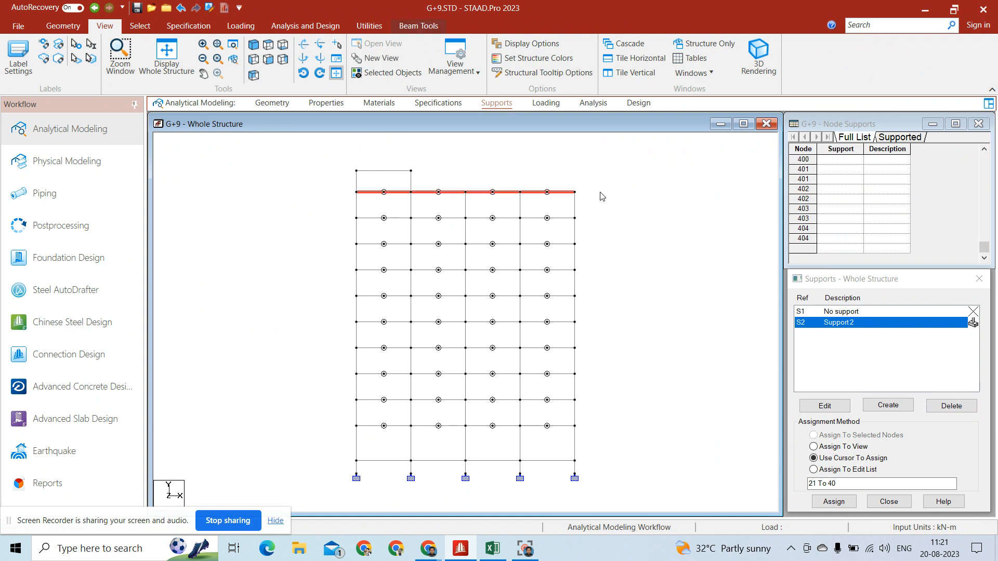
pyautogui.click(387, 76)
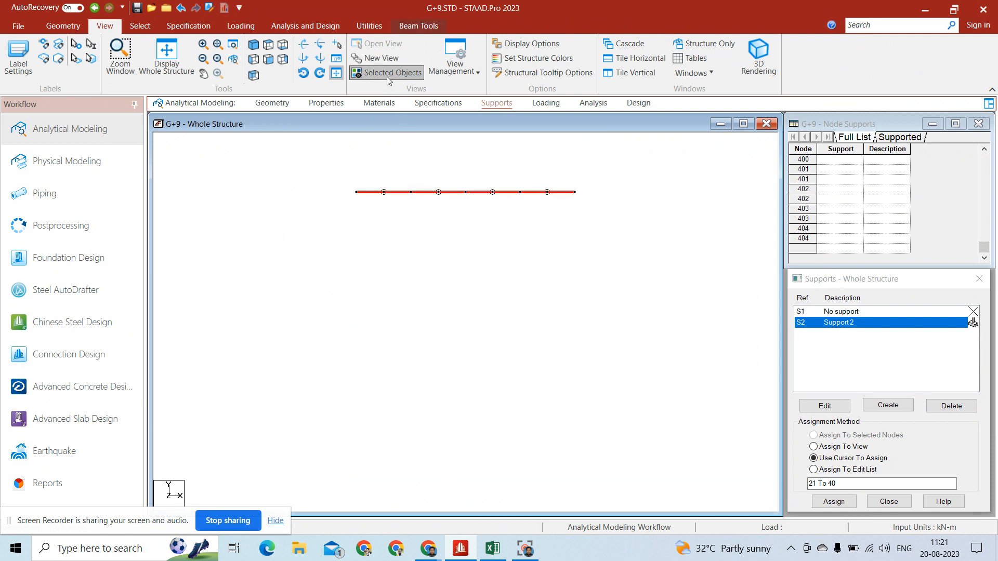
pyautogui.click(267, 45)
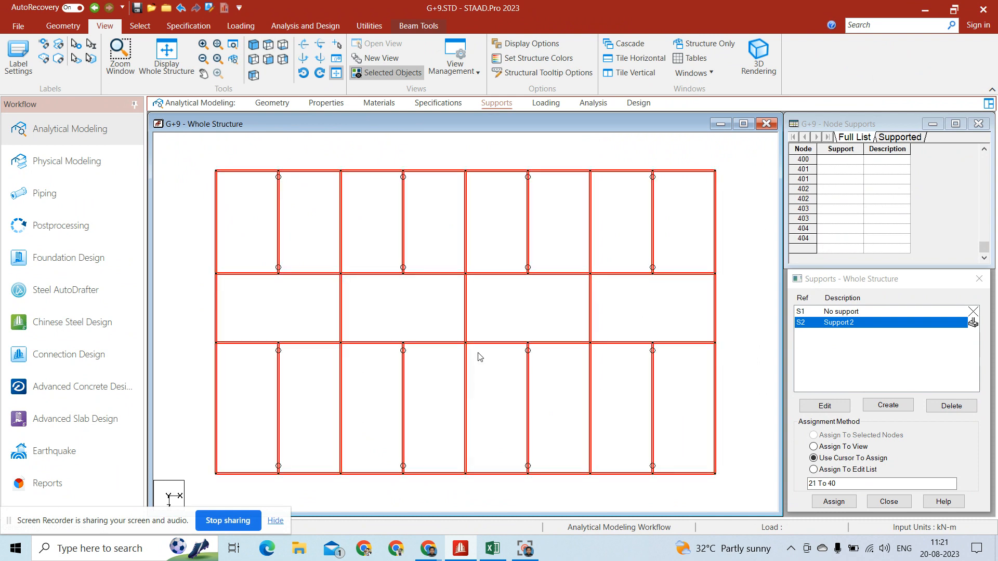
# Select the four sides of the middle bay at the end opposite the raised bay, isolate them and show them in isometric view.
pyautogui.click(582, 273)
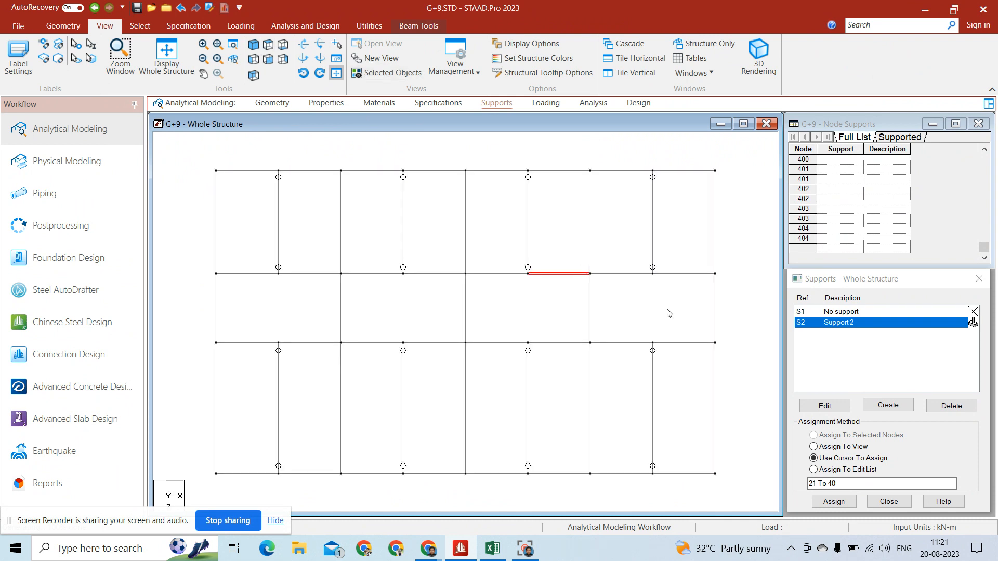
pyautogui.keyDown('ctrl'); pyautogui.click(589, 268); pyautogui.keyUp('ctrl')
pyautogui.moveTo(575, 262); pyautogui.dragTo(723, 352)
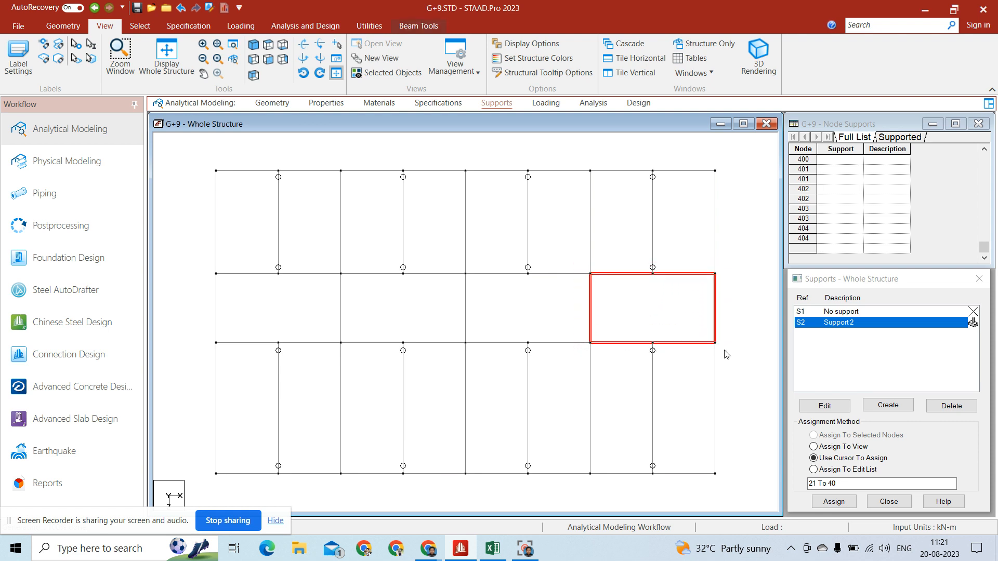
pyautogui.click(390, 75)
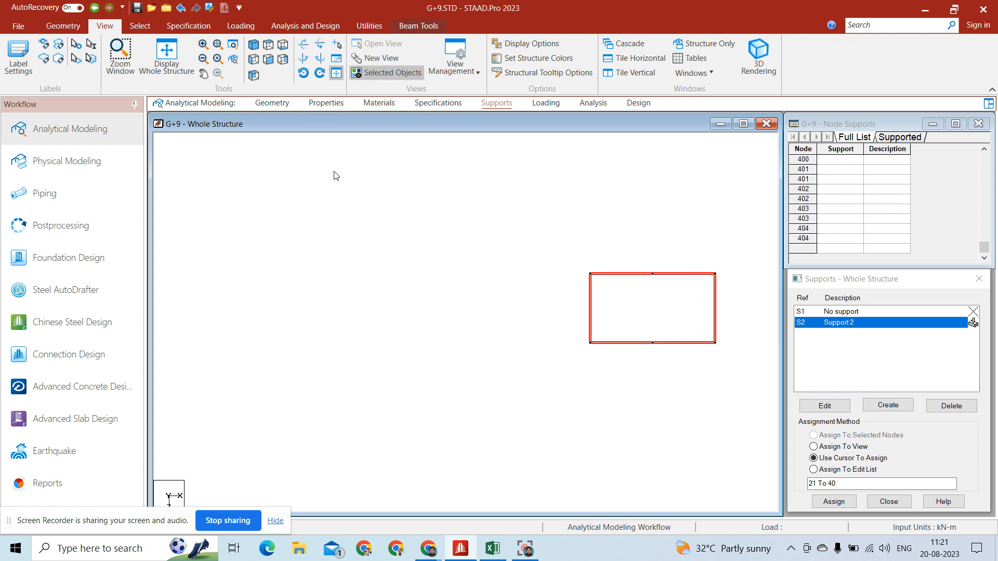
pyautogui.click(254, 44)
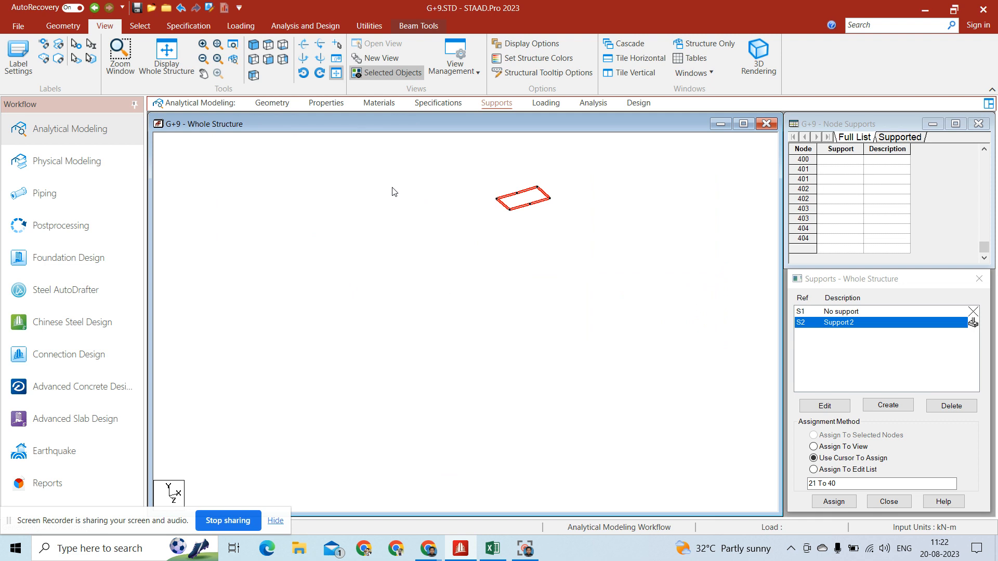
# Repeat the isolated bay's beams in two linked steps along global Y, using 2.5 m spacing for the second step.
pyautogui.click(77, 26)
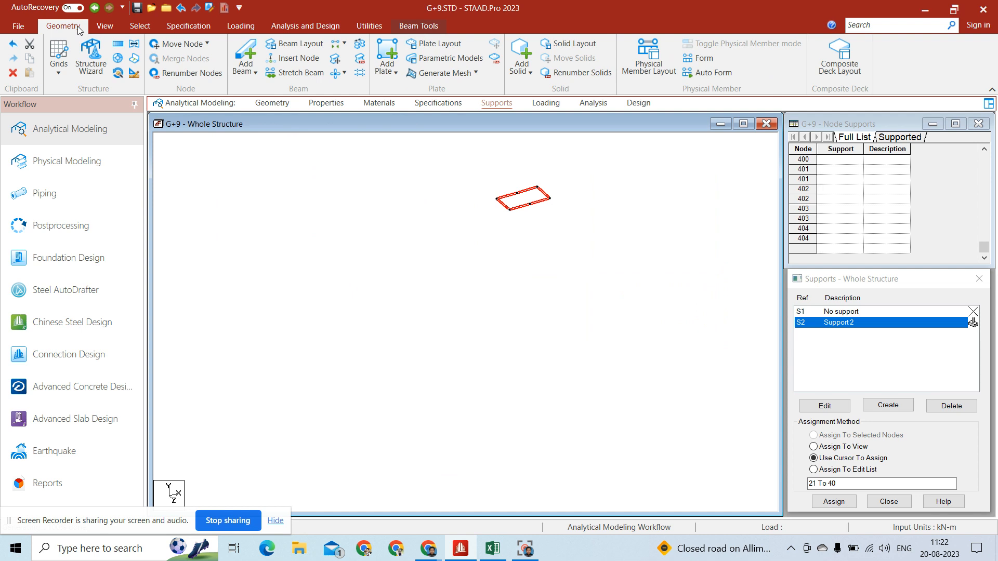
pyautogui.click(119, 45)
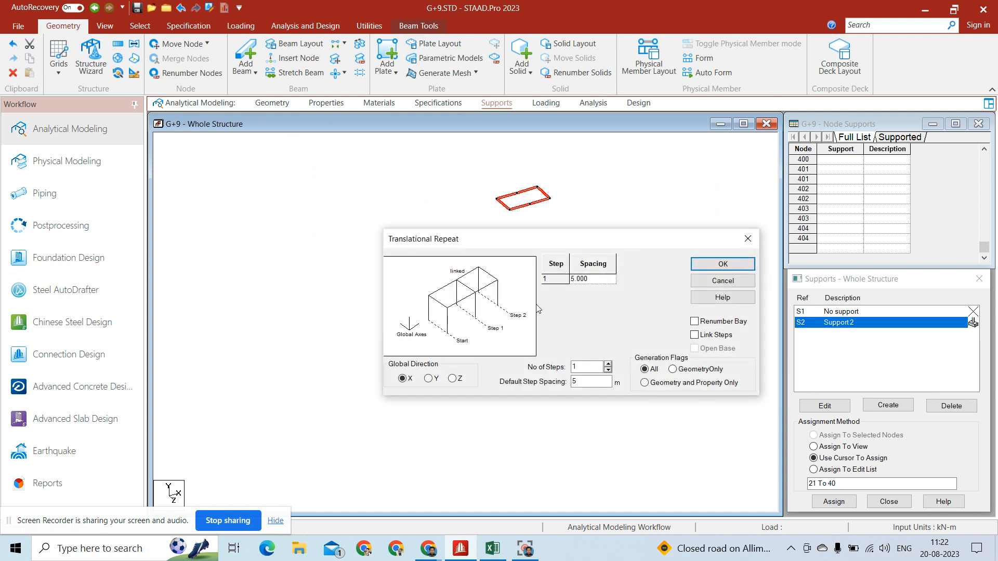
pyautogui.click(428, 381)
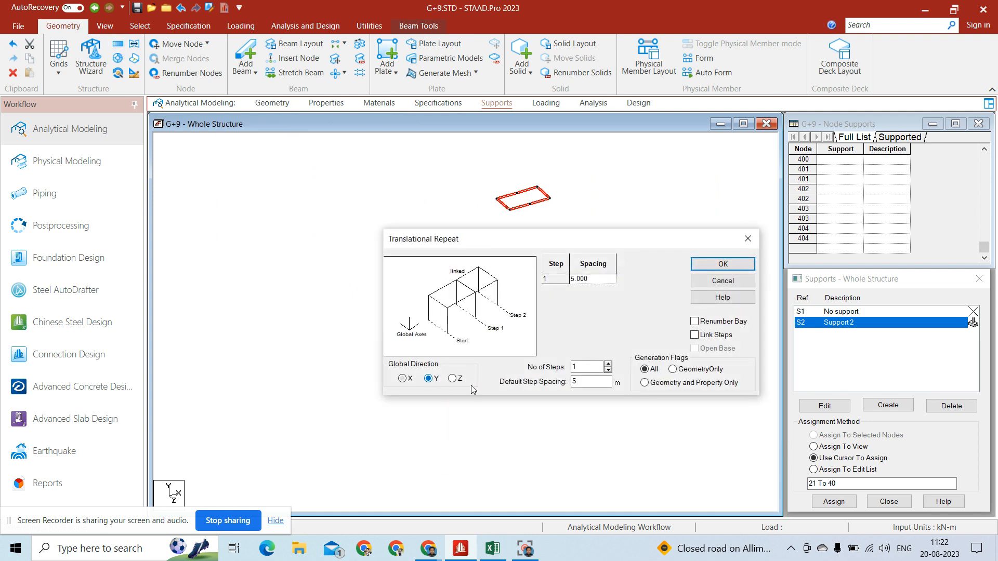
pyautogui.click(608, 365)
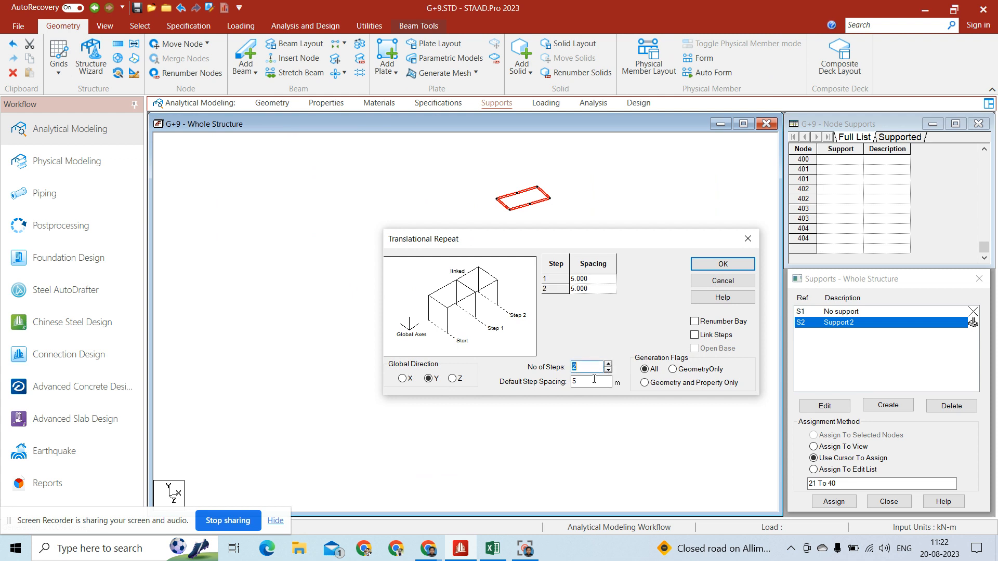
pyautogui.click(596, 281)
pyautogui.write('1')
pyautogui.write('2.5')
pyautogui.click(723, 265)
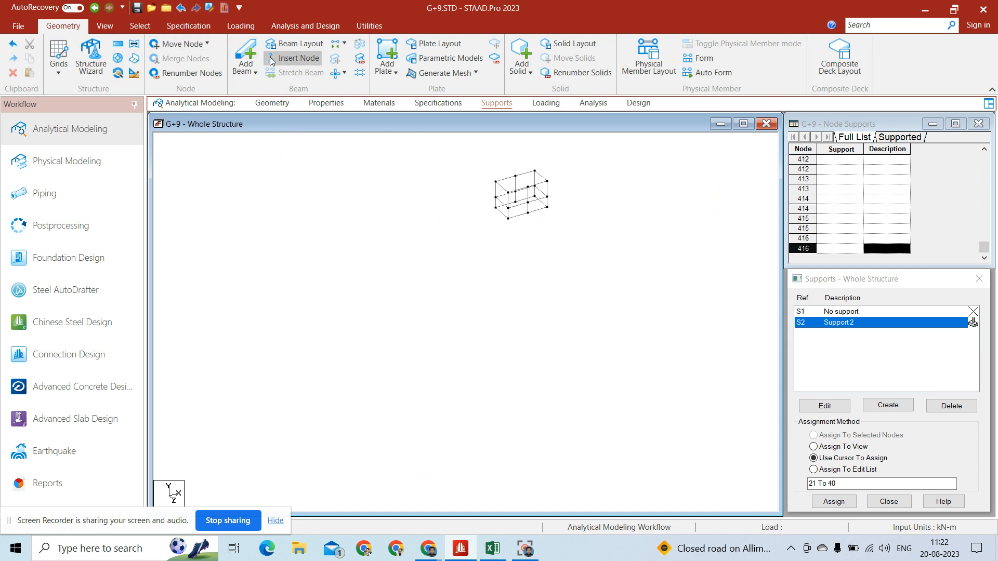
# Delete the mid-span vertical members in both tiers of the isolated two-tier bay.
pyautogui.click(104, 26)
pyautogui.click(268, 58)
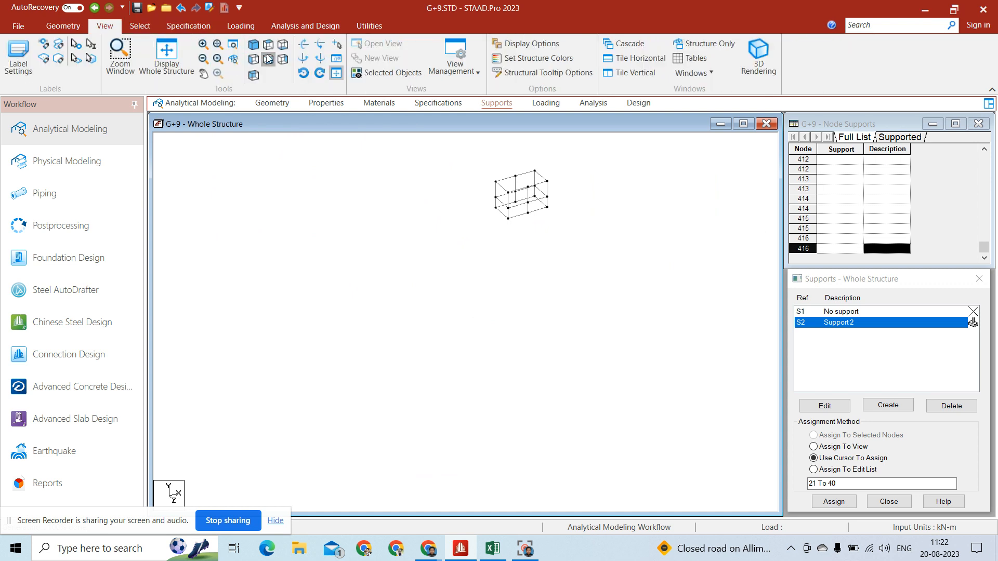
pyautogui.click(543, 182)
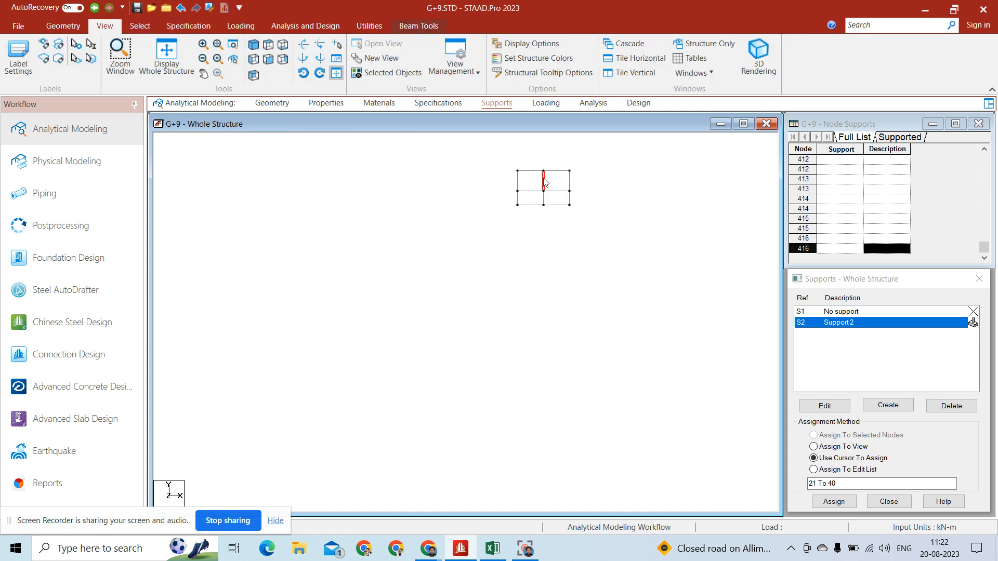
pyautogui.keyDown('ctrl'); pyautogui.click(544, 199); pyautogui.keyUp('ctrl')
pyautogui.press('Delete')
pyautogui.press('Return')
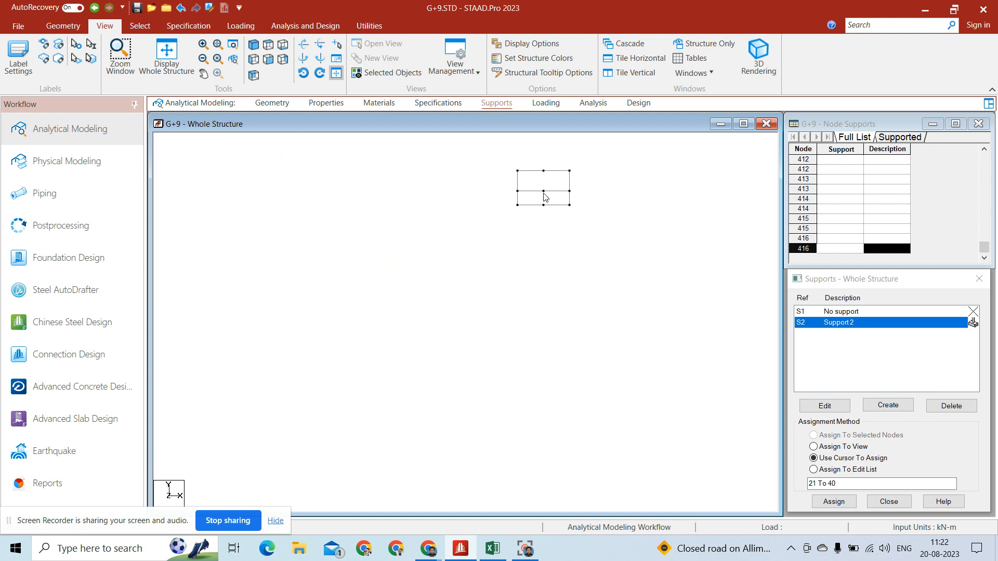
# Merge the collinear beam segments on the long sides of the two upper levels into single beams.
pyautogui.click(529, 171)
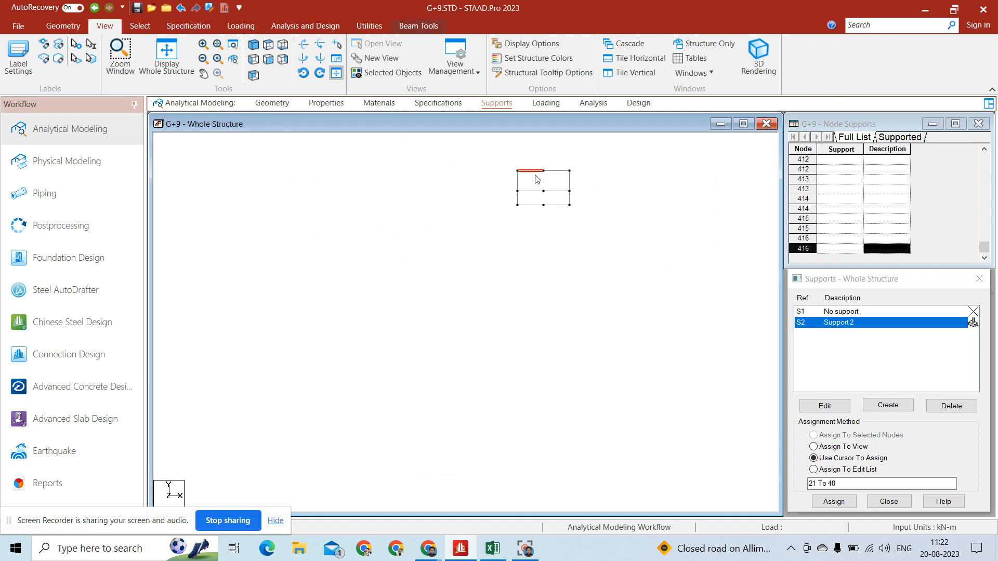
pyautogui.moveTo(528, 164); pyautogui.dragTo(565, 198)
pyautogui.click(254, 44)
pyautogui.click(77, 26)
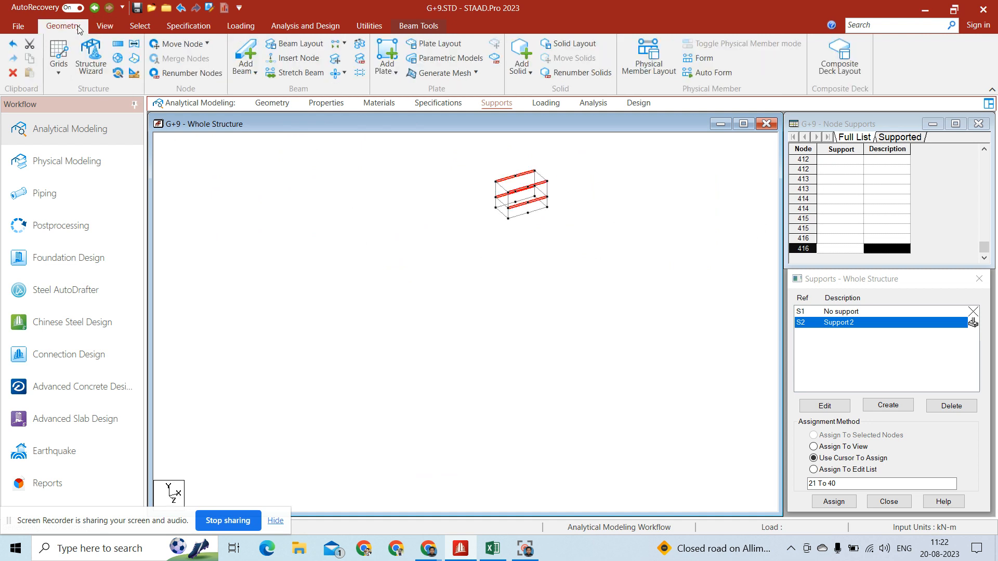
pyautogui.click(359, 44)
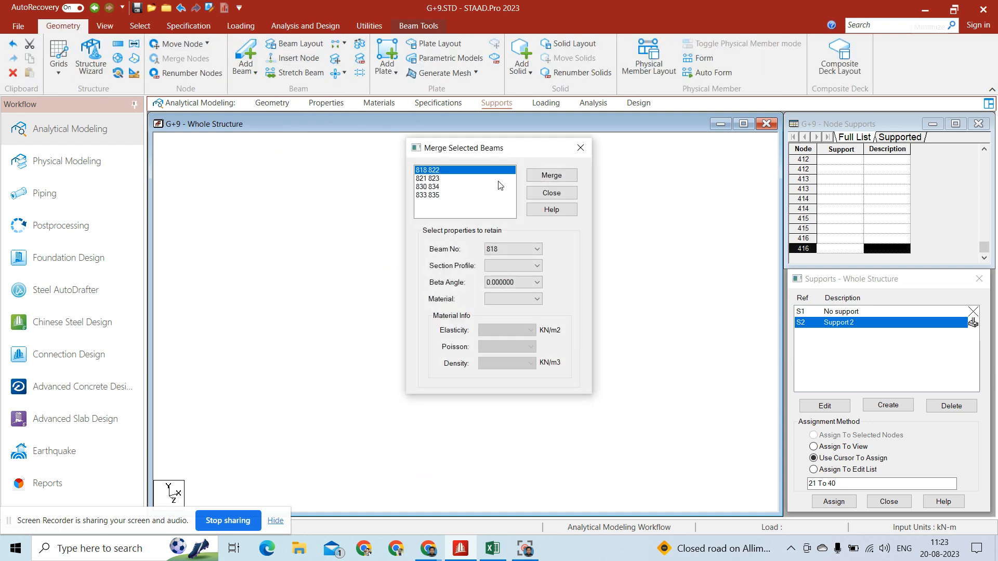
pyautogui.click(552, 176)
pyautogui.click(551, 176)
pyautogui.click(551, 175)
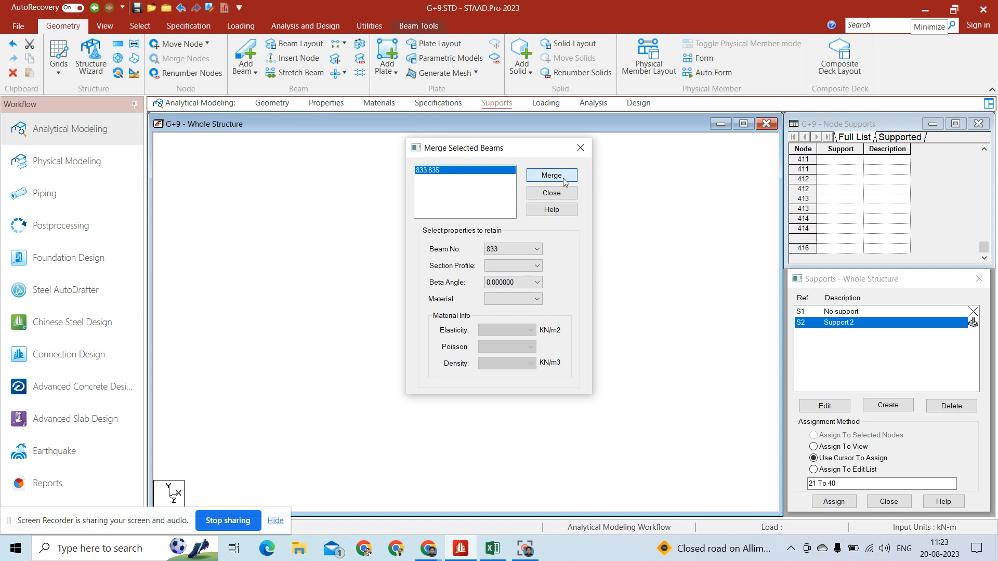
pyautogui.click(552, 176)
pyautogui.click(581, 149)
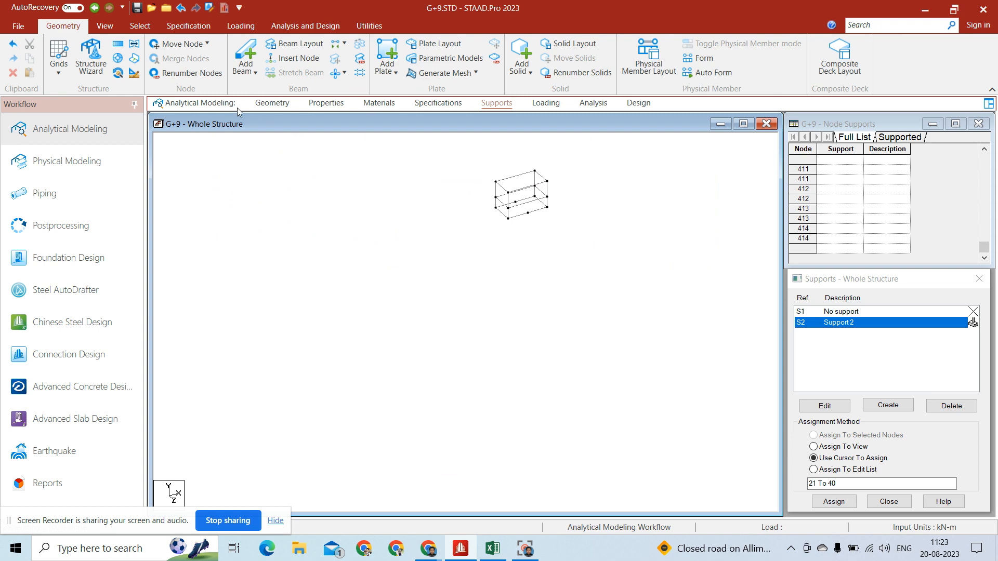
# Redisplay the whole structure, then isolate the end frame opposite the two-tier rooftop bay and show it in side elevation.
pyautogui.click(109, 25)
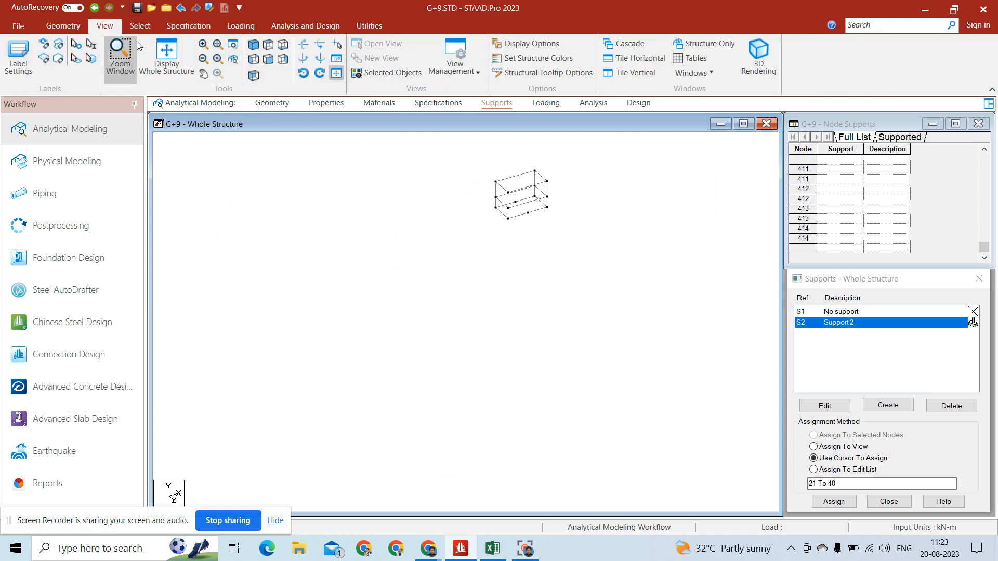
pyautogui.click(162, 55)
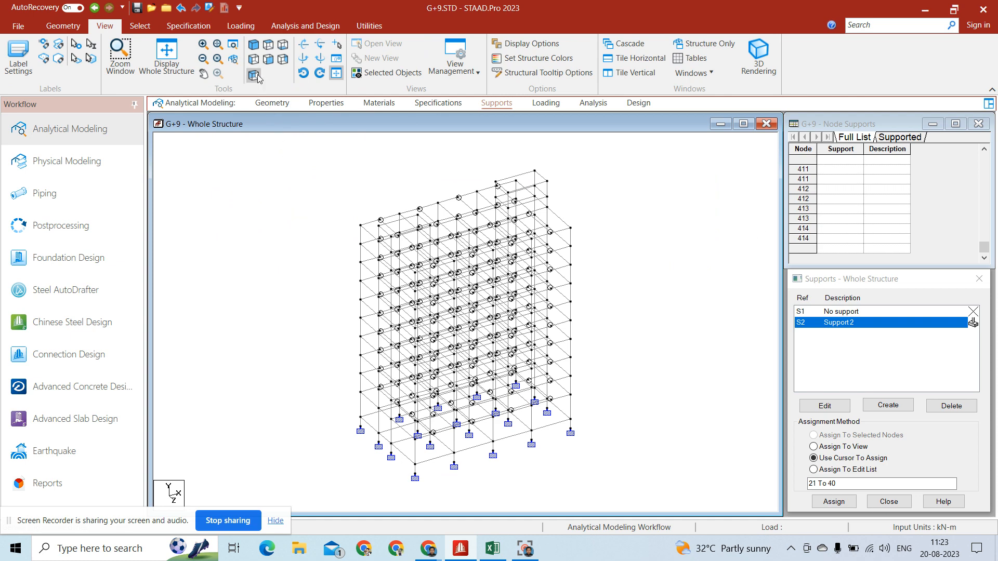
pyautogui.click(268, 46)
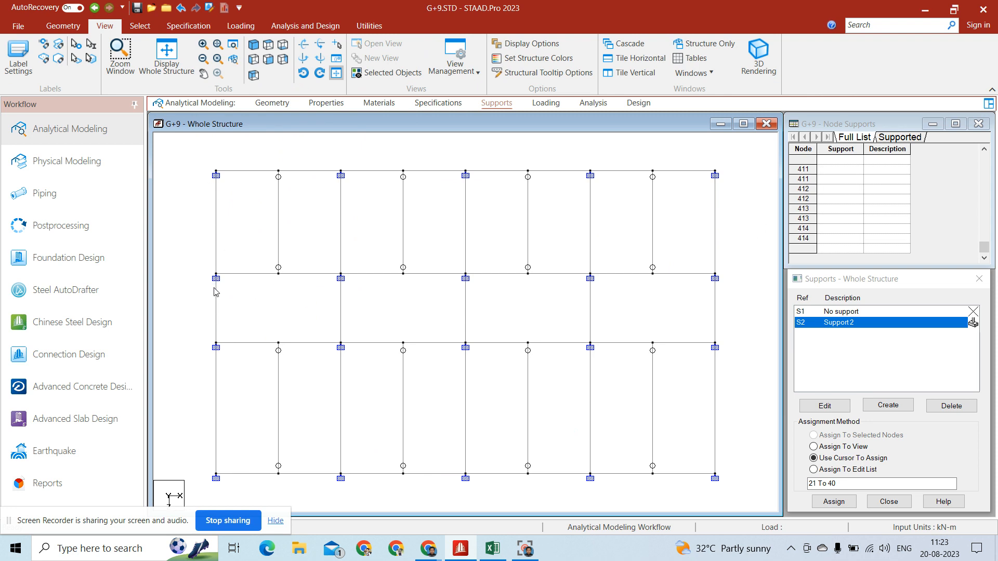
pyautogui.moveTo(204, 151); pyautogui.dragTo(226, 491)
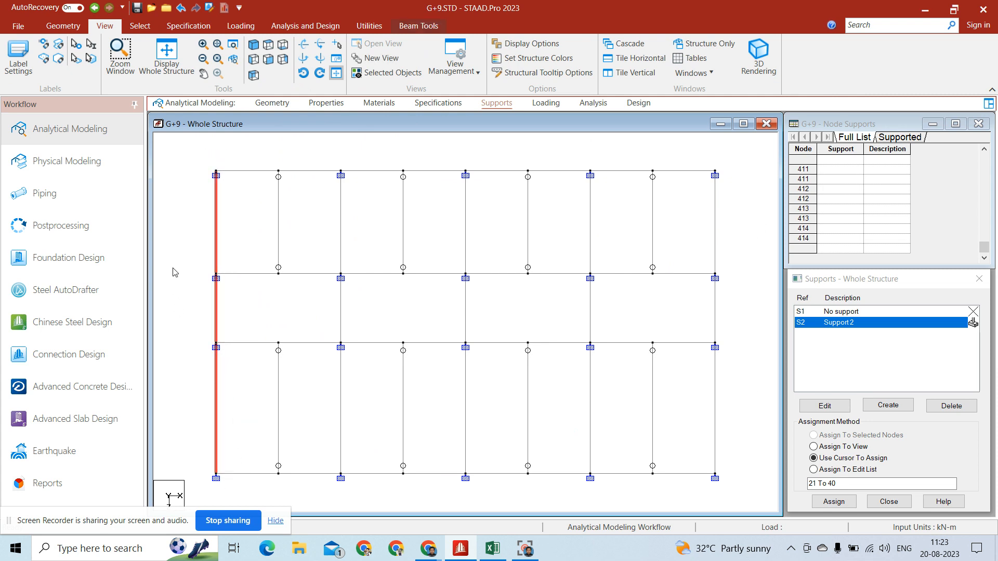
pyautogui.click(392, 74)
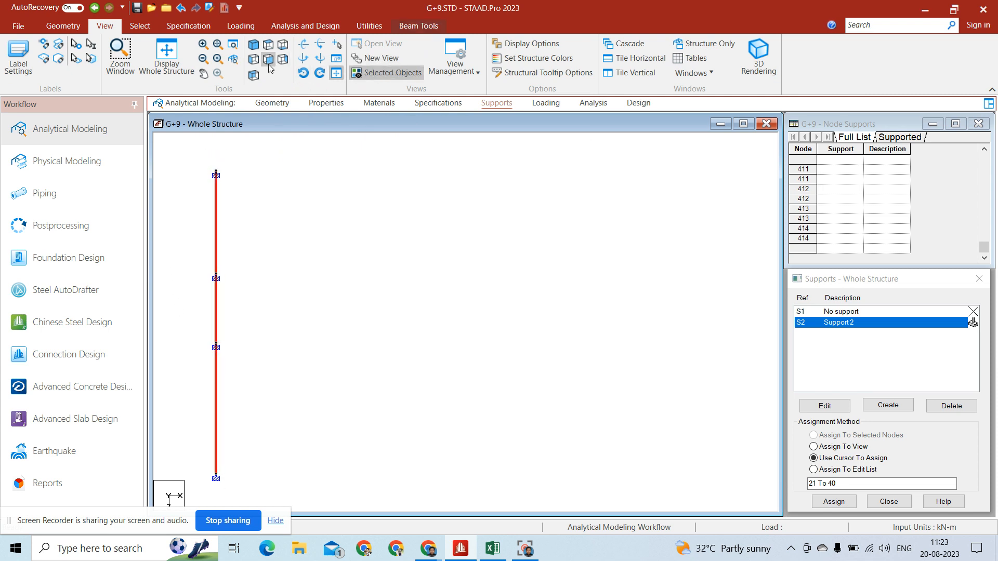
pyautogui.click(254, 59)
pyautogui.click(621, 280)
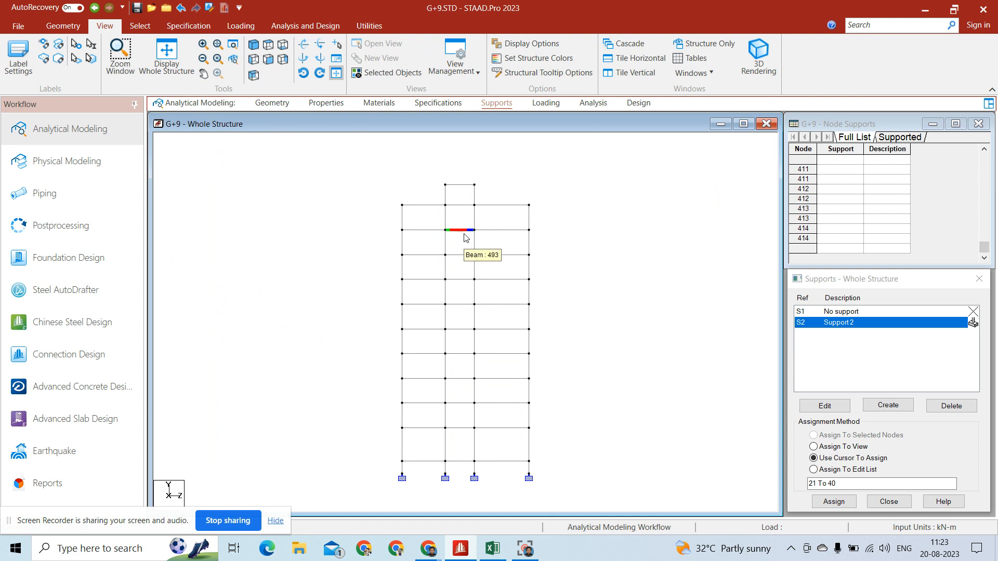
# Move the nine middle-bay beams from roof level downwards by -1.5 m in Y, splitting the columns at the moved nodes.
pyautogui.moveTo(468, 197); pyautogui.dragTo(452, 420)
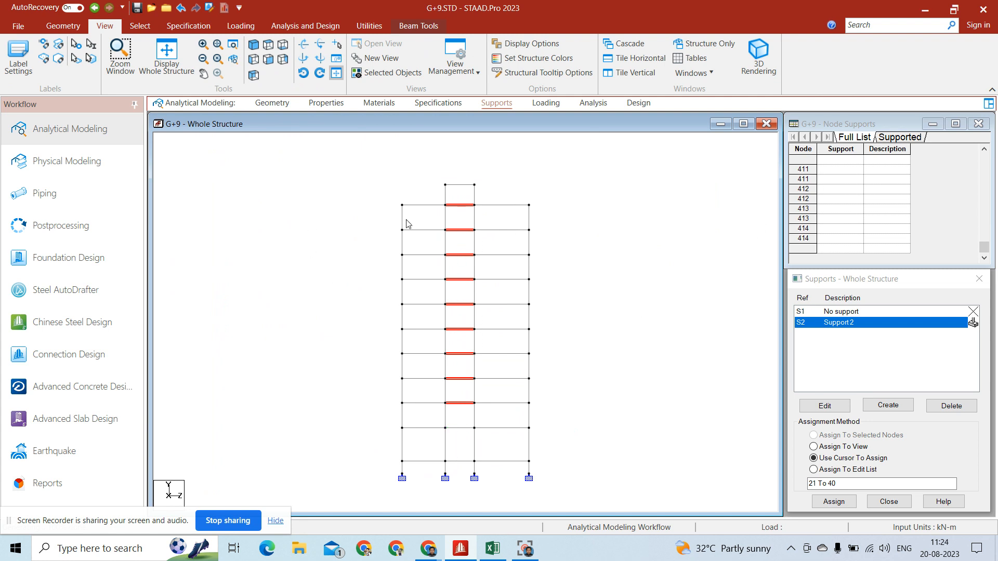
pyautogui.rightClick(460, 234)
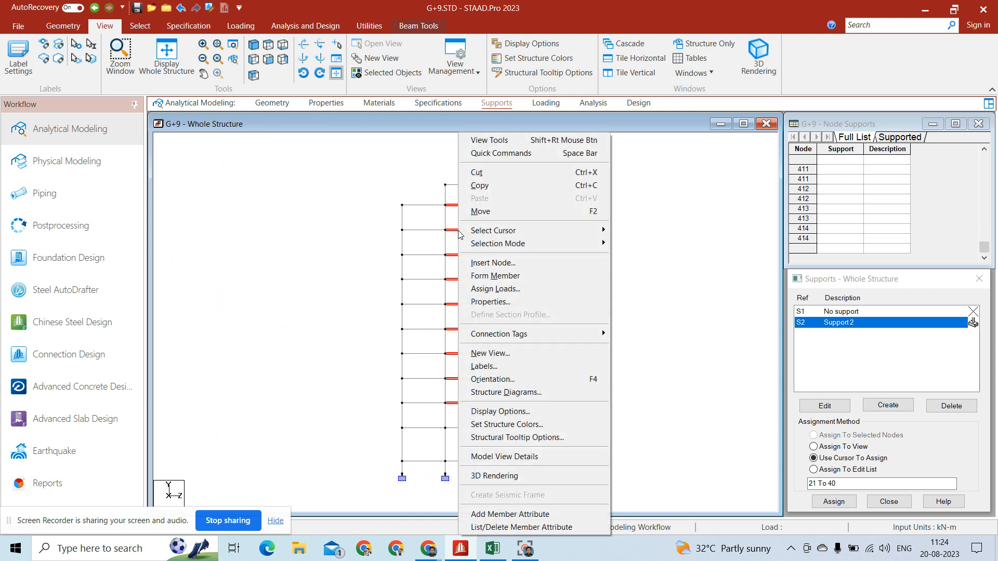
pyautogui.click(511, 214)
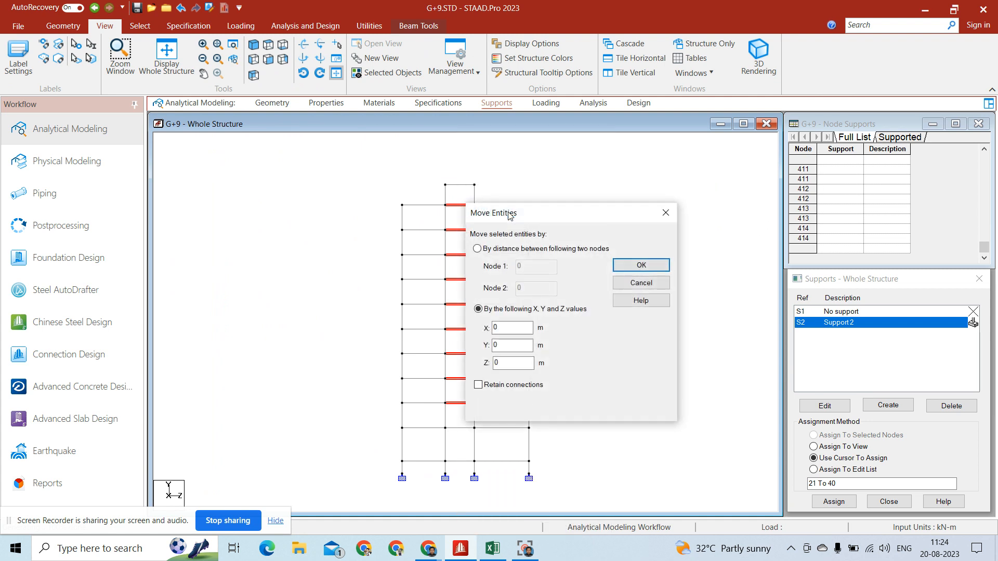
pyautogui.click(504, 350)
pyautogui.click(504, 350)
pyautogui.write('-1.5')
pyautogui.click(641, 266)
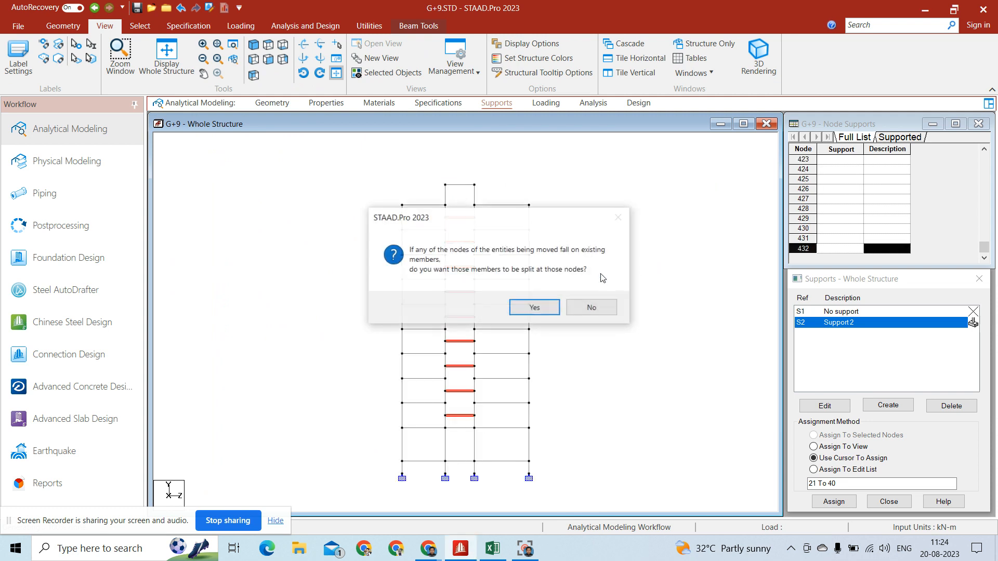
pyautogui.click(524, 309)
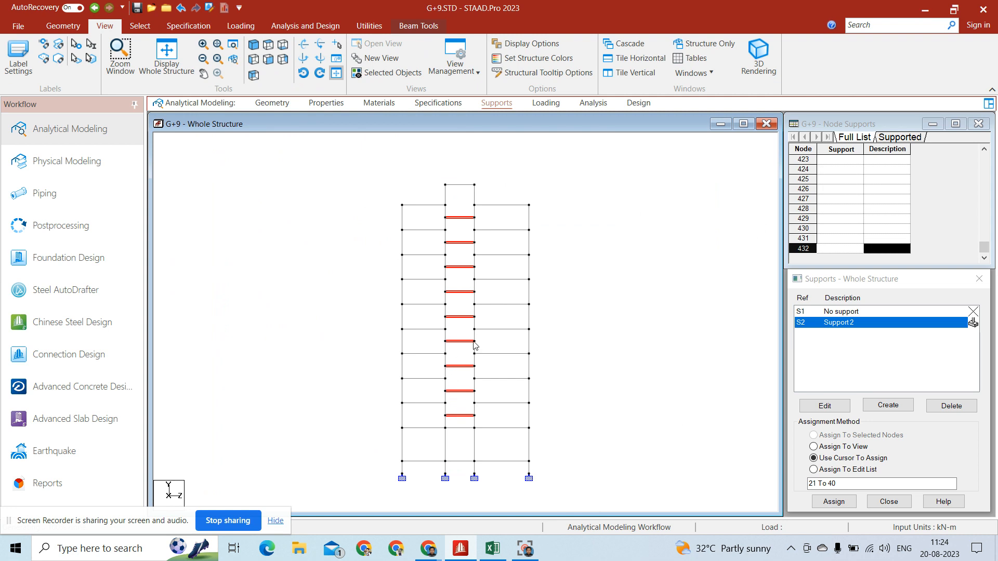
pyautogui.click(483, 318)
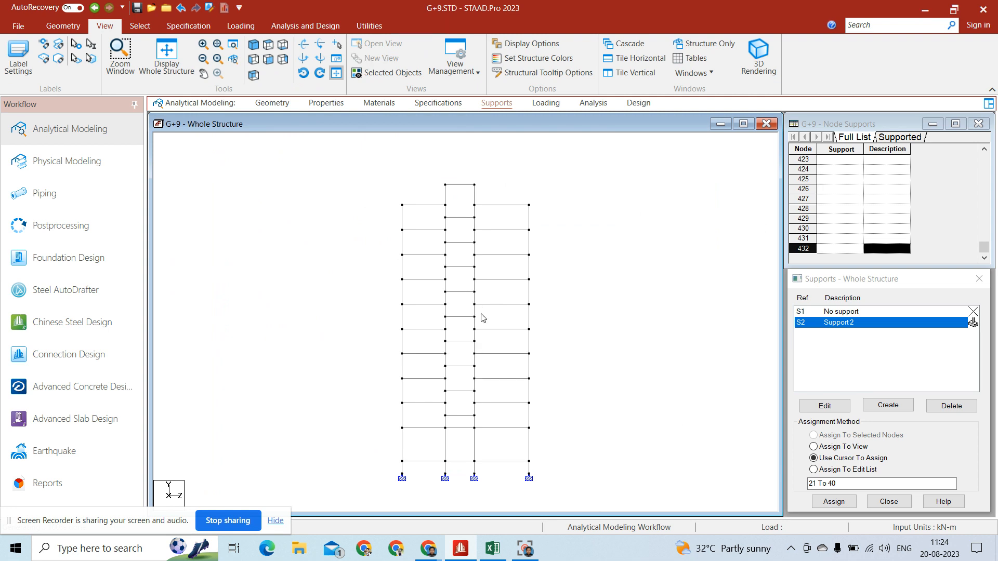
# Move the middle-bay beam one level above the base beams by -2 m in Y, splitting the columns, and redisplay the whole structure.
pyautogui.click(461, 431)
pyautogui.rightClick(462, 432)
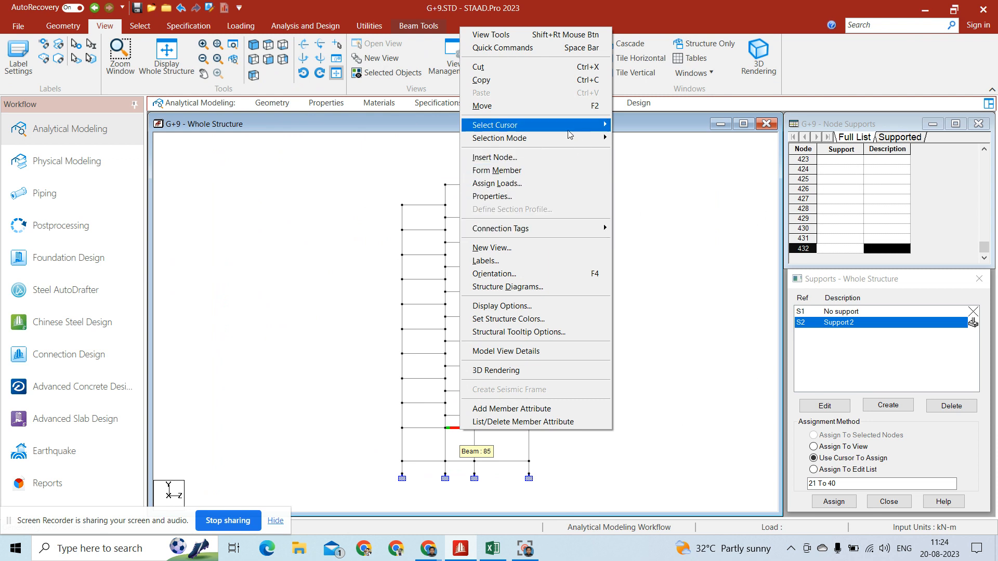
pyautogui.click(550, 105)
pyautogui.click(523, 345)
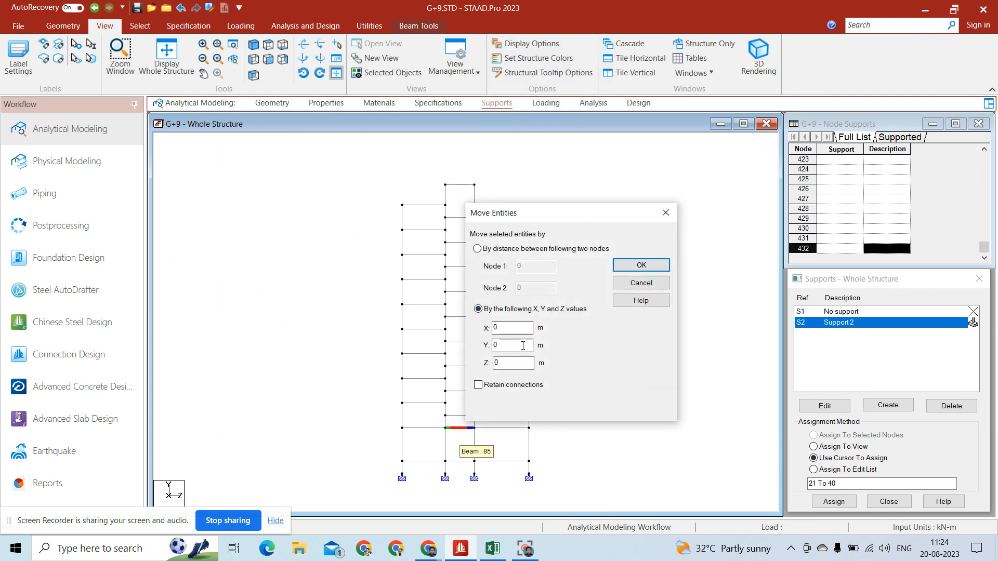
pyautogui.write('2')
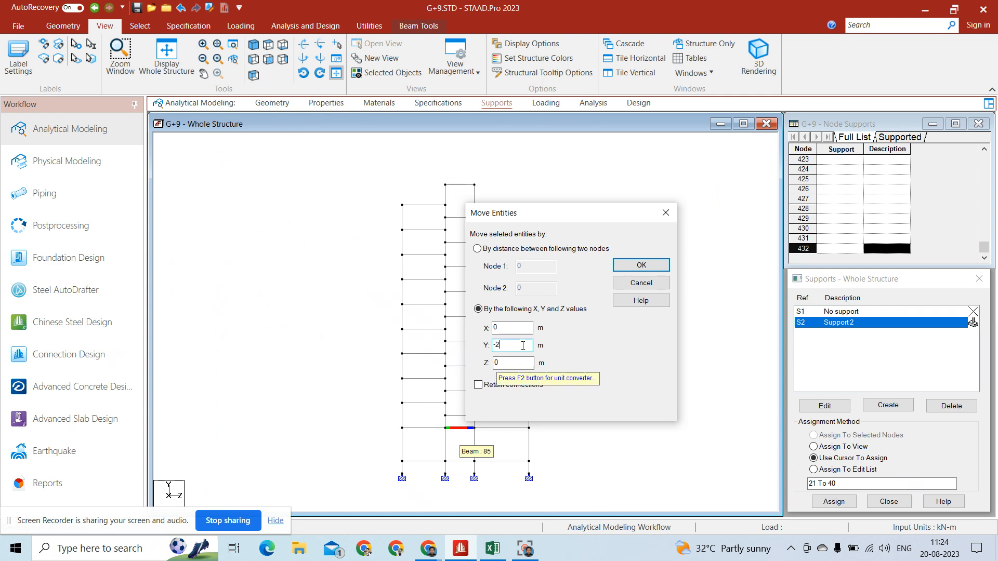
pyautogui.click(653, 263)
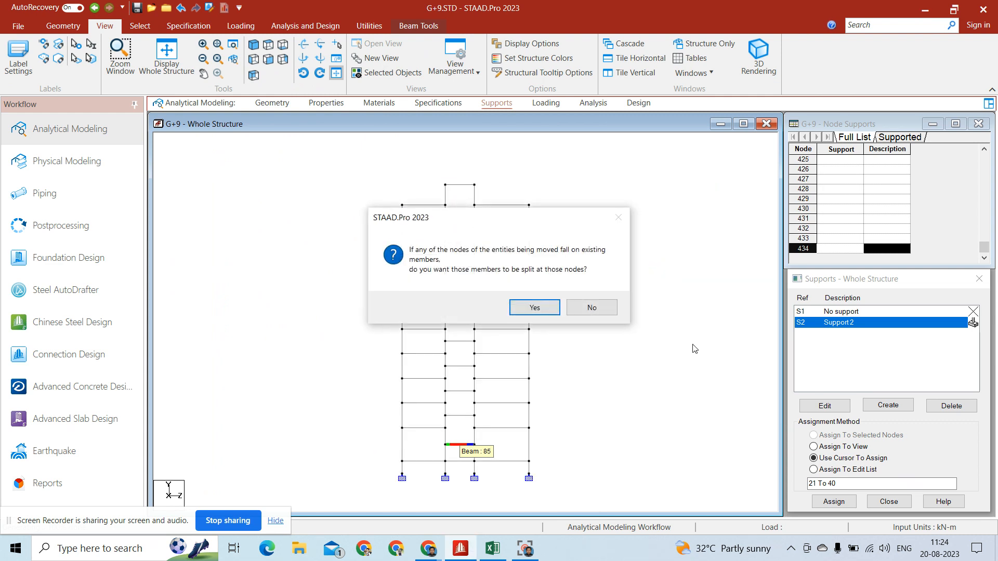
pyautogui.click(541, 310)
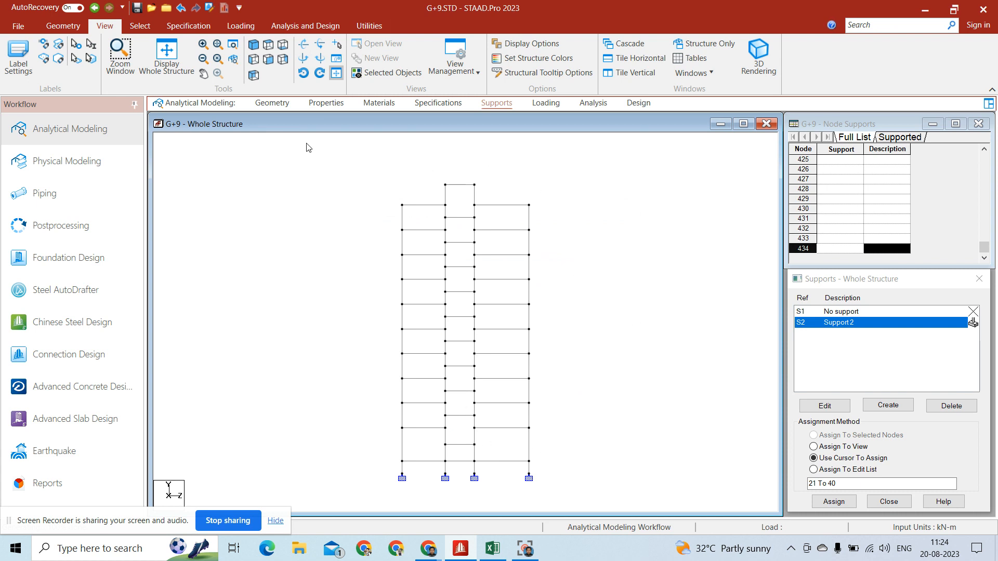
pyautogui.click(168, 66)
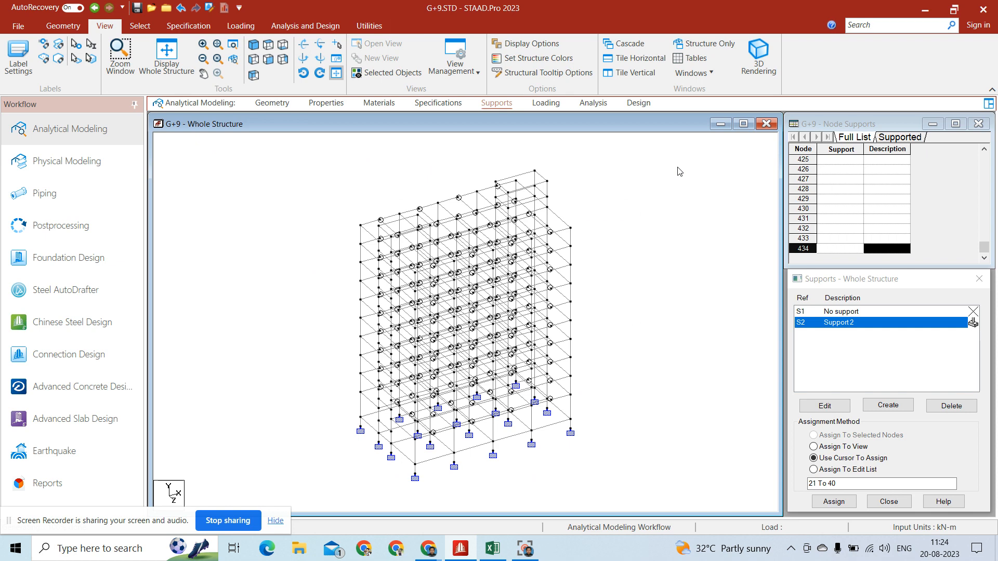
# Define a rectangular prismatic concrete section with YD 0.75 m and ZD 0.75 m.
pyautogui.click(321, 107)
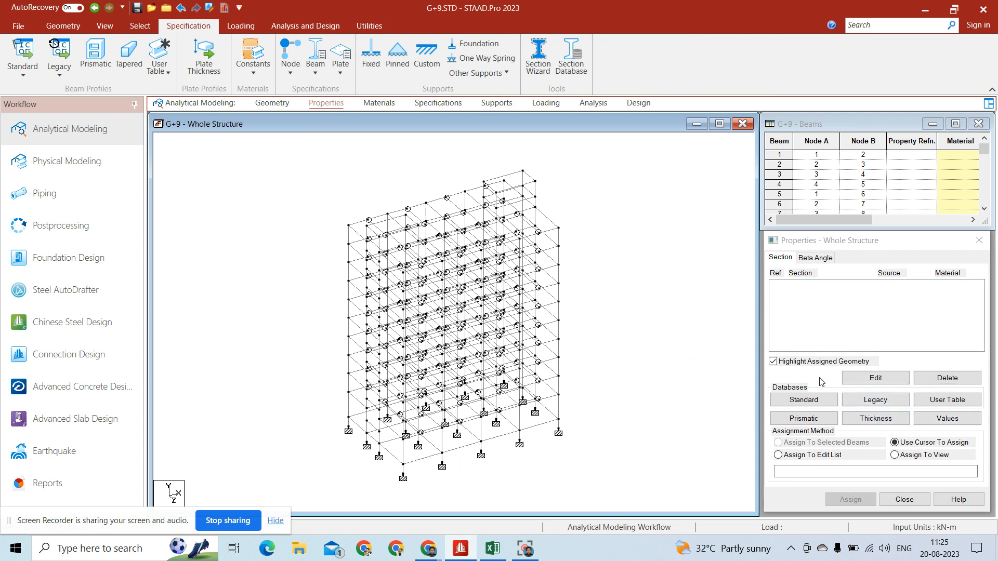
pyautogui.click(828, 420)
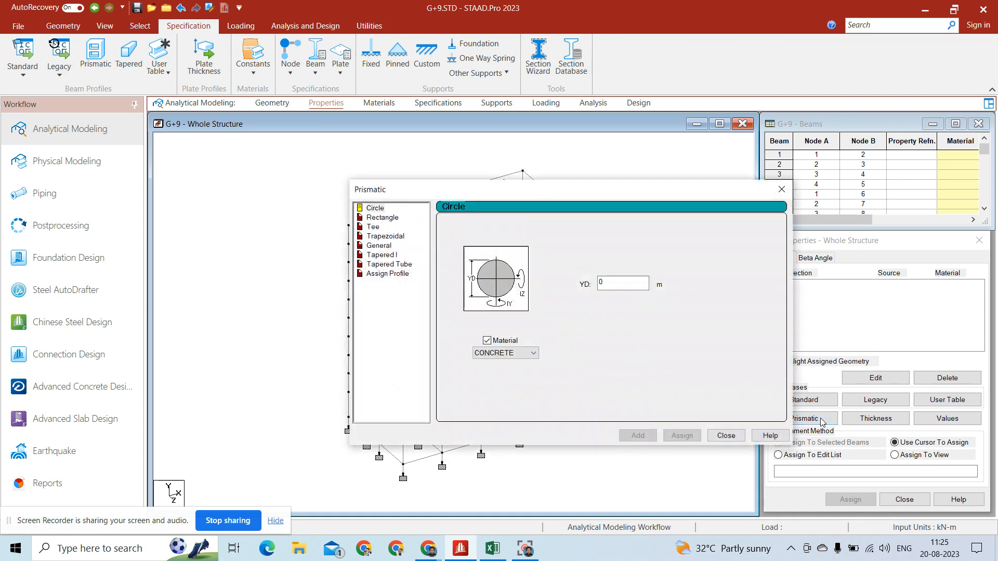
pyautogui.click(396, 219)
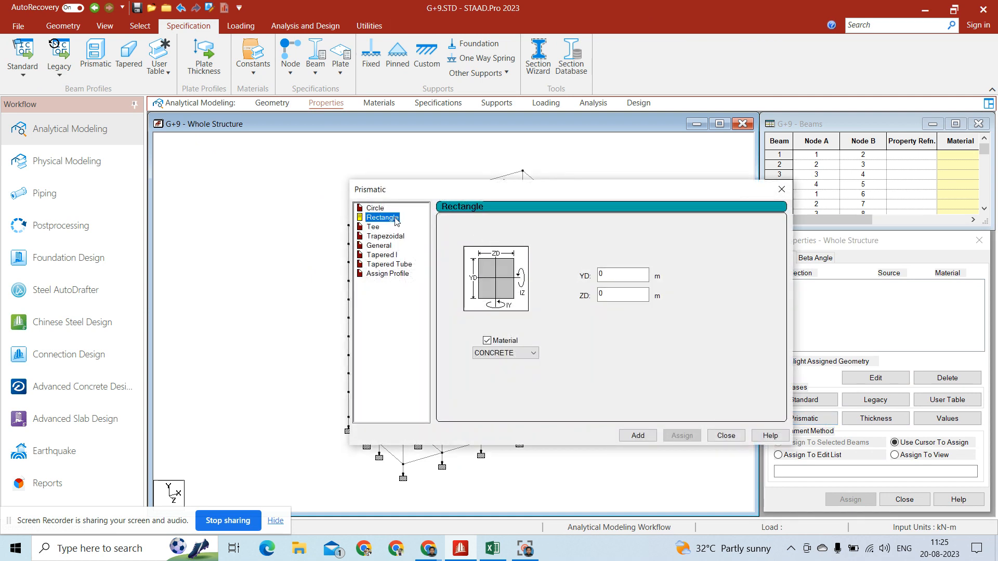
pyautogui.click(619, 274)
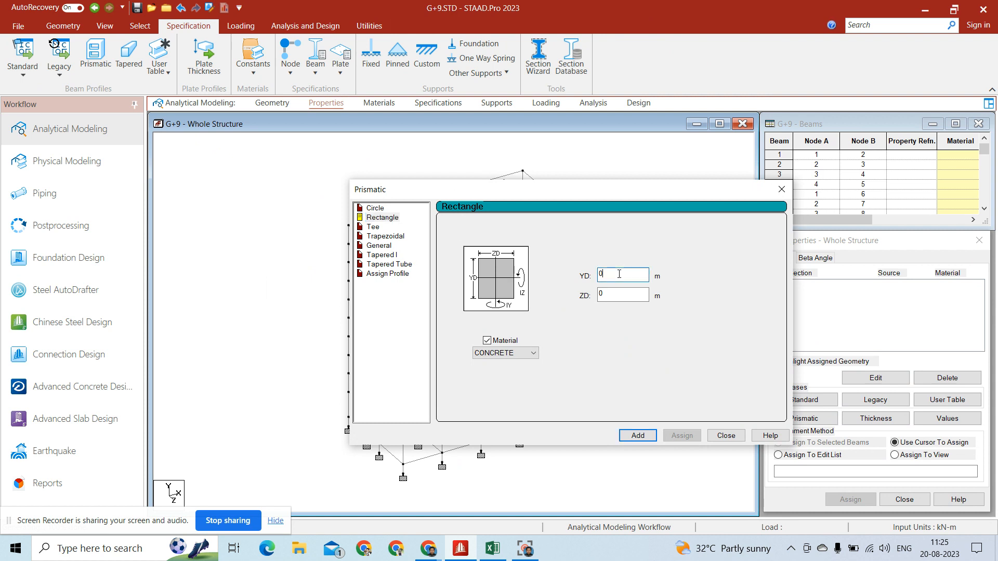
pyautogui.write('.')
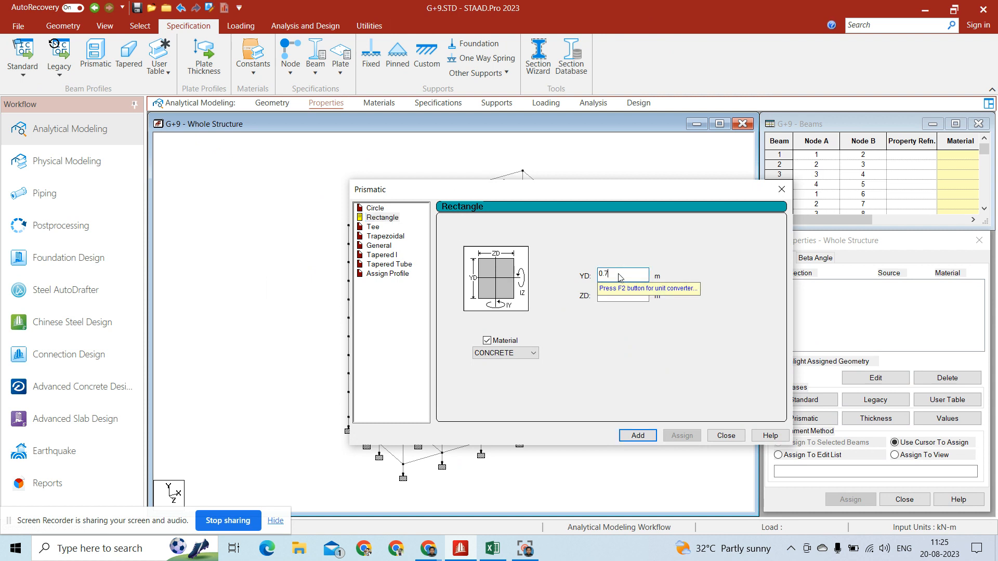
pyautogui.write('75')
pyautogui.click(641, 294)
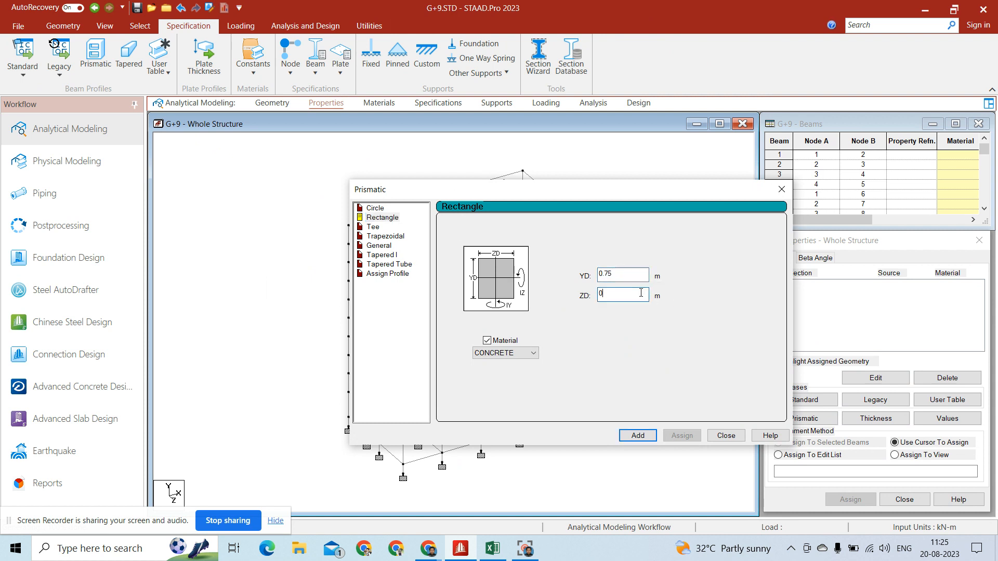
pyautogui.write('.75')
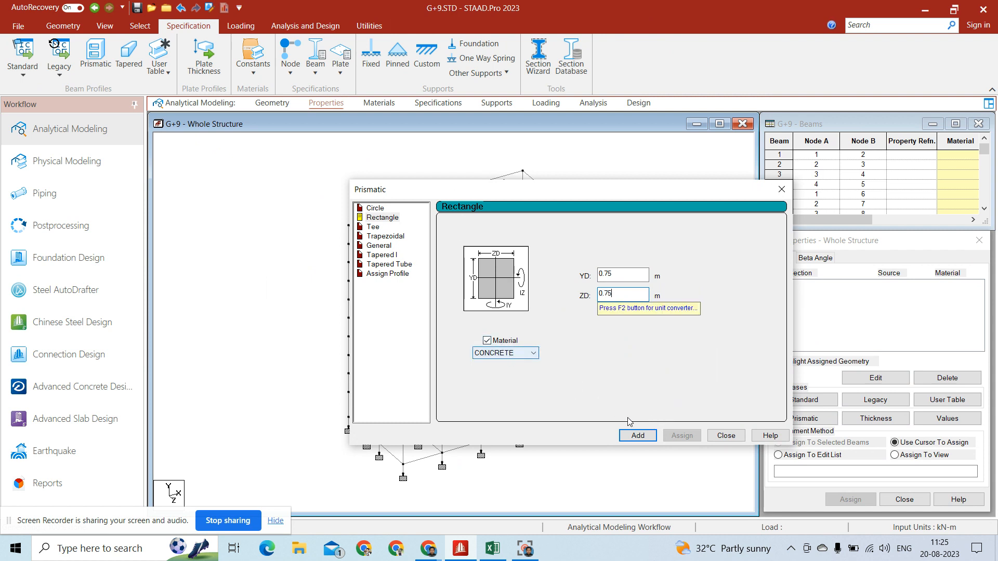
pyautogui.click(644, 436)
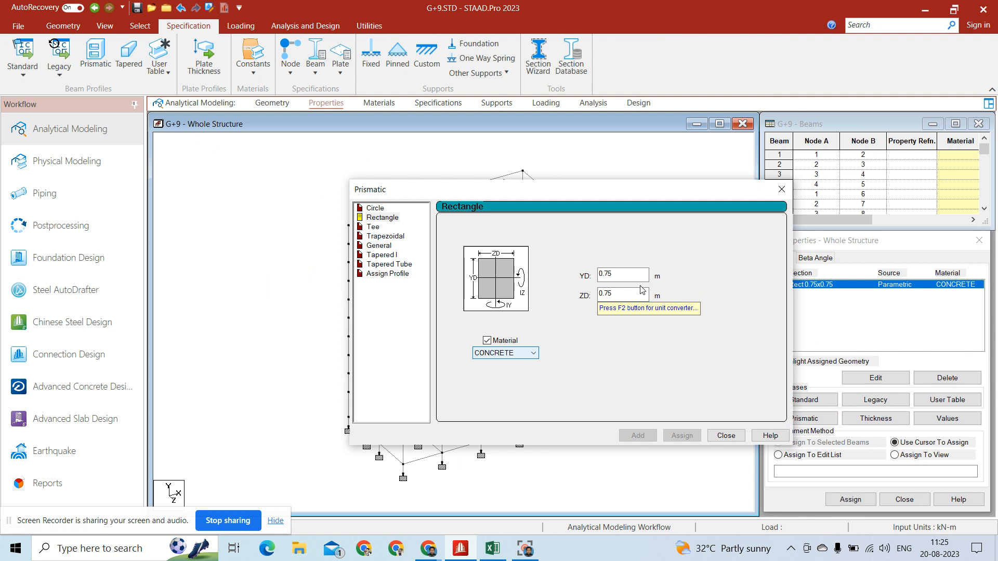
# Add a second rectangular concrete section with YD 0.6 m and ZD 0.3 m.
pyautogui.click(624, 273)
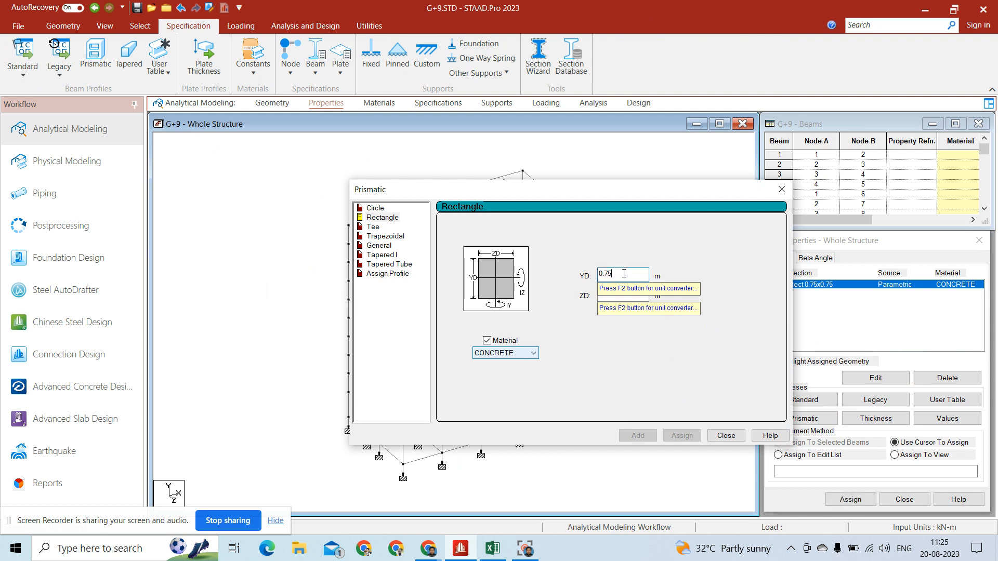
pyautogui.press('BackSpace')
pyautogui.press('BackSpace')
pyautogui.press('BackSpace')
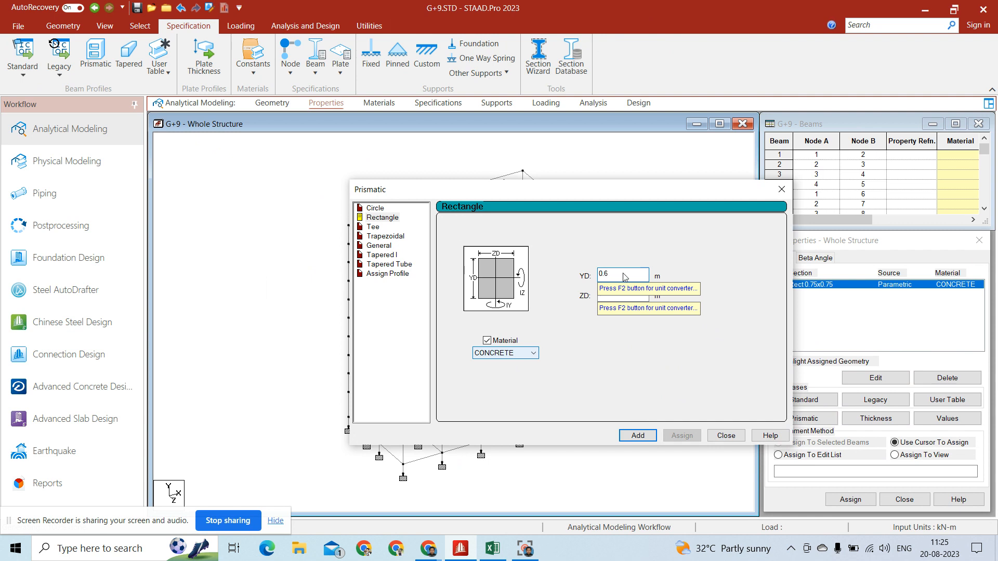
pyautogui.click(636, 295)
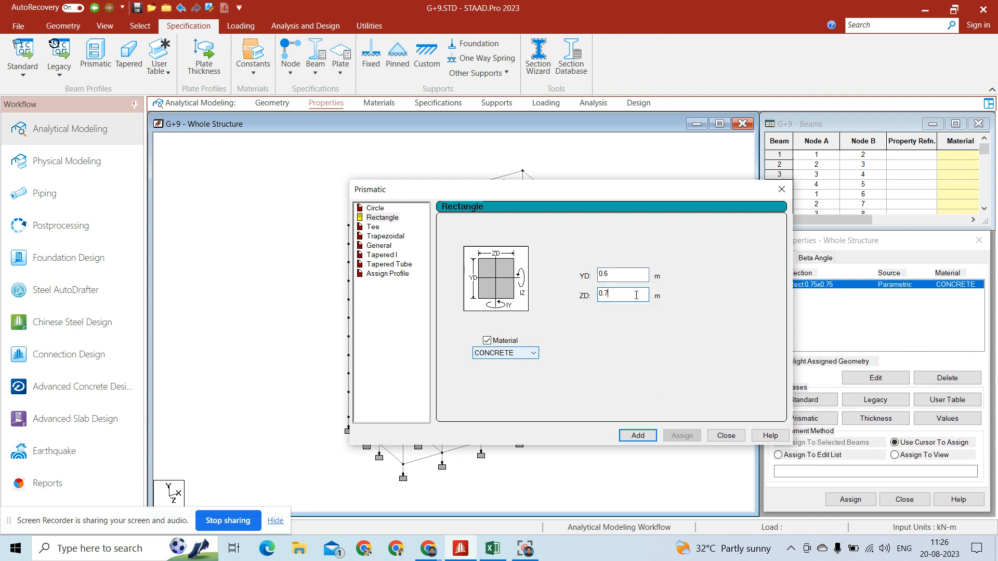
pyautogui.write('3')
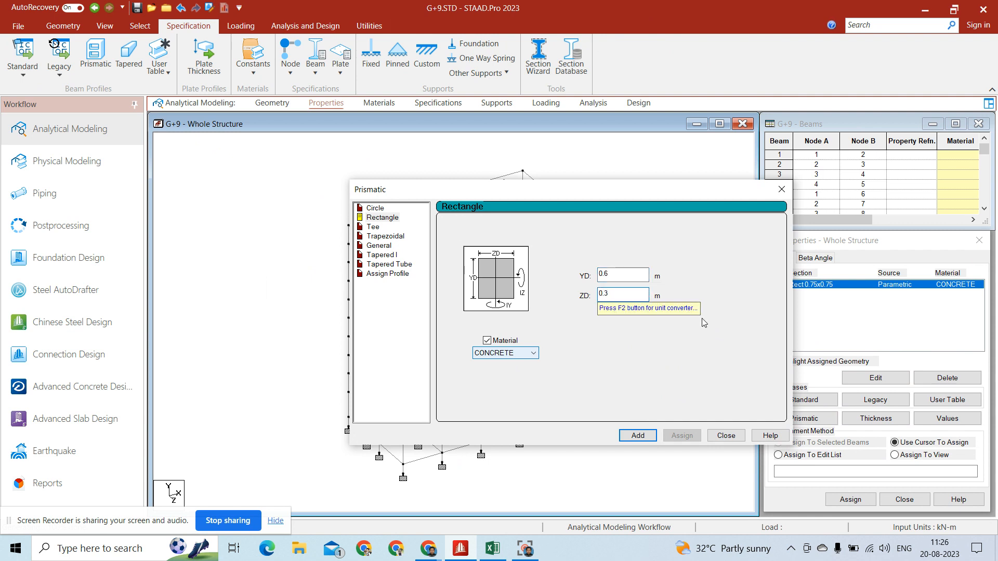
pyautogui.click(638, 435)
# Add a third rectangular concrete section with YD 0.45 m and ZD 0.25 m.
pyautogui.doubleClick(625, 275)
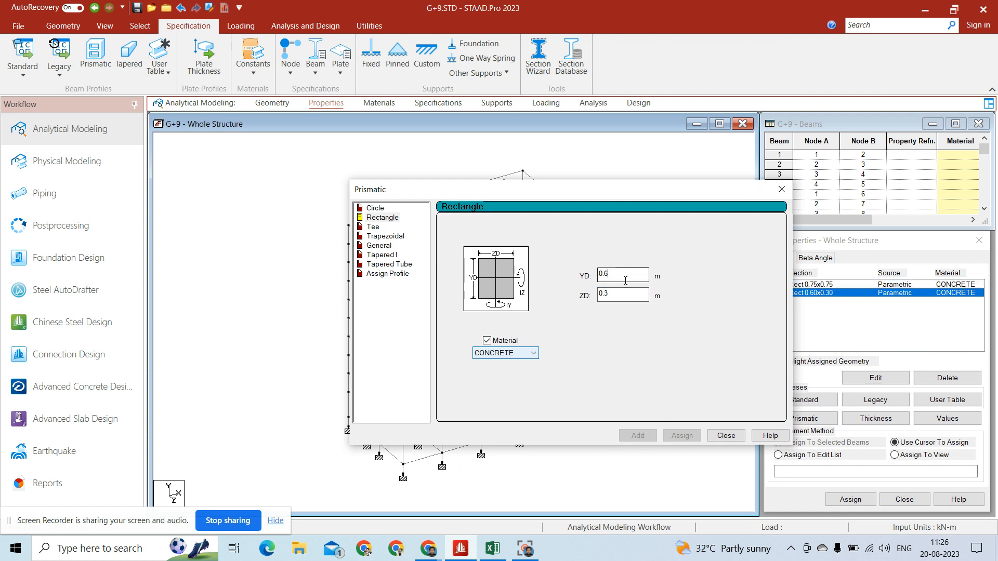
pyautogui.write('0.45')
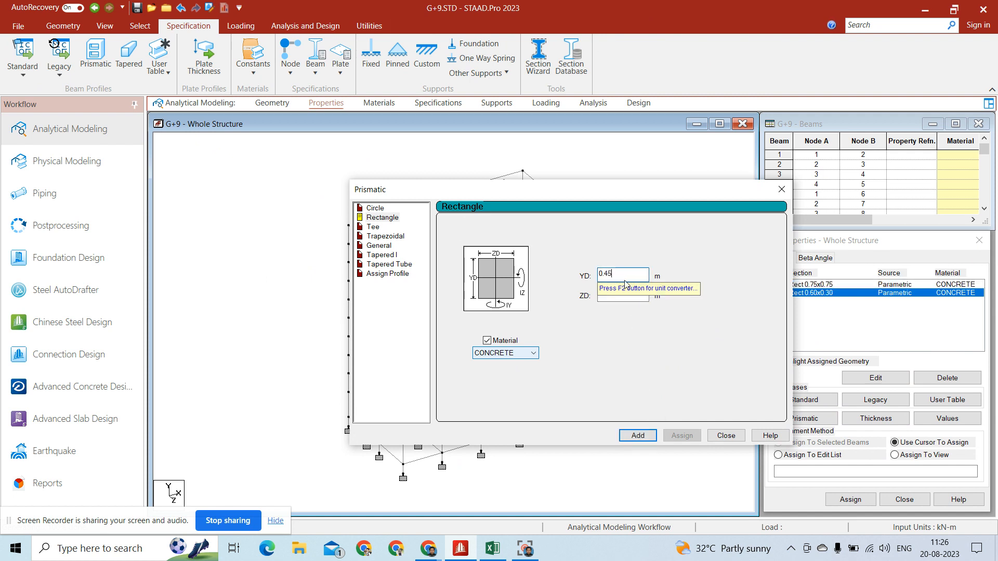
pyautogui.click(622, 296)
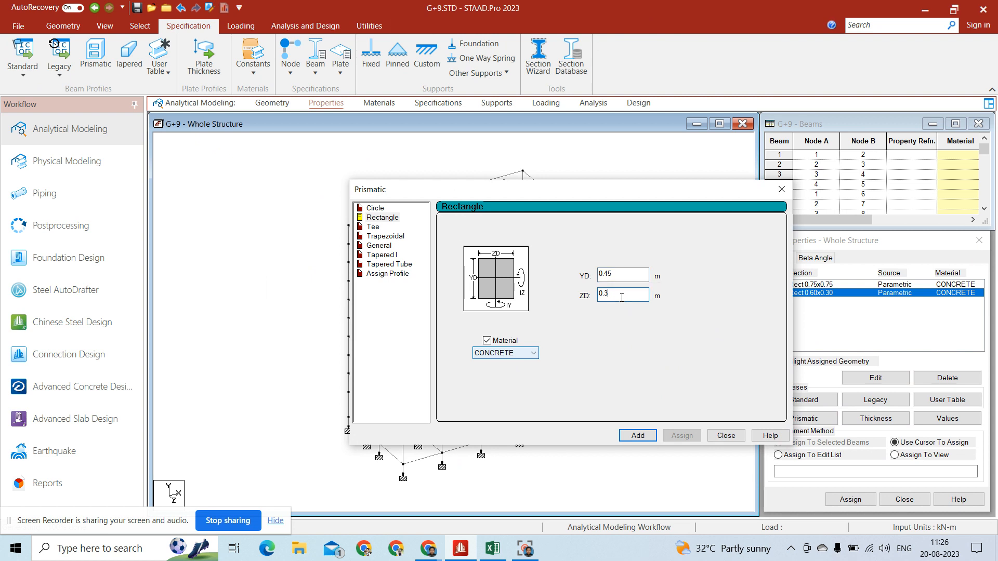
pyautogui.write('25')
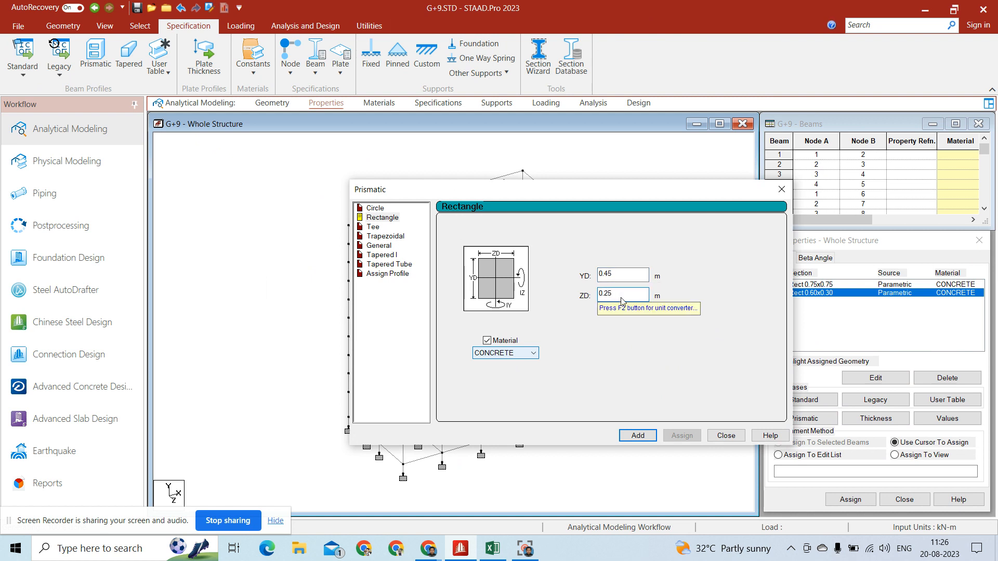
pyautogui.click(638, 435)
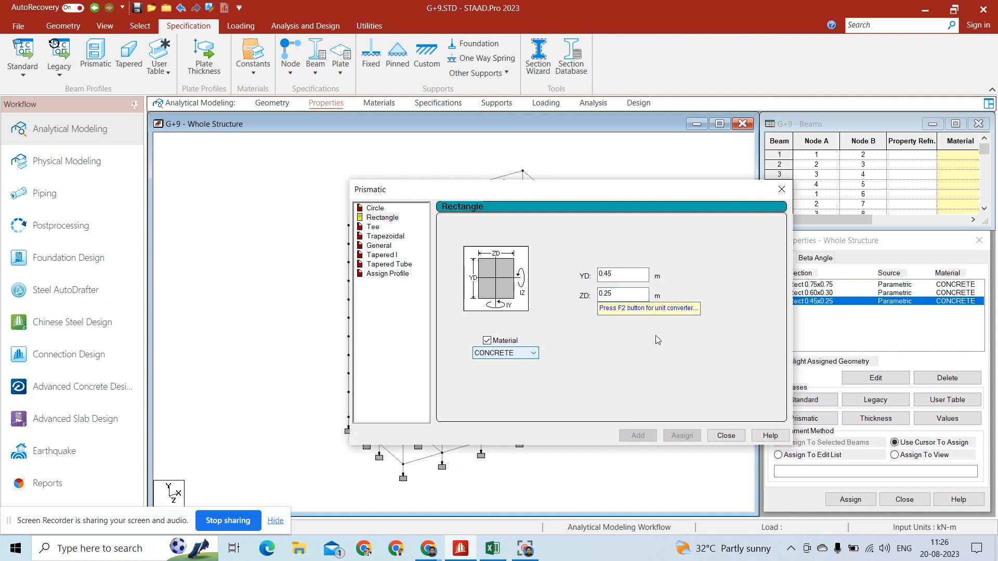
# Add a fourth rectangular concrete section with YD 0.3 m and ZD 0.25 m, and finish defining prismatic sections.
pyautogui.click(624, 273)
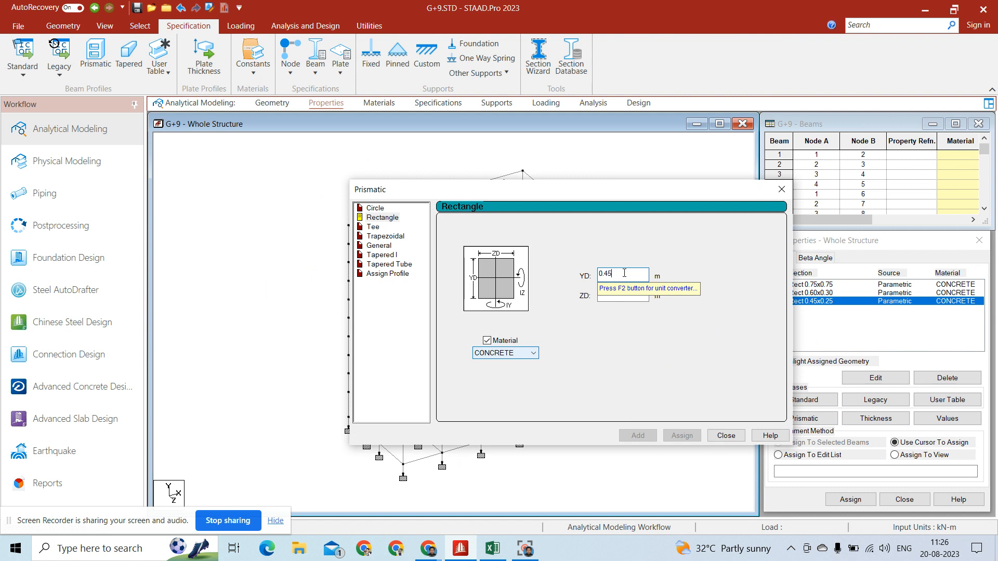
pyautogui.press('BackSpace')
pyautogui.press('BackSpace')
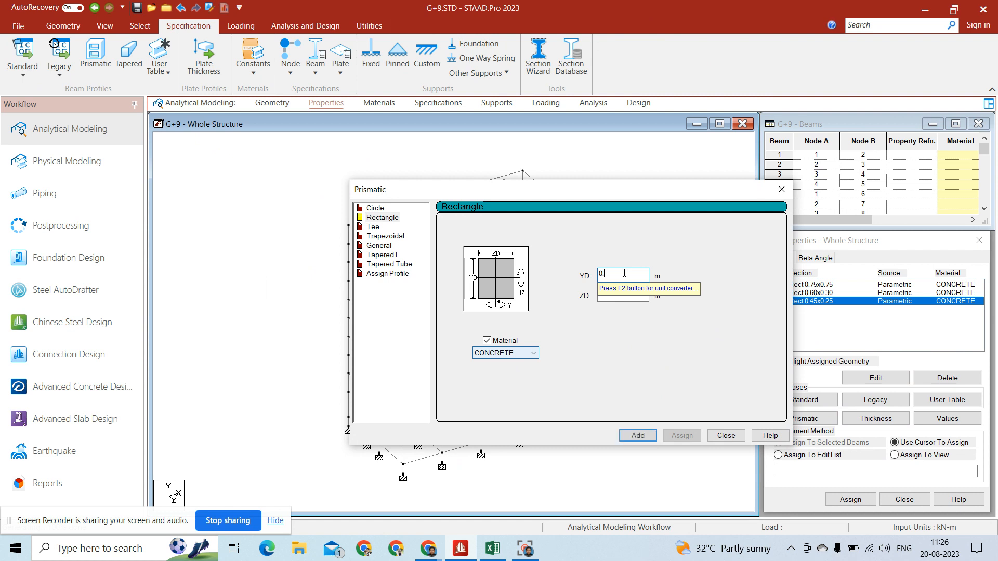
pyautogui.write('3')
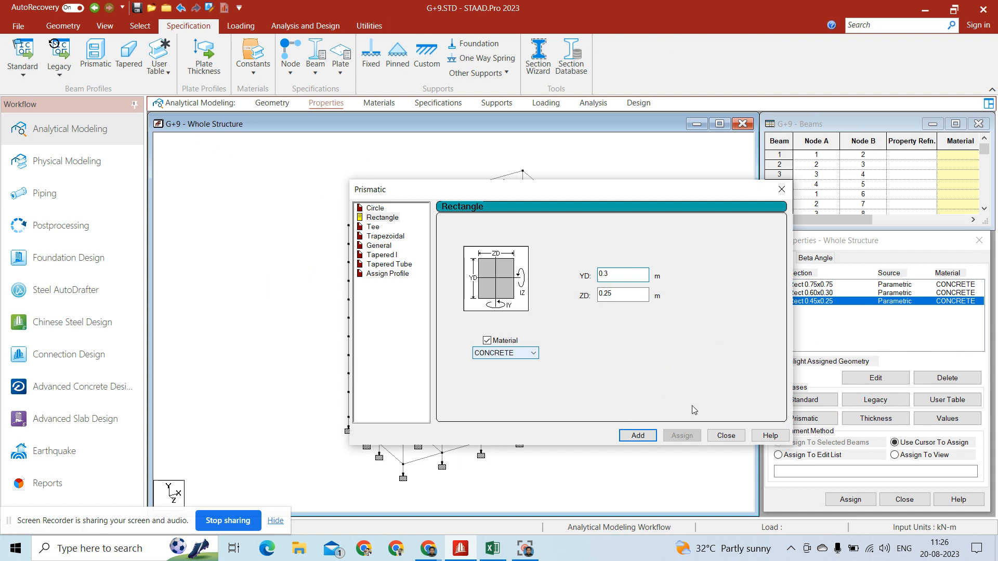
pyautogui.click(646, 438)
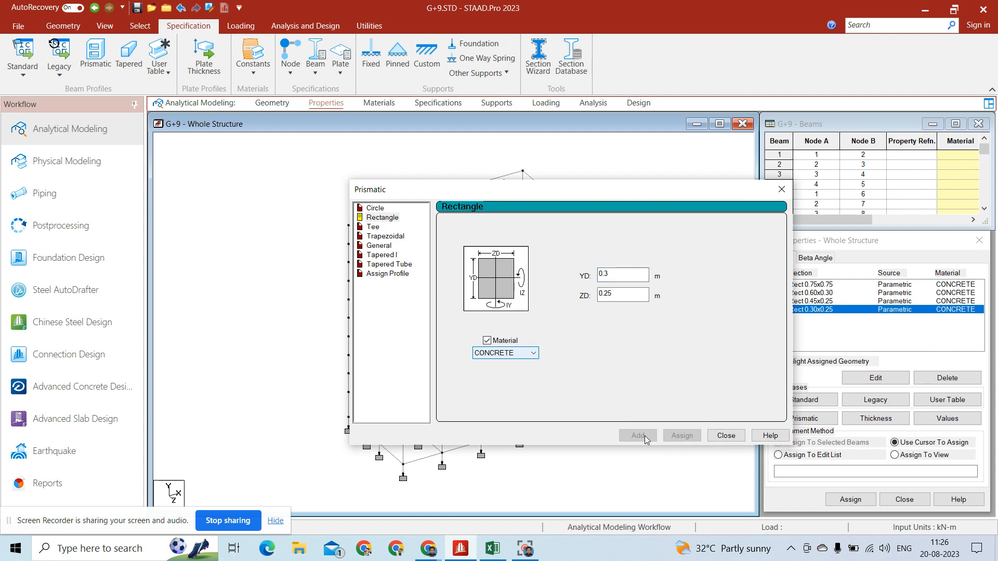
pyautogui.click(725, 436)
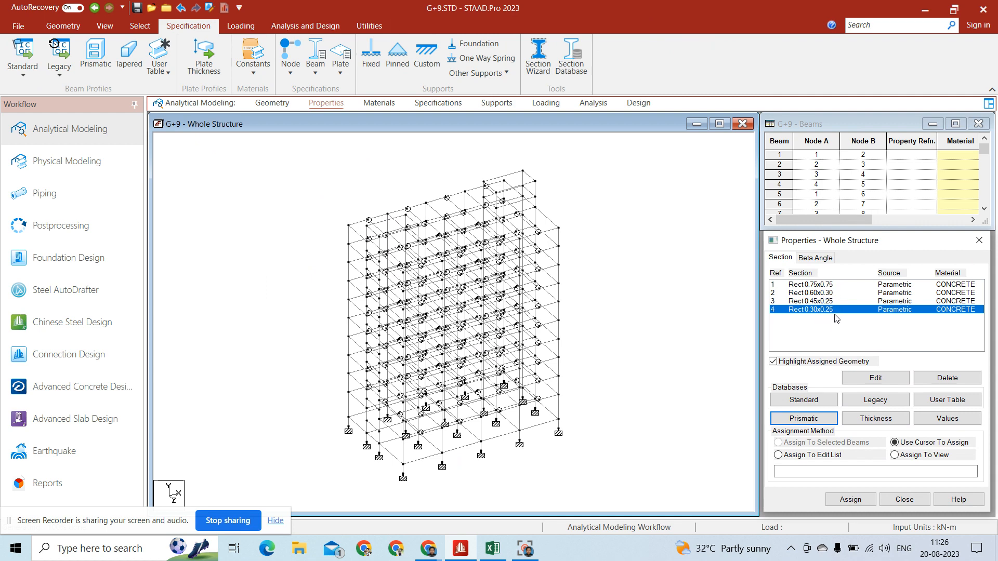
# Assign the Rect 0.75x0.75 section to all columns by selecting the members parallel to Y, and clear the selection.
pyautogui.click(865, 285)
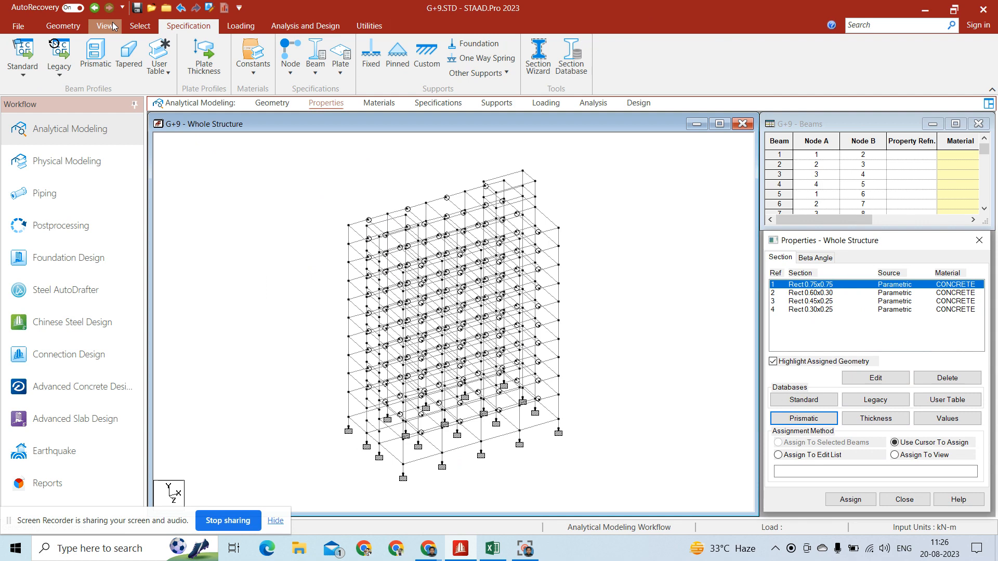
pyautogui.click(138, 25)
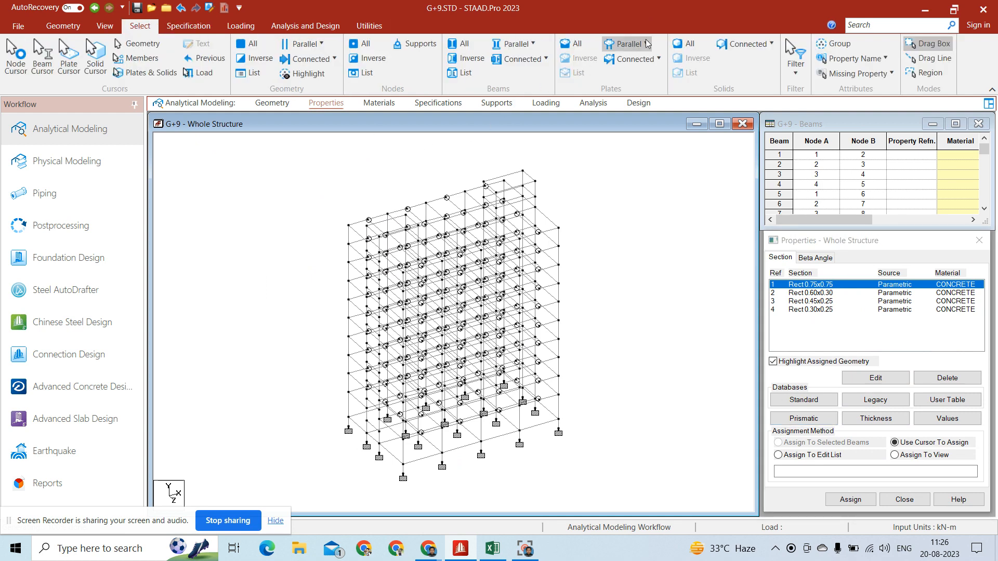
pyautogui.click(530, 43)
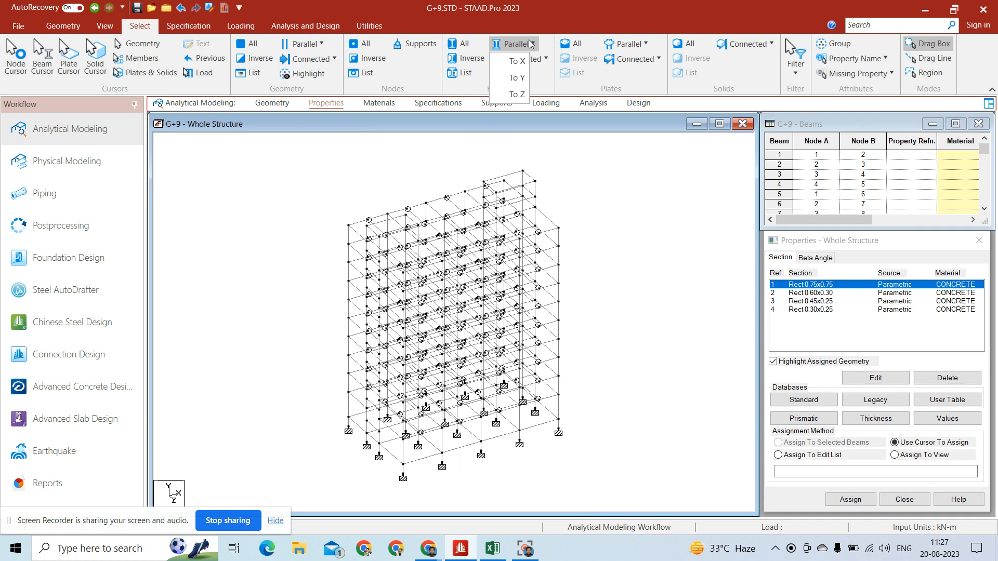
pyautogui.click(516, 77)
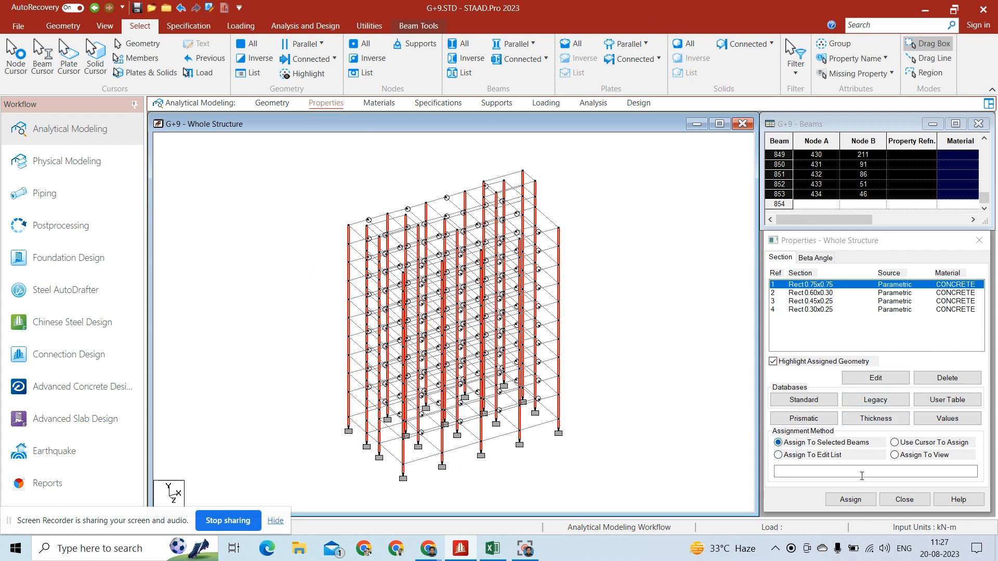
pyautogui.click(857, 501)
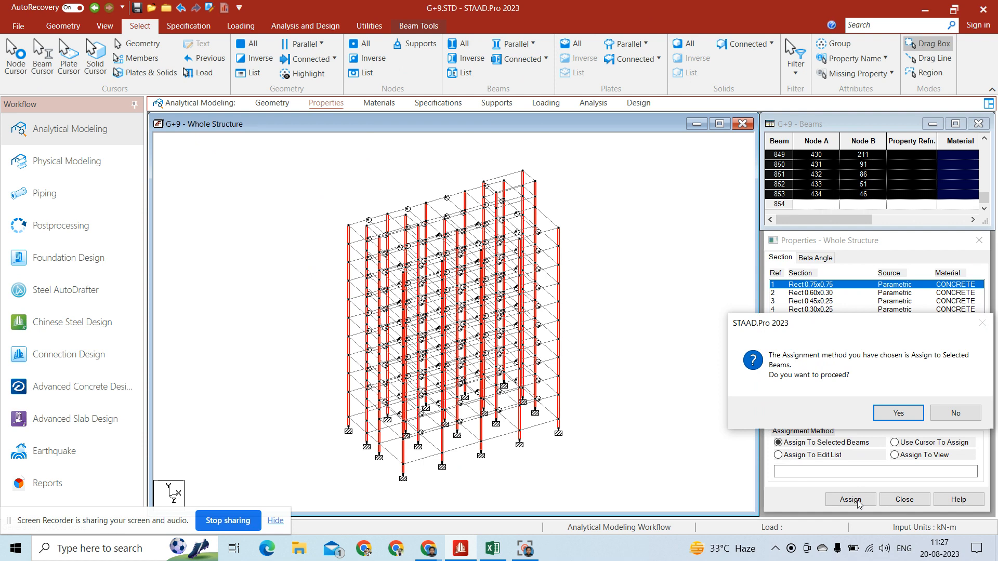
pyautogui.click(898, 414)
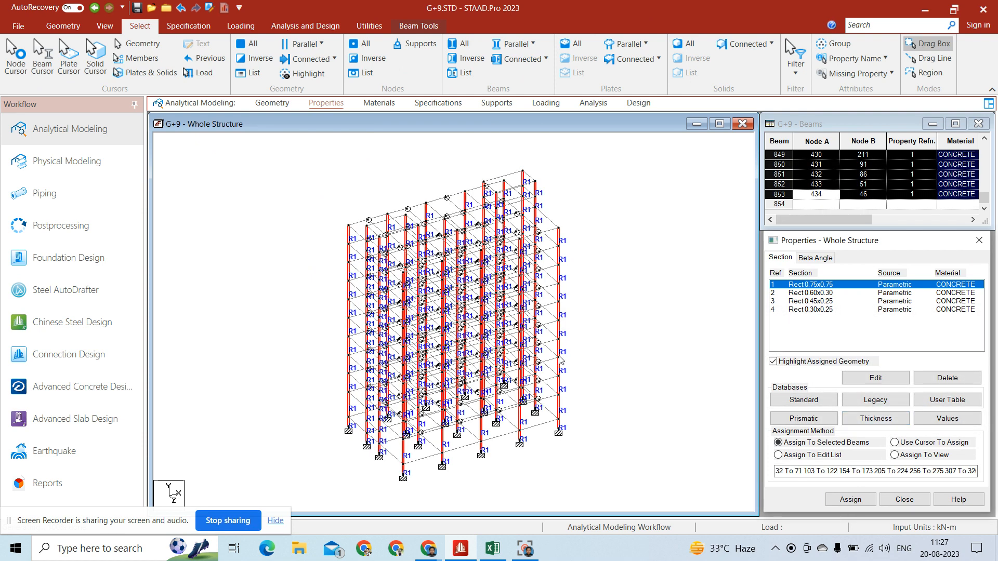
pyautogui.click(561, 361)
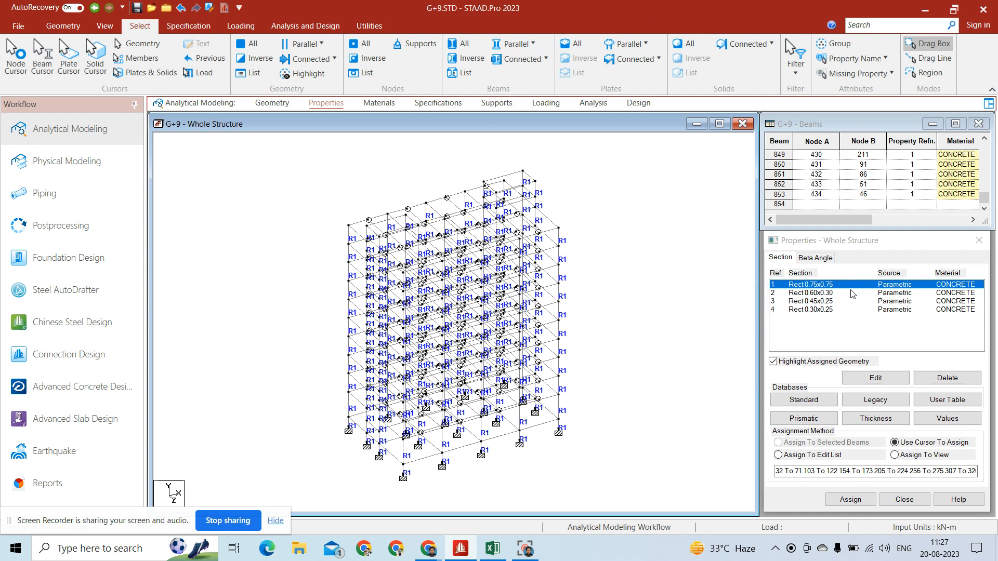
# Show the model in elevation along its long side and display only the members below the topmost beams of both rooftop frames.
pyautogui.click(107, 26)
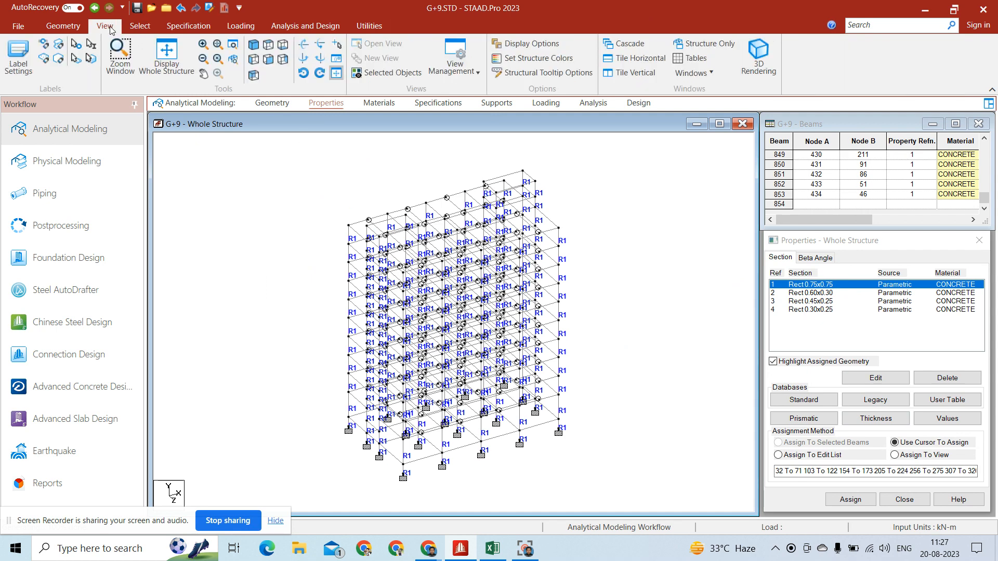
pyautogui.click(268, 60)
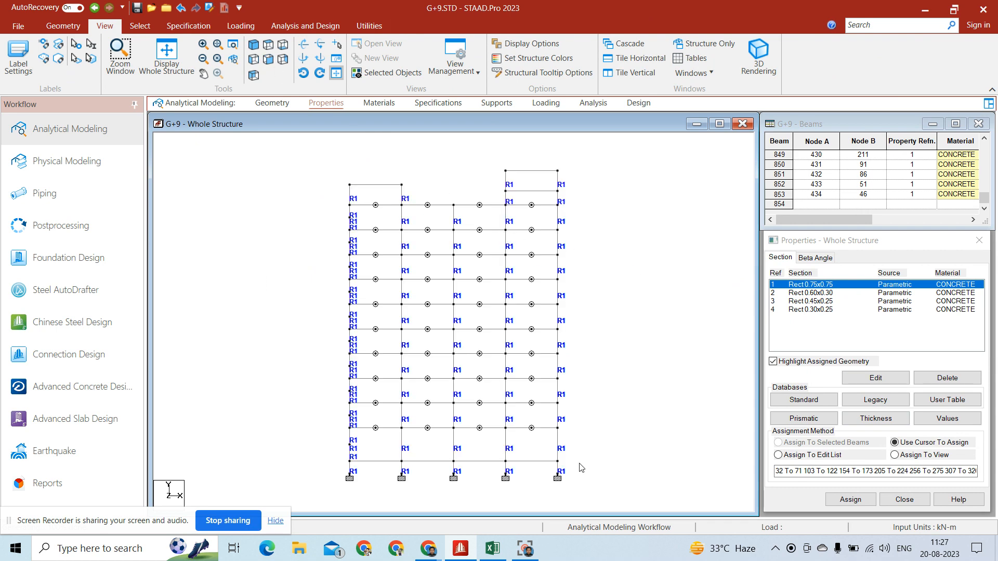
pyautogui.moveTo(580, 483); pyautogui.dragTo(317, 188)
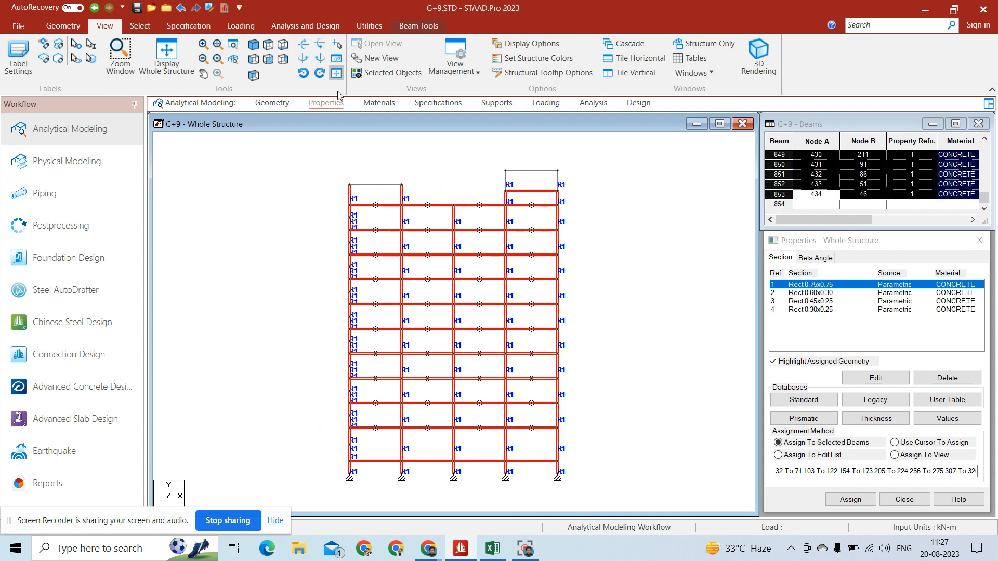
pyautogui.click(412, 167)
# Select the displayed beams parallel to X and Z and show only those selected members.
pyautogui.click(141, 26)
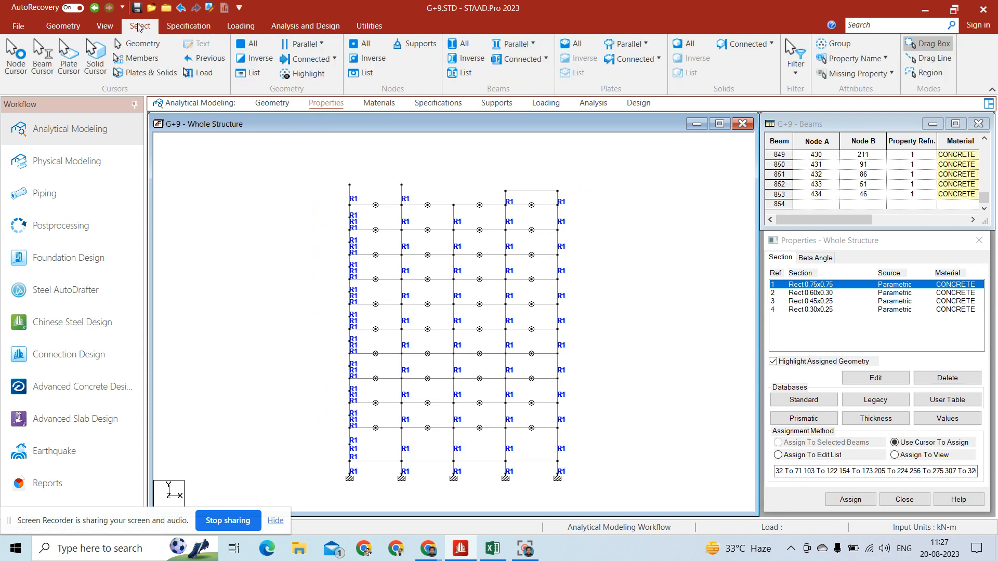
pyautogui.click(515, 44)
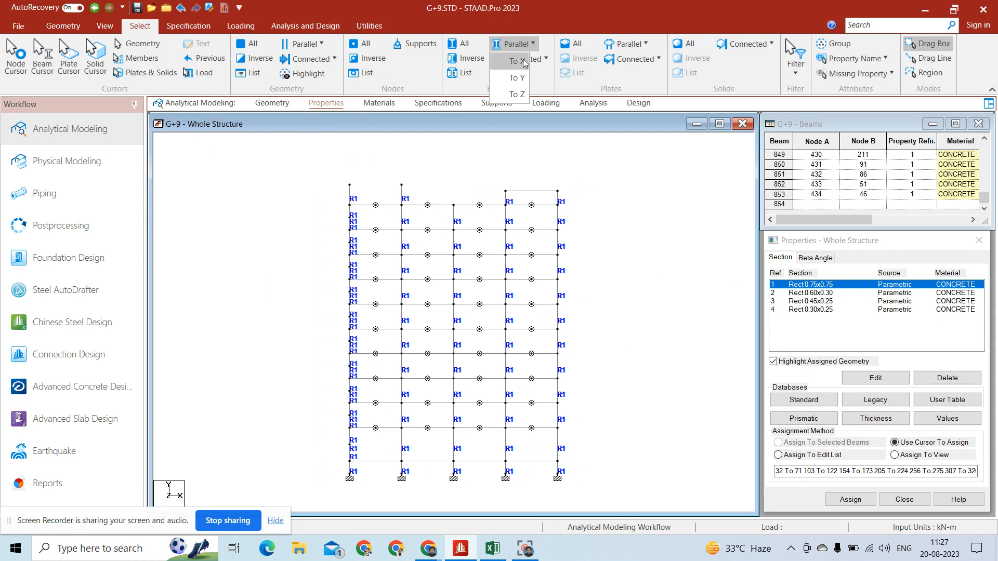
pyautogui.click(525, 64)
pyautogui.click(528, 46)
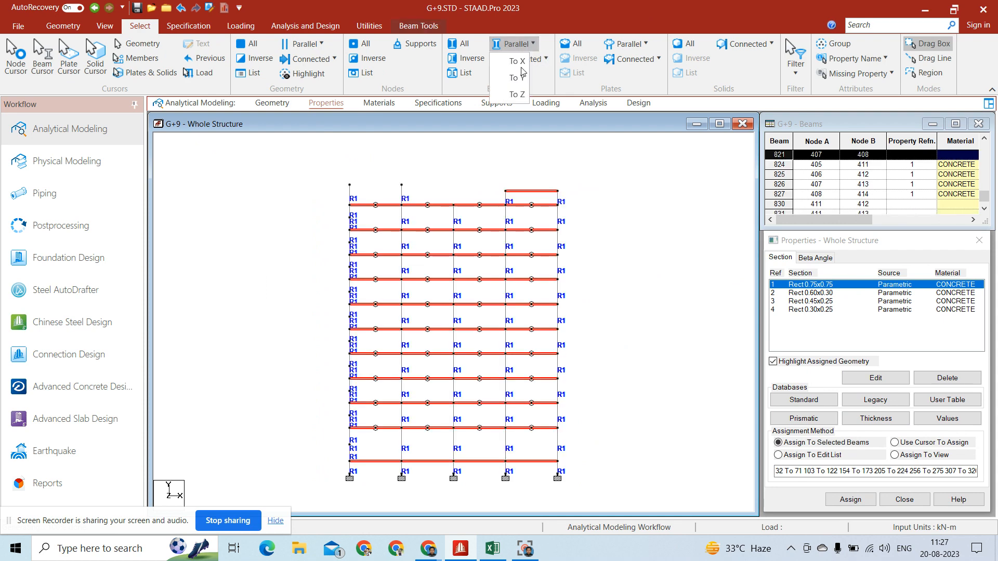
pyautogui.click(518, 95)
pyautogui.click(103, 26)
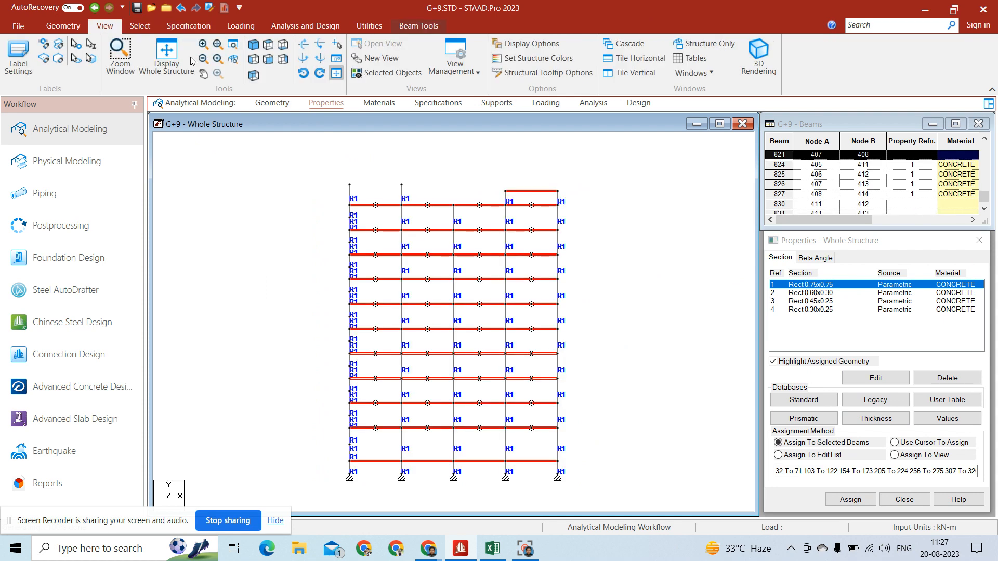
pyautogui.click(405, 73)
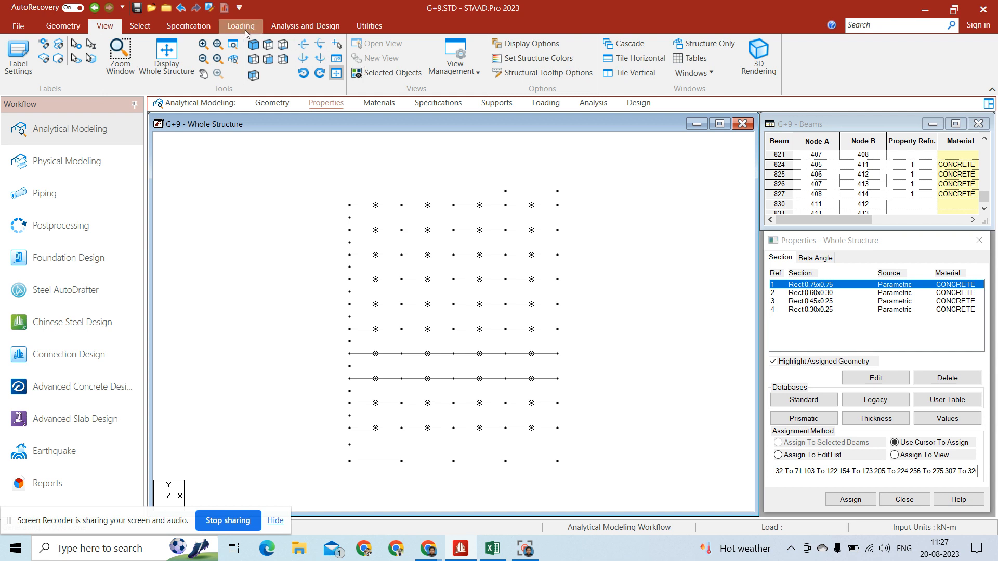
# Assign the Rect 0.60x0.30 section to all displayed beams except the end-released secondary ones, selecting the secondary beams in plan and inverting the selection.
pyautogui.click(264, 48)
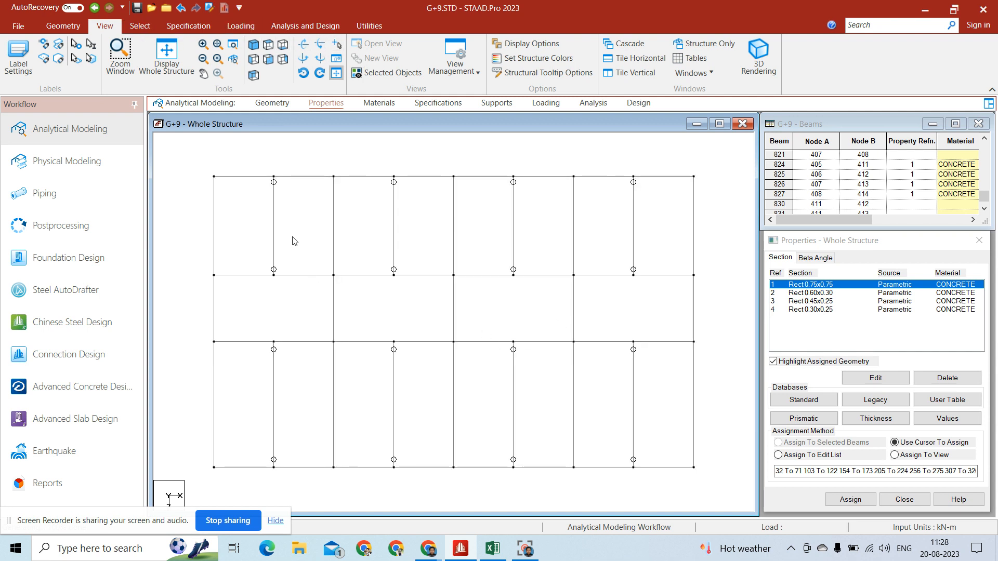
pyautogui.click(274, 229)
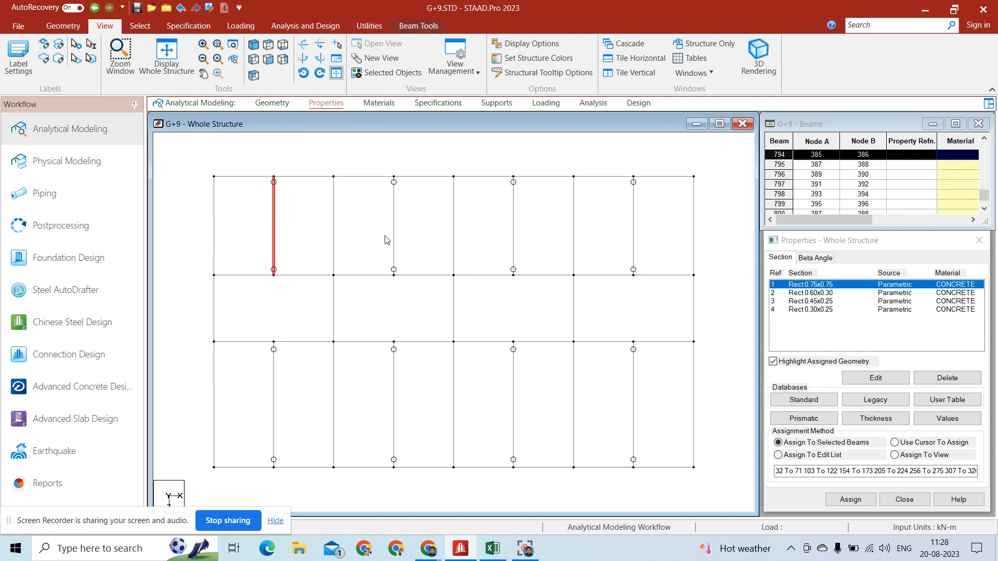
pyautogui.click(853, 293)
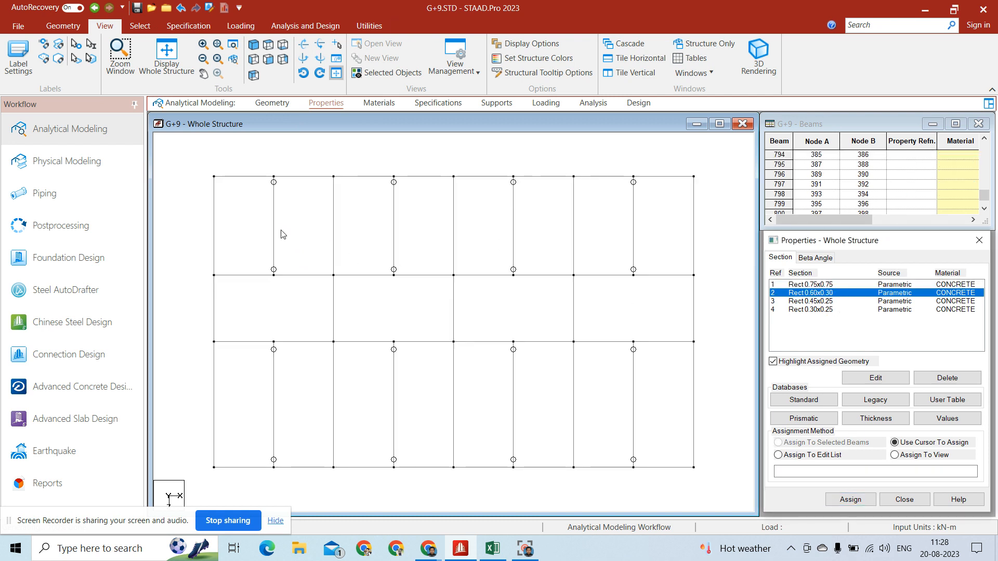
pyautogui.click(274, 225)
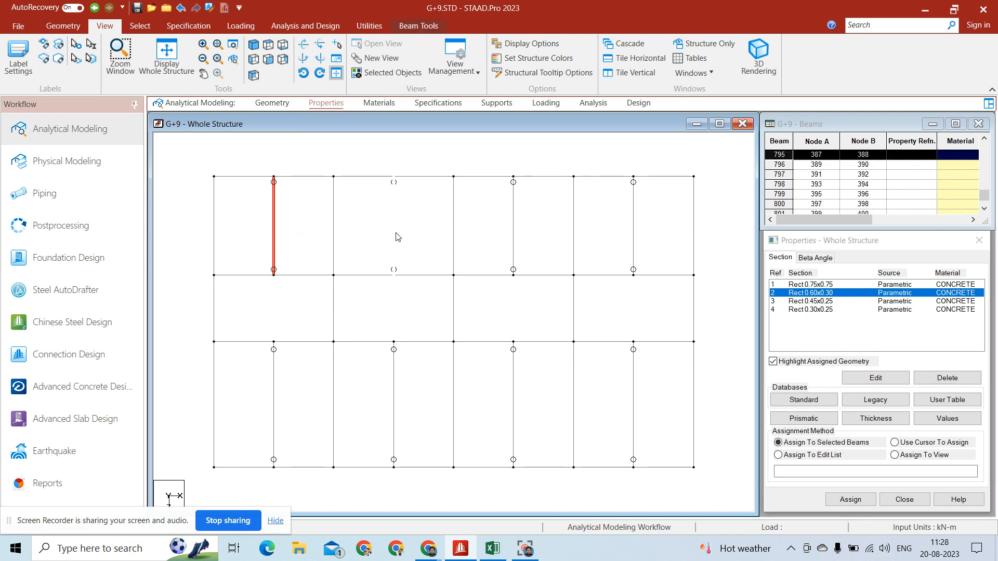
pyautogui.keyDown('ctrl'); pyautogui.click(395, 237); pyautogui.keyUp('ctrl')
pyautogui.keyDown('ctrl'); pyautogui.click(514, 243); pyautogui.keyUp('ctrl')
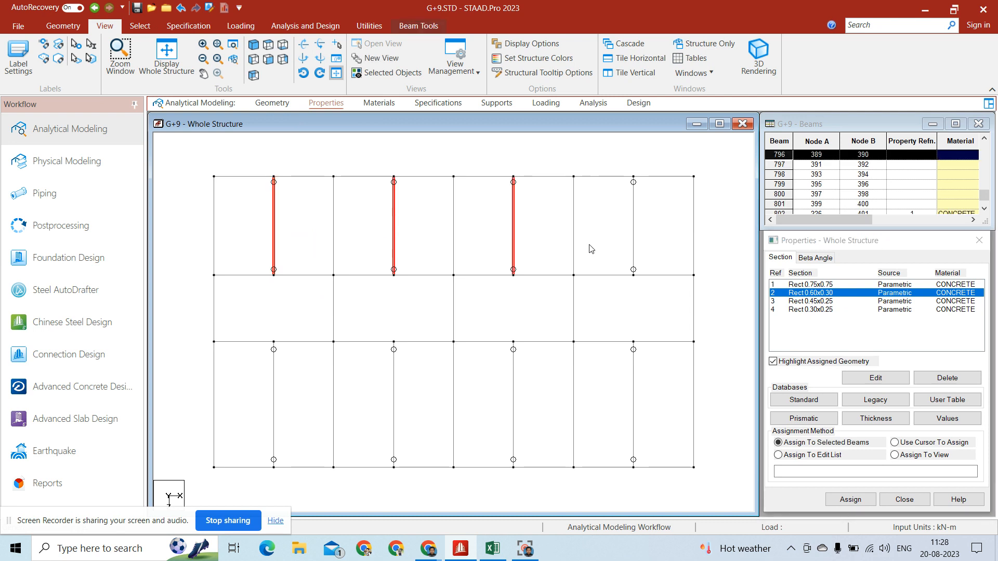
pyautogui.keyDown('ctrl'); pyautogui.click(637, 247); pyautogui.keyUp('ctrl')
pyautogui.keyDown('ctrl'); pyautogui.click(276, 395); pyautogui.keyUp('ctrl')
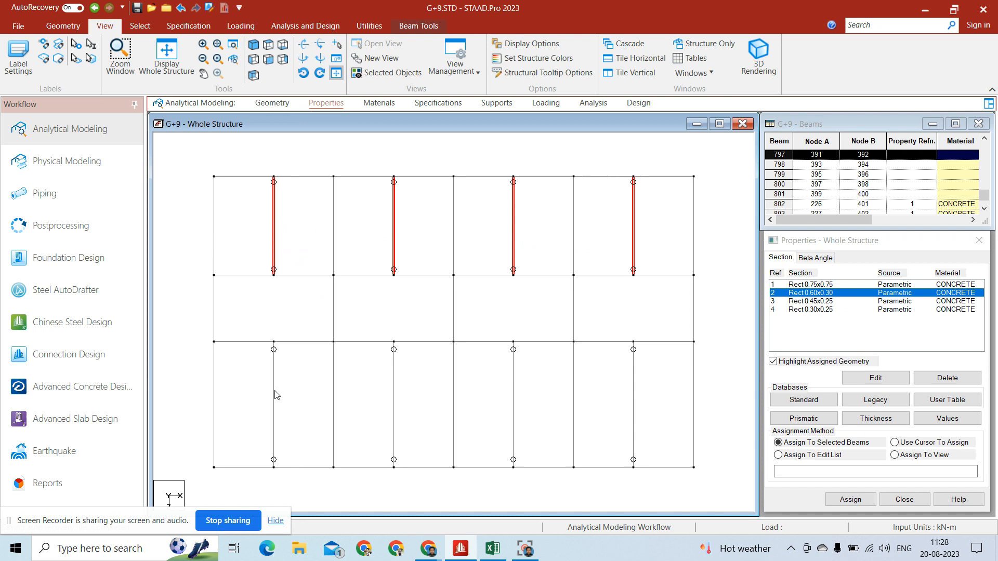
pyautogui.keyDown('ctrl'); pyautogui.click(394, 412); pyautogui.keyUp('ctrl')
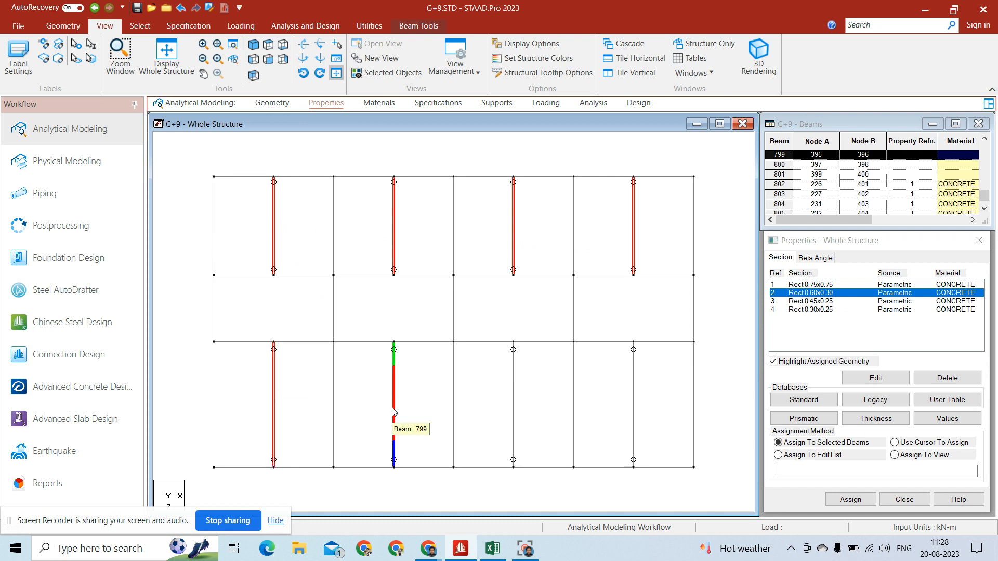
pyautogui.keyDown('ctrl'); pyautogui.click(514, 424); pyautogui.keyUp('ctrl')
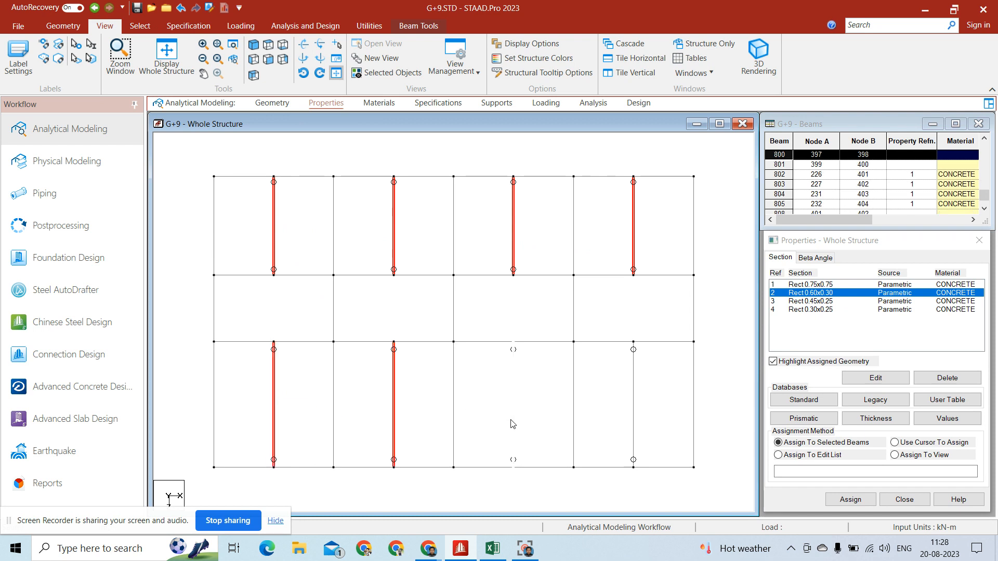
pyautogui.keyDown('ctrl'); pyautogui.click(634, 434); pyautogui.keyUp('ctrl')
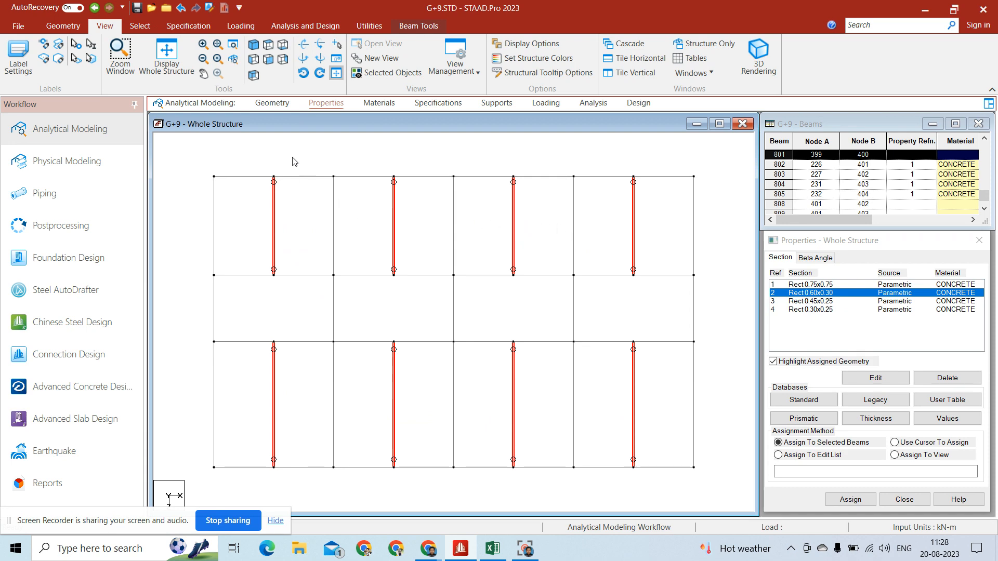
pyautogui.click(254, 45)
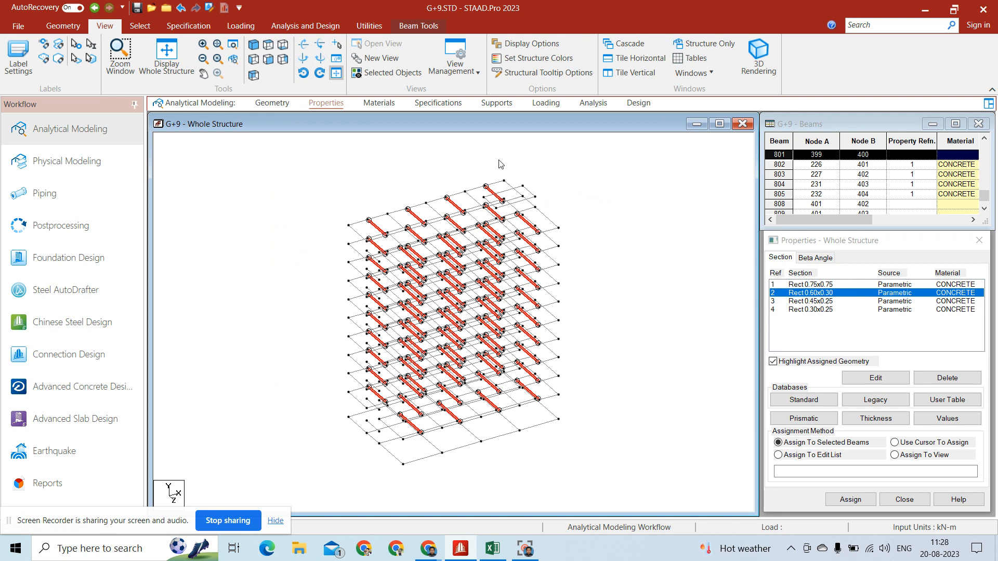
pyautogui.click(138, 26)
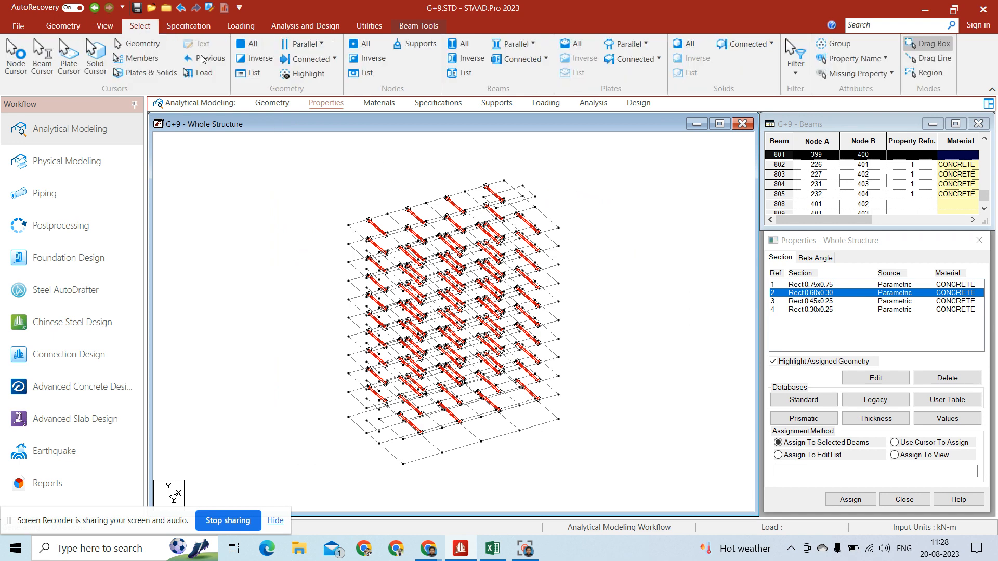
pyautogui.click(465, 58)
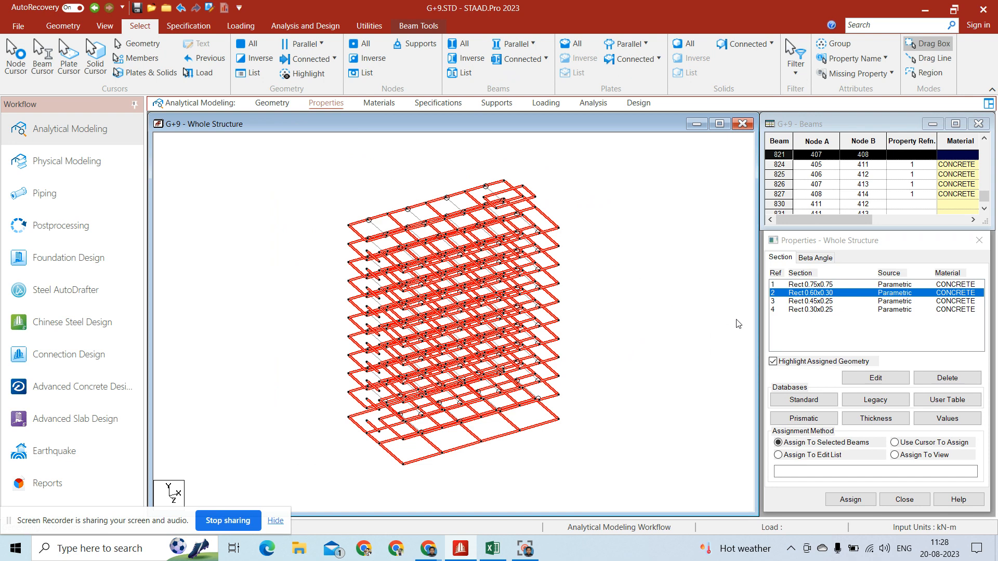
pyautogui.click(851, 500)
pyautogui.click(898, 413)
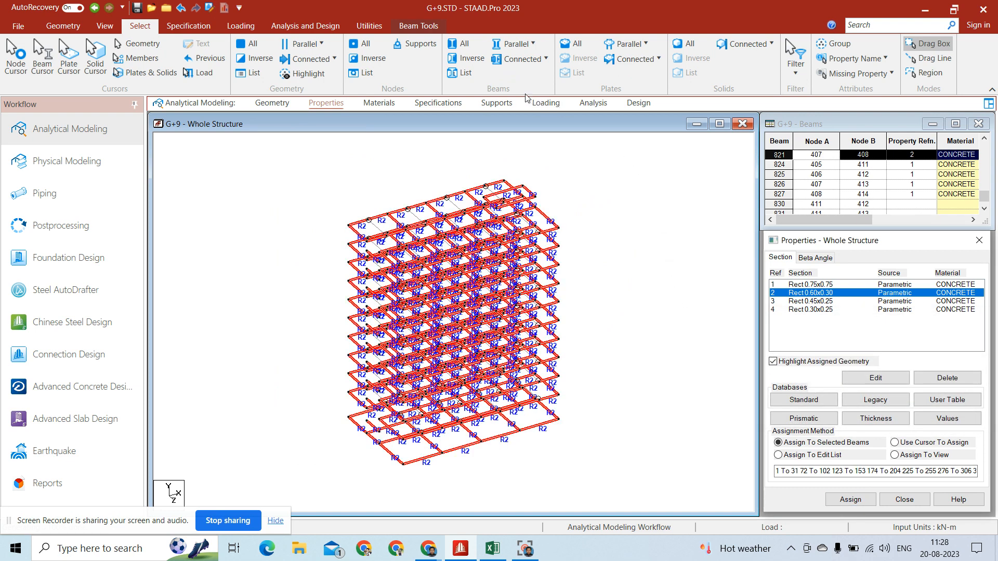
# Assign the Rect 0.45x0.25 section to the end-released secondary beams on all floors, selecting their eight lines in plan view.
pyautogui.click(479, 62)
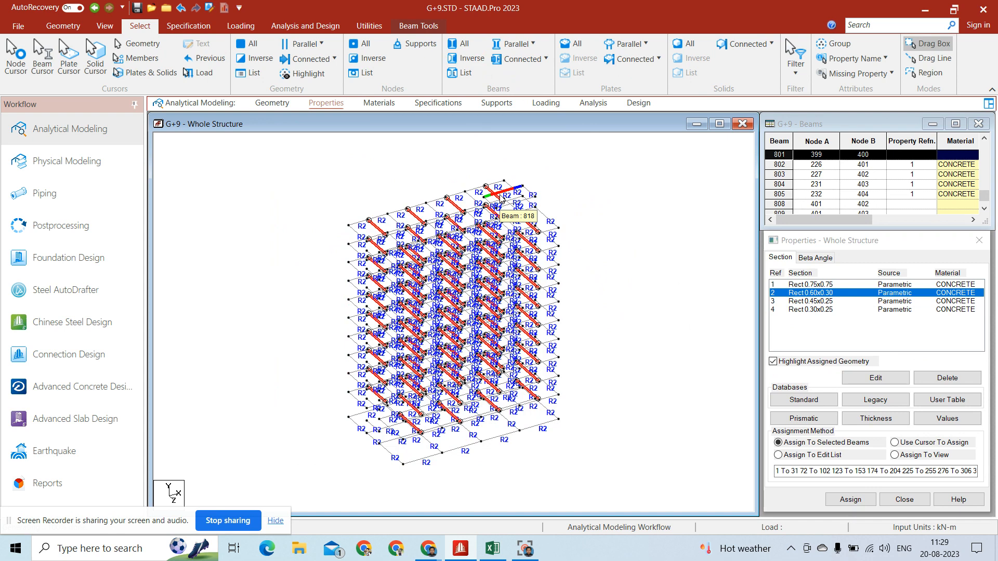
pyautogui.click(830, 302)
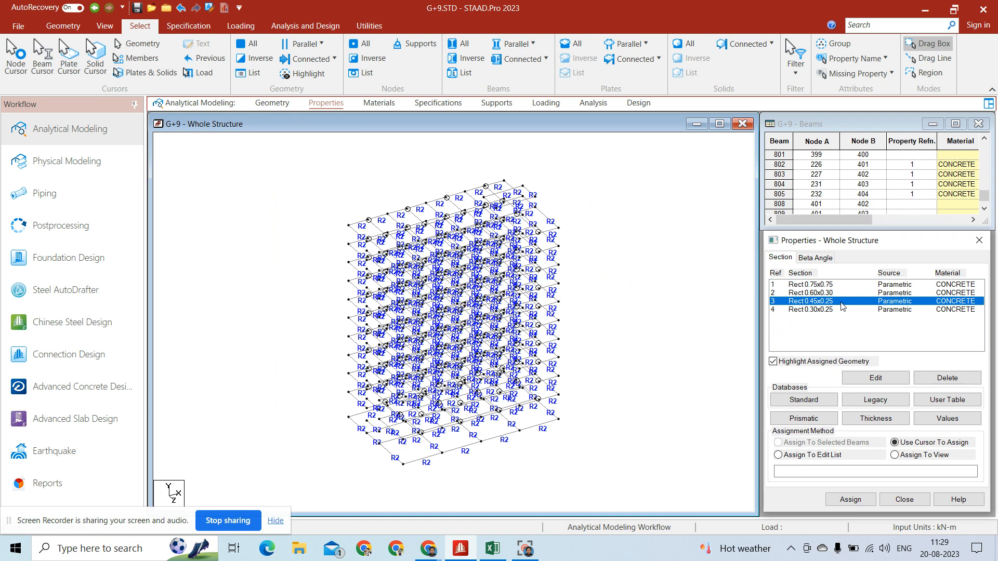
pyautogui.click(117, 26)
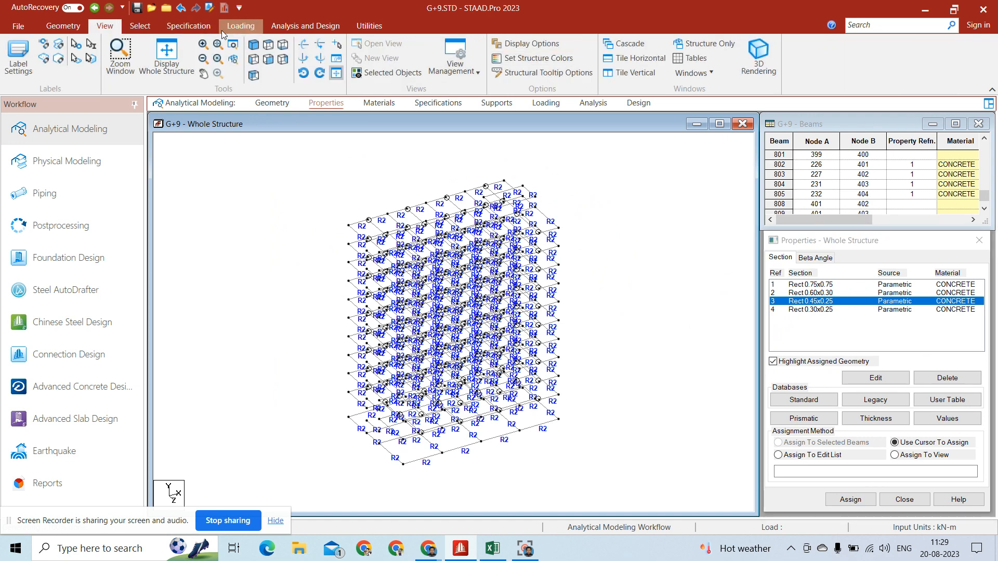
pyautogui.click(269, 45)
pyautogui.click(140, 26)
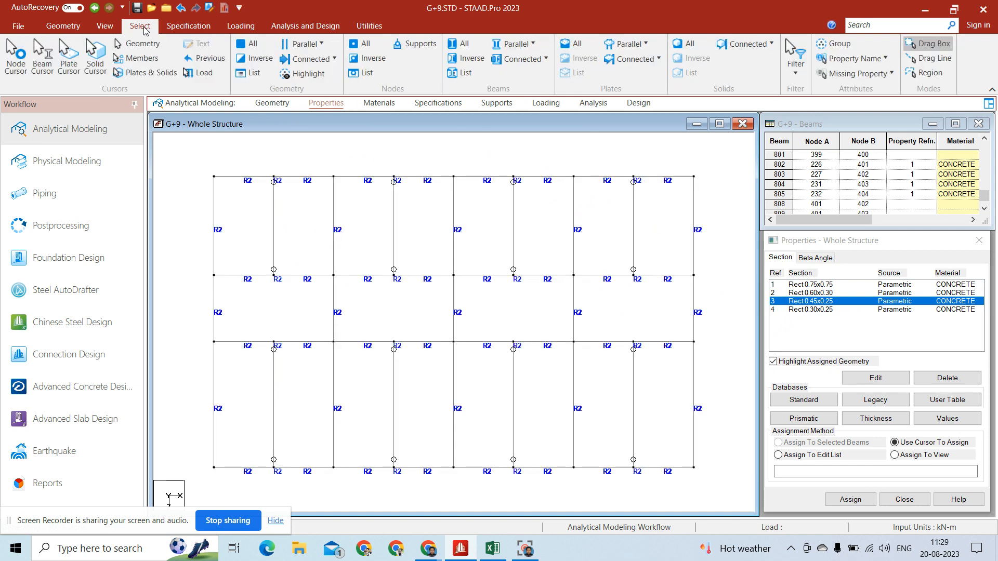
pyautogui.click(273, 229)
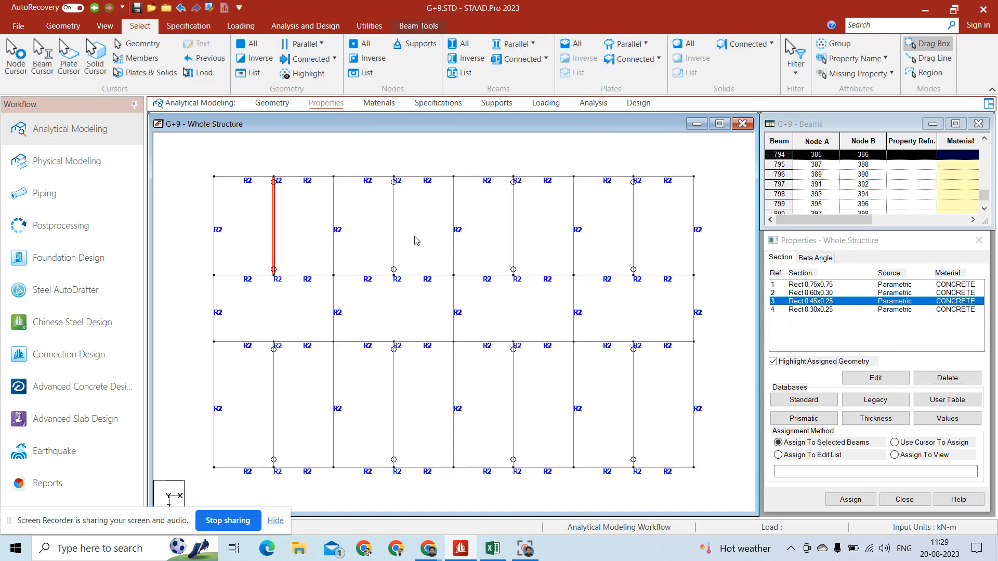
pyautogui.keyDown('ctrl'); pyautogui.click(393, 234); pyautogui.keyUp('ctrl')
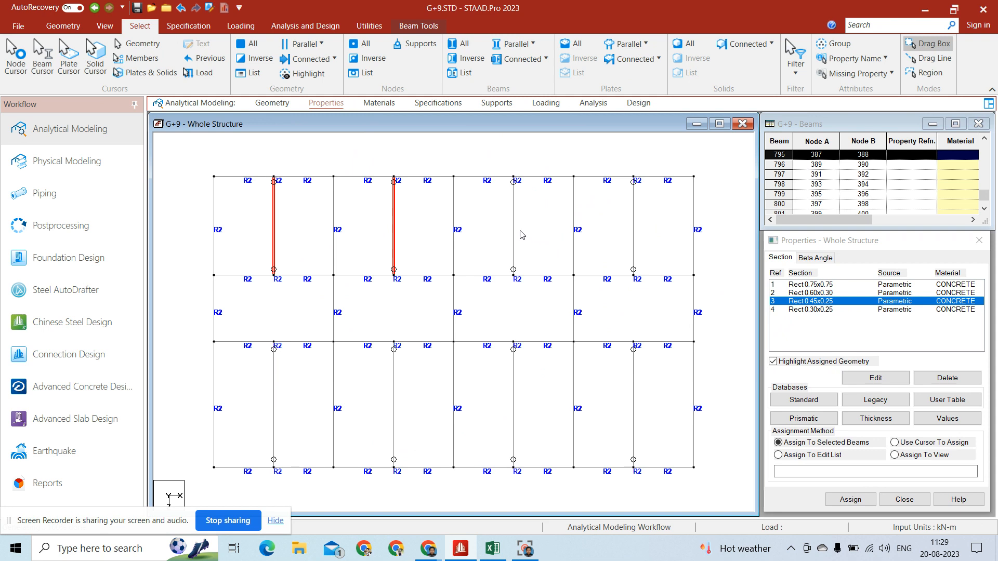
pyautogui.keyDown('ctrl'); pyautogui.click(514, 233); pyautogui.keyUp('ctrl')
pyautogui.keyDown('ctrl'); pyautogui.click(632, 235); pyautogui.keyUp('ctrl')
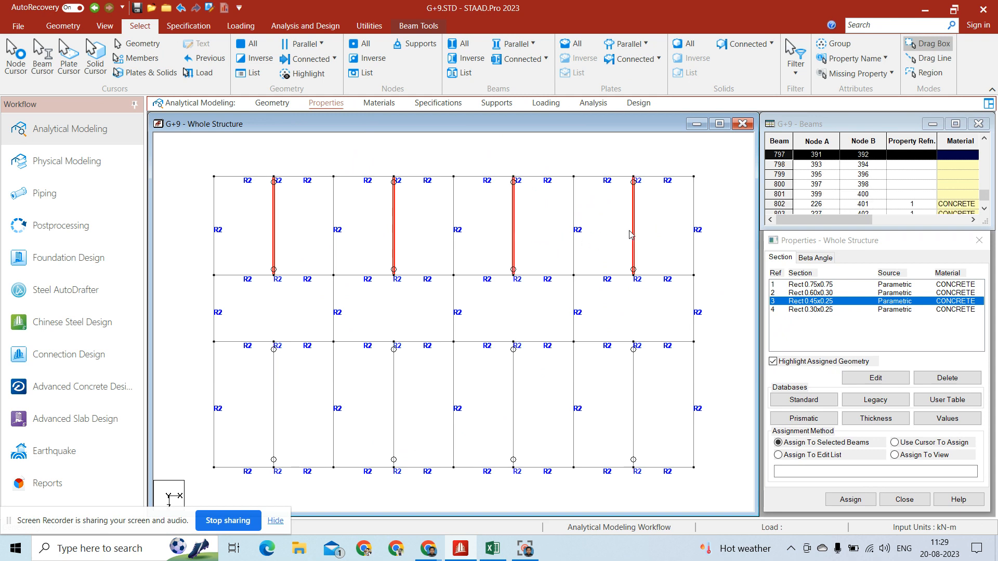
pyautogui.keyDown('ctrl'); pyautogui.click(274, 400); pyautogui.keyUp('ctrl')
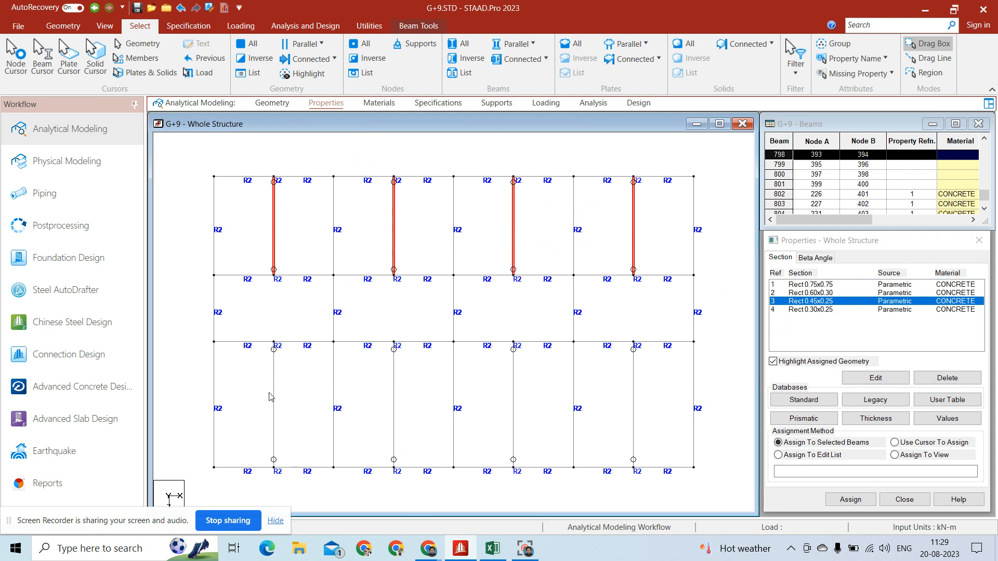
pyautogui.keyDown('ctrl'); pyautogui.click(393, 409); pyautogui.keyUp('ctrl')
pyautogui.keyDown('ctrl'); pyautogui.click(513, 407); pyautogui.keyUp('ctrl')
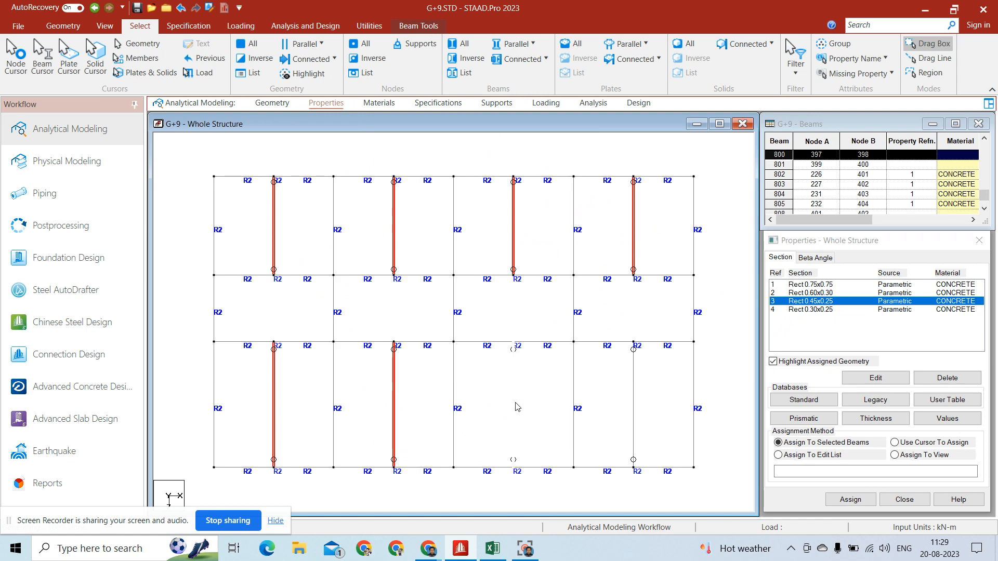
pyautogui.keyDown('ctrl'); pyautogui.click(635, 405); pyautogui.keyUp('ctrl')
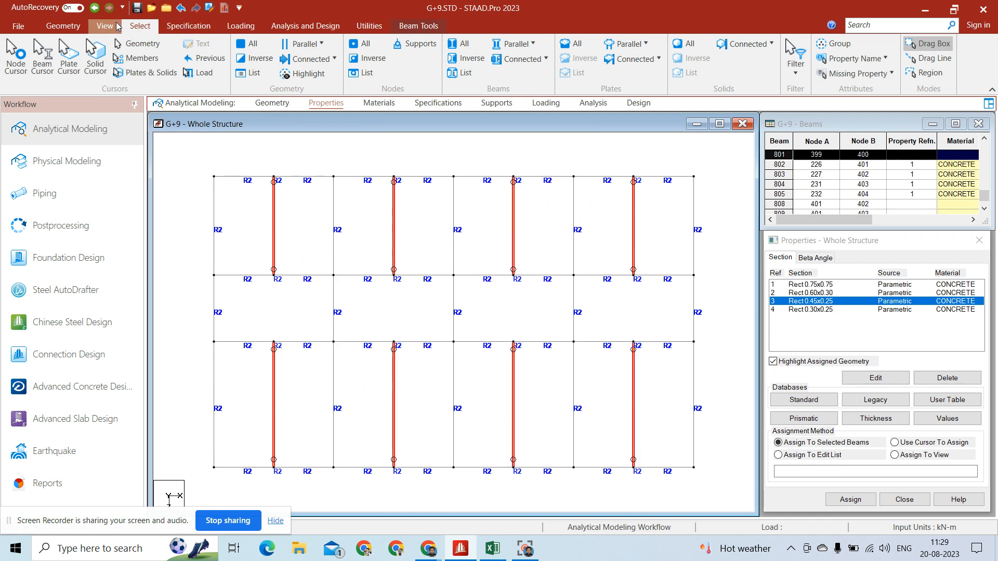
pyautogui.click(105, 26)
pyautogui.click(253, 45)
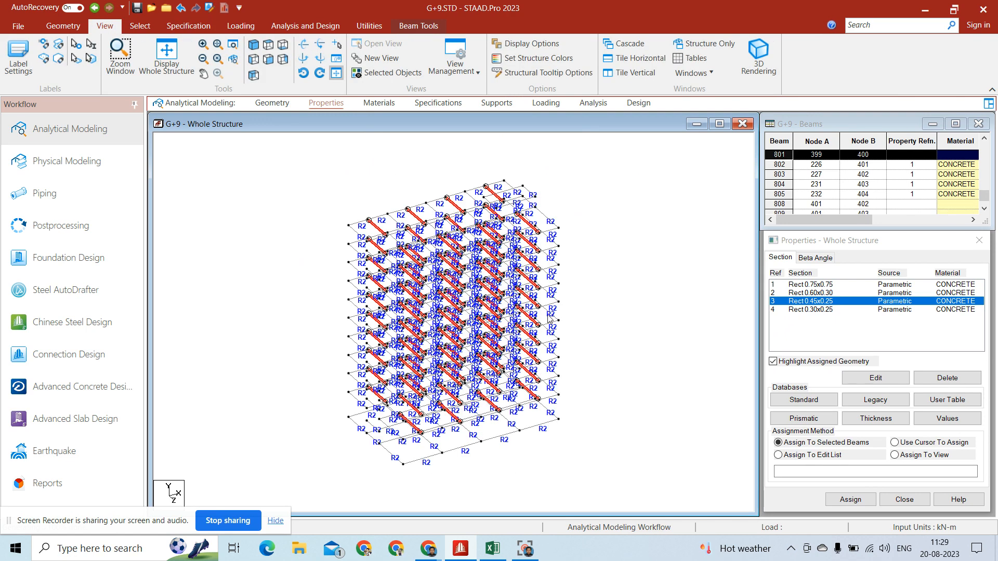
pyautogui.click(862, 499)
pyautogui.click(909, 418)
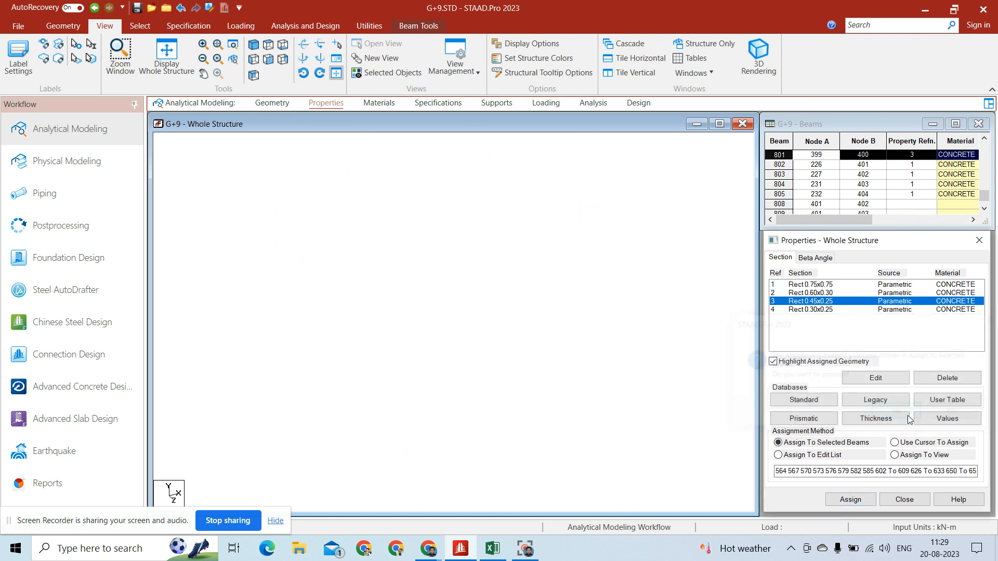
# Bring back the whole structure in elevation along its long side and display only the topmost beams of both rooftop frames.
pyautogui.click(172, 60)
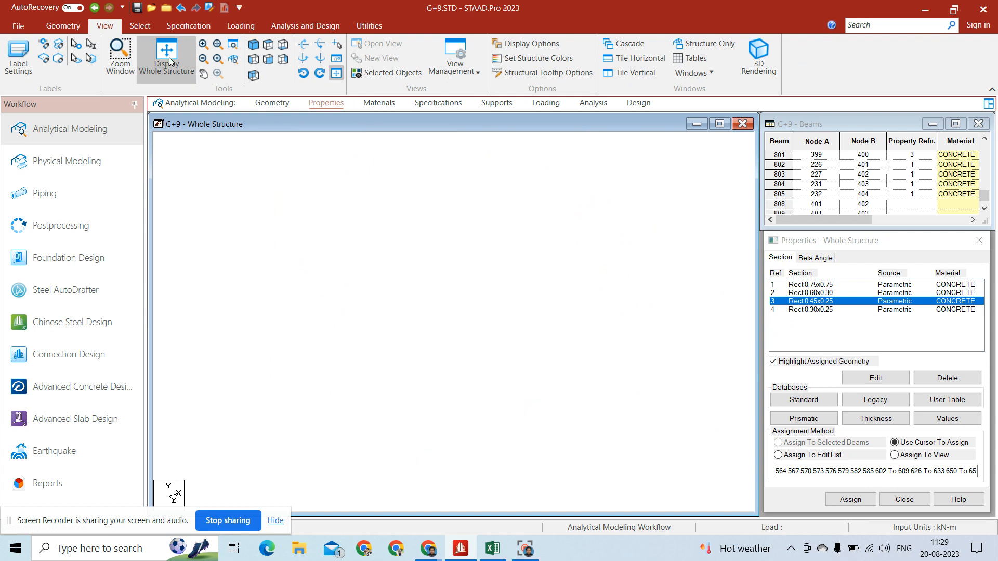
pyautogui.click(268, 59)
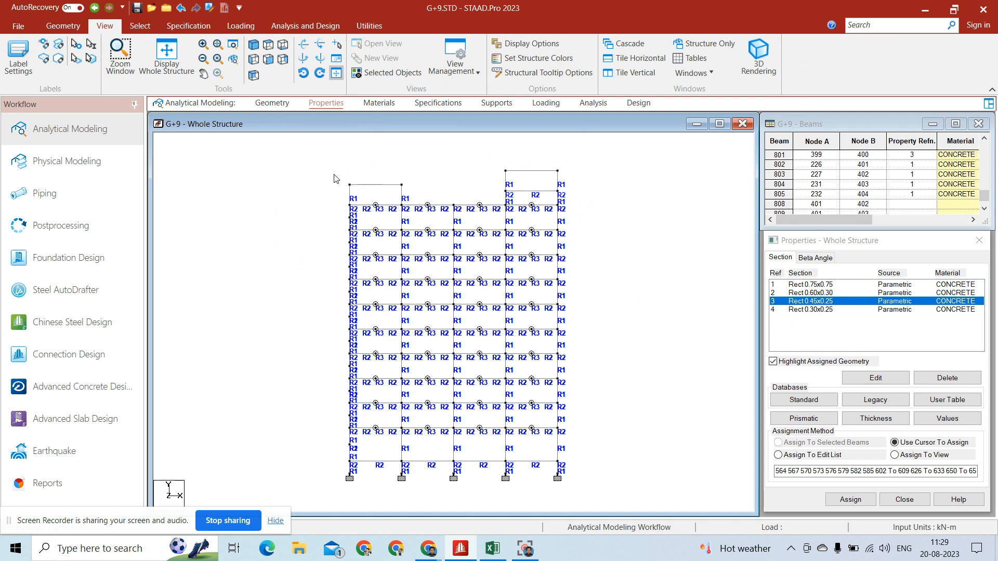
pyautogui.moveTo(335, 178); pyautogui.dragTo(433, 194)
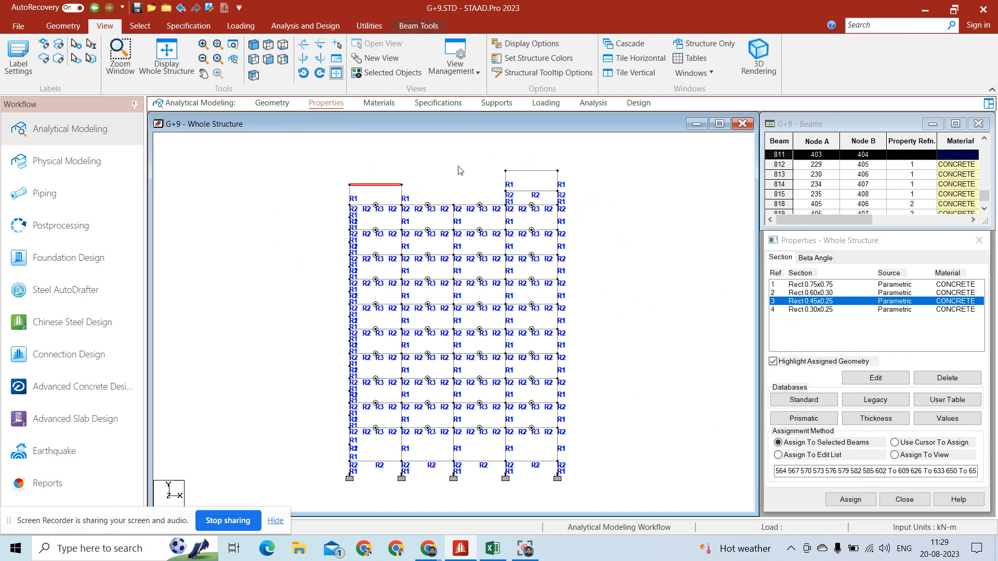
pyautogui.keyDown('ctrl'); pyautogui.moveTo(484, 152); pyautogui.dragTo(582, 179); pyautogui.keyUp('ctrl')
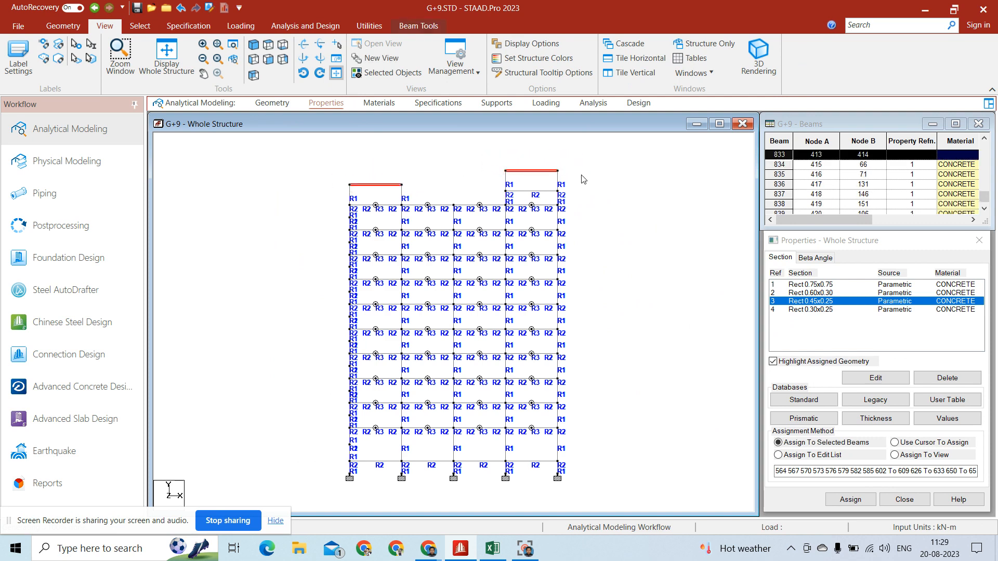
pyautogui.click(398, 73)
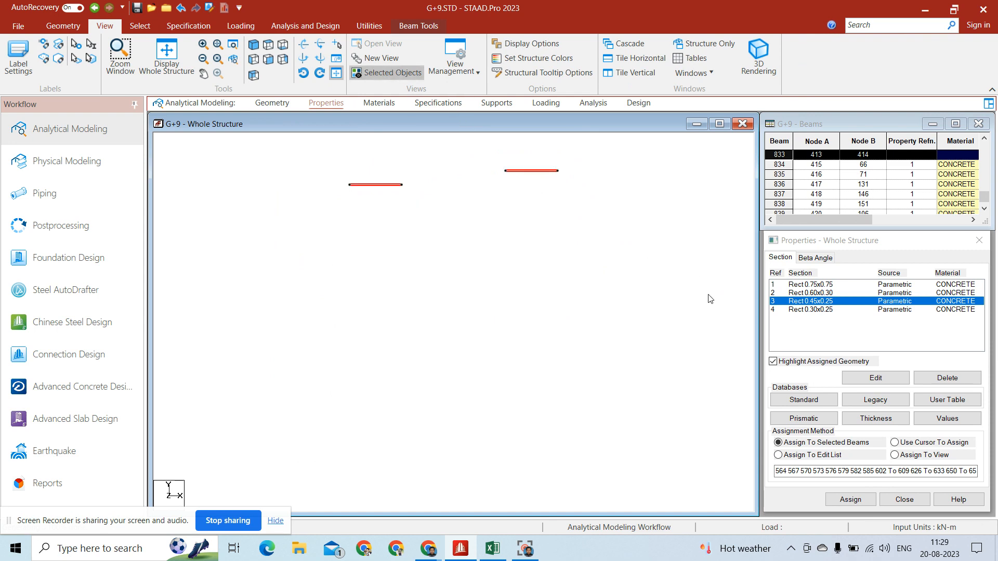
# Assign the Rect 0.30x0.25 section to the topmost beams of both rooftop frames, and display the whole structure again.
pyautogui.click(838, 310)
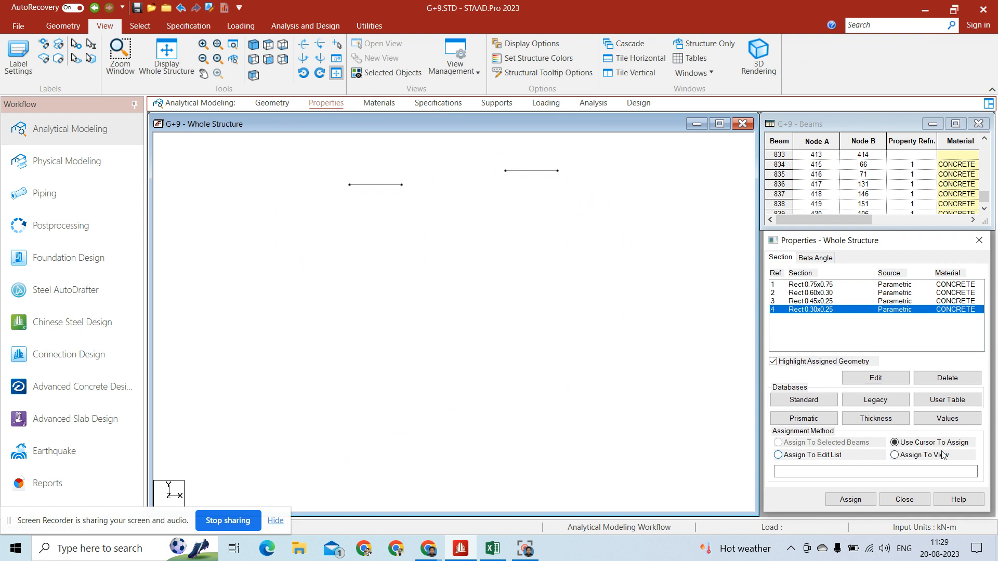
pyautogui.moveTo(606, 260); pyautogui.dragTo(251, 153)
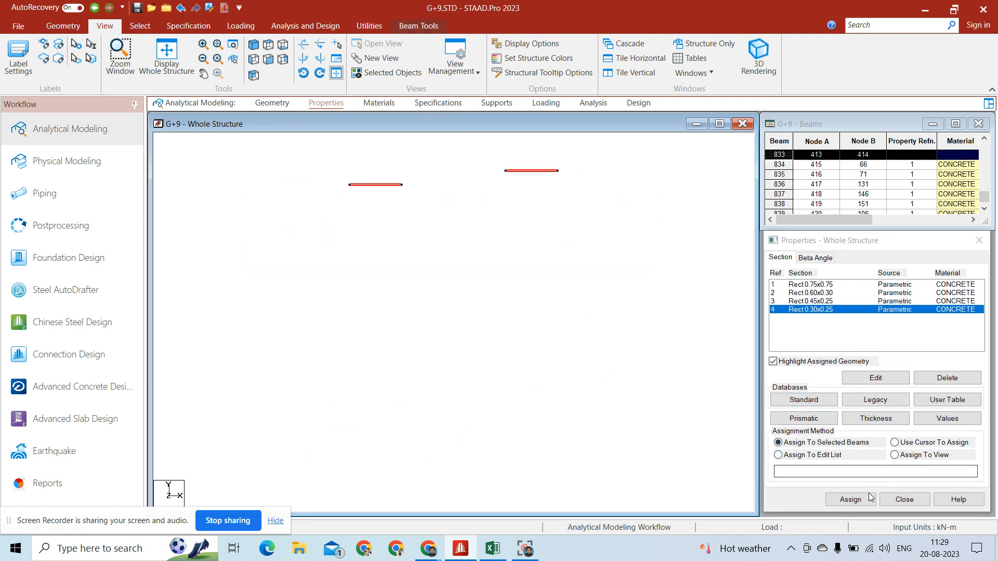
pyautogui.click(851, 500)
pyautogui.click(892, 414)
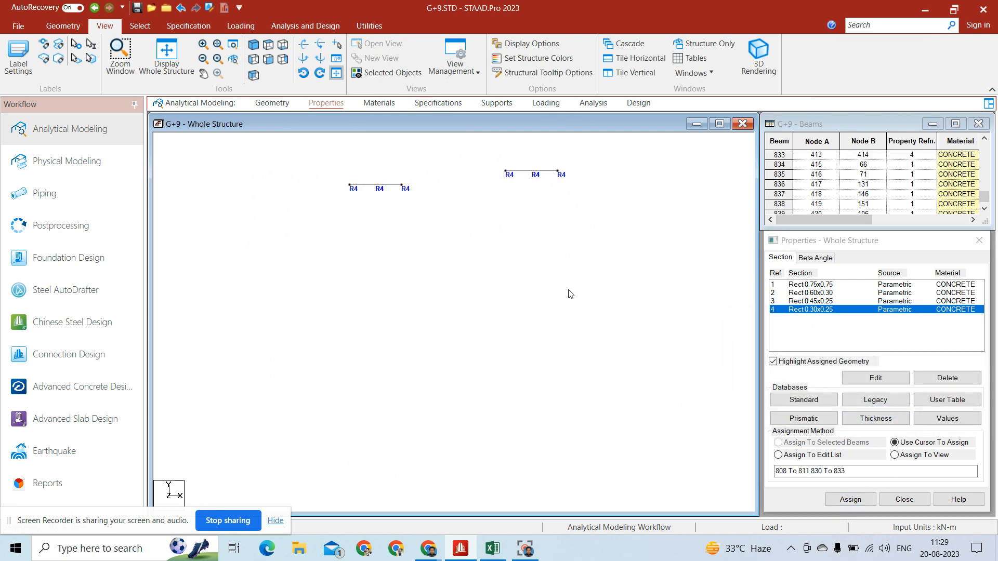
pyautogui.click(173, 58)
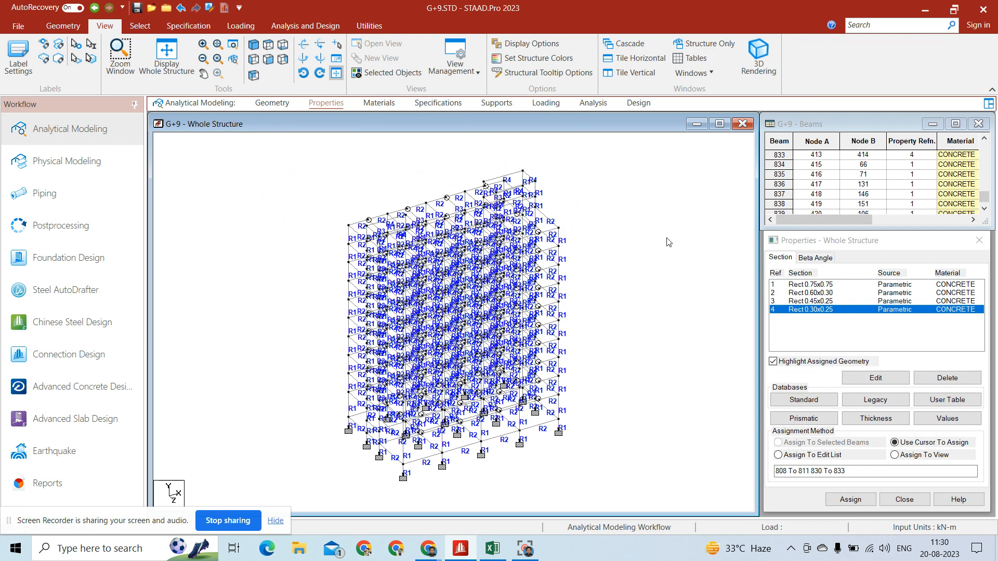
# Examine the sectioned building frame in a 3D rendered view from several angles, and close the rendering.
pyautogui.click(760, 58)
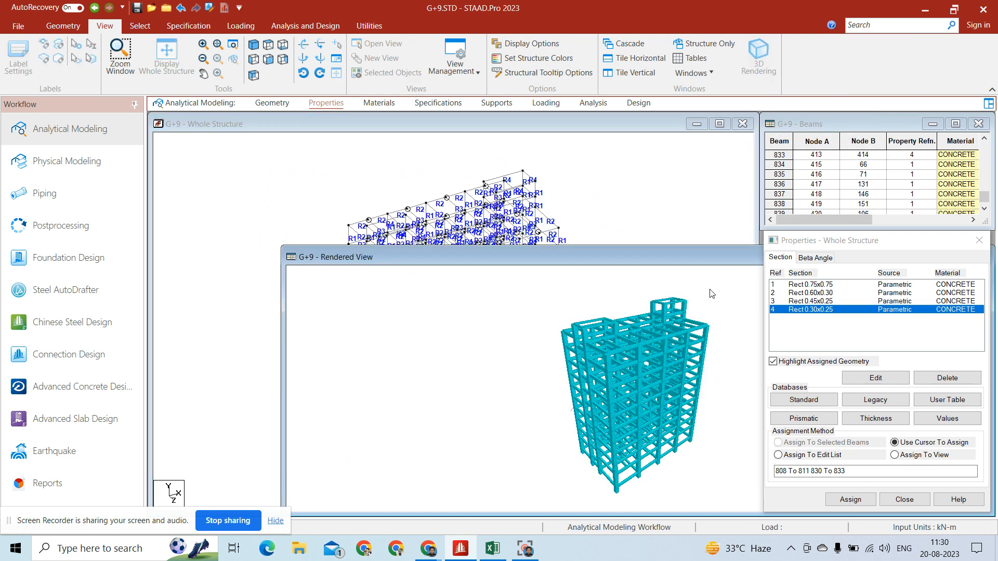
pyautogui.doubleClick(730, 249)
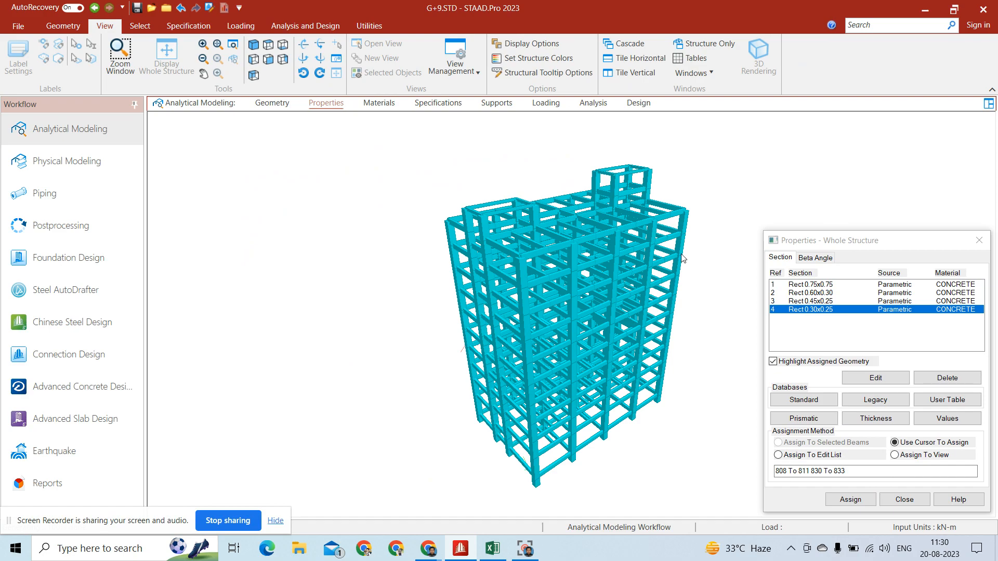
pyautogui.moveTo(551, 288); pyautogui.dragTo(474, 182)
pyautogui.moveTo(404, 407); pyautogui.dragTo(614, 452)
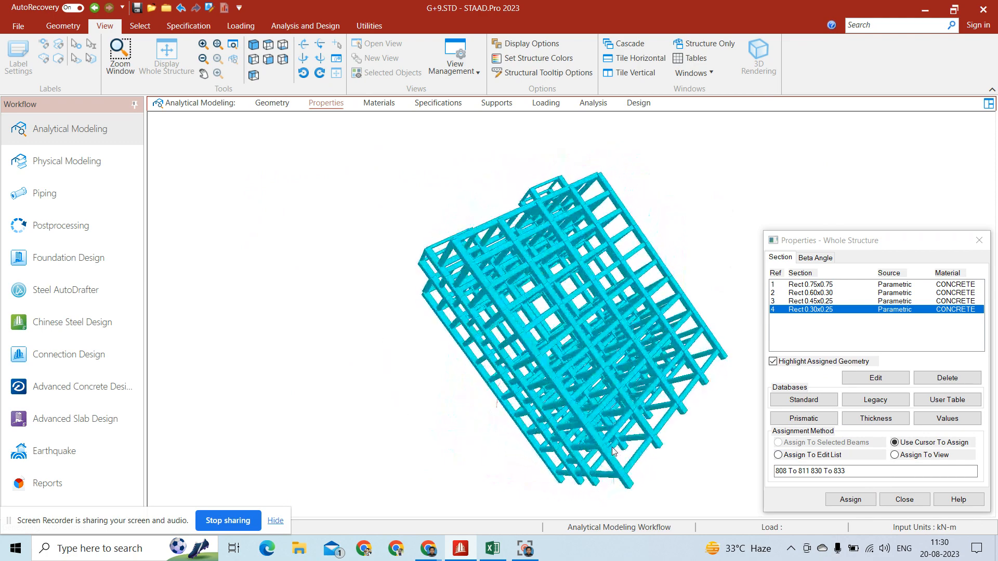
pyautogui.moveTo(446, 250); pyautogui.dragTo(686, 253)
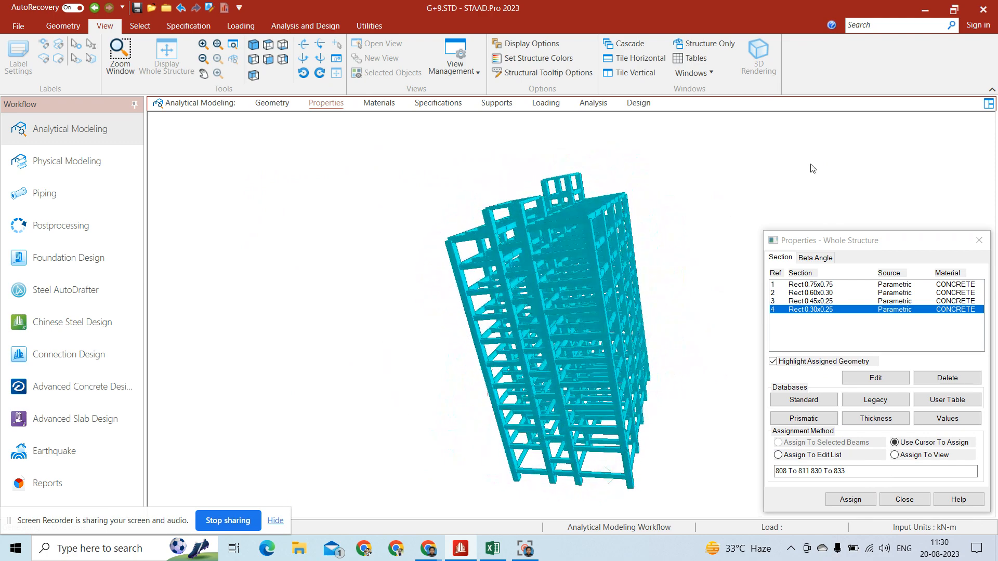
pyautogui.click(988, 103)
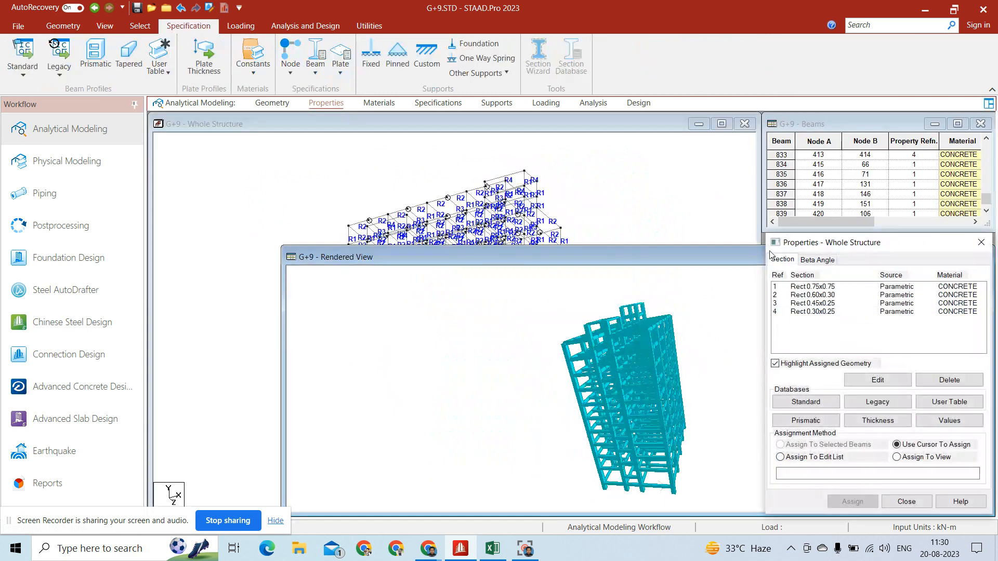
pyautogui.moveTo(742, 254); pyautogui.dragTo(615, 168)
pyautogui.click(855, 172)
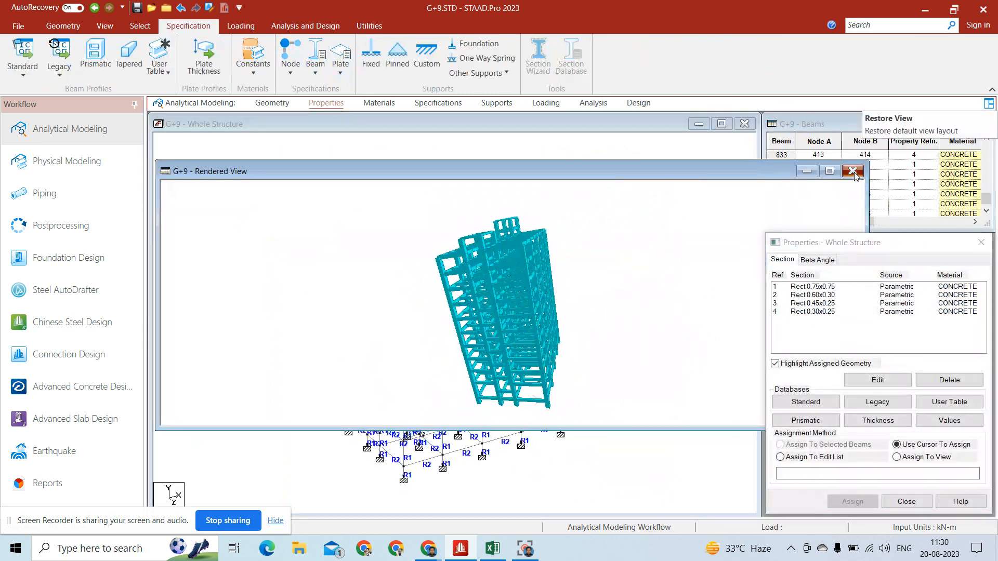
# Review the model's assigned materials, beam release specifications and supports.
pyautogui.click(379, 103)
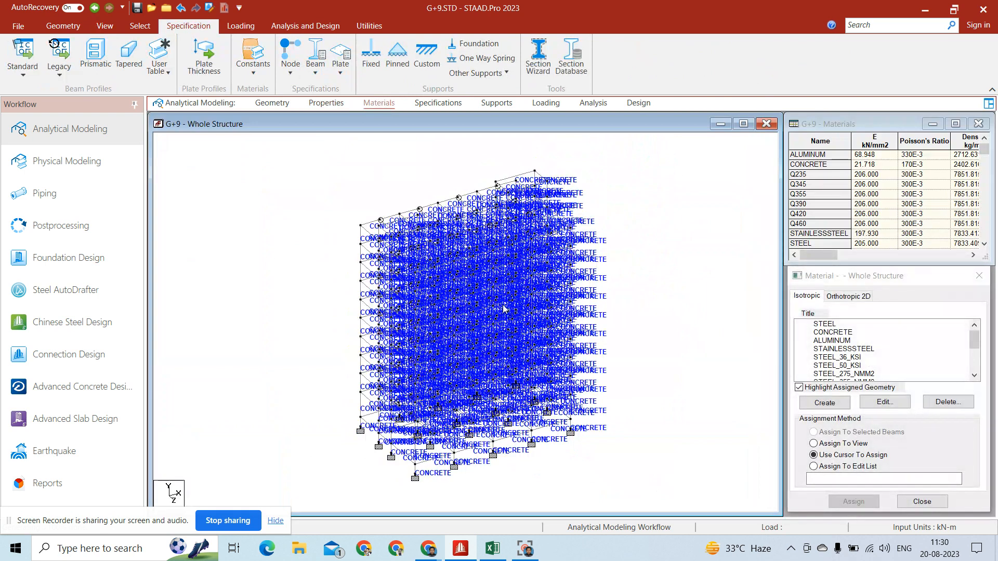
pyautogui.click(271, 107)
pyautogui.click(442, 104)
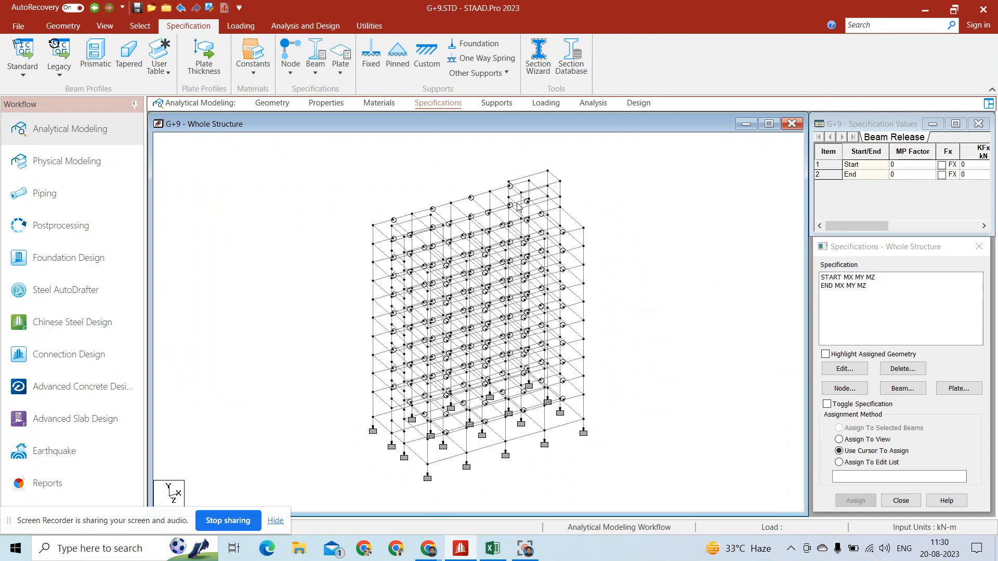
pyautogui.click(498, 104)
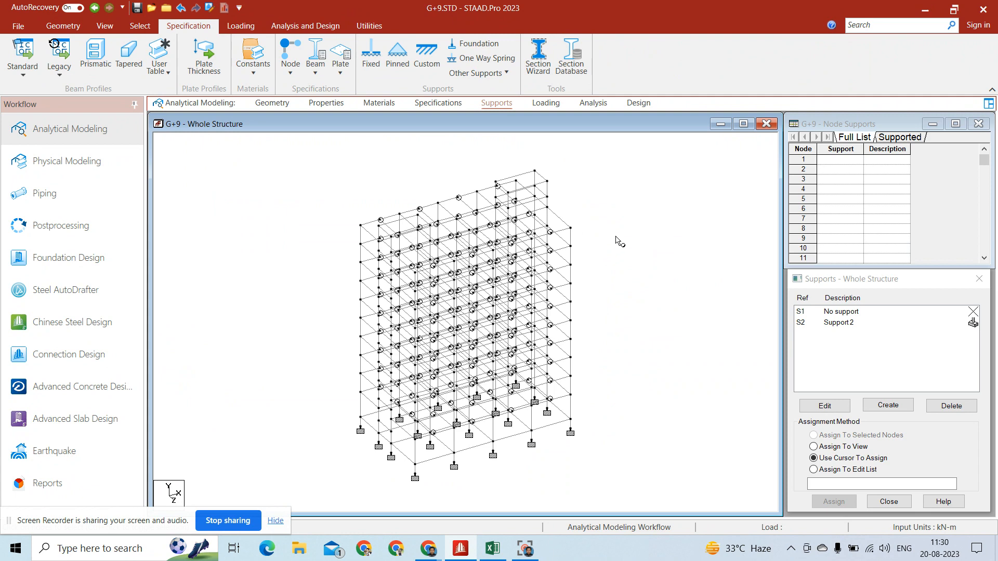
# Add primary load case 1 with loading type Dead and the title DL.
pyautogui.click(554, 105)
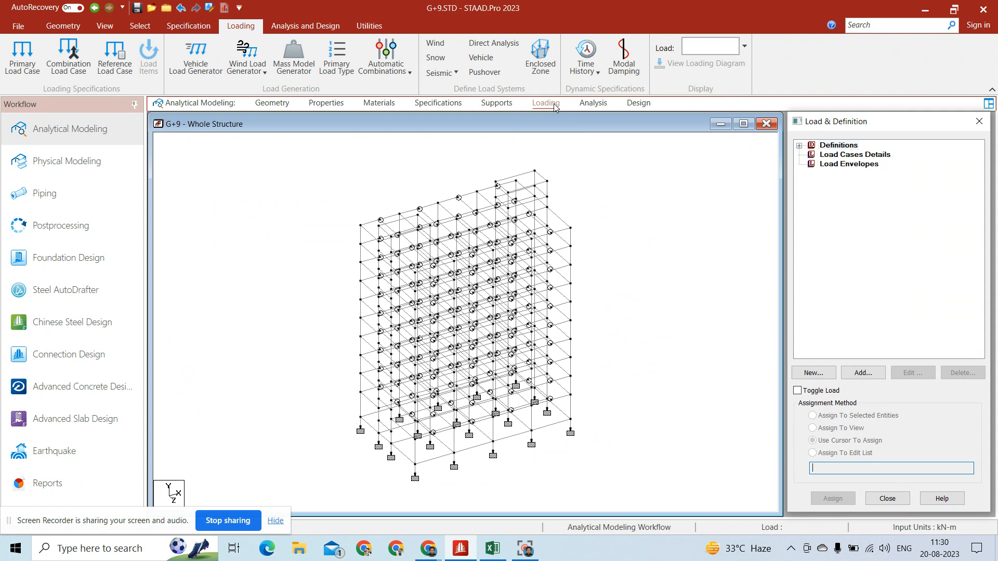
pyautogui.click(879, 154)
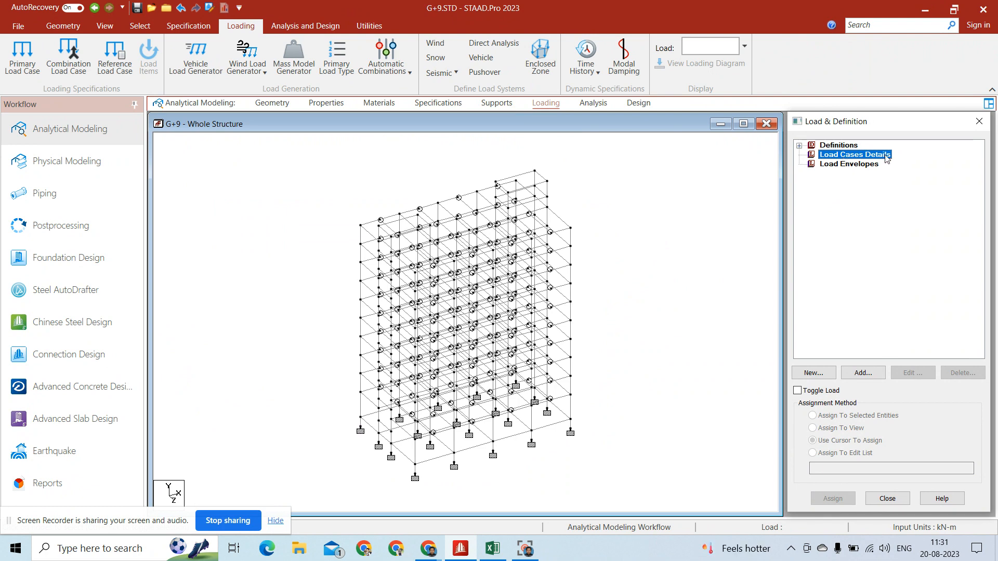
pyautogui.click(863, 373)
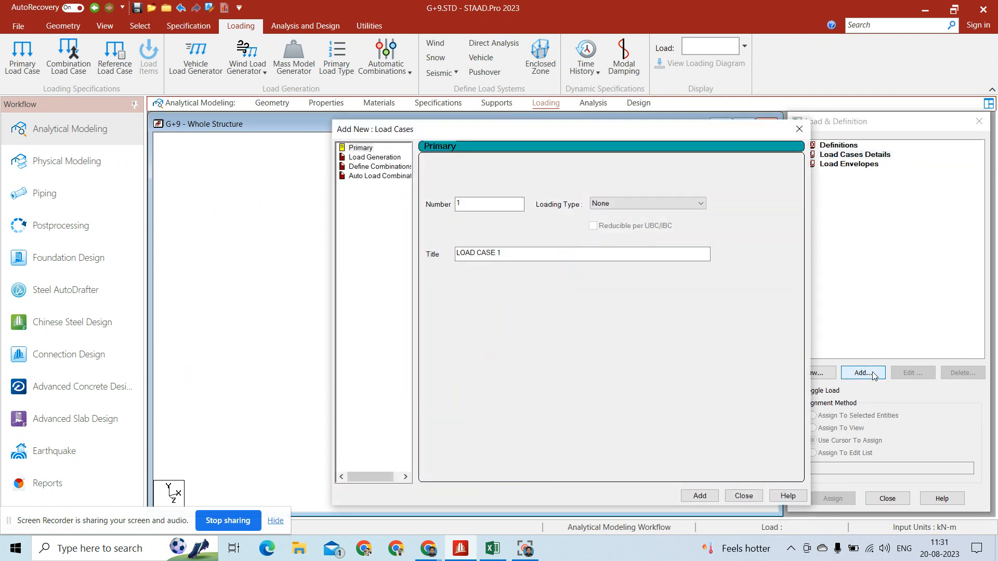
pyautogui.click(617, 204)
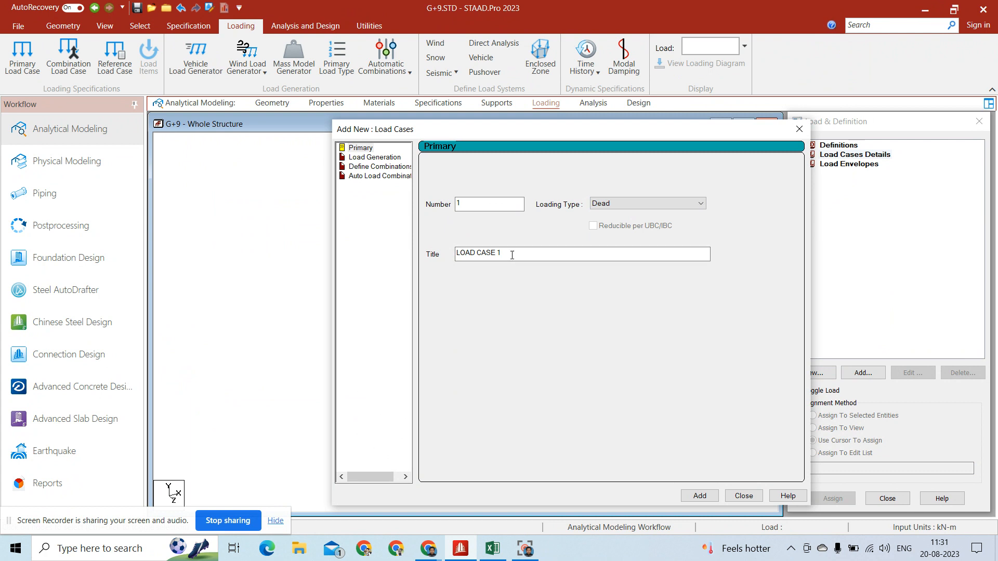
pyautogui.moveTo(512, 255); pyautogui.dragTo(171, 258)
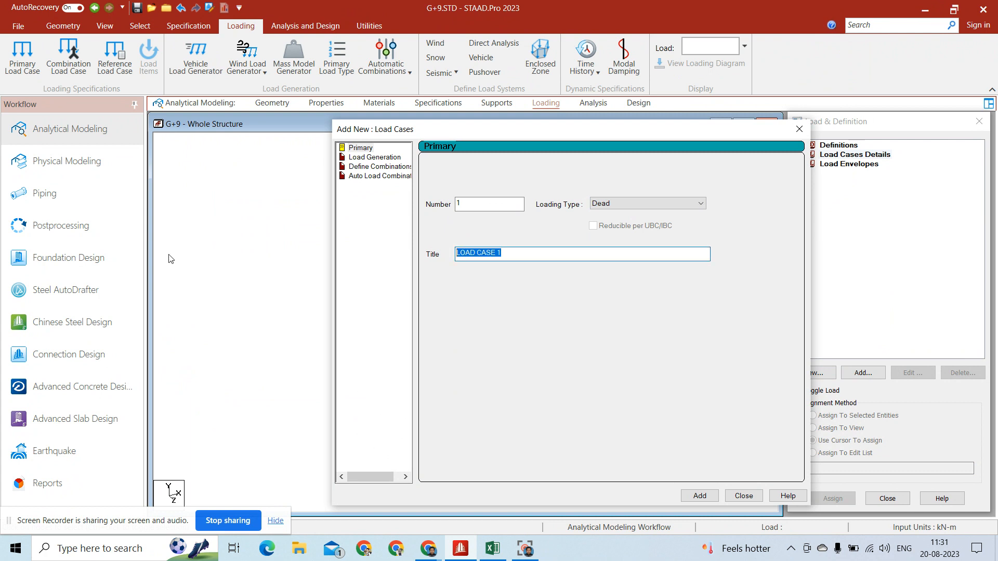
pyautogui.write('DL')
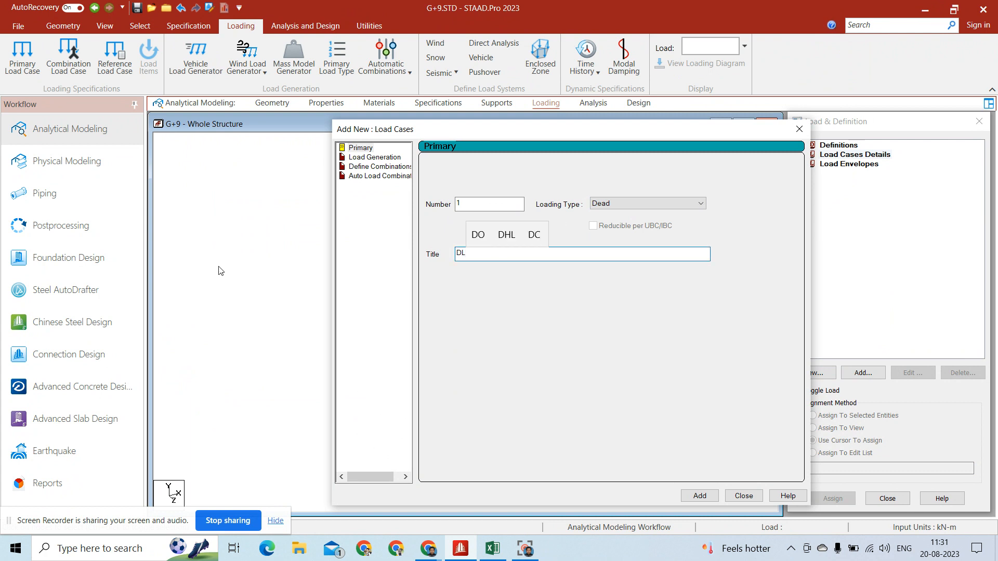
pyautogui.click(699, 496)
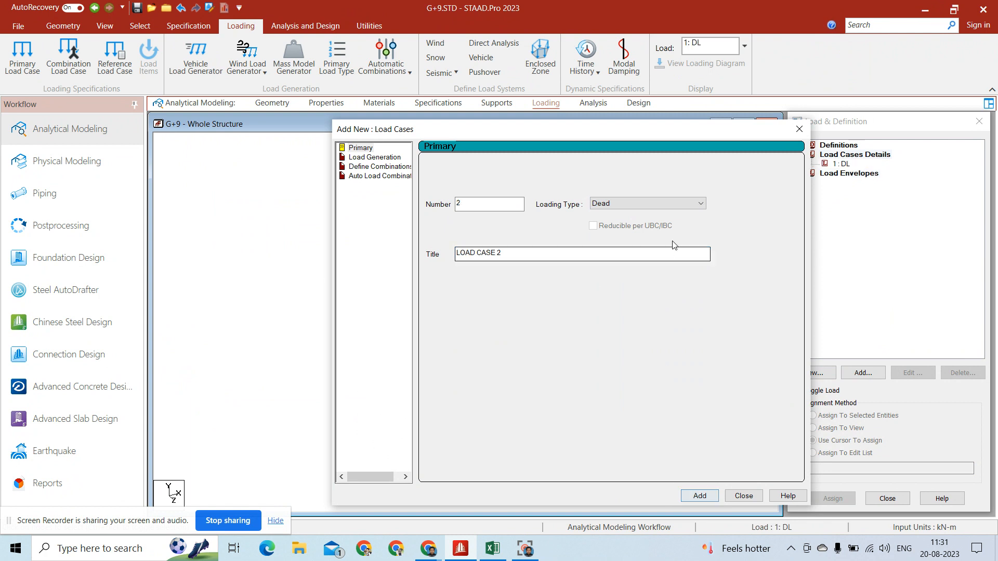
# Add primary load case 2 with loading type Live and the title LL.
pyautogui.click(669, 203)
pyautogui.click(648, 222)
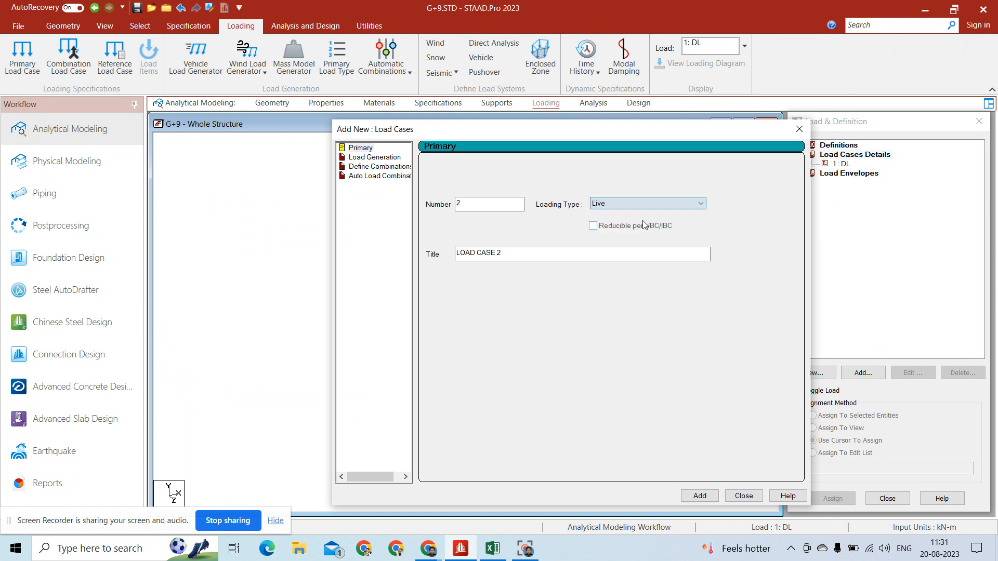
pyautogui.moveTo(512, 254); pyautogui.dragTo(231, 263)
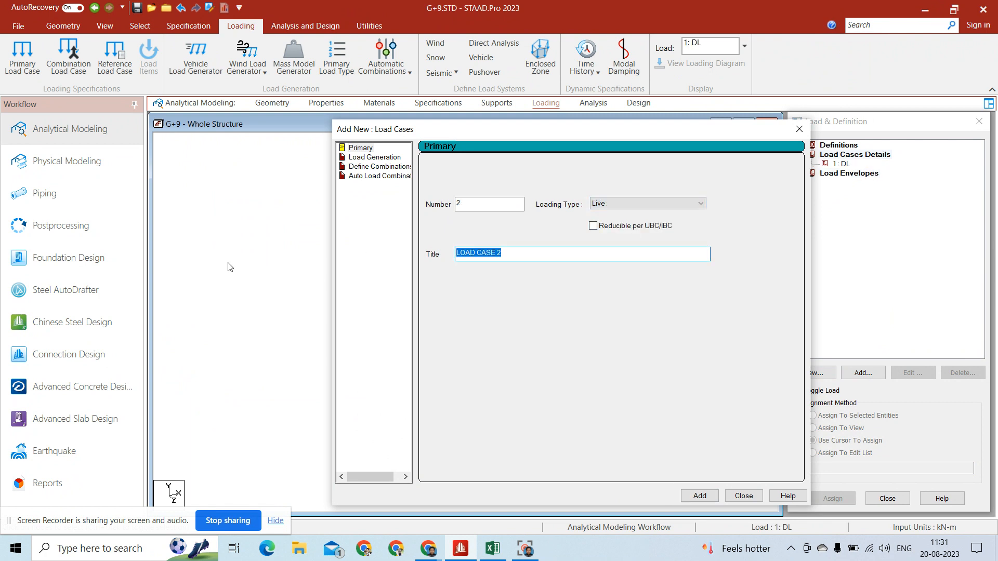
pyautogui.write('LL')
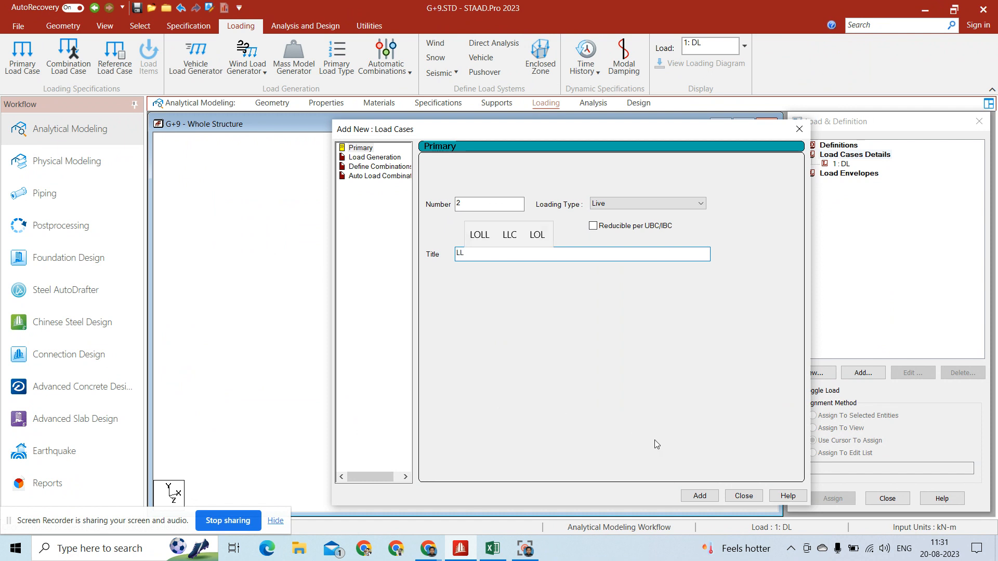
pyautogui.click(699, 496)
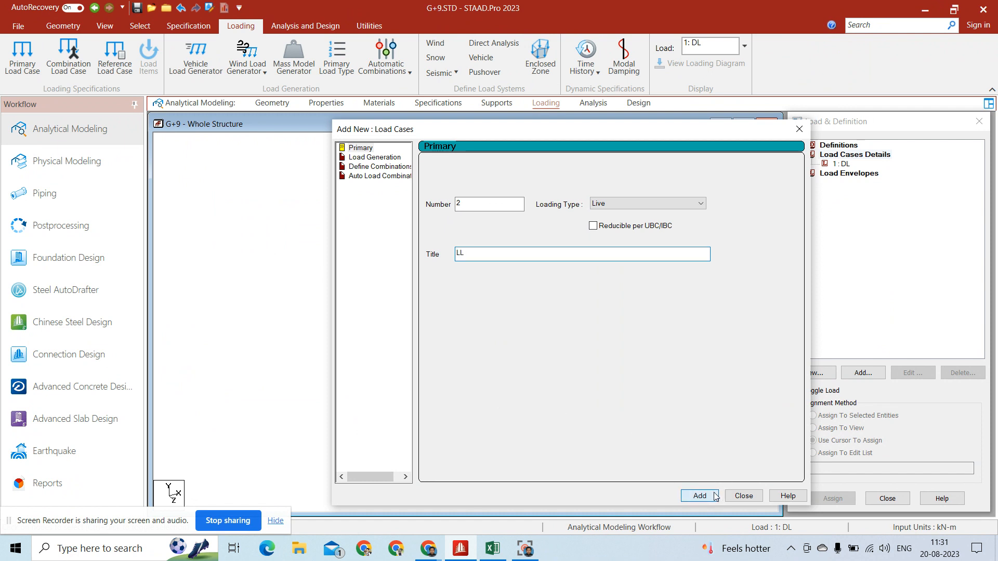
# Add primary load case 3 with loading type Roof Live and the title RLL.
pyautogui.click(685, 205)
pyautogui.click(635, 233)
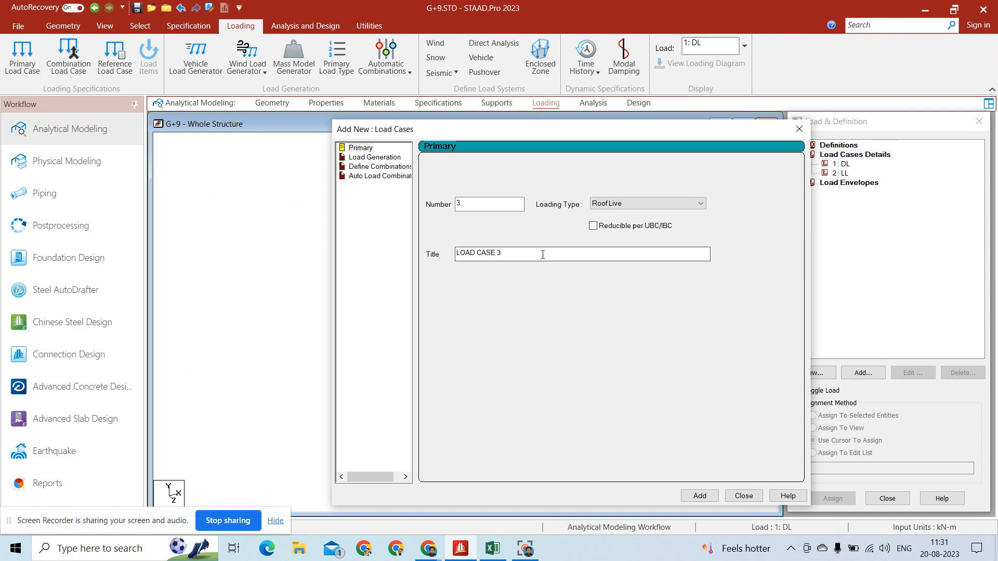
pyautogui.moveTo(535, 254); pyautogui.dragTo(67, 265)
pyautogui.write('R')
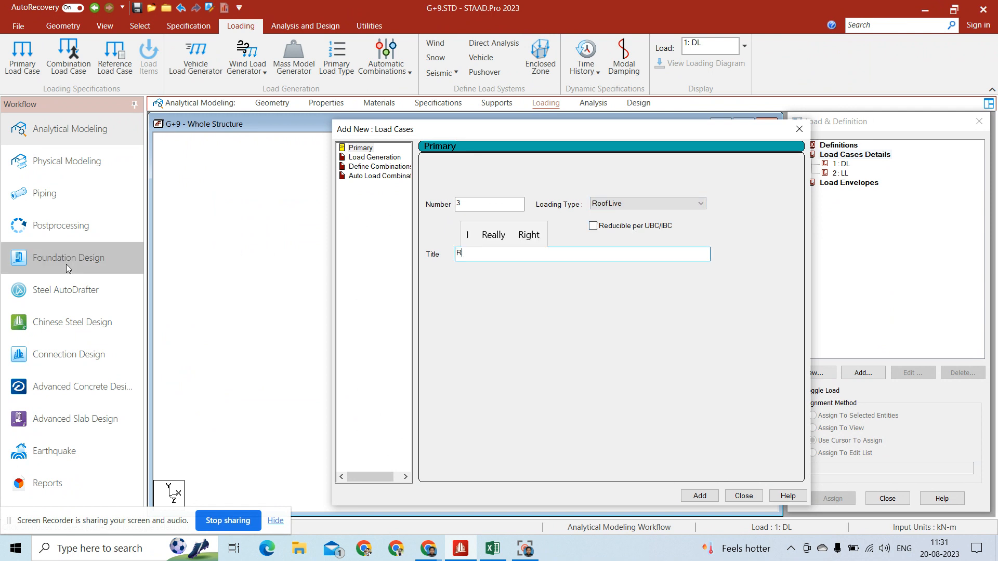
pyautogui.write('LL')
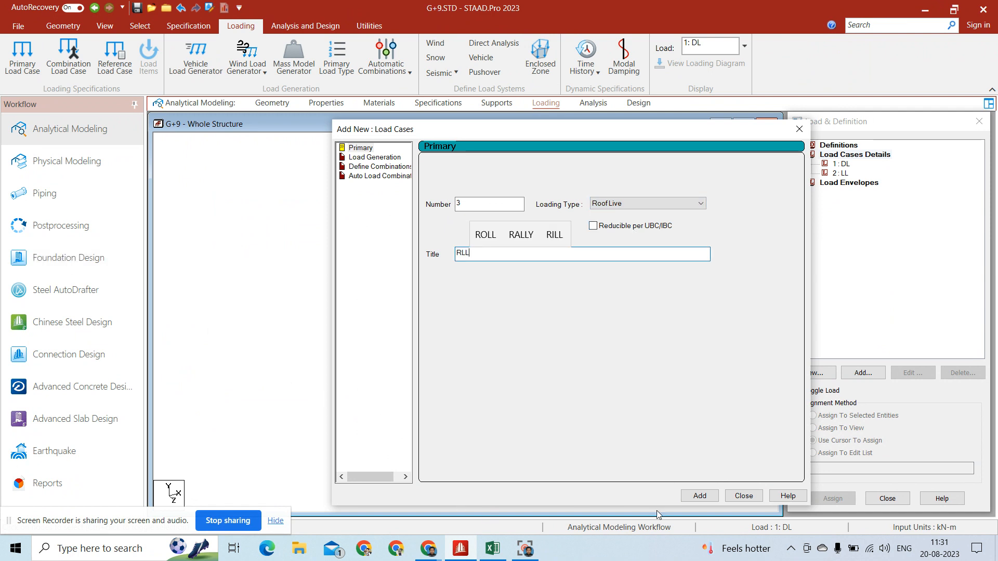
pyautogui.click(696, 497)
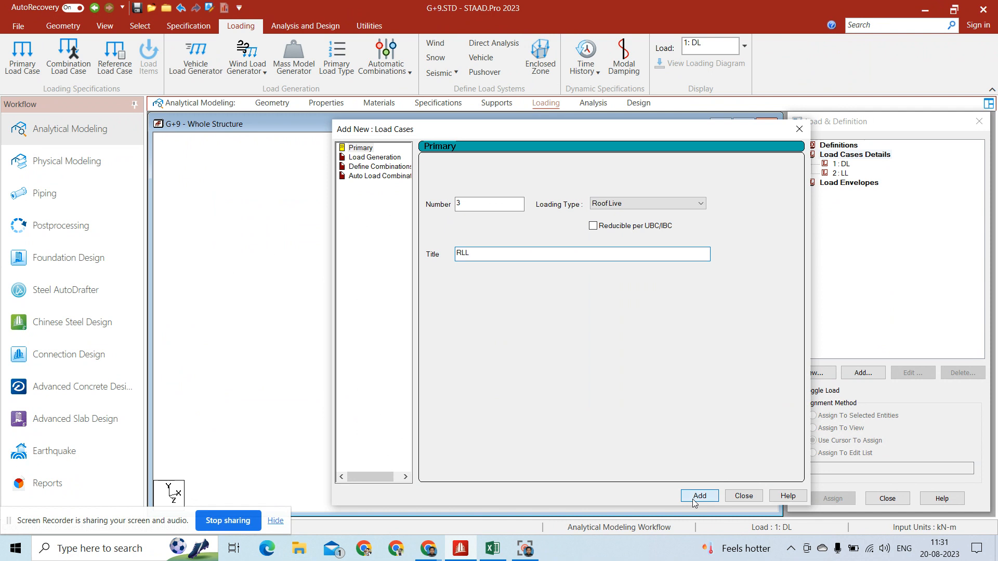
# Add primary load case 4 with loading type Wind and the title WL_X.
pyautogui.click(646, 205)
pyautogui.click(624, 239)
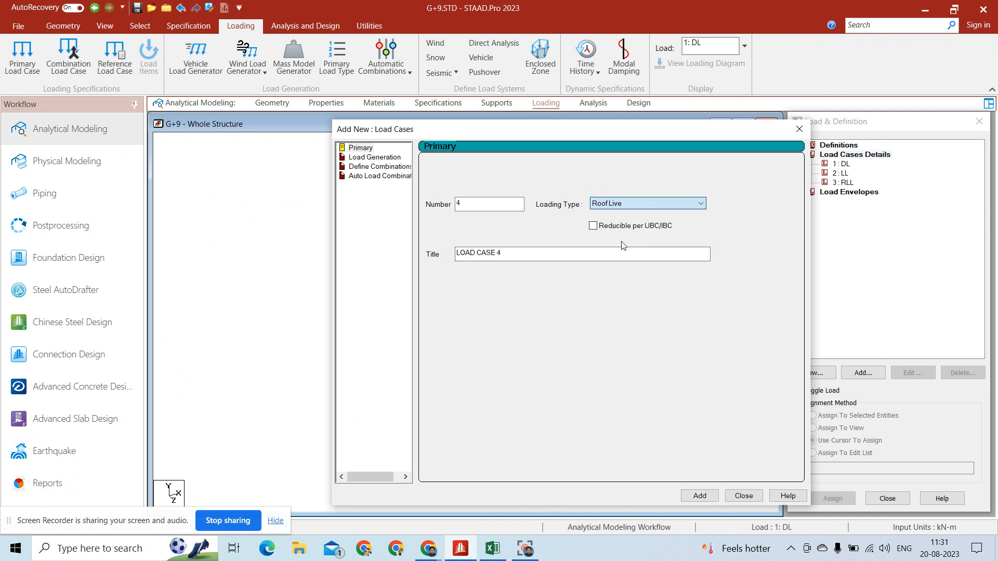
pyautogui.moveTo(523, 253); pyautogui.dragTo(140, 294)
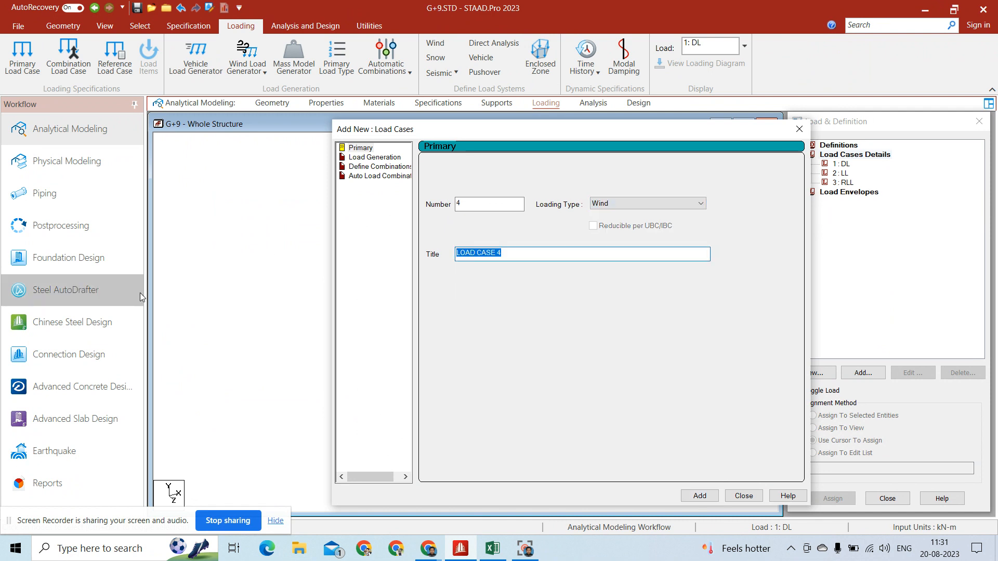
pyautogui.write('WL_X')
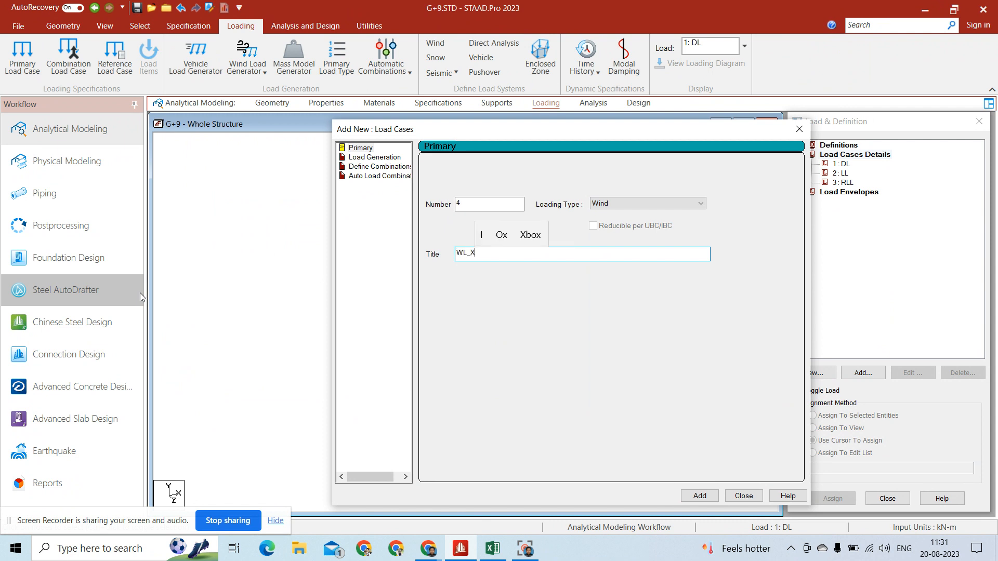
pyautogui.click(715, 498)
# Add primary load case 5 with loading type Wind and the title WL_Z, and finish adding load cases.
pyautogui.moveTo(511, 253); pyautogui.dragTo(210, 255)
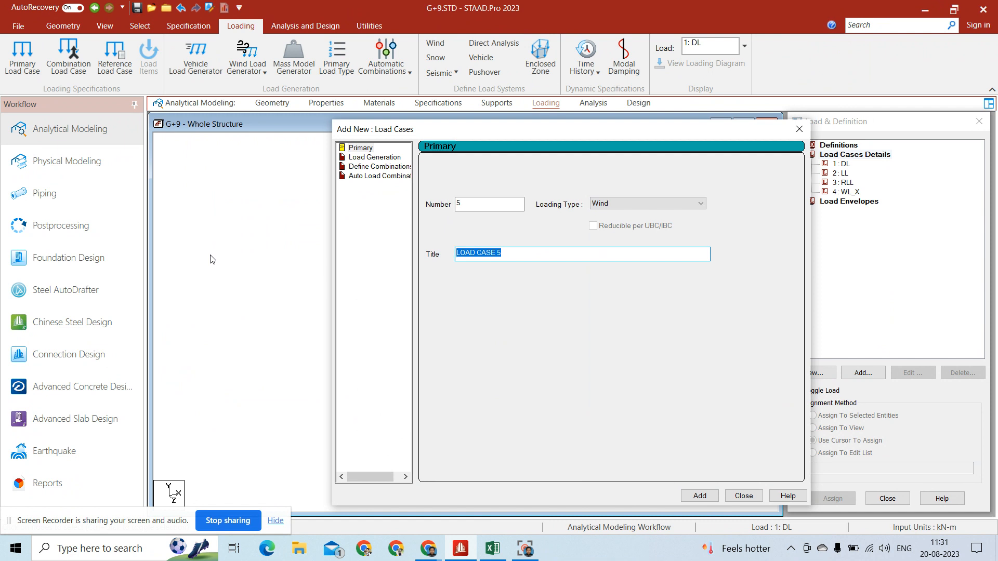
pyautogui.write('WL_Z')
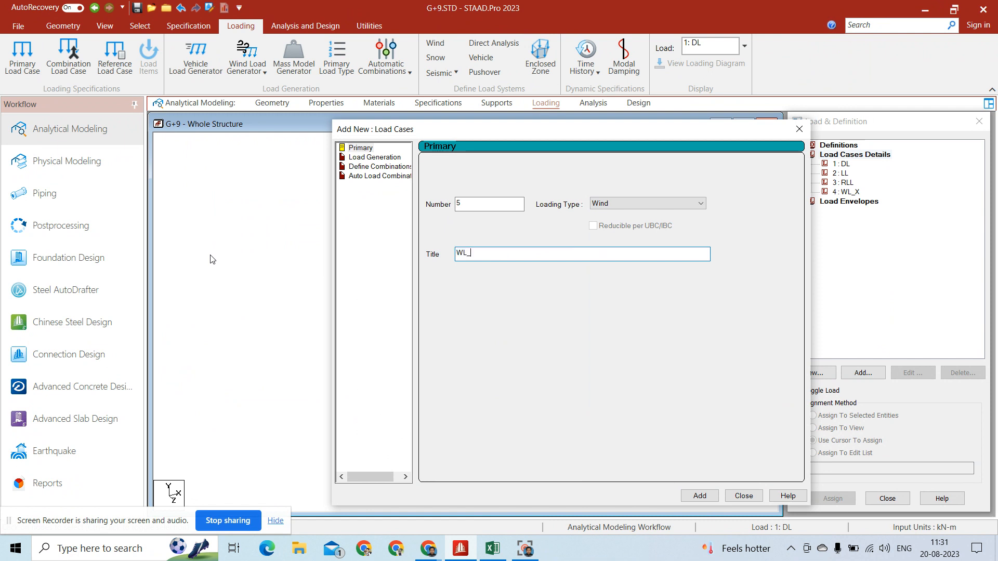
pyautogui.click(710, 496)
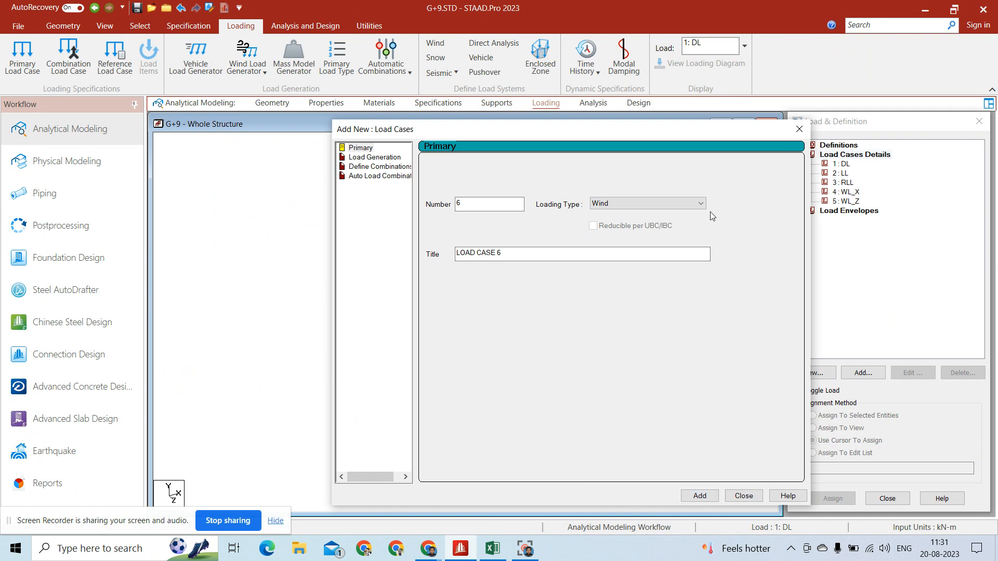
pyautogui.click(744, 496)
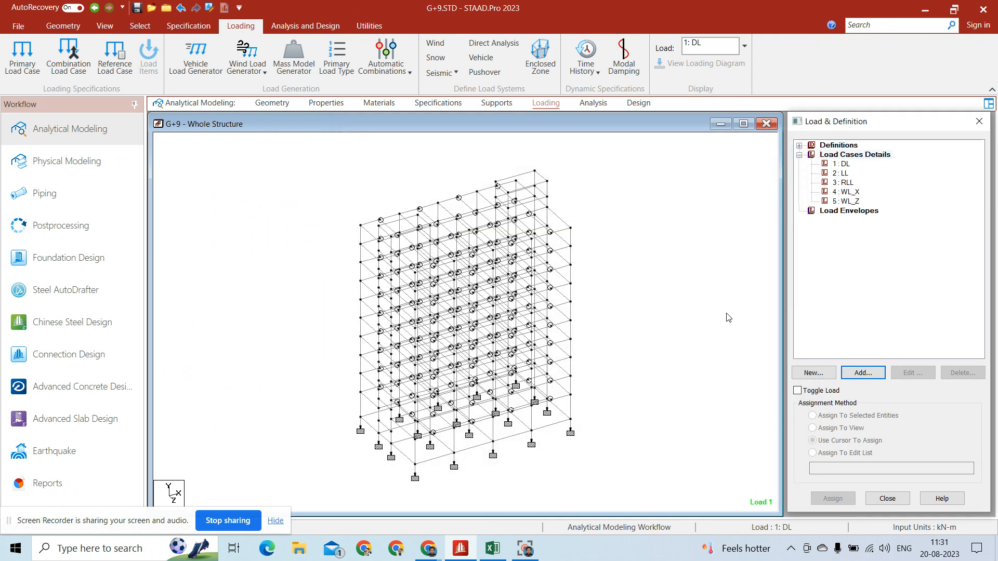
# Add a selfweight load in the Y direction with factor -1 to load case 1: DL.
pyautogui.click(842, 164)
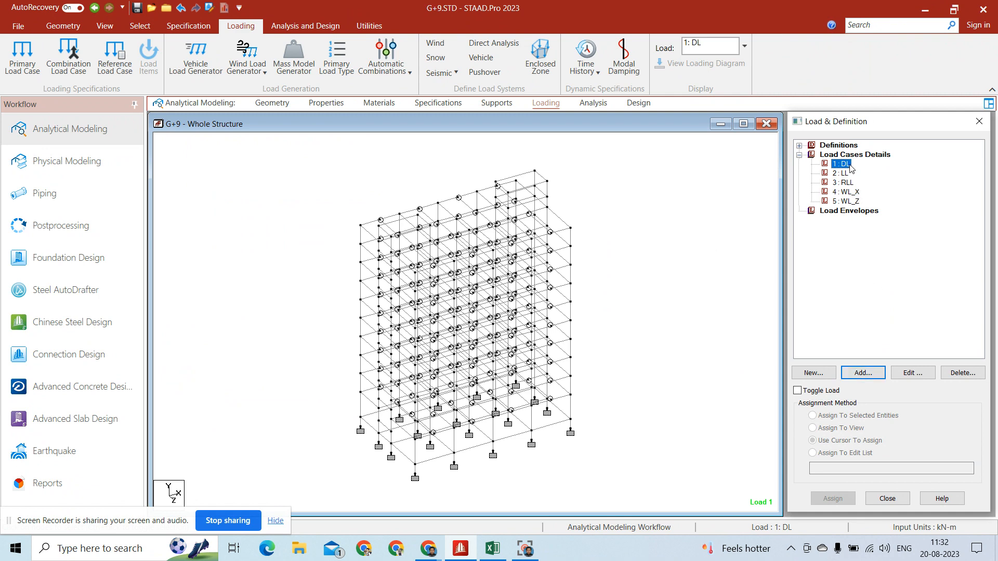
pyautogui.click(863, 373)
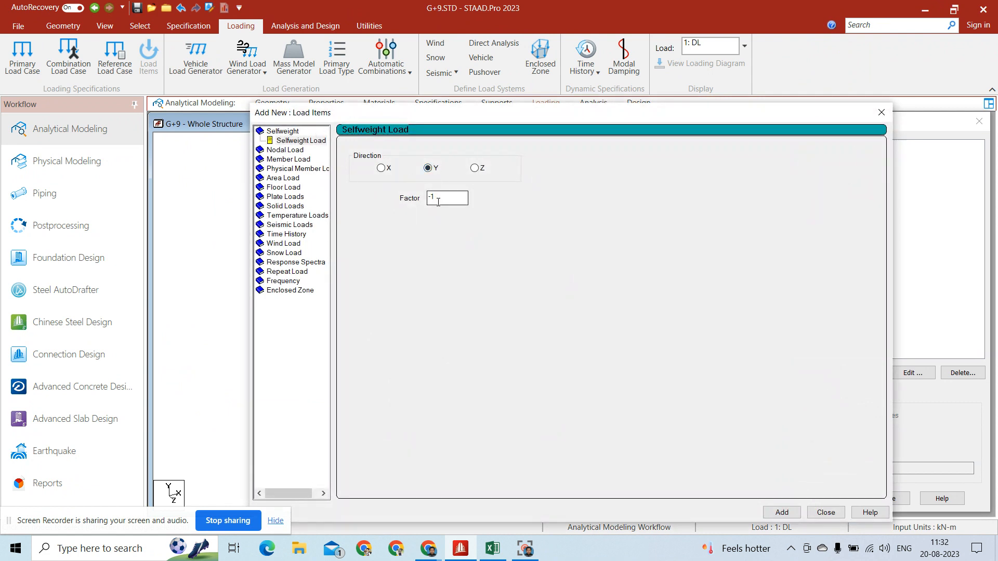
pyautogui.click(782, 512)
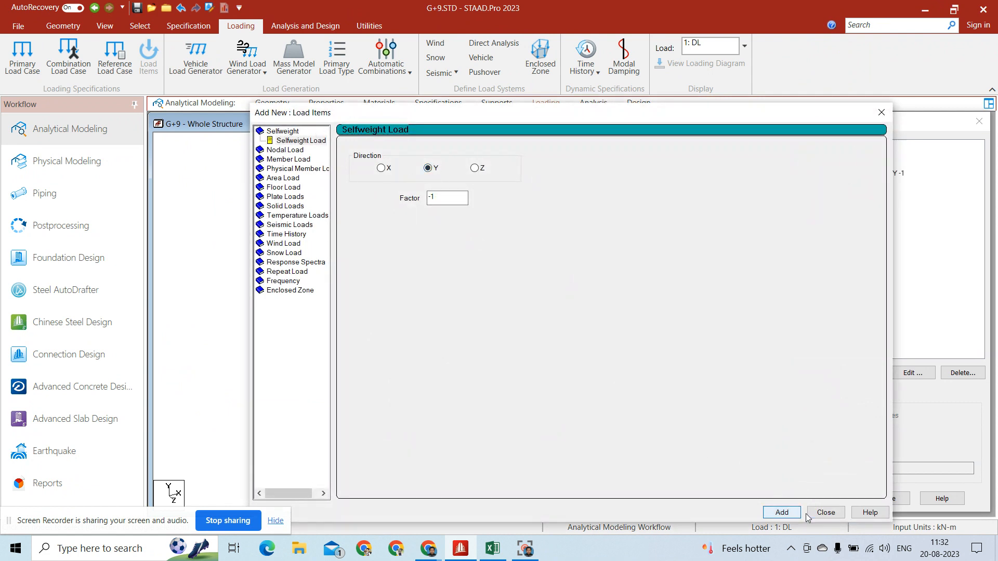
pyautogui.click(826, 512)
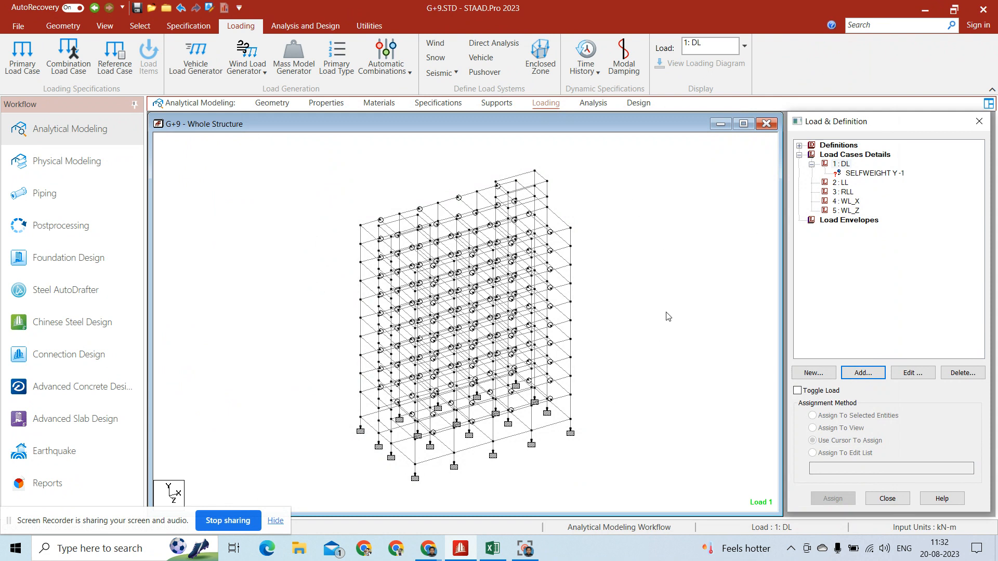
# Assign the SELFWEIGHT Y -1 load to the whole structure using Assign To View, and clear the member selection.
pyautogui.click(879, 173)
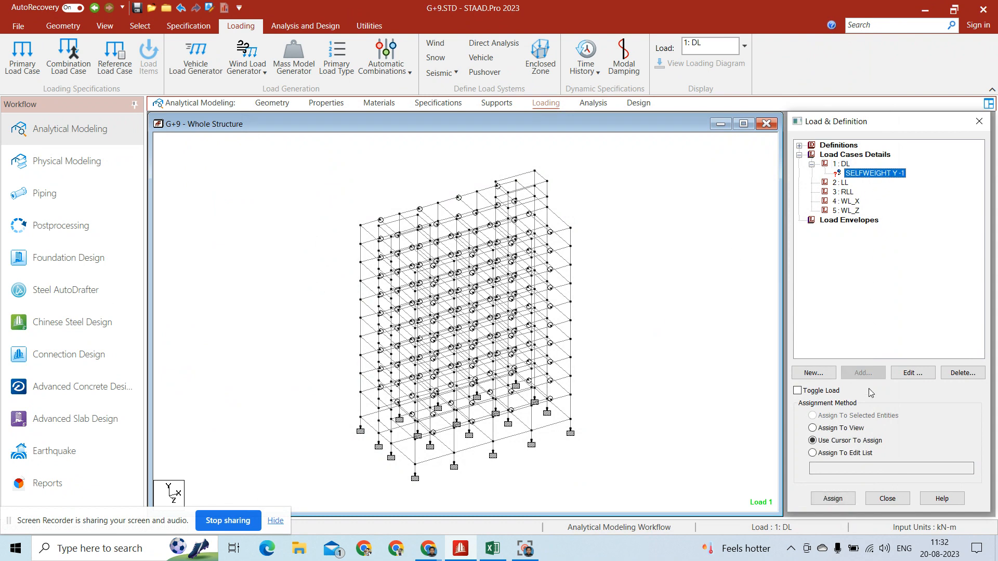
pyautogui.click(832, 430)
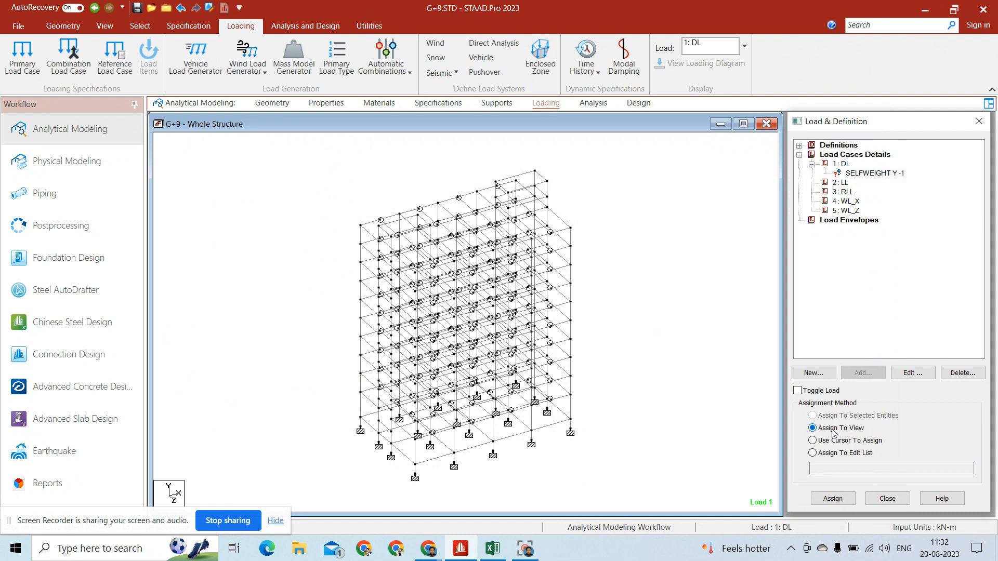
pyautogui.click(833, 498)
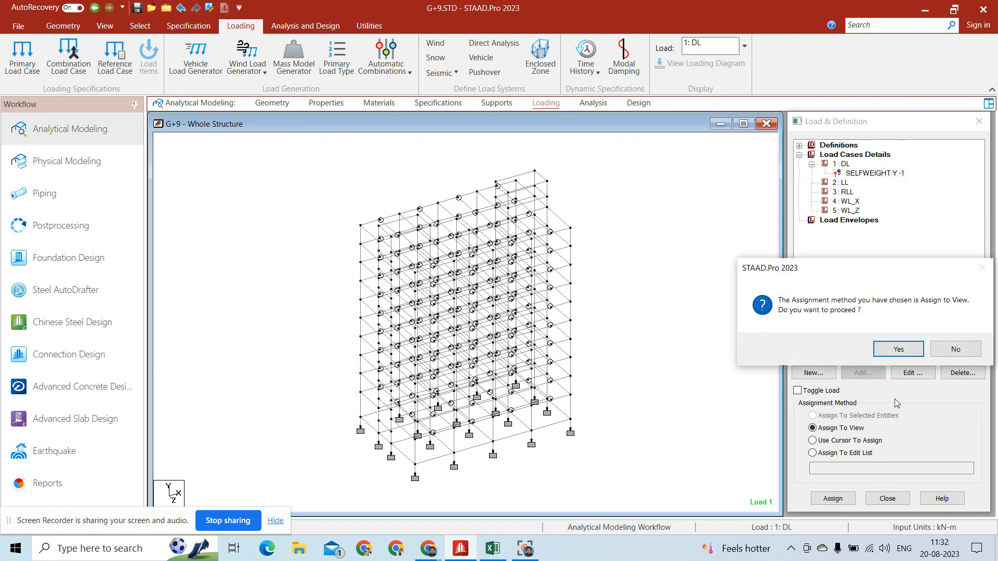
pyautogui.click(898, 349)
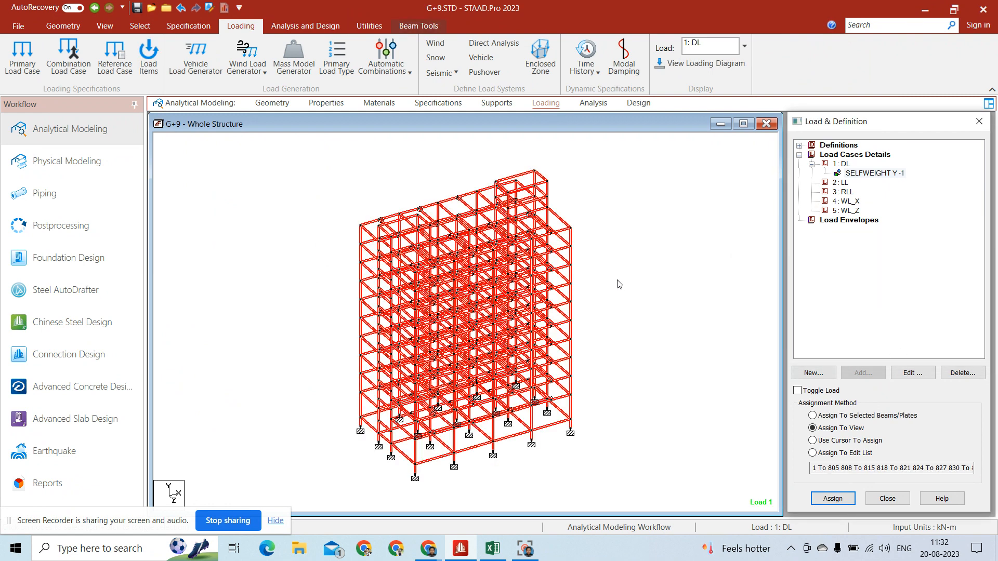
pyautogui.click(602, 163)
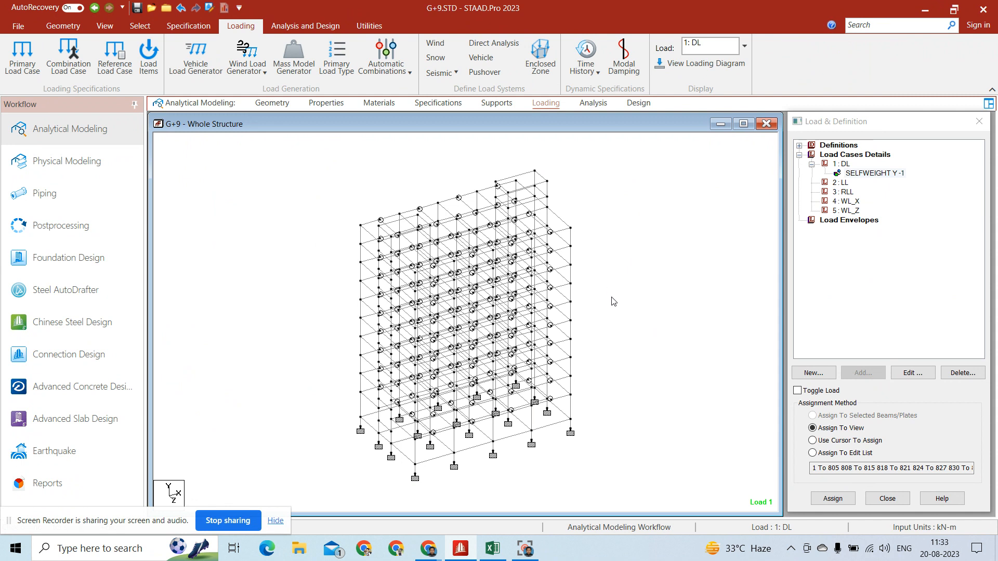
# Look up the ground-floor interior wall load in the LOAD CALCULATION_1 workbook and add it to DL as a GY uniform force of -7.225 kN/m.
pyautogui.moveTo(492, 552)
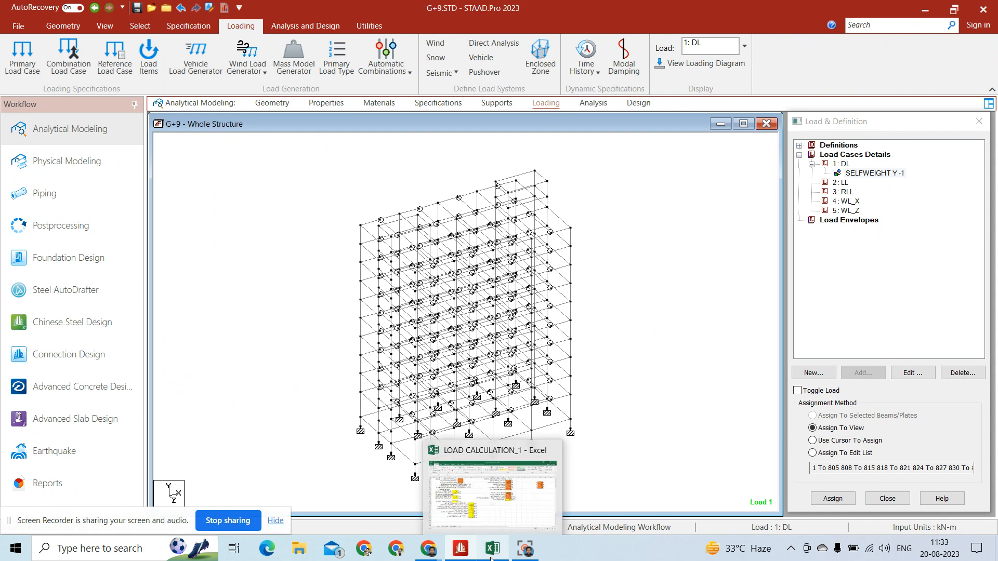
pyautogui.click(498, 506)
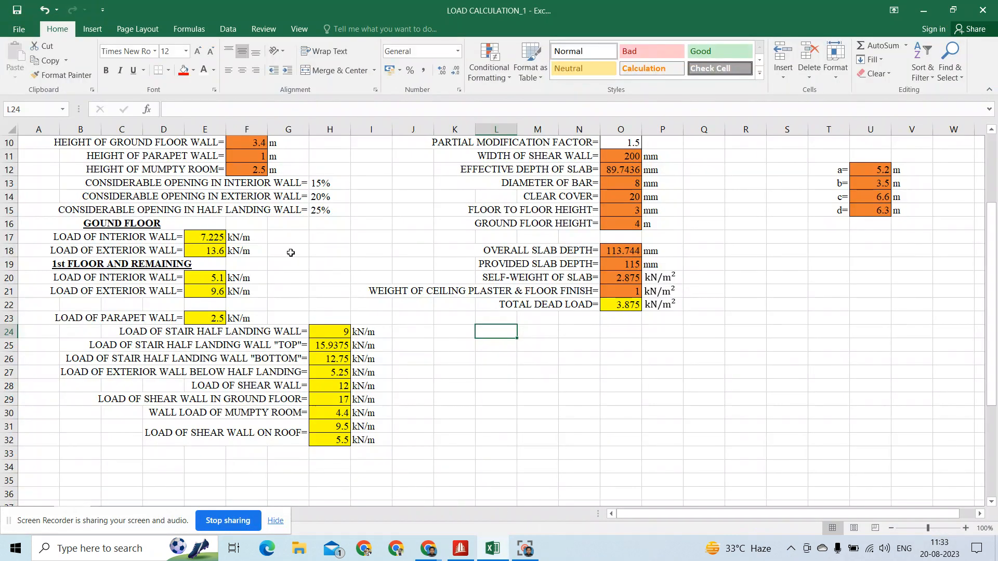
pyautogui.scroll(3, 290, 252)
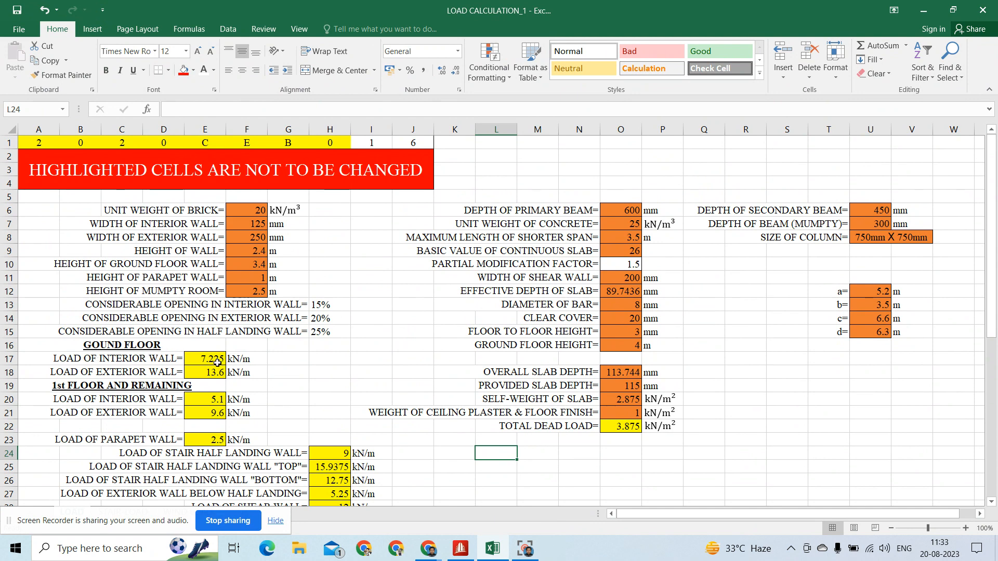
pyautogui.scroll(-4, 217, 362)
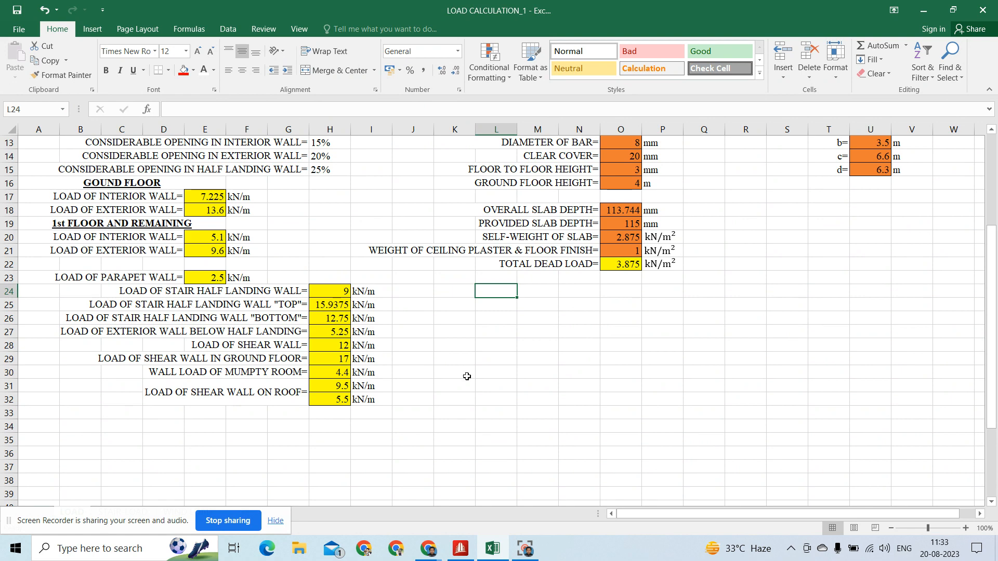
pyautogui.click(466, 557)
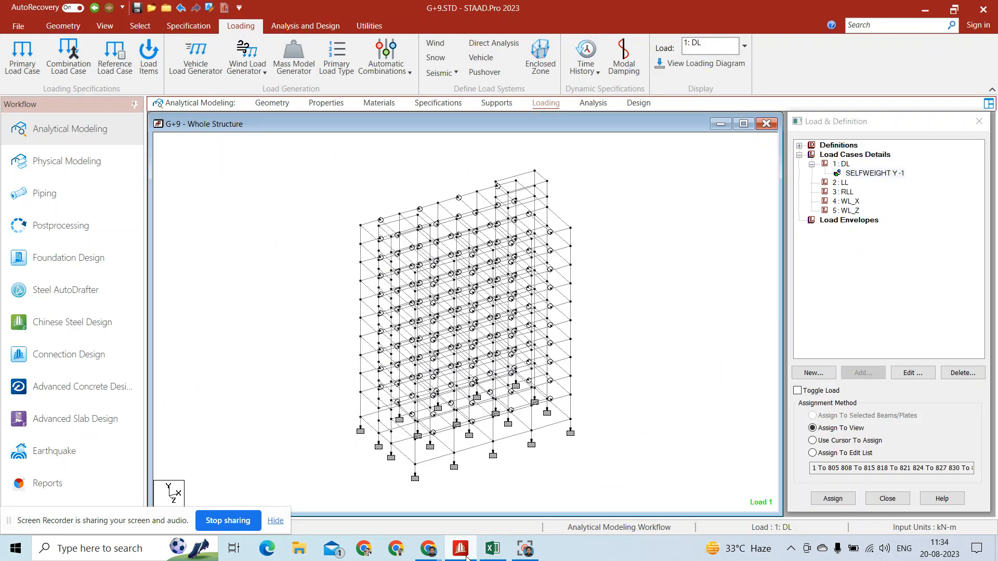
pyautogui.click(842, 164)
pyautogui.click(868, 374)
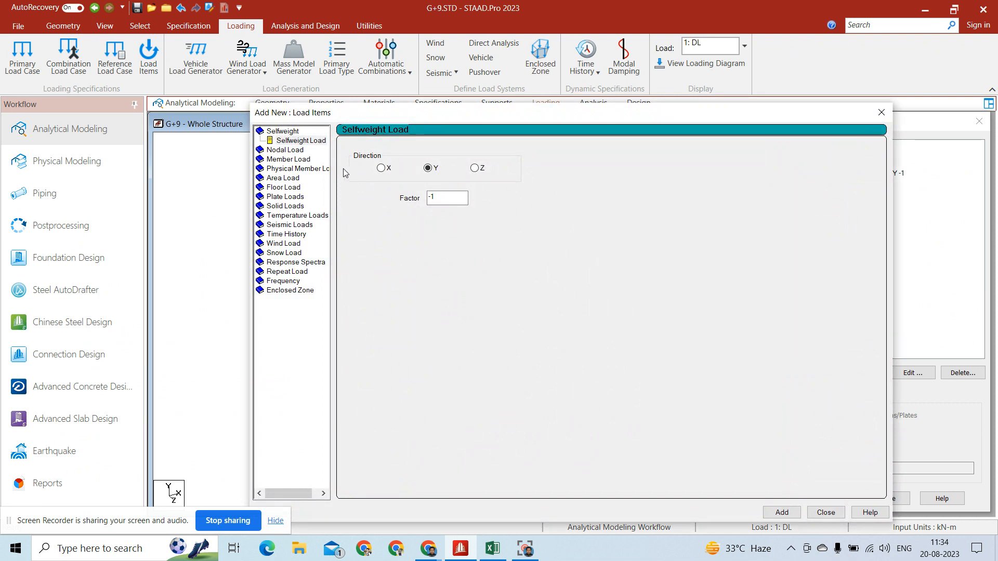
pyautogui.click(306, 159)
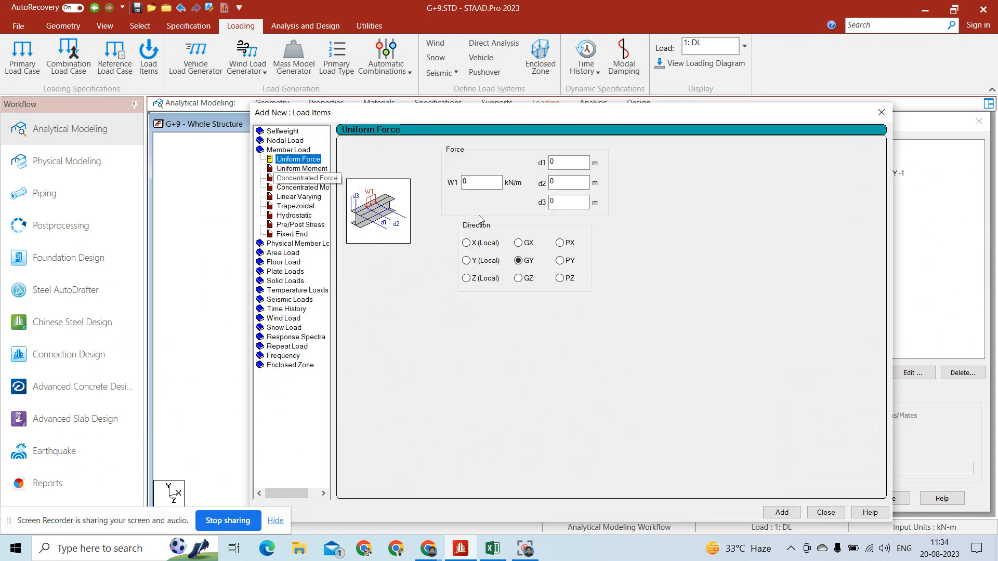
pyautogui.click(488, 182)
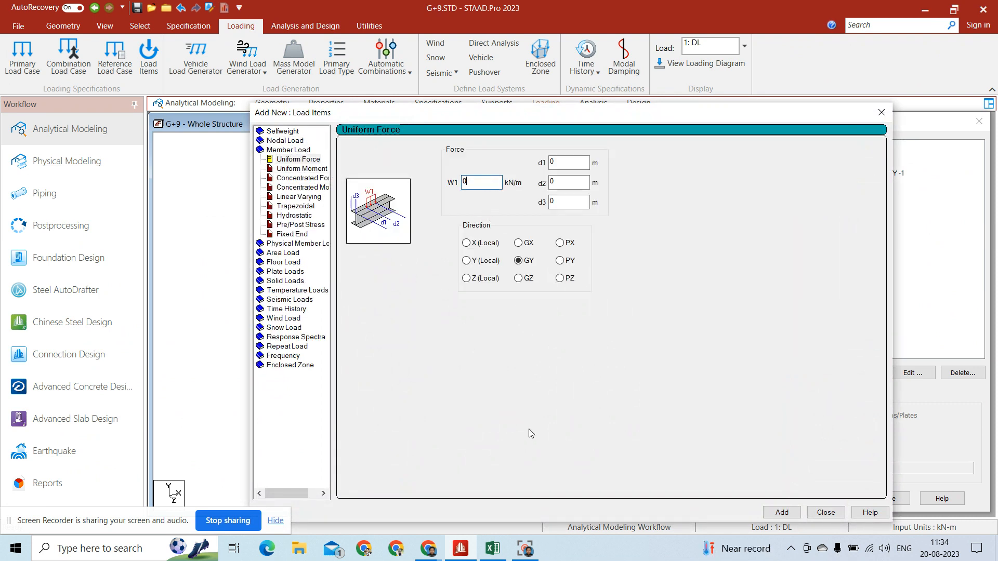
pyautogui.moveTo(493, 548)
pyautogui.click(493, 506)
pyautogui.click(783, 512)
# Add a GY uniform force of -13.6 kN/m to DL for the ground-floor exterior walls.
pyautogui.moveTo(498, 548)
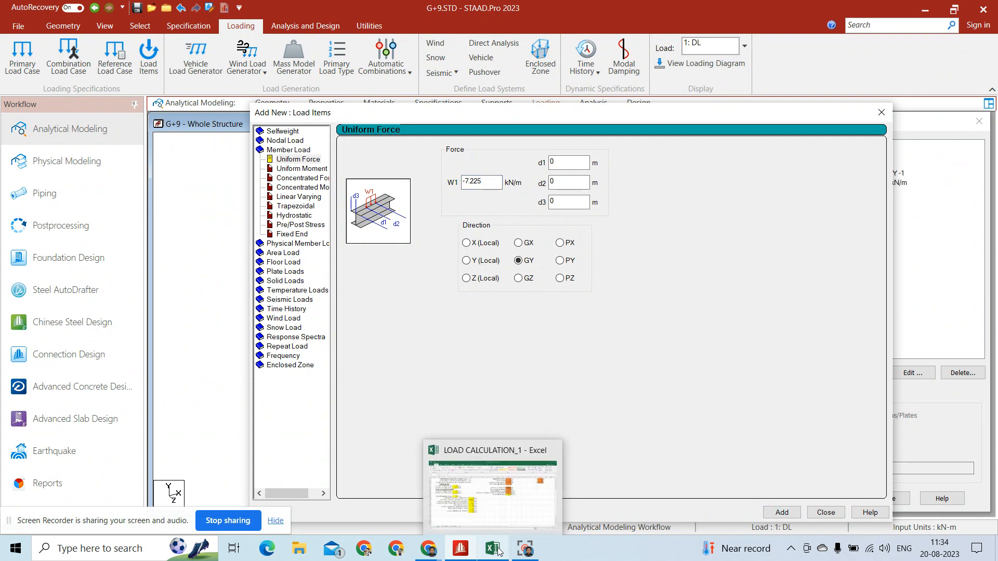
pyautogui.click(494, 509)
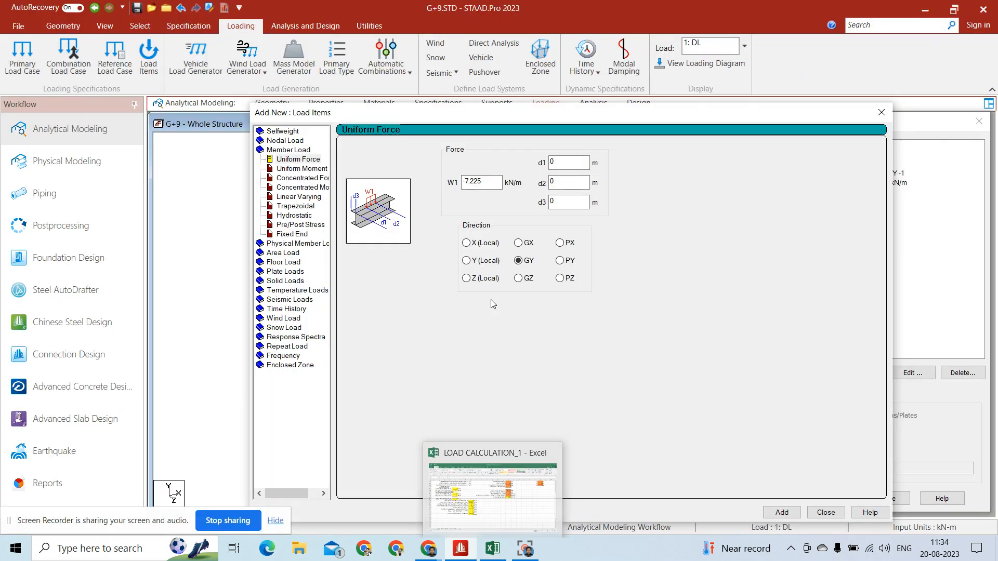
pyautogui.moveTo(493, 182); pyautogui.dragTo(265, 164)
pyautogui.write('-13.6')
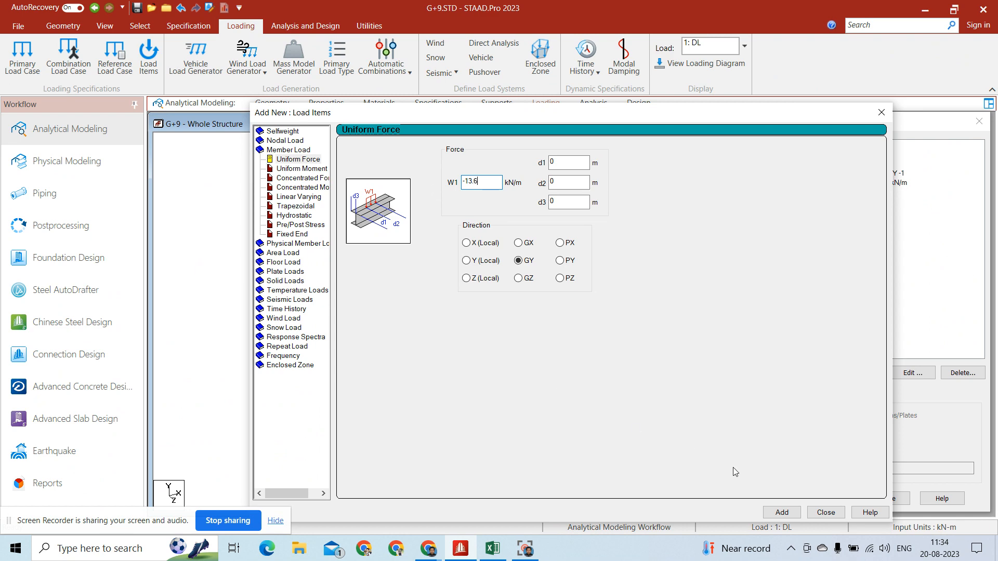
pyautogui.click(794, 514)
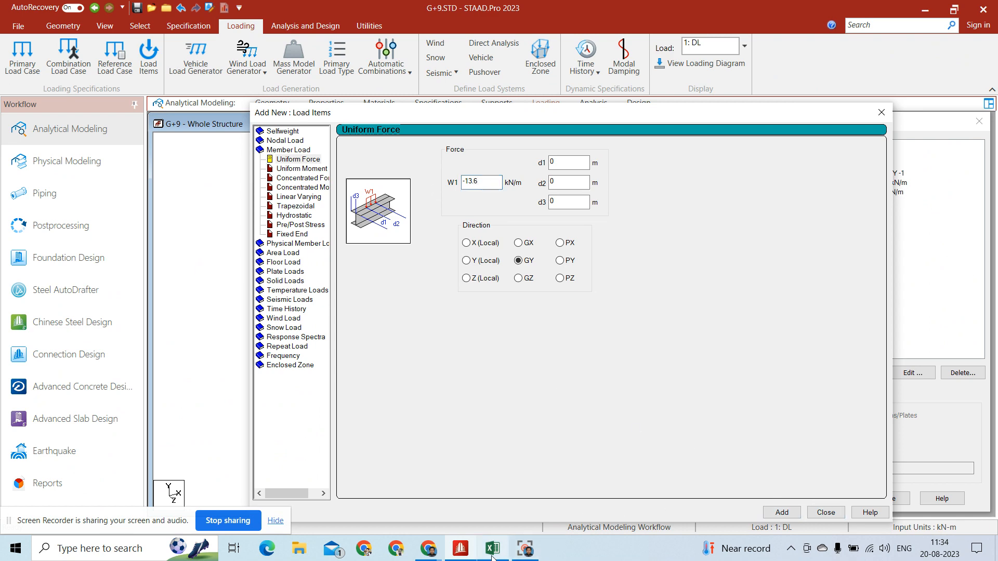
# Add a GY uniform force of -5.1 kN/m to DL for the interior walls of the first and remaining floors.
pyautogui.moveTo(492, 549)
pyautogui.moveTo(483, 499)
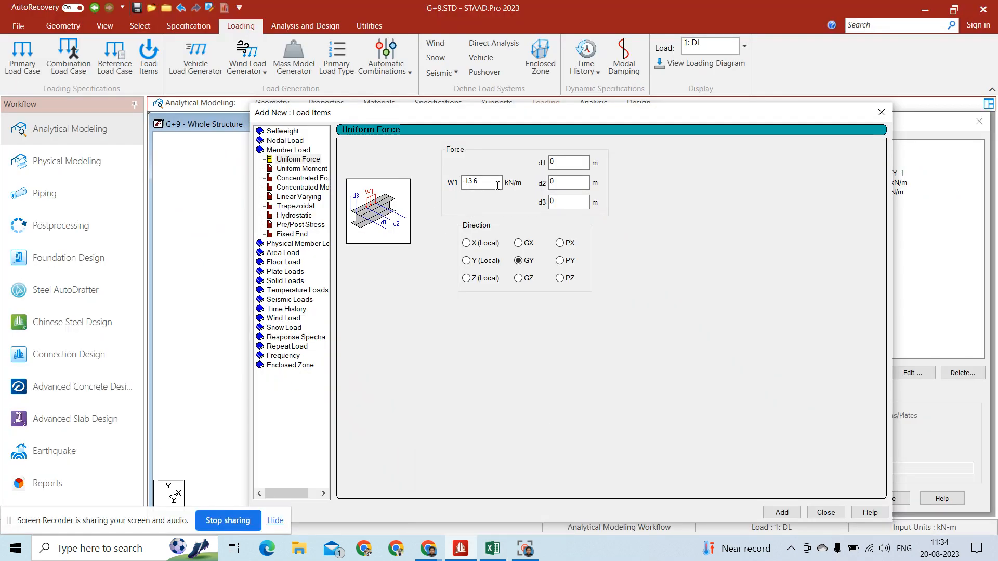
pyautogui.click(498, 181)
pyautogui.write('5.1')
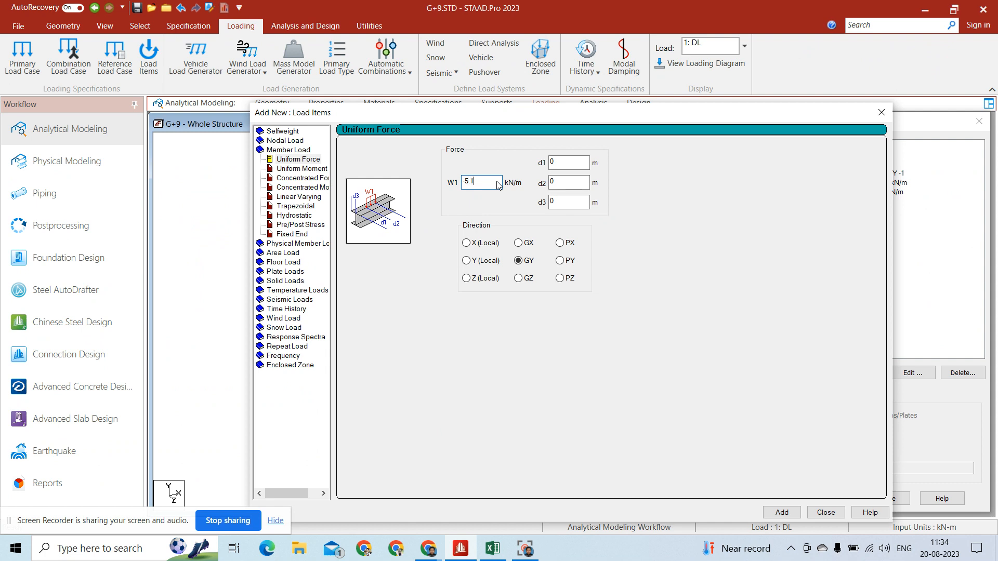
pyautogui.click(781, 513)
# Add GY uniform forces of -9.6 kN/m for the upper-floor exterior walls and -2.5 kN/m for the parapet wall to DL.
pyautogui.doubleClick(486, 183)
pyautogui.write('9')
pyautogui.click(789, 515)
pyautogui.click(485, 186)
pyautogui.write('2.')
pyautogui.click(782, 512)
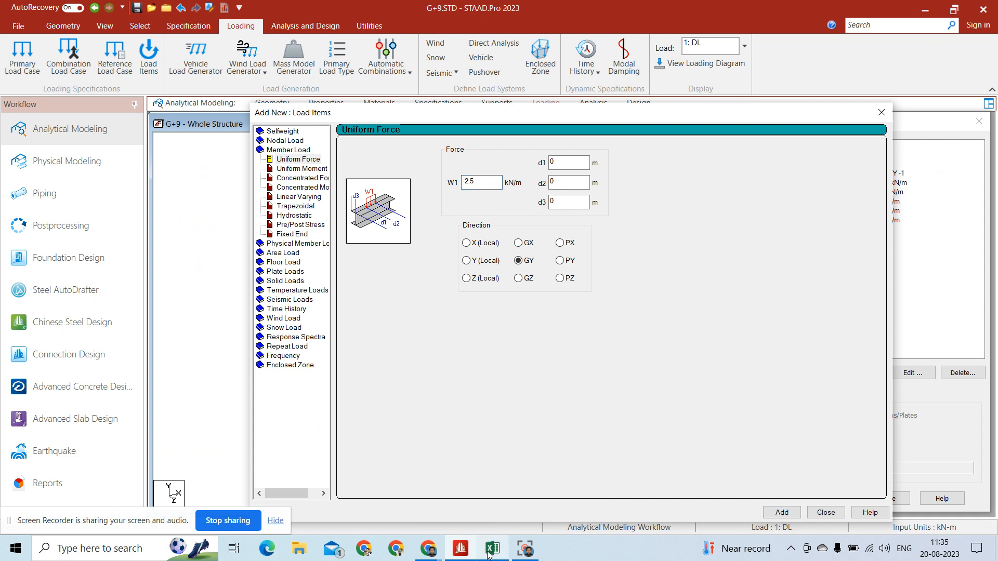
# Add GY uniform forces of -9 kN/m for the stair half landing wall and -15.9375 kN/m for its "TOP" case to DL, consulting the load workbook.
pyautogui.moveTo(492, 548)
pyautogui.click(480, 495)
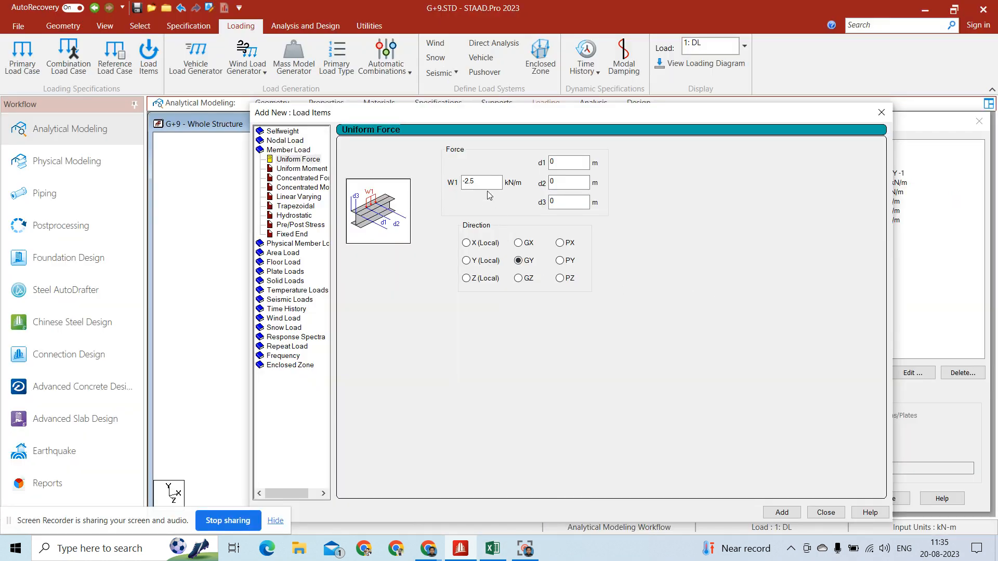
pyautogui.click(483, 183)
pyautogui.click(782, 512)
pyautogui.click(476, 187)
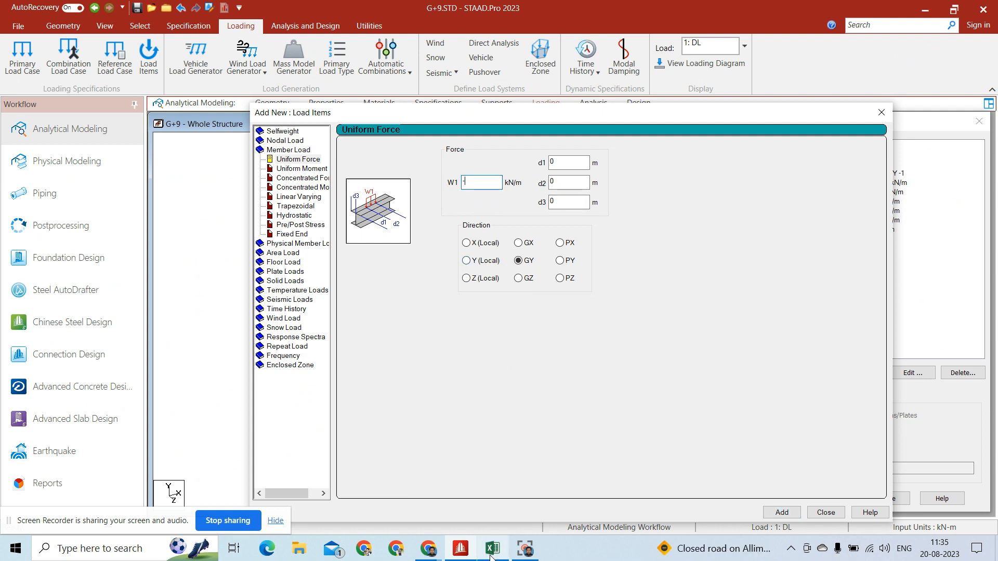
pyautogui.moveTo(492, 549)
pyautogui.click(488, 502)
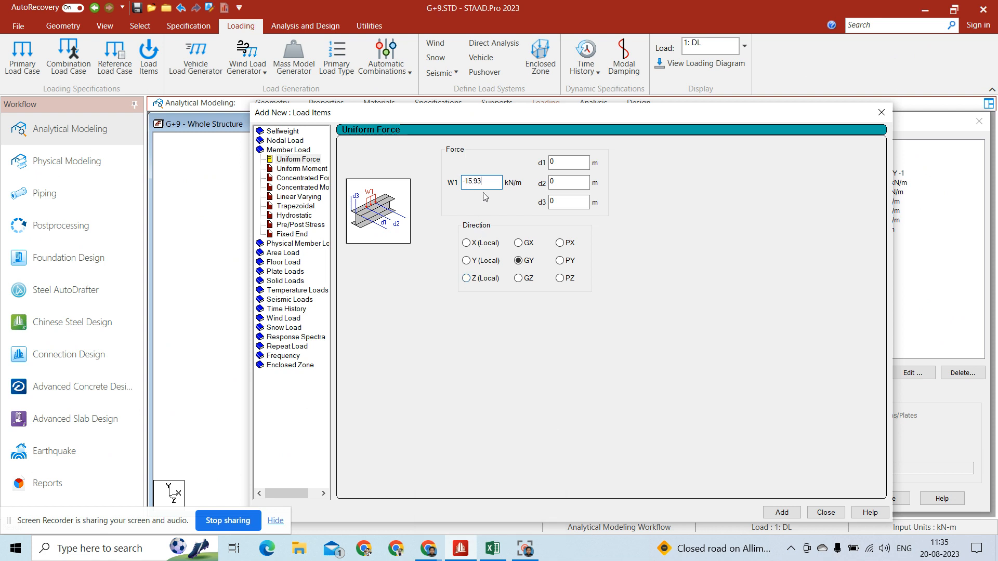
pyautogui.click(782, 512)
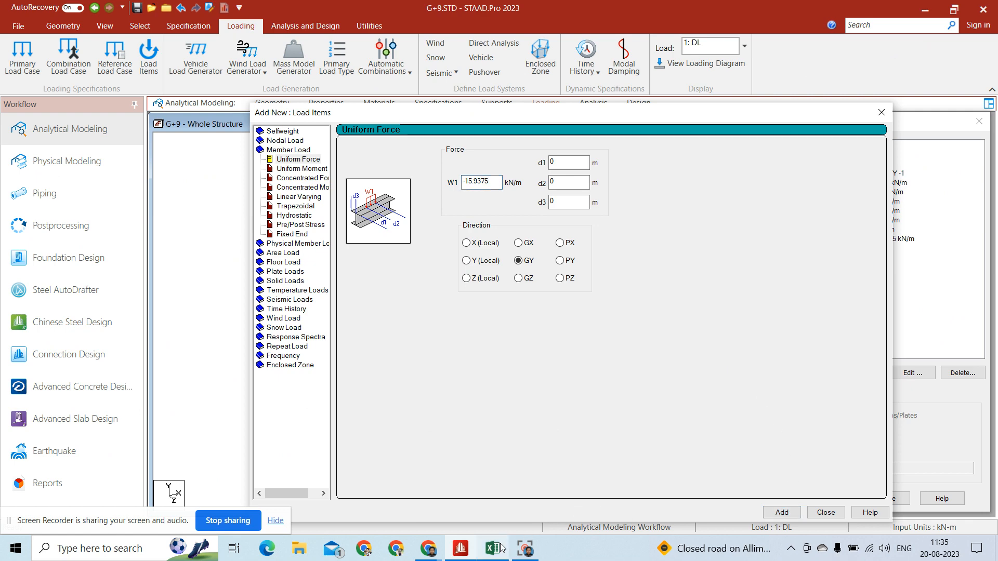
# Add GY uniform forces of -12.75 kN/m for the "BOTTOM" half landing wall and -5.25 kN/m for the exterior wall below half landing to DL.
pyautogui.moveTo(503, 548)
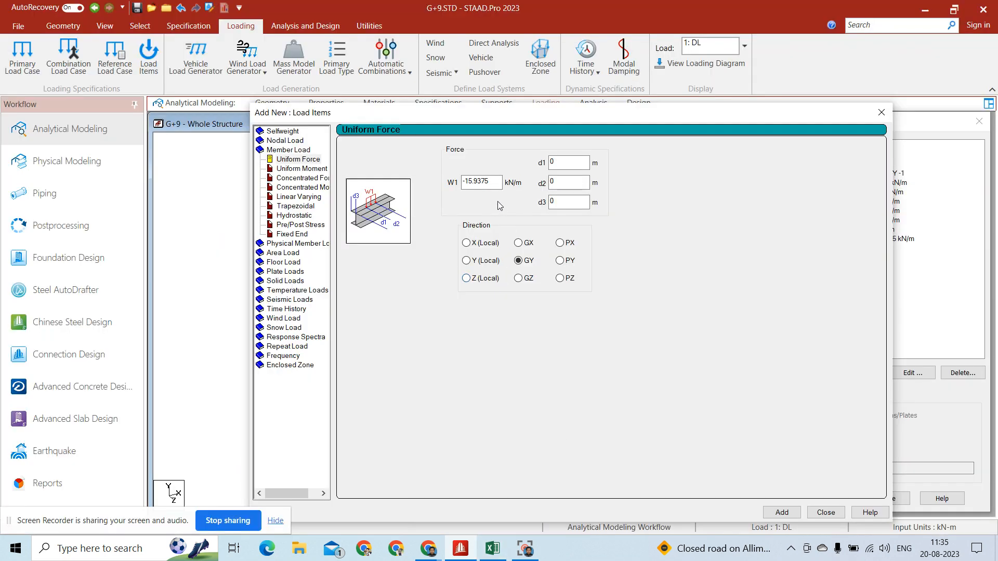
pyautogui.click(494, 185)
pyautogui.write('2')
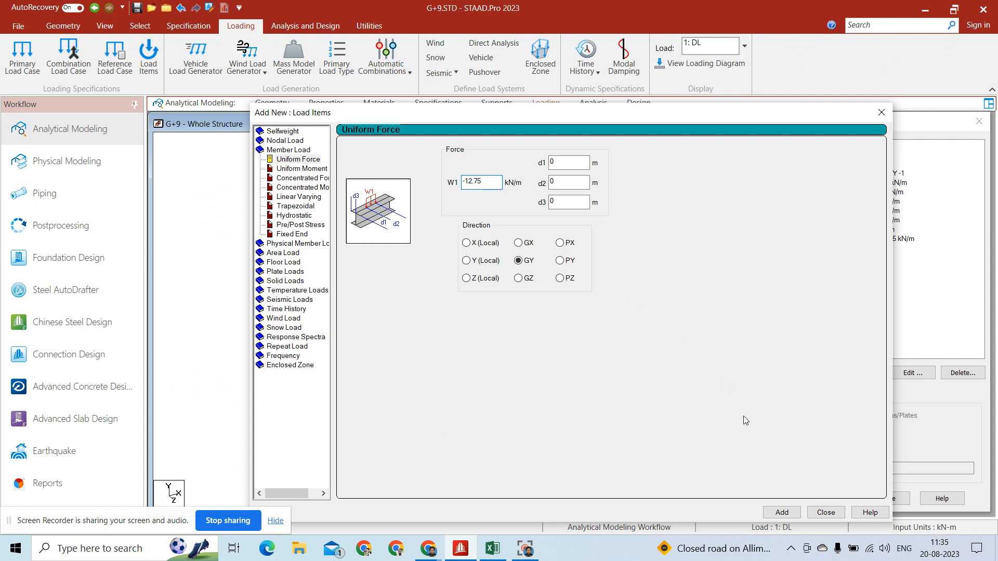
pyautogui.click(782, 512)
pyautogui.click(493, 180)
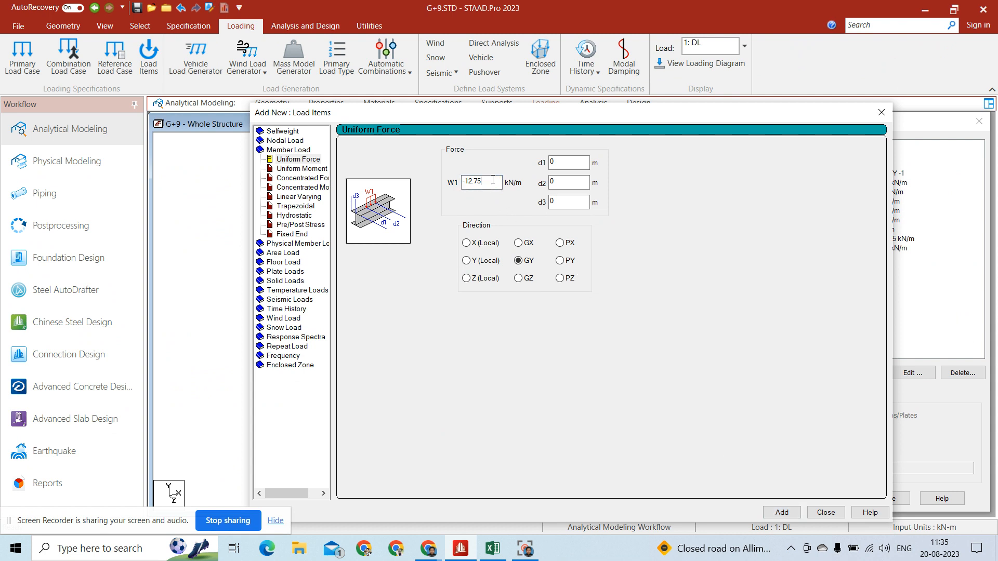
pyautogui.write('5.')
pyautogui.click(782, 512)
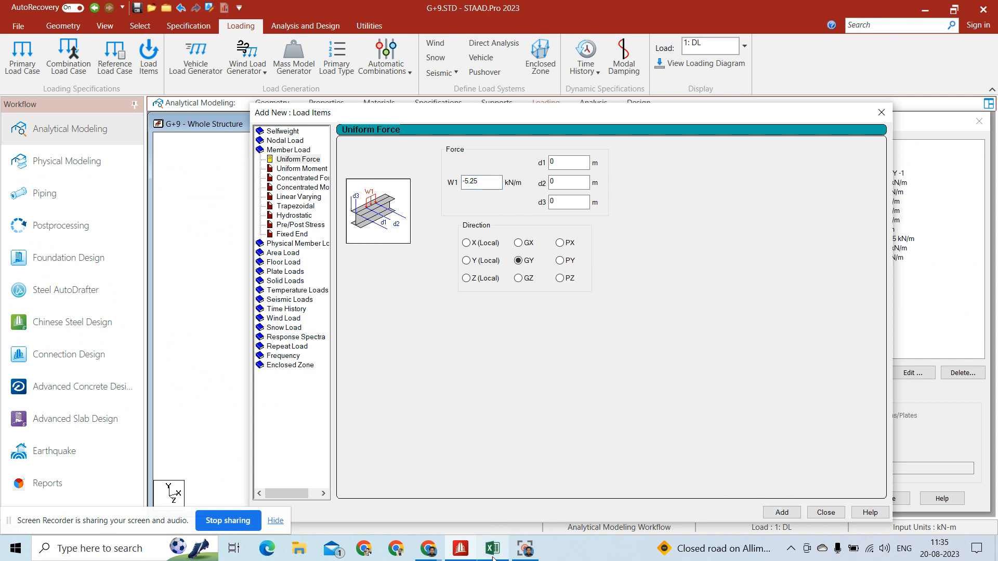
# Add GY uniform forces of -12 kN/m for the shear wall and -17 kN/m for the ground-floor shear wall to DL, consulting the load workbook.
pyautogui.moveTo(493, 548)
pyautogui.click(476, 515)
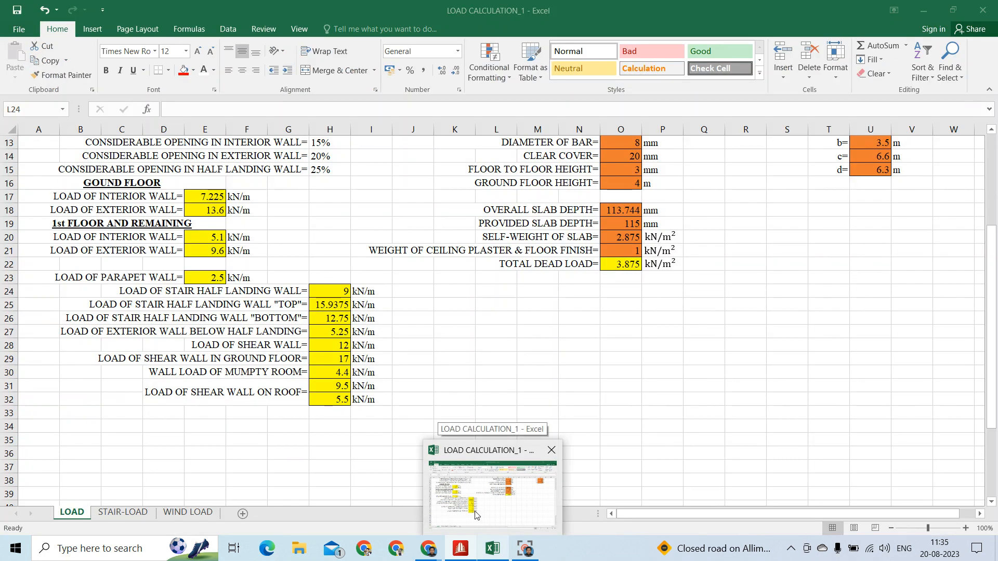
pyautogui.click(461, 549)
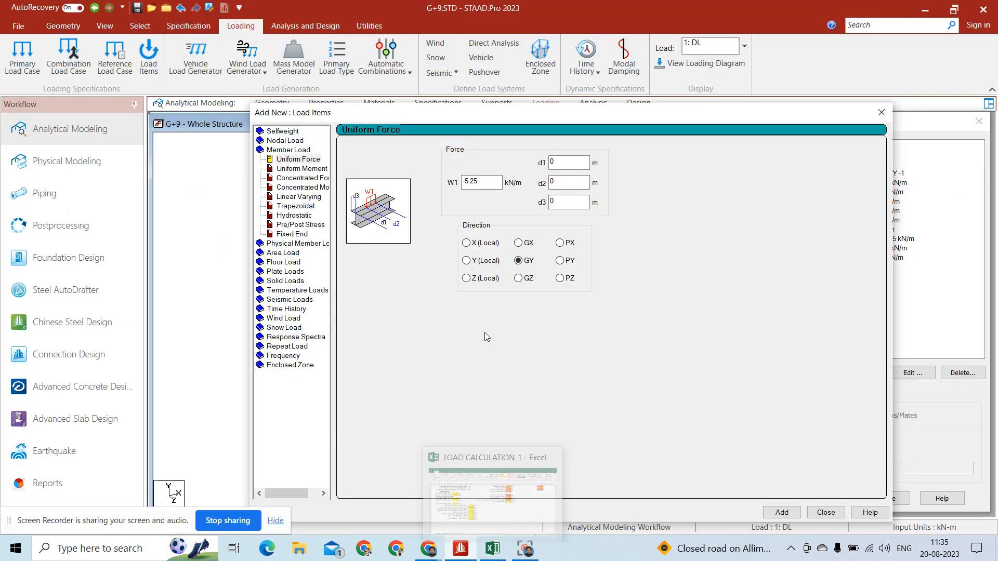
pyautogui.click(497, 180)
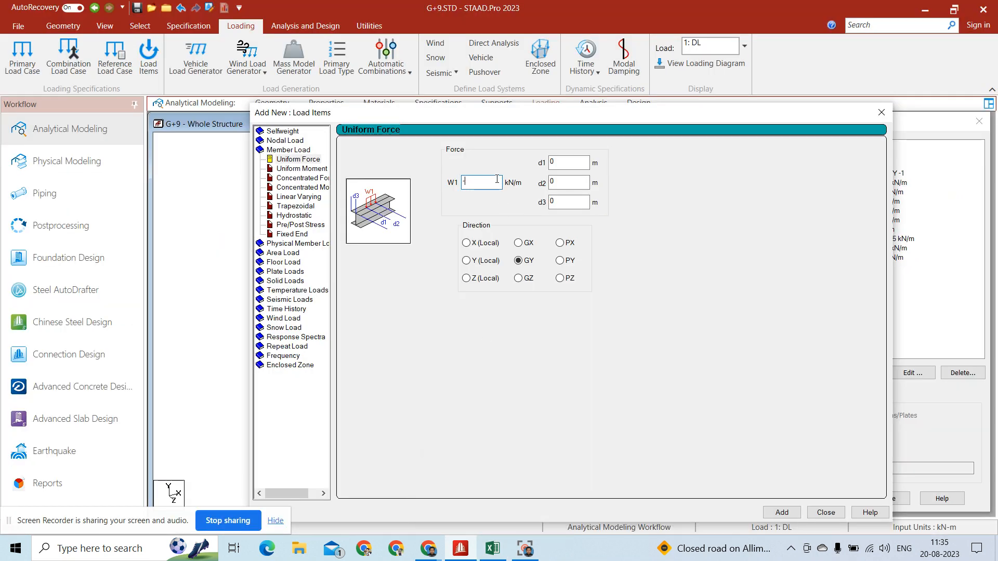
pyautogui.press('BackSpace')
pyautogui.write('12')
pyautogui.click(782, 513)
pyautogui.click(487, 183)
pyautogui.write('7')
pyautogui.click(780, 512)
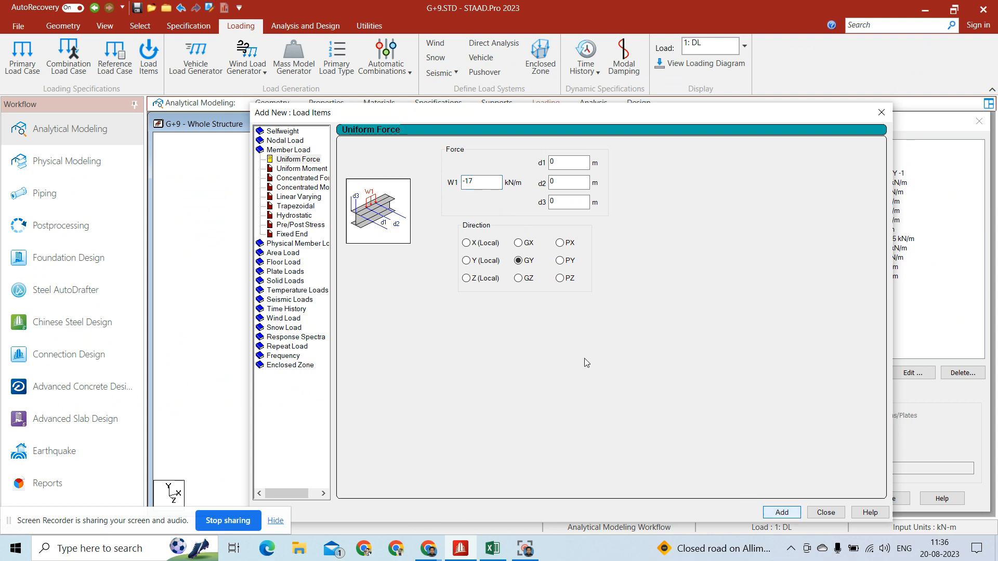
# Add a GY uniform force of -4.4 kN/m for the mumpty room wall to DL, checking the value in the load workbook.
pyautogui.click(481, 180)
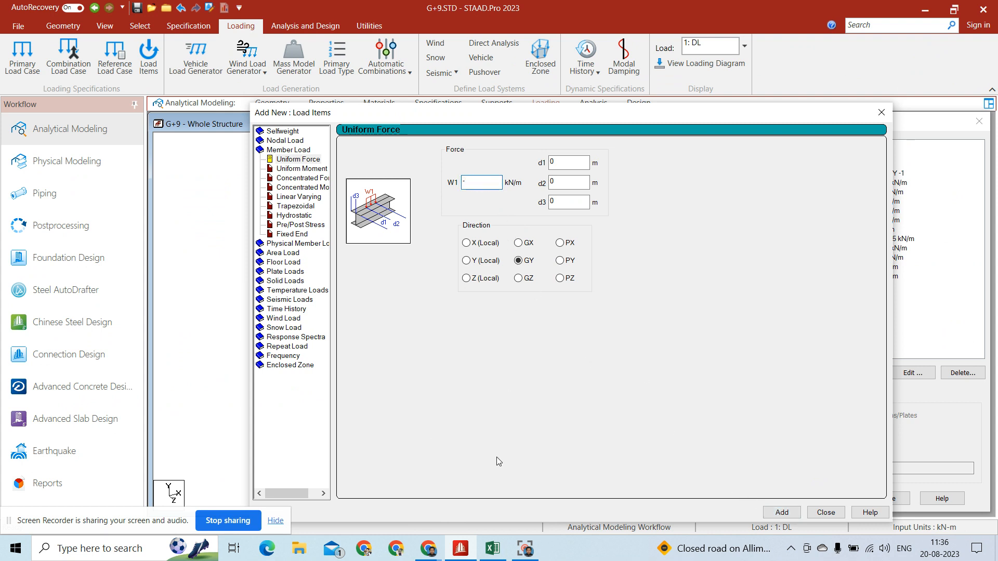
pyautogui.moveTo(491, 547)
pyautogui.click(481, 493)
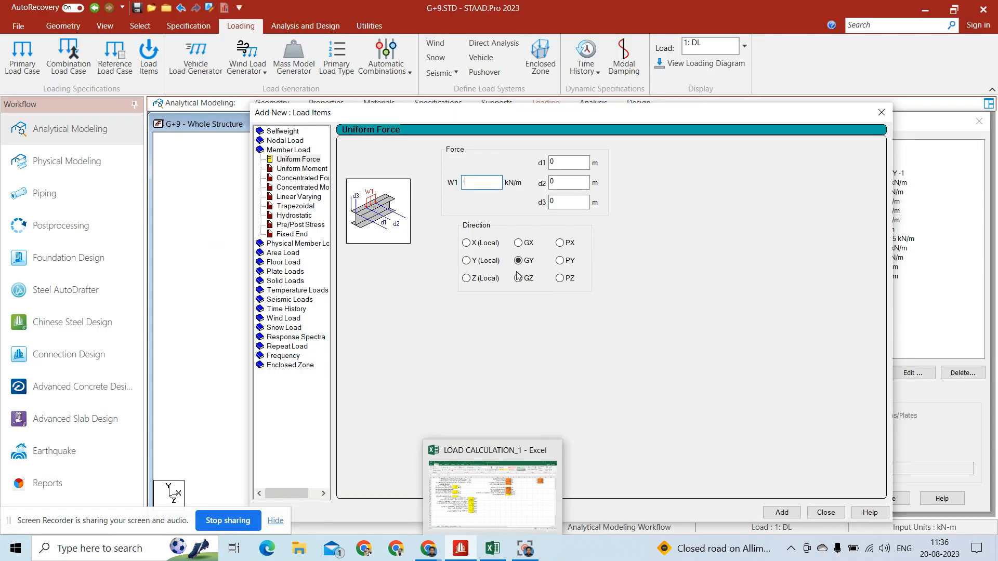
pyautogui.click(782, 512)
# Add GY uniform forces of -9.5 kN/m and -5.5 kN/m for the shear wall on the roof to DL and finish adding load items.
pyautogui.click(492, 186)
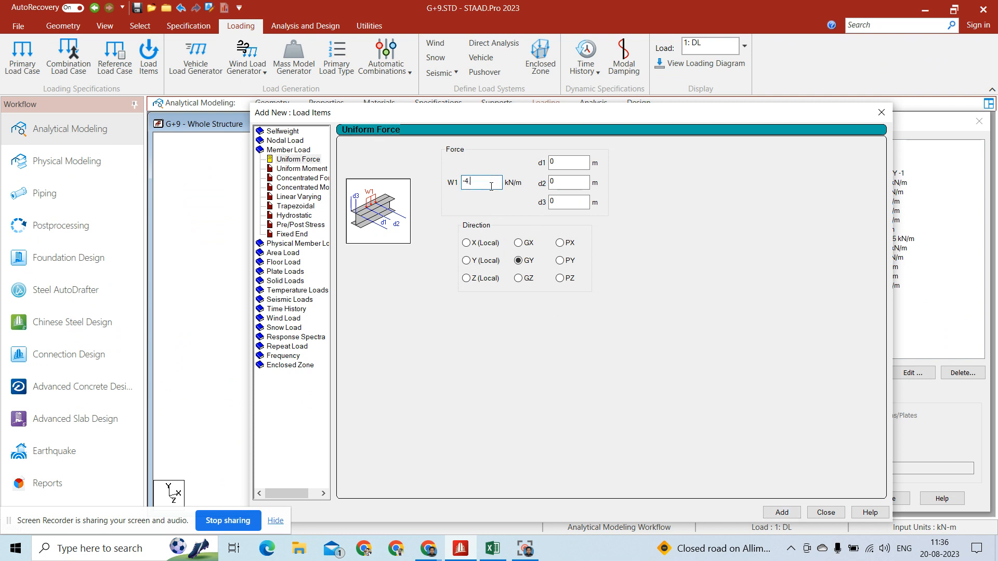
pyautogui.write('9.5')
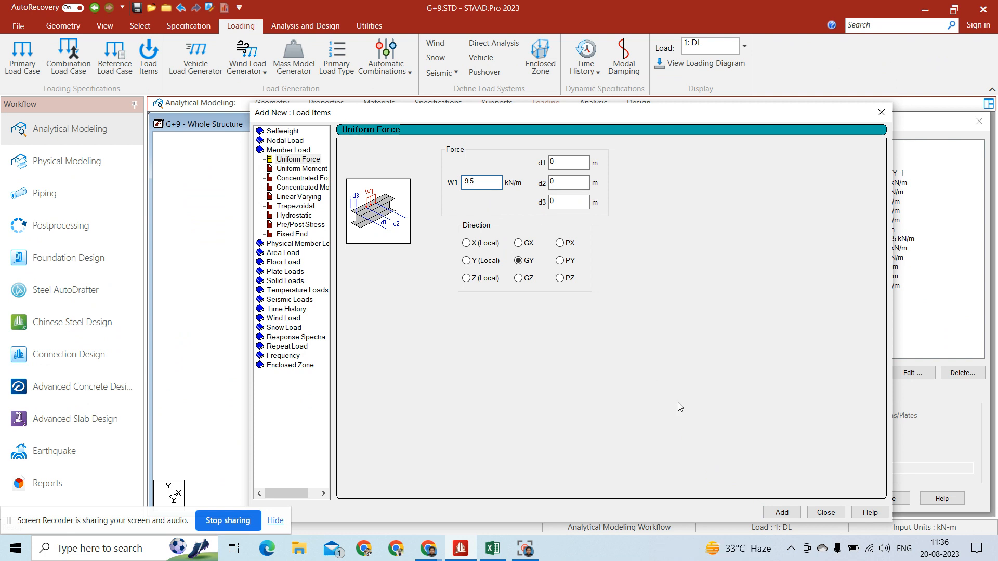
pyautogui.click(782, 512)
pyautogui.click(490, 184)
pyautogui.write('5')
pyautogui.click(781, 513)
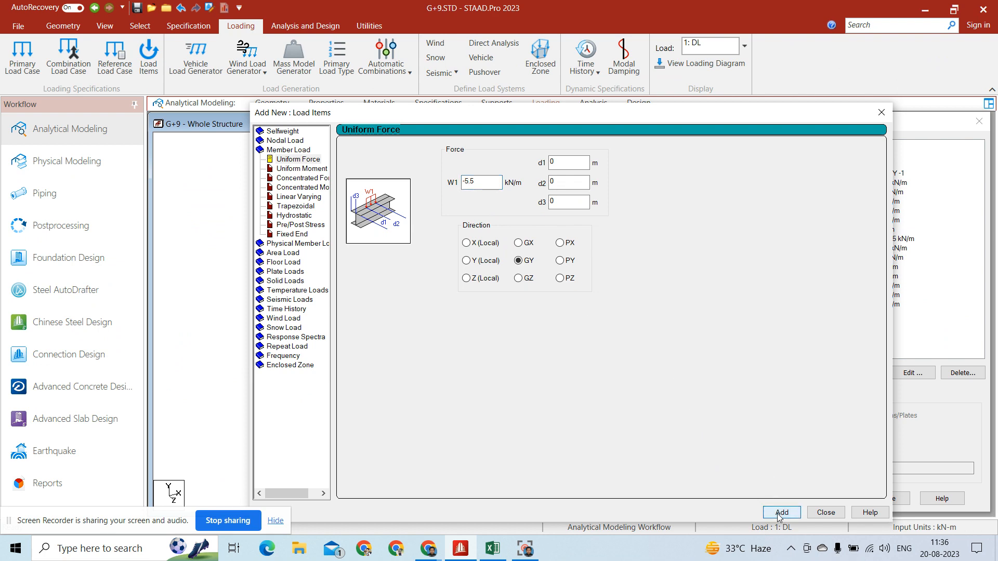
pyautogui.click(825, 513)
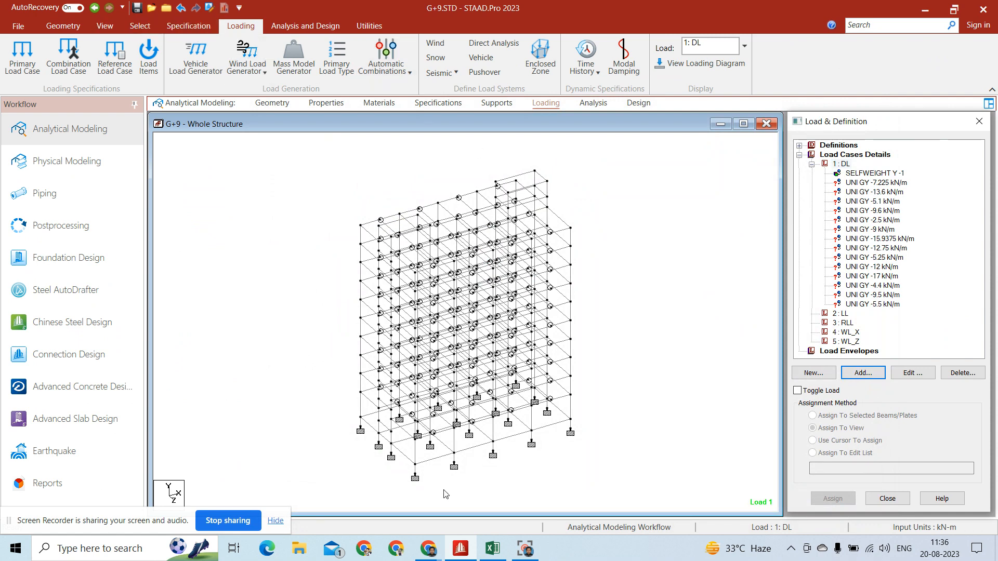
# Review the wall loads in the workbook, then isolate the lowest-level floor beams of the frame and show them in plan view.
pyautogui.click(493, 551)
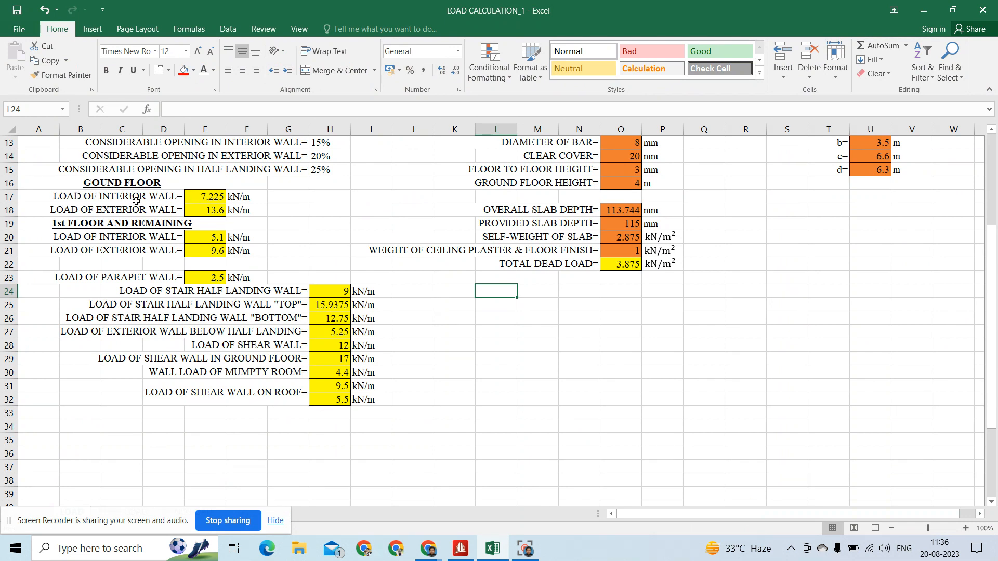
pyautogui.click(495, 550)
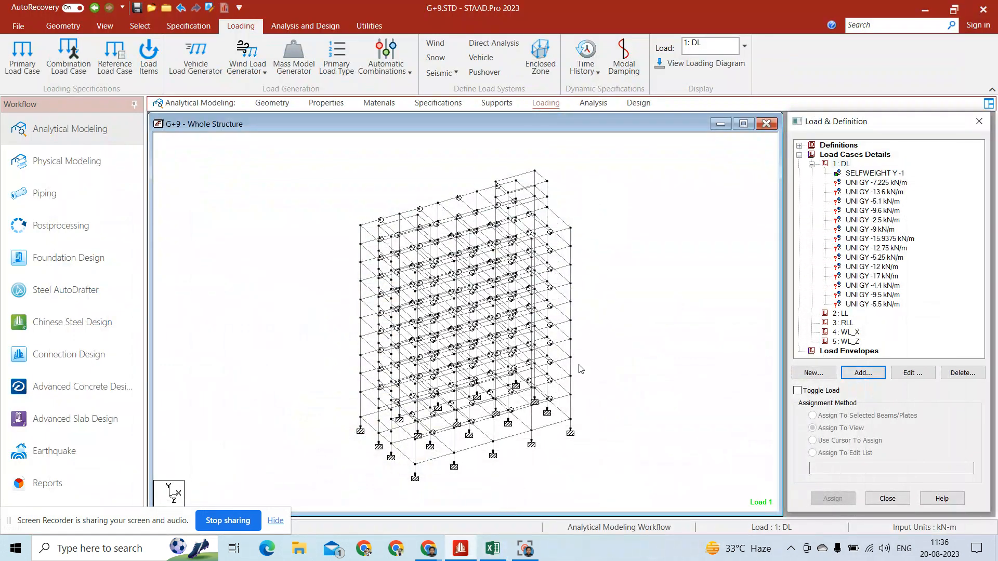
pyautogui.click(104, 25)
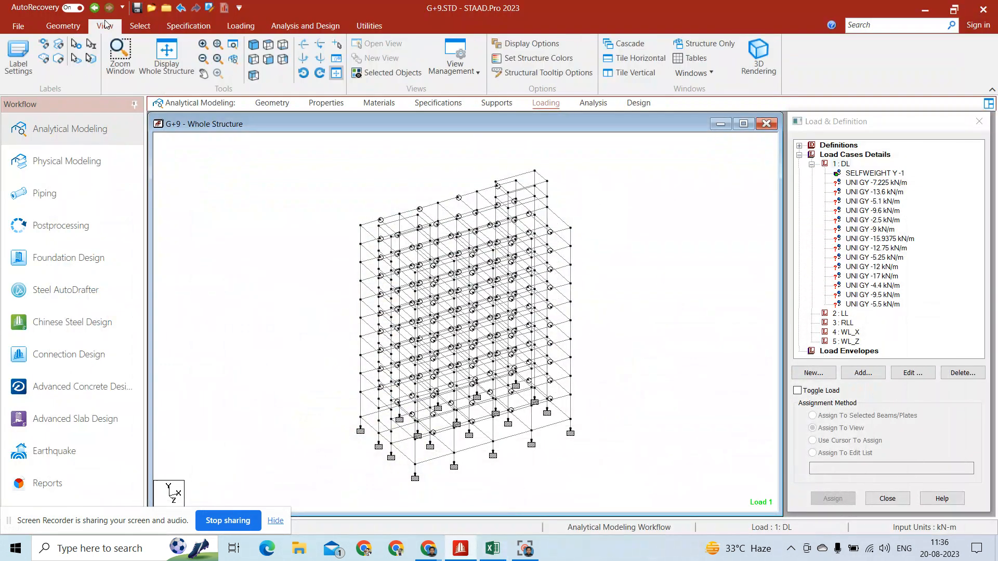
pyautogui.click(270, 59)
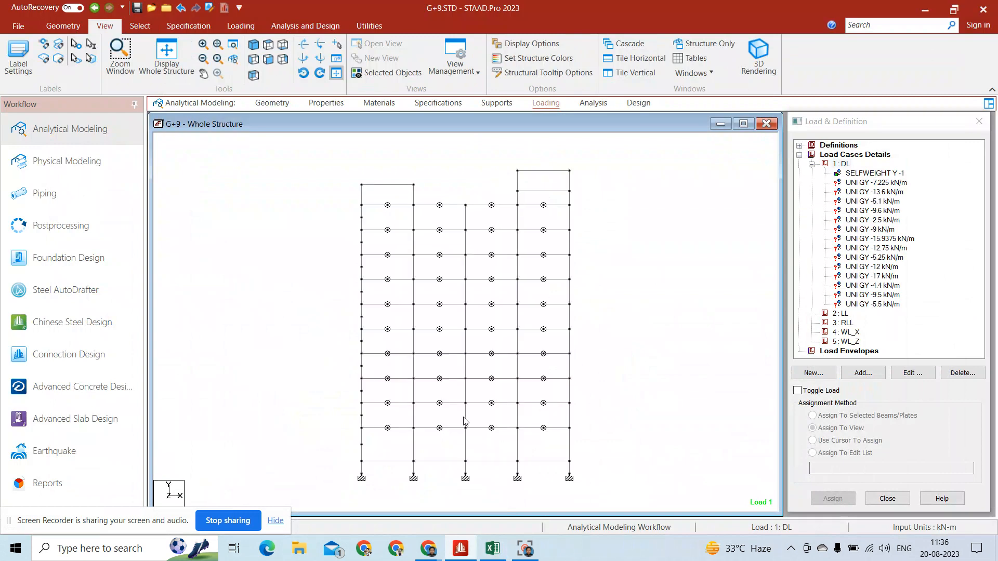
pyautogui.moveTo(595, 472)
pyautogui.mouseDown()
pyautogui.moveTo(463, 454)
pyautogui.moveTo(349, 458)
pyautogui.moveTo(590, 470)
pyautogui.mouseUp()
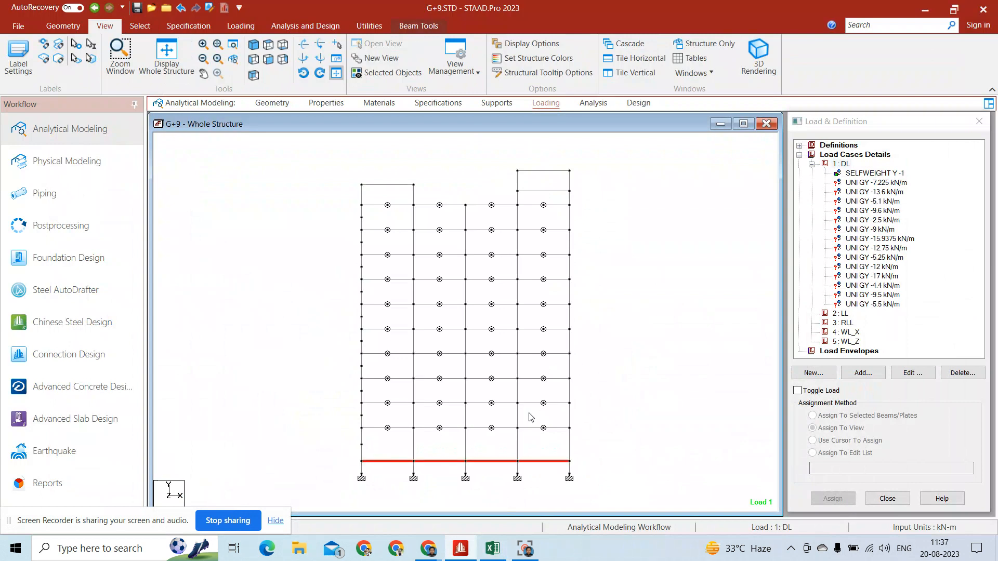
pyautogui.click(388, 73)
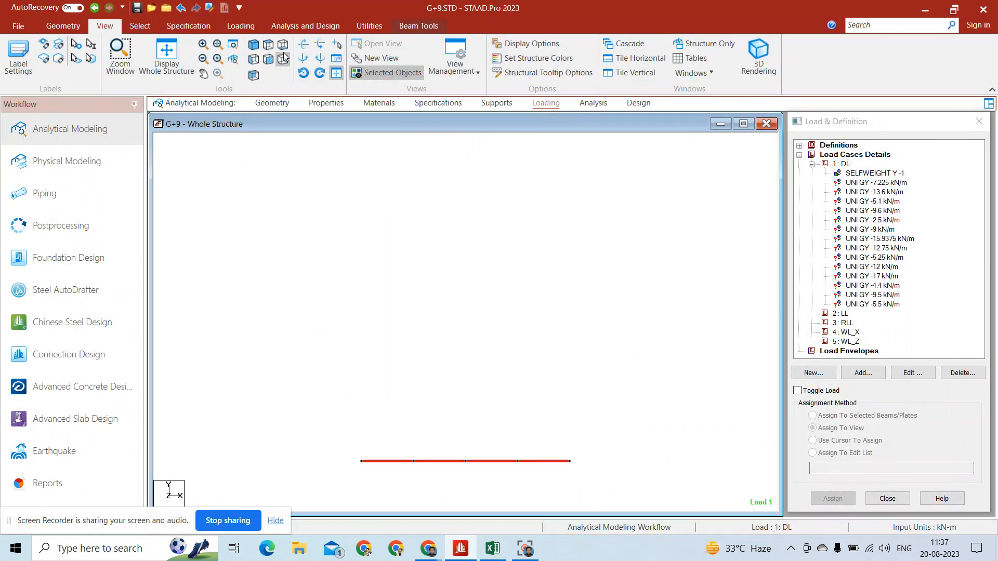
pyautogui.click(282, 58)
pyautogui.click(357, 151)
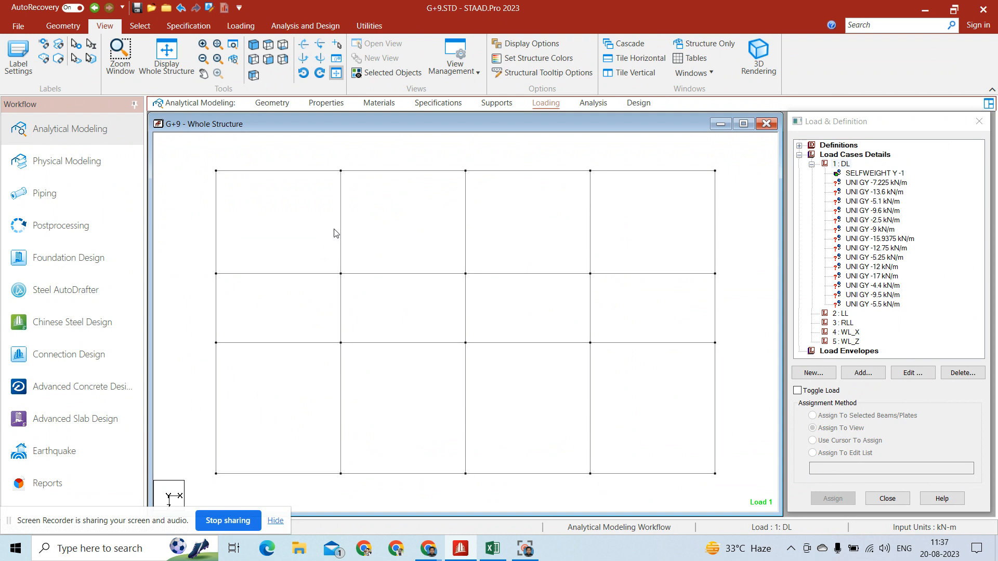
# Enable Toggle Load and assign the -7.225 kN/m force to ten interior beams: six outer-row cross beams, three second-line bays and the first third-line bay.
pyautogui.click(304, 274)
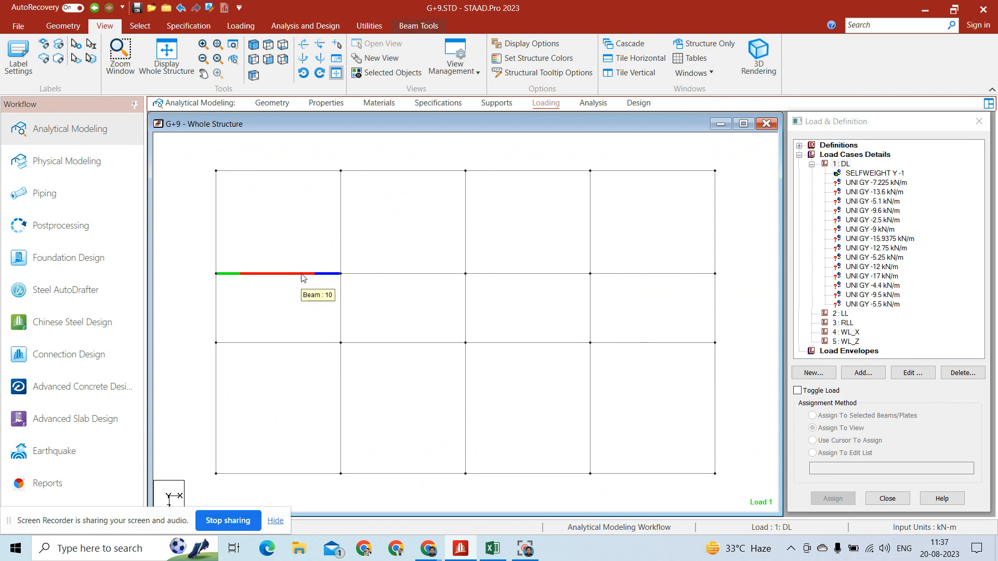
pyautogui.keyDown('ctrl'); pyautogui.click(341, 242); pyautogui.keyUp('ctrl')
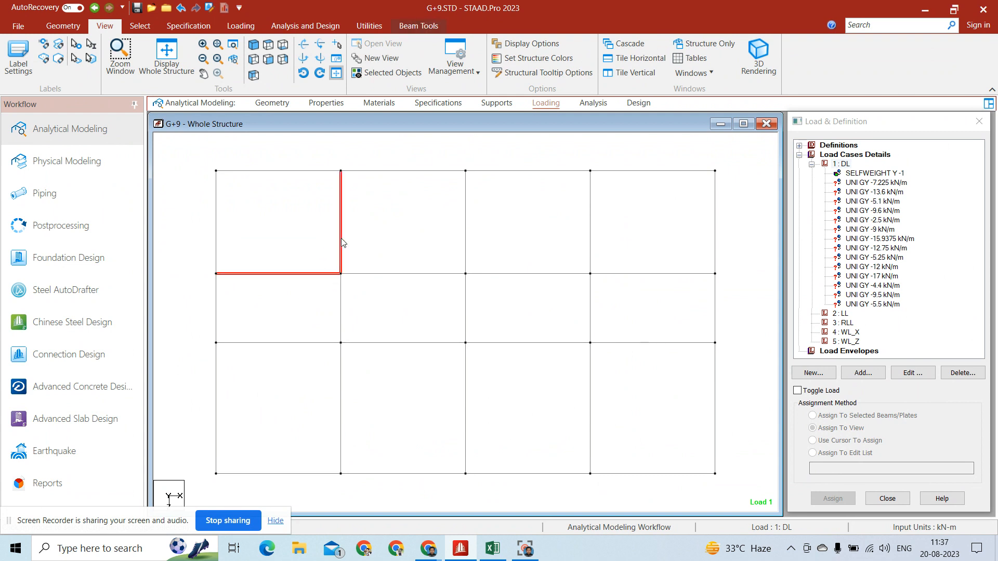
pyautogui.keyDown('ctrl'); pyautogui.click(429, 276); pyautogui.keyUp('ctrl')
pyautogui.keyDown('ctrl'); pyautogui.click(465, 262); pyautogui.keyUp('ctrl')
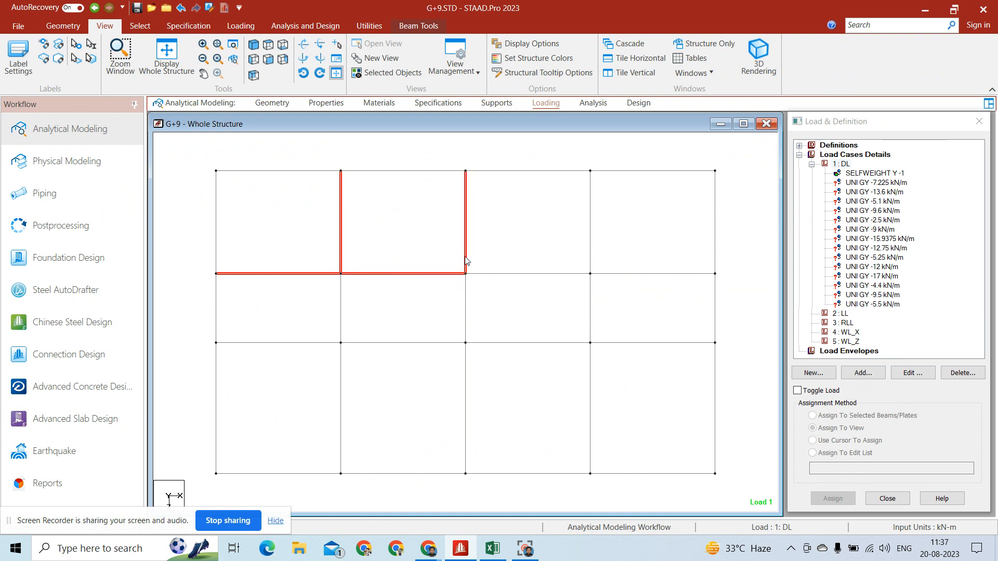
pyautogui.keyDown('ctrl'); pyautogui.click(507, 275); pyautogui.keyUp('ctrl')
pyautogui.keyDown('ctrl'); pyautogui.click(591, 248); pyautogui.keyUp('ctrl')
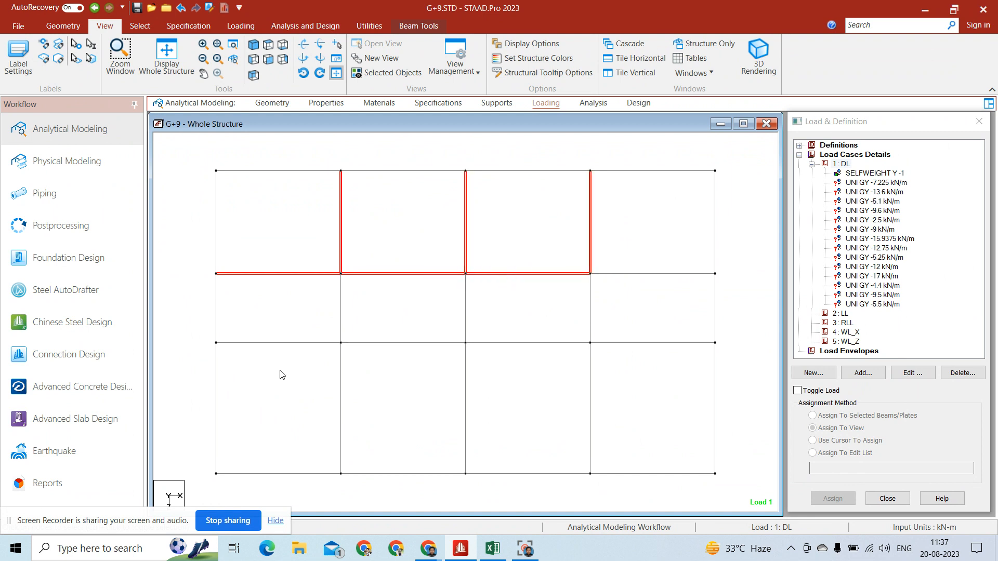
pyautogui.keyDown('ctrl'); pyautogui.click(289, 344); pyautogui.keyUp('ctrl')
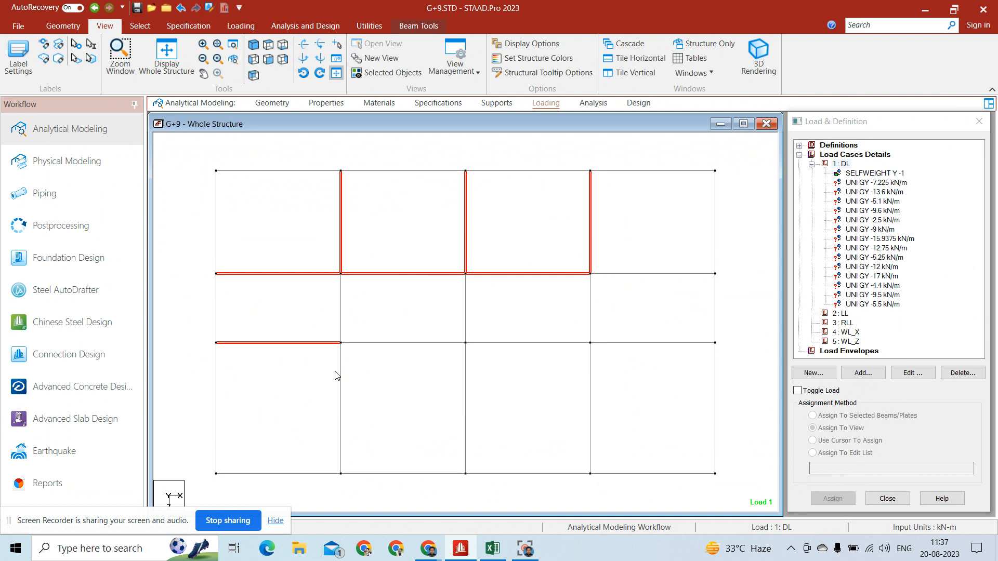
pyautogui.keyDown('ctrl'); pyautogui.click(339, 376); pyautogui.keyUp('ctrl')
pyautogui.keyDown('ctrl'); pyautogui.click(467, 391); pyautogui.keyUp('ctrl')
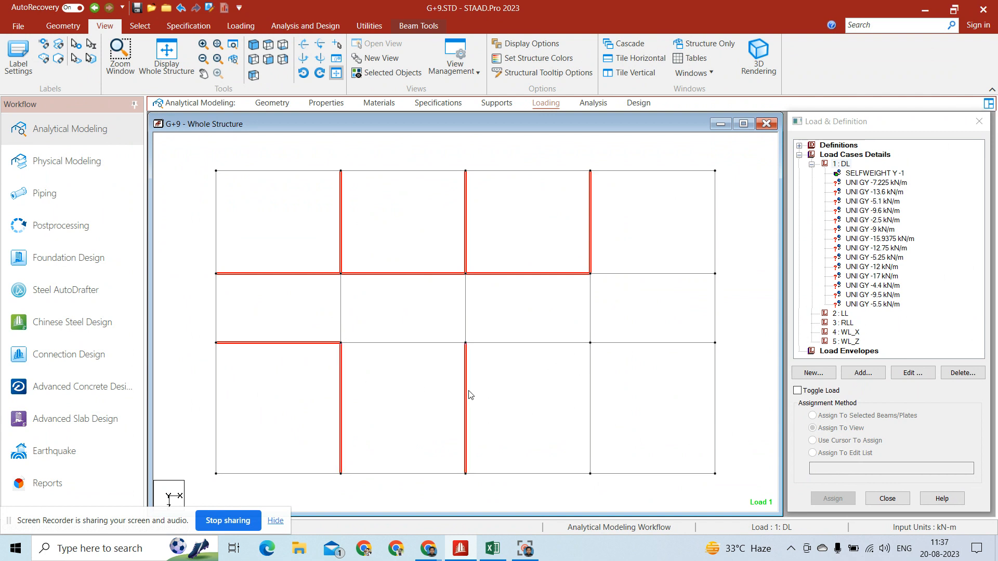
pyautogui.keyDown('ctrl'); pyautogui.click(591, 401); pyautogui.keyUp('ctrl')
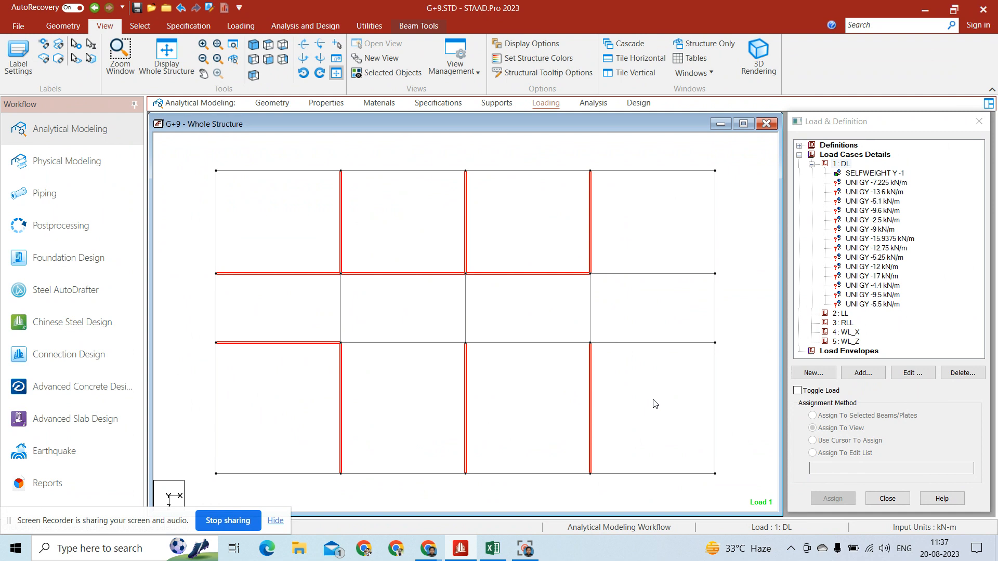
pyautogui.click(808, 393)
pyautogui.click(808, 394)
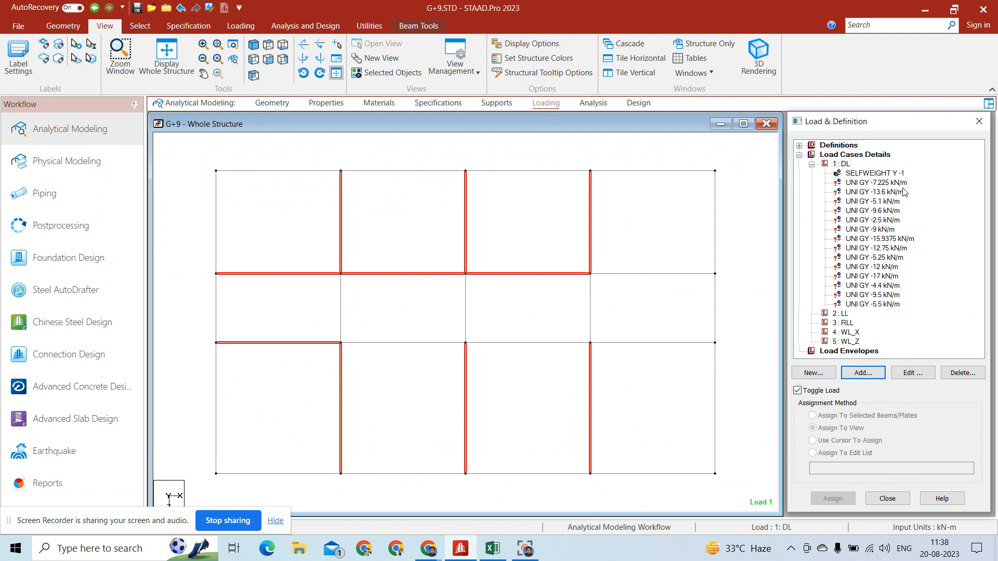
pyautogui.click(876, 182)
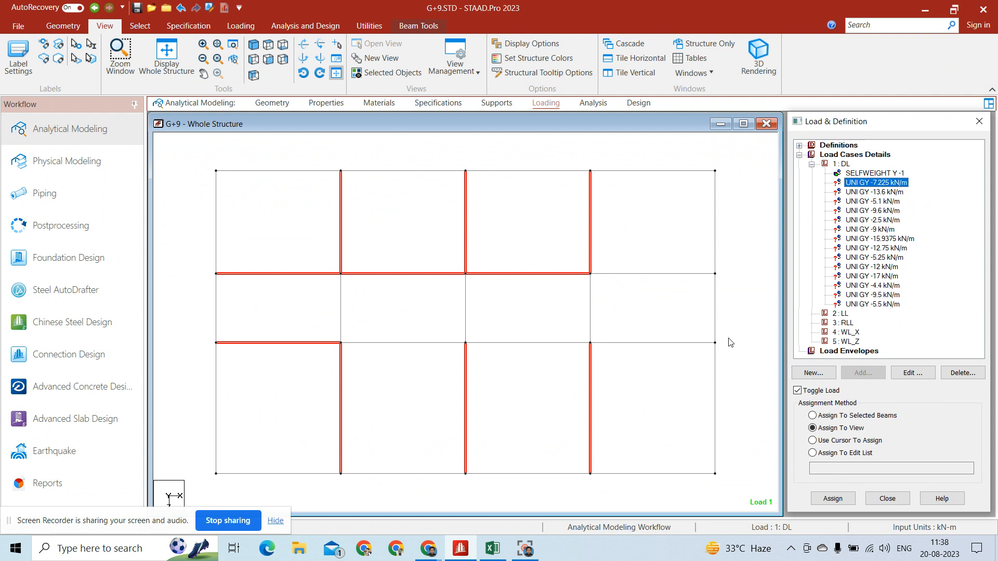
pyautogui.click(865, 416)
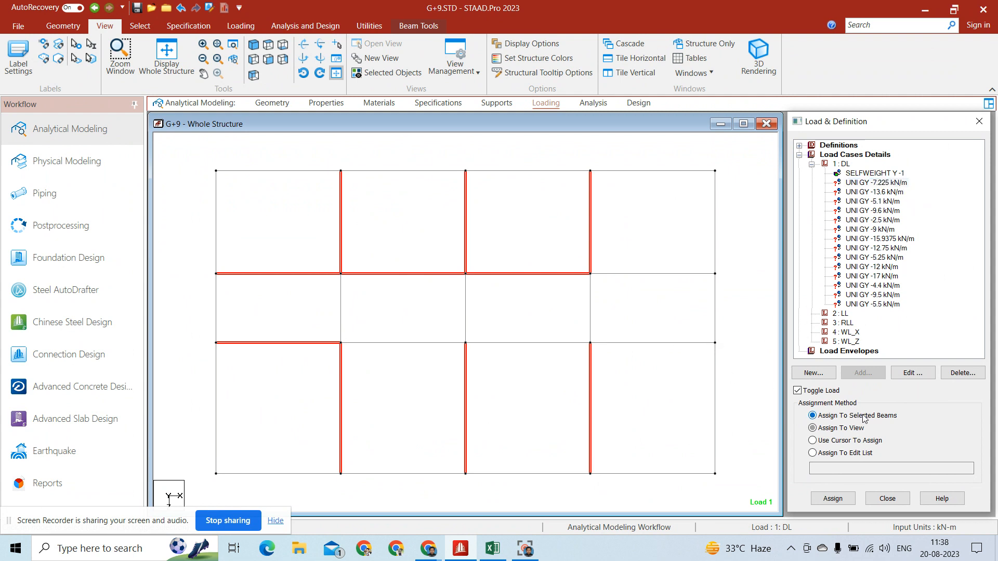
pyautogui.click(833, 498)
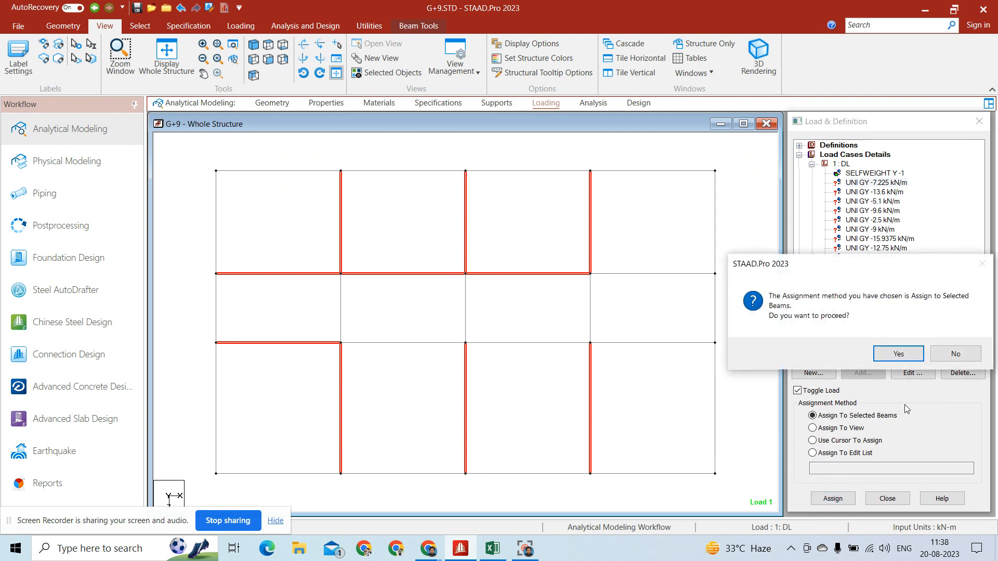
pyautogui.click(899, 354)
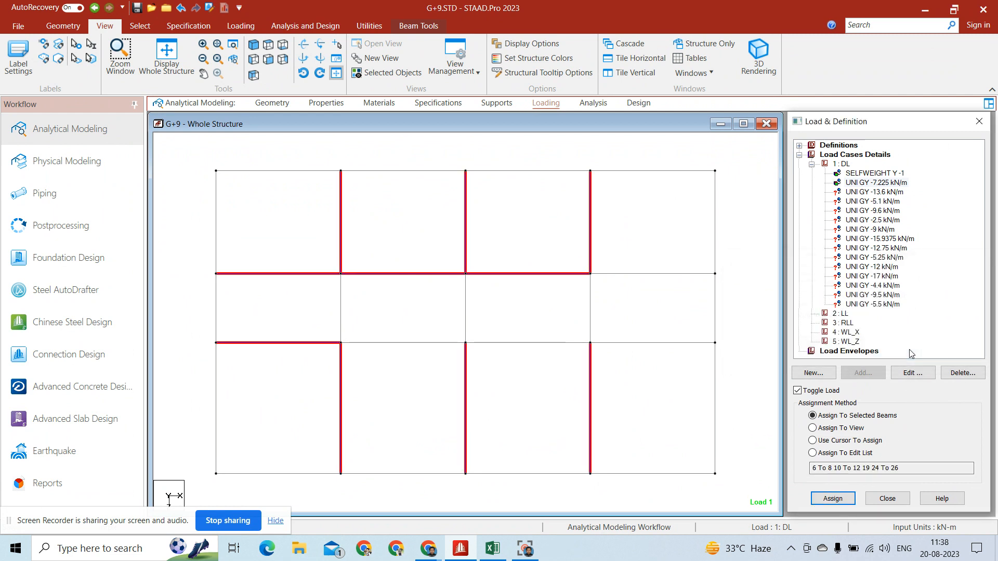
# Assign the -13.6 kN/m force to the perimeter beams of the lowest level, leaving out the two end beams of the middle bay.
pyautogui.click(522, 310)
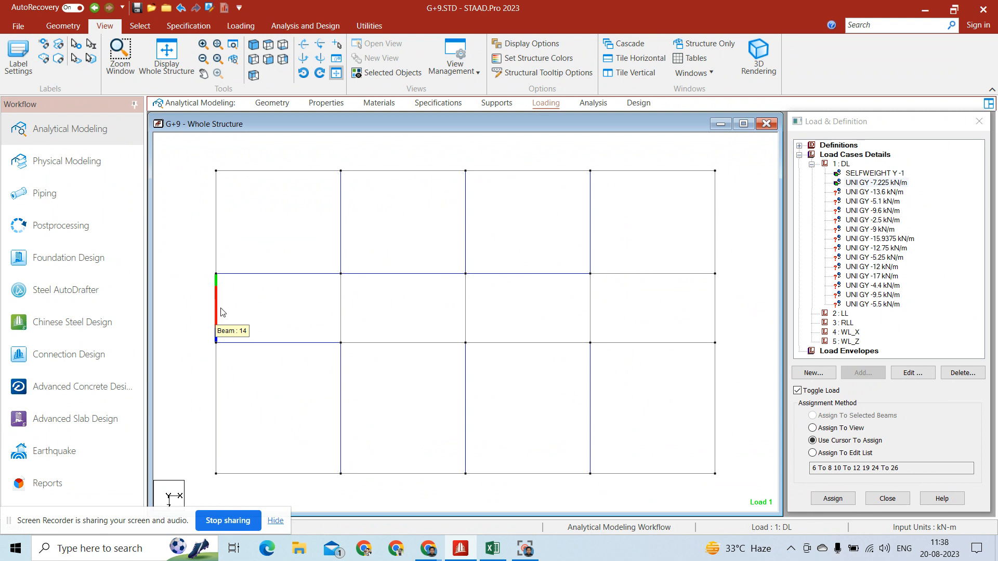
pyautogui.click(216, 250)
pyautogui.moveTo(201, 168); pyautogui.dragTo(747, 178)
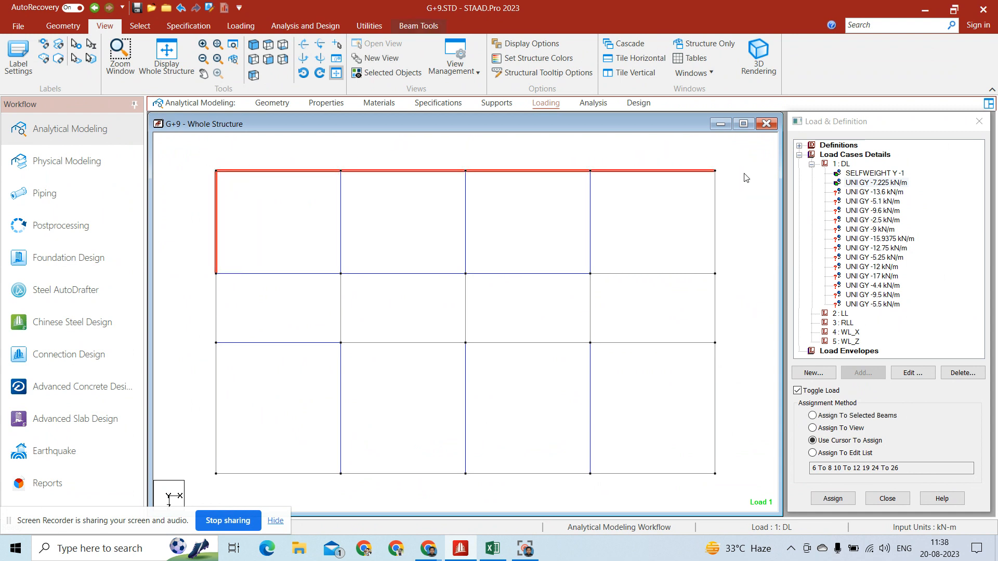
pyautogui.keyDown('ctrl'); pyautogui.click(715, 208); pyautogui.keyUp('ctrl')
pyautogui.keyDown('ctrl'); pyautogui.click(717, 400); pyautogui.keyUp('ctrl')
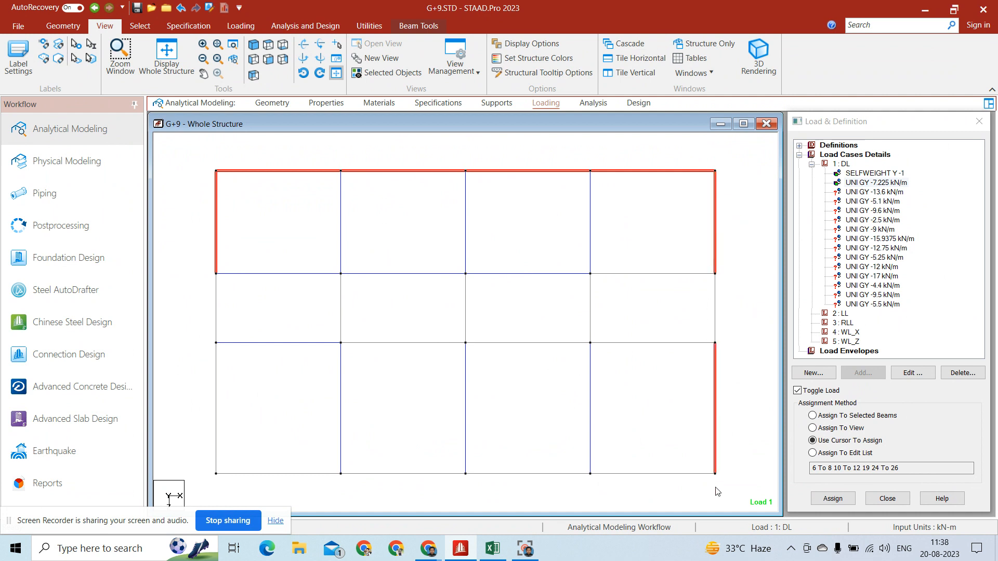
pyautogui.moveTo(728, 479); pyautogui.dragTo(210, 451)
pyautogui.keyDown('ctrl'); pyautogui.click(216, 442); pyautogui.keyUp('ctrl')
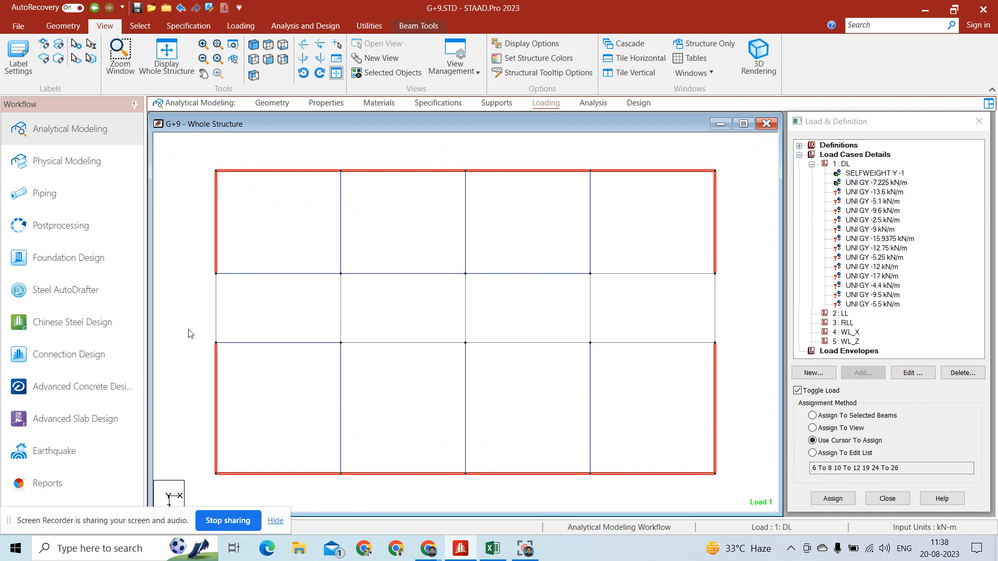
pyautogui.click(884, 192)
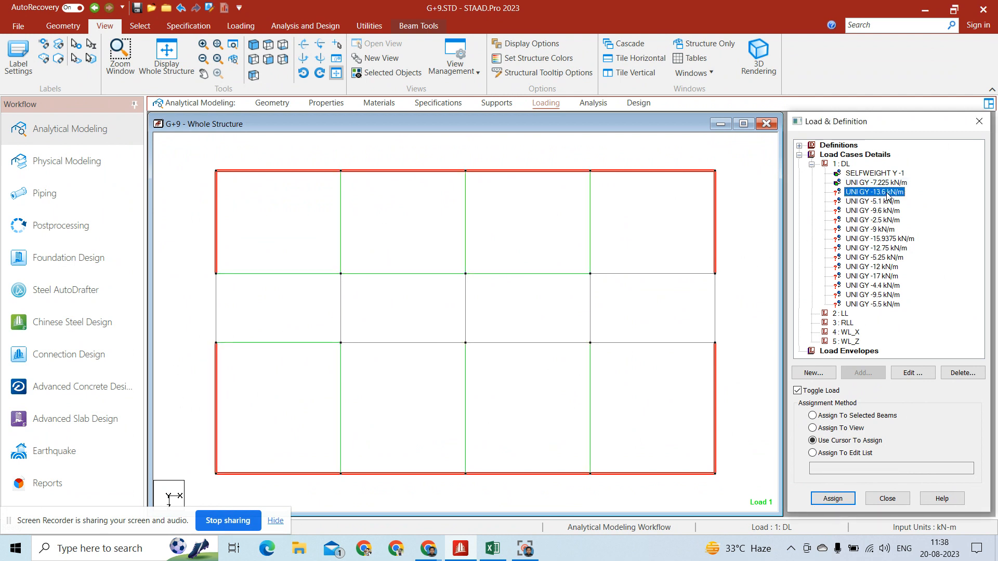
pyautogui.click(837, 500)
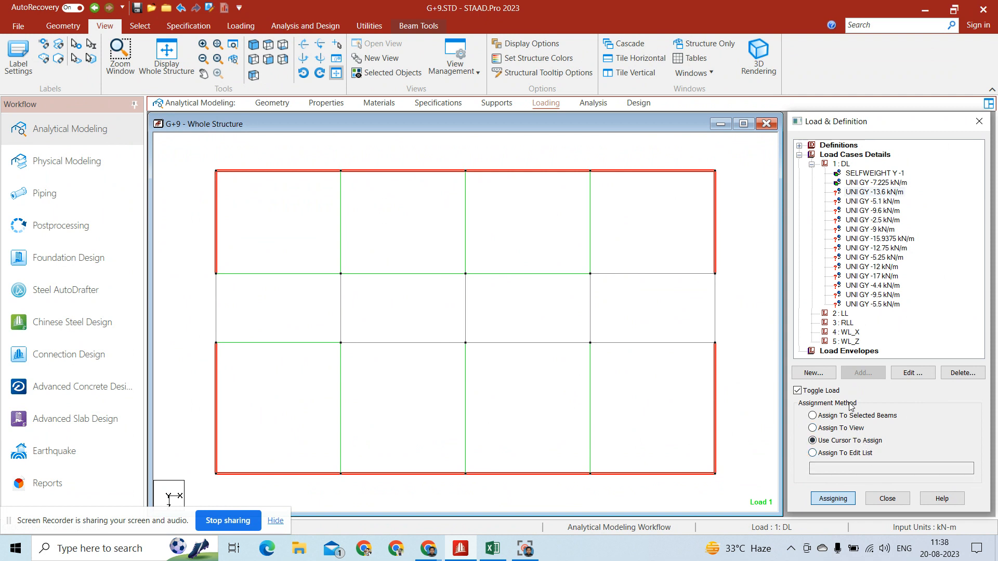
pyautogui.click(847, 419)
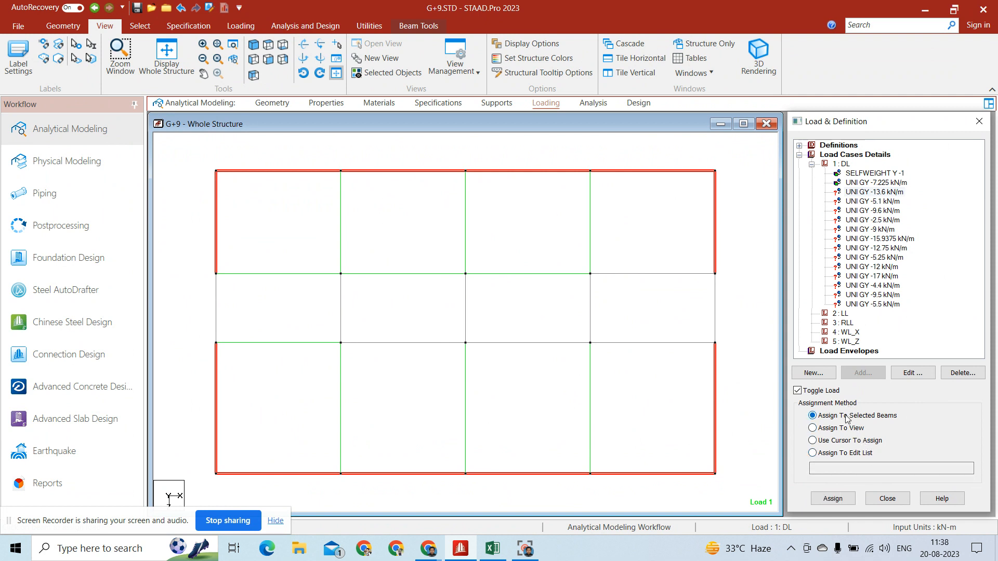
pyautogui.click(833, 499)
pyautogui.click(899, 354)
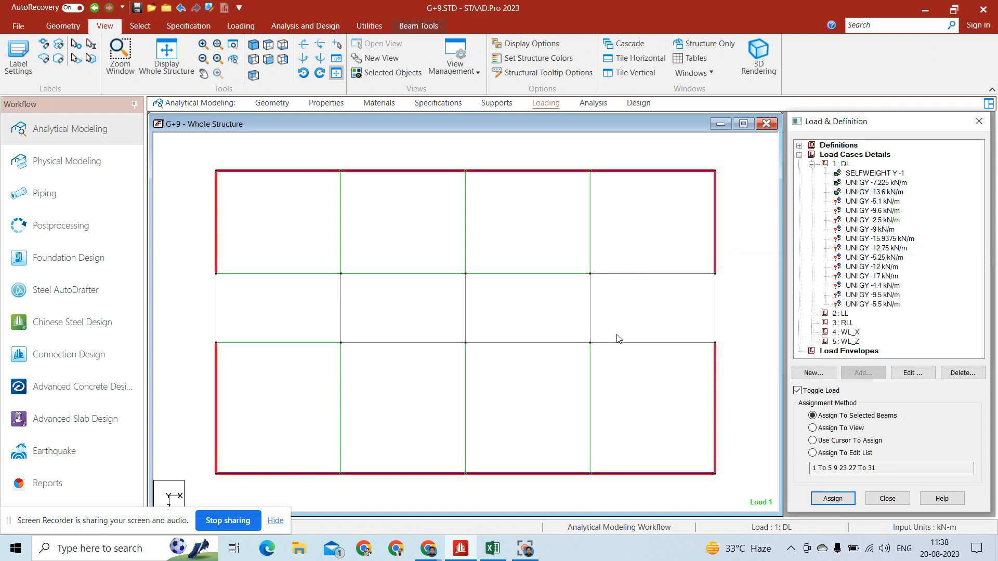
# Inspect the assigned loads on the lowest level in isometric view, turning the load value labels on and off.
pyautogui.click(253, 46)
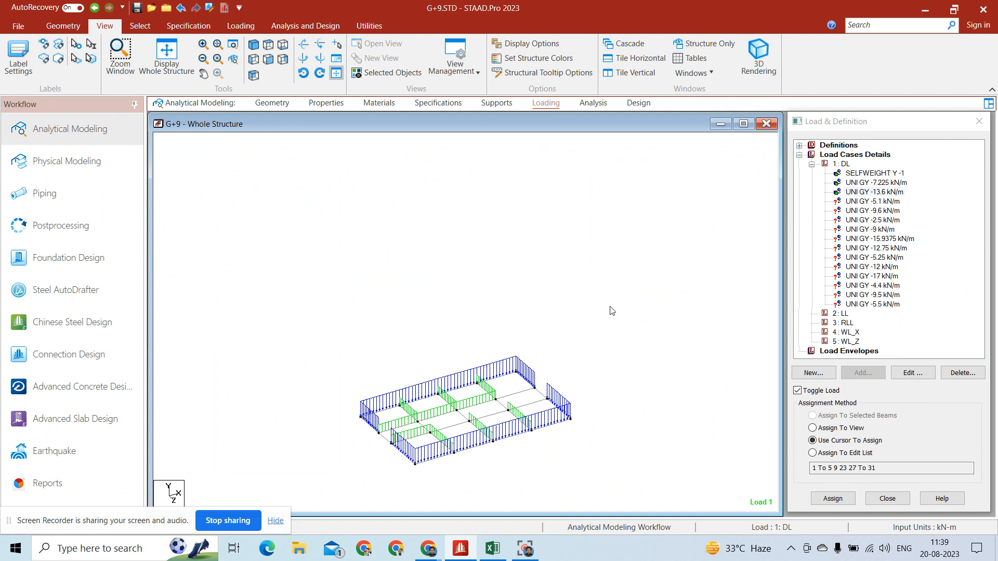
pyautogui.hotkey('shift', 'v')
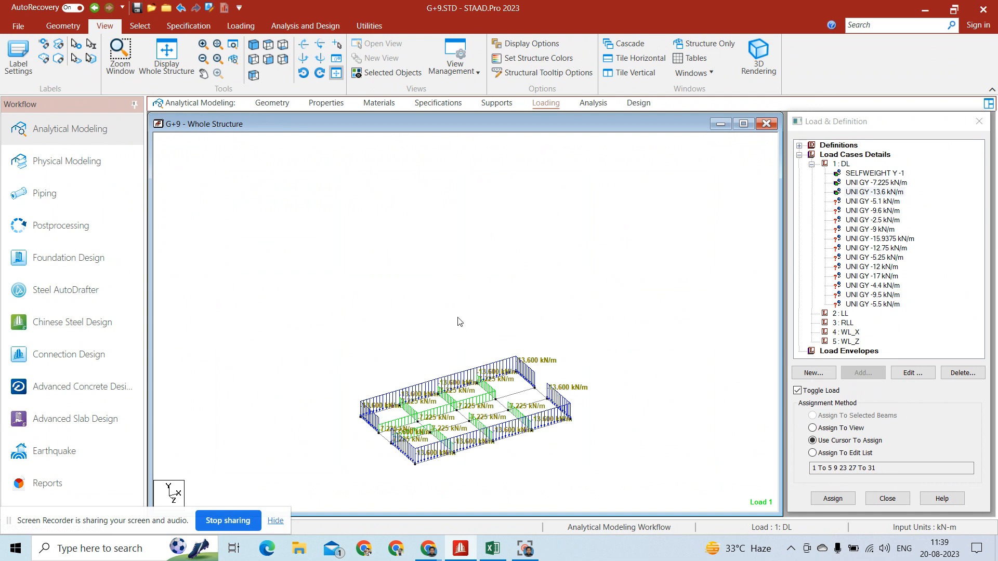
pyautogui.hotkey('shift', 'v')
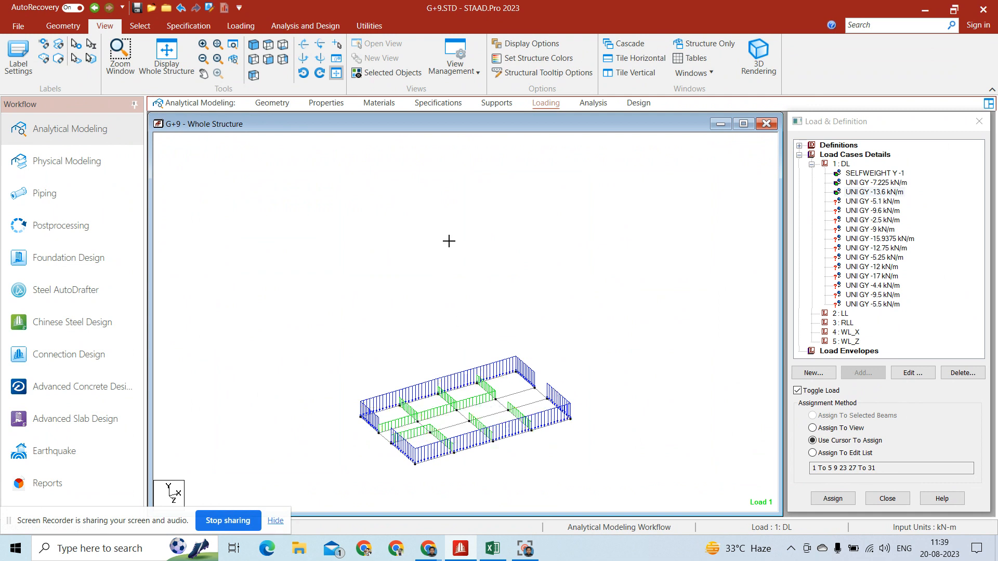
# Restore the whole structure in front elevation and isolate the members of the nine floors between the loaded lowest level and the roof.
pyautogui.click(167, 52)
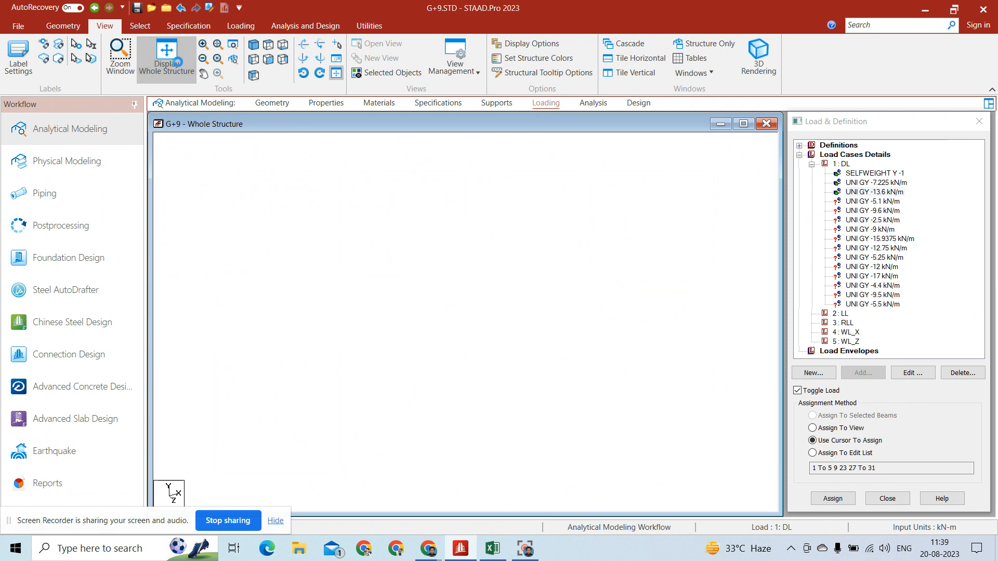
pyautogui.click(270, 60)
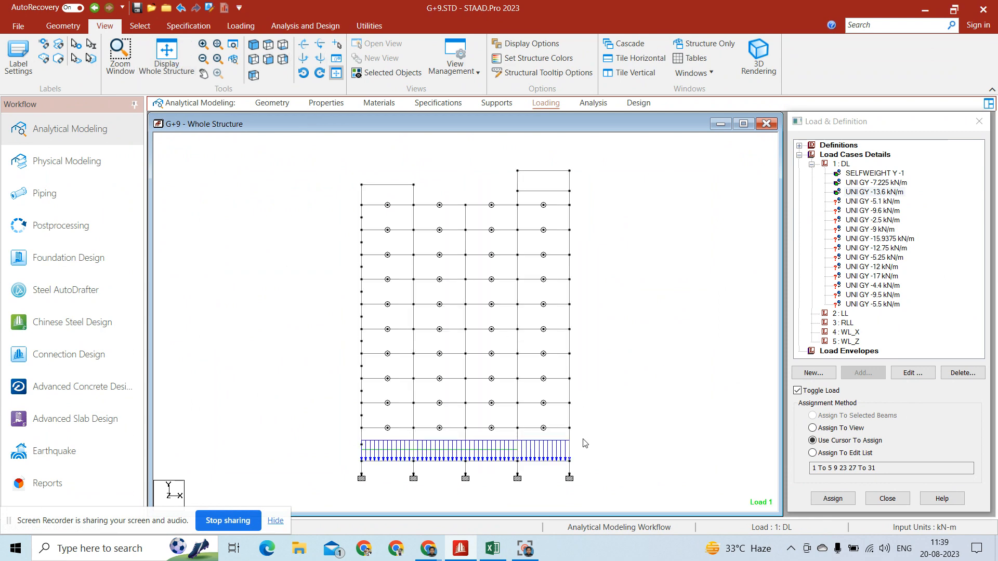
pyautogui.moveTo(585, 438); pyautogui.dragTo(352, 225)
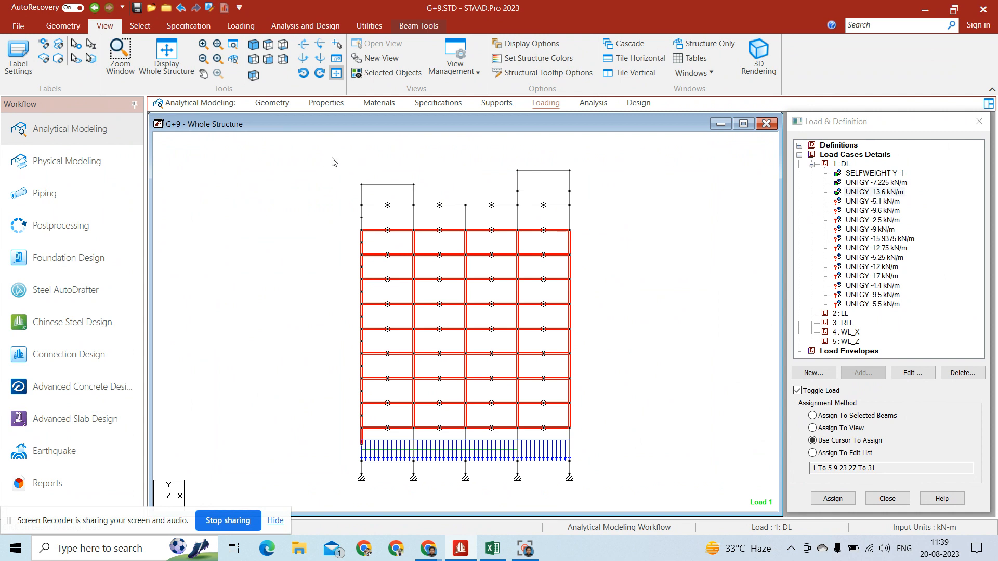
pyautogui.click(396, 73)
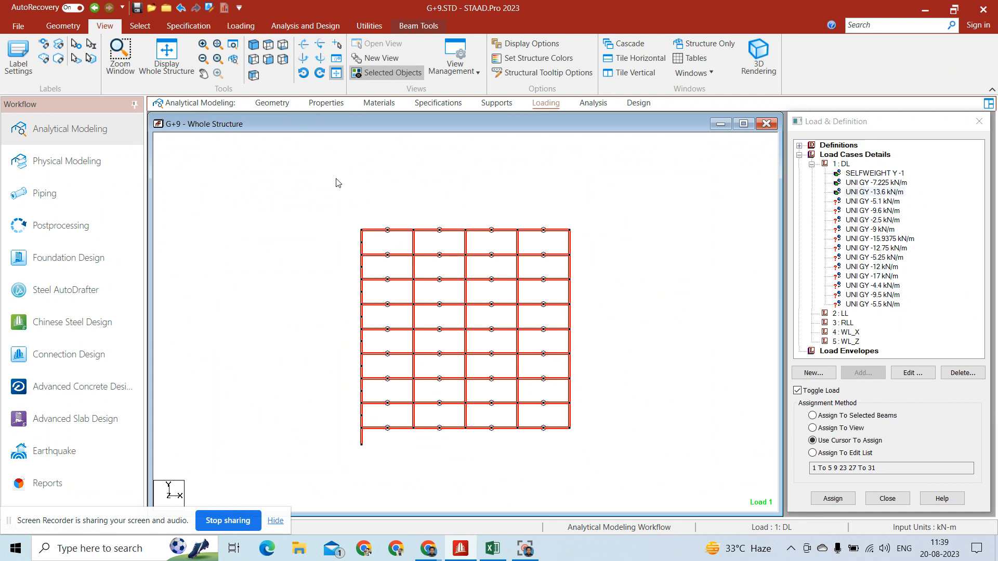
# Select all beams parallel to X and Z in the isolated floors and show only these, excluding the columns.
pyautogui.click(140, 26)
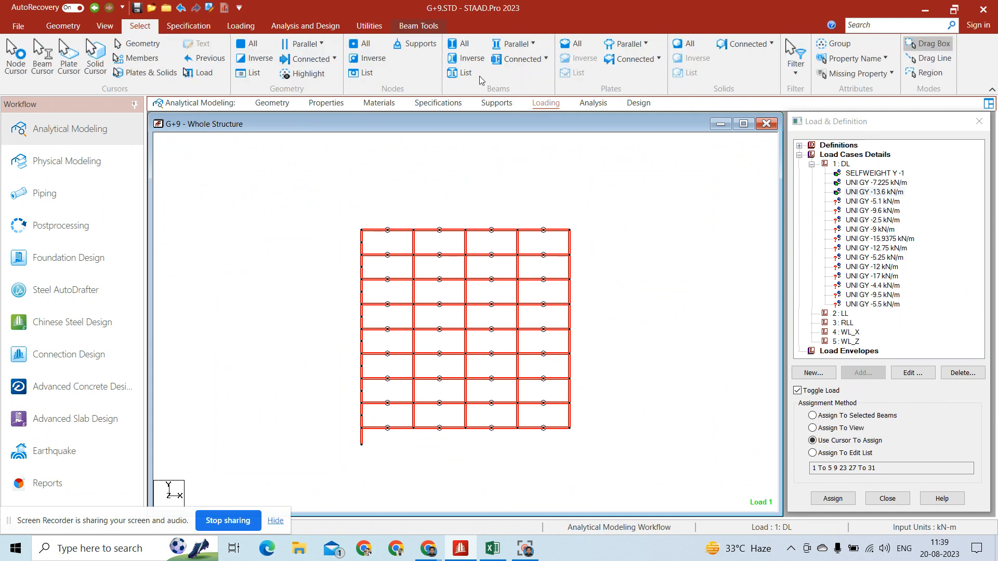
pyautogui.click(425, 167)
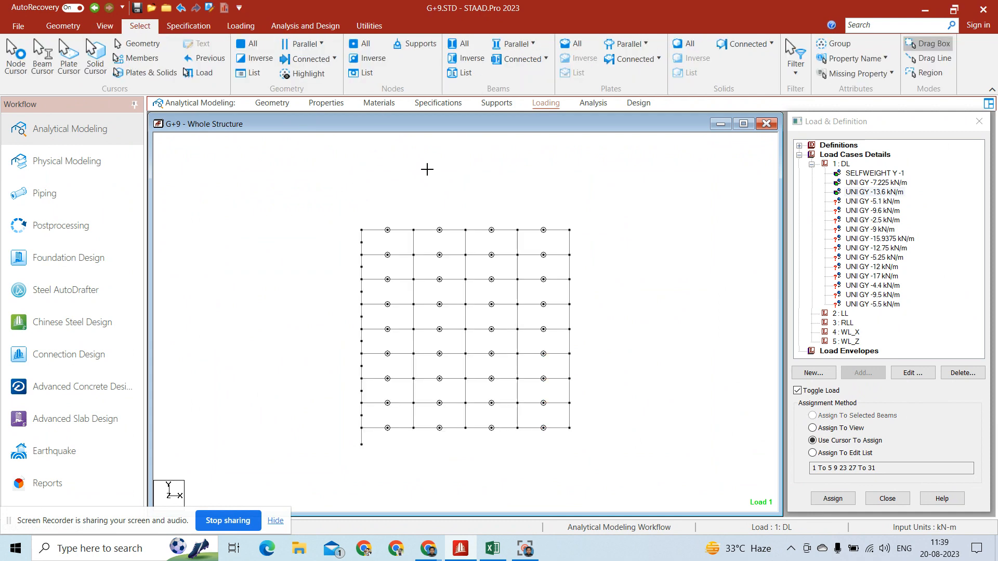
pyautogui.click(529, 46)
pyautogui.click(515, 59)
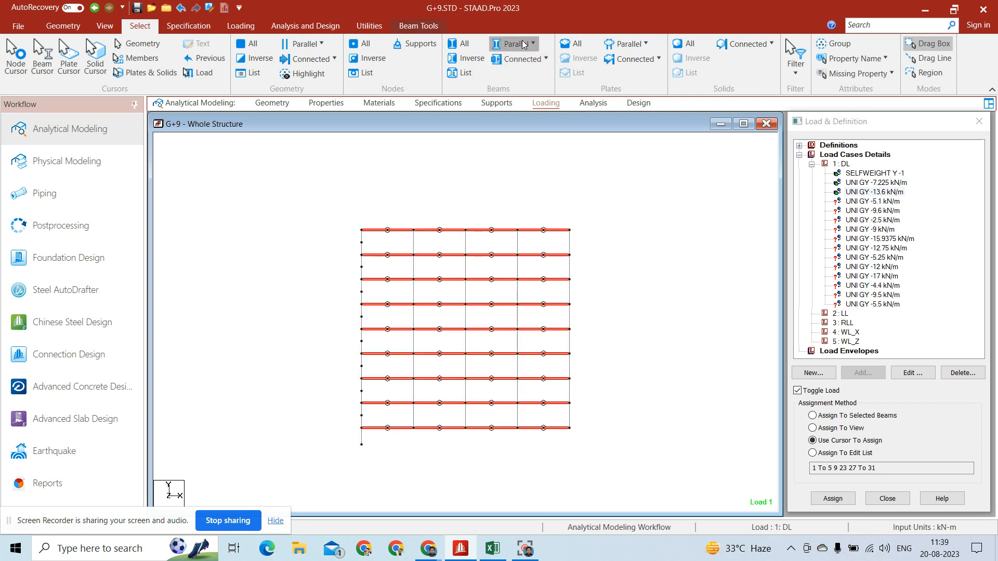
pyautogui.click(524, 45)
pyautogui.click(525, 96)
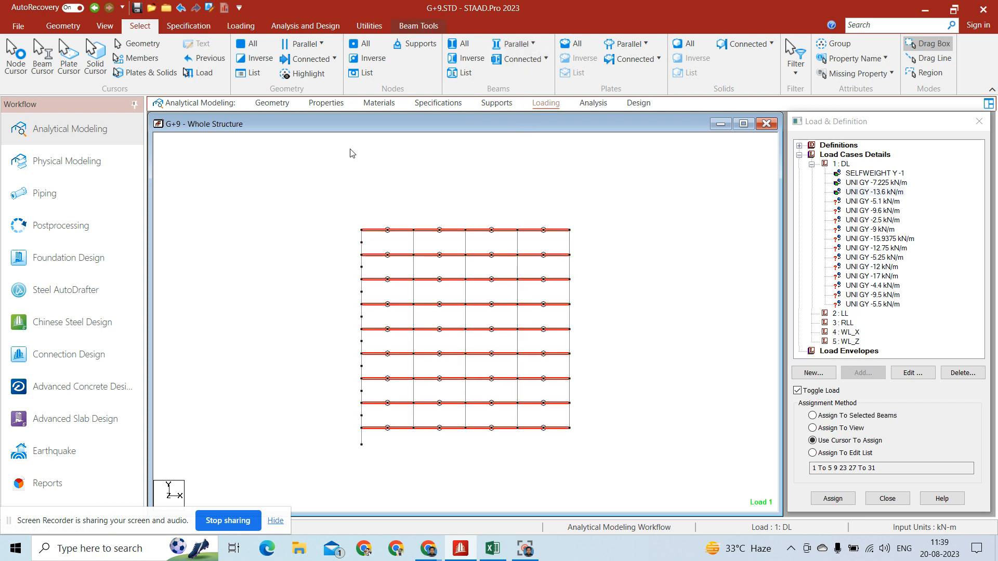
pyautogui.click(104, 25)
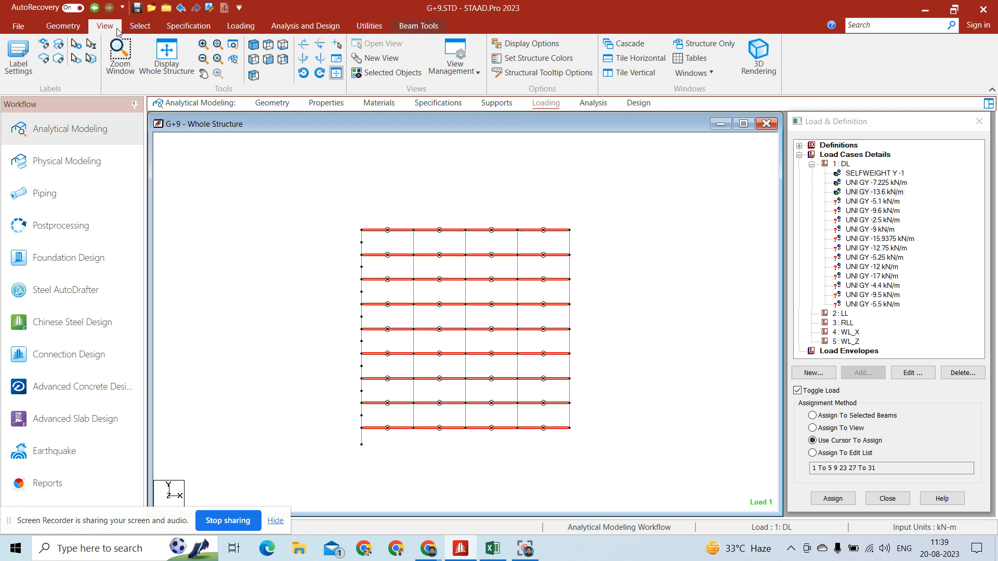
pyautogui.click(359, 72)
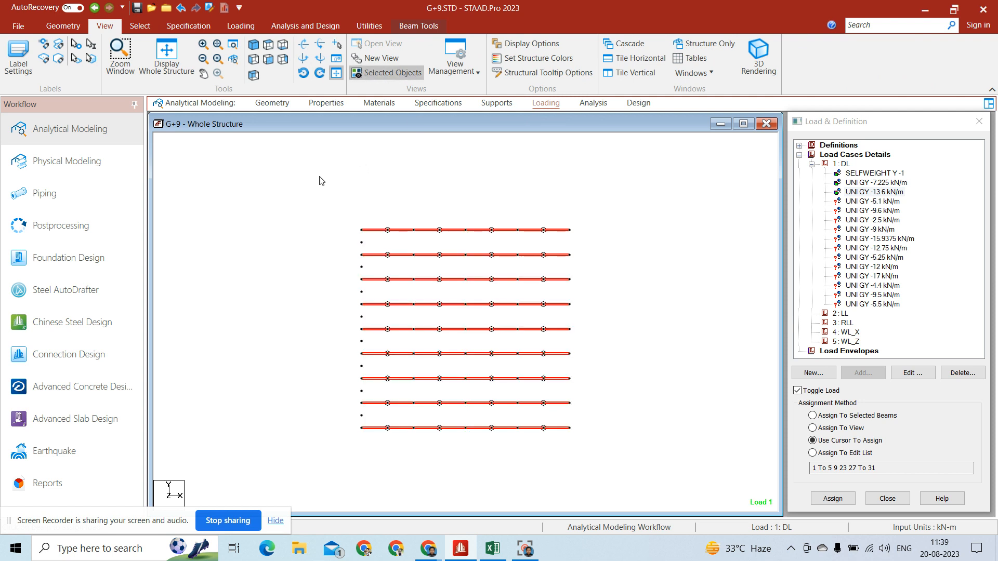
# In side elevation, select the eight mid-storey beams, invert the beam selection and isolate only the floor-level beams.
pyautogui.click(254, 48)
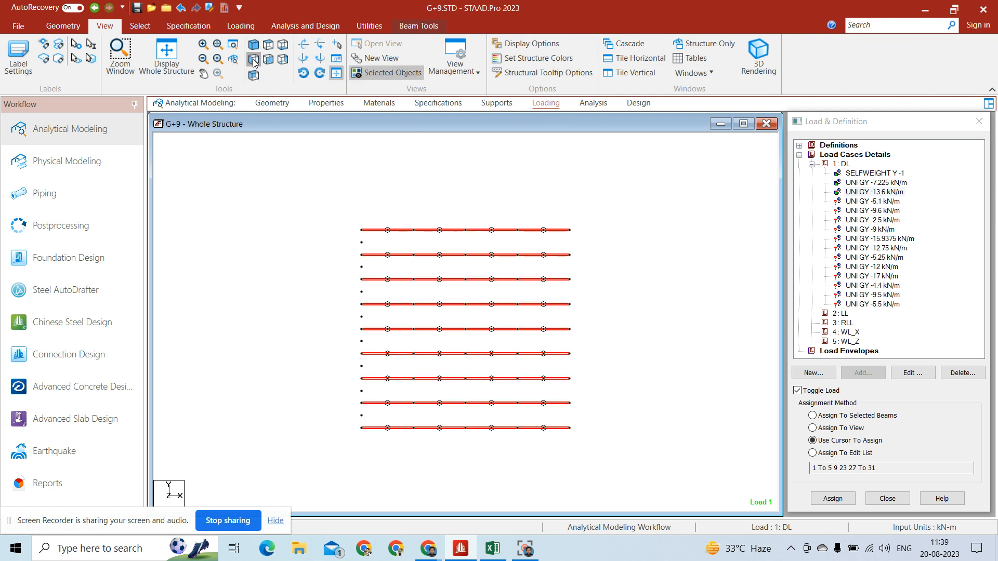
pyautogui.click(554, 235)
pyautogui.click(460, 243)
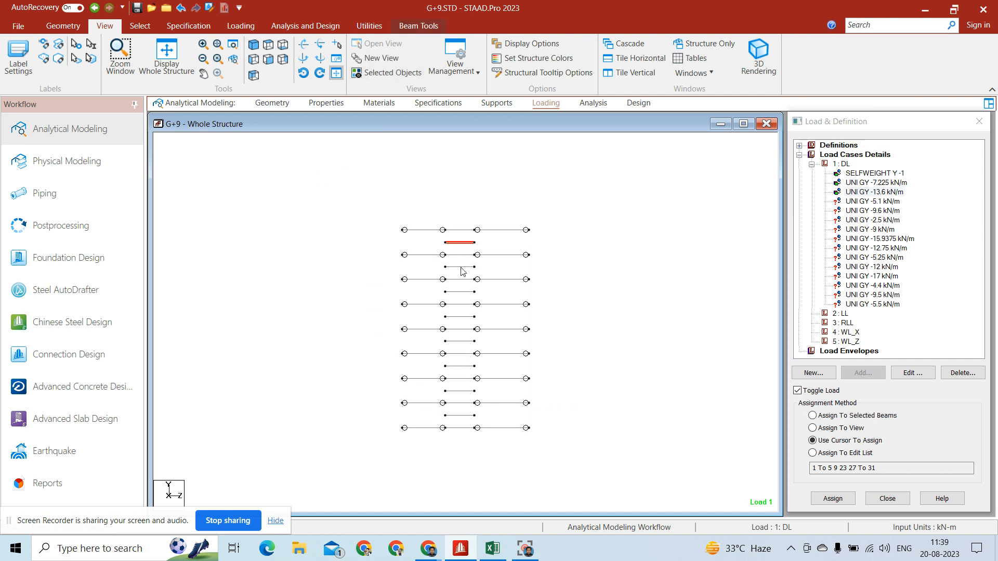
pyautogui.keyDown('ctrl'); pyautogui.click(463, 267); pyautogui.keyUp('ctrl')
pyautogui.click(470, 366)
pyautogui.click(467, 416)
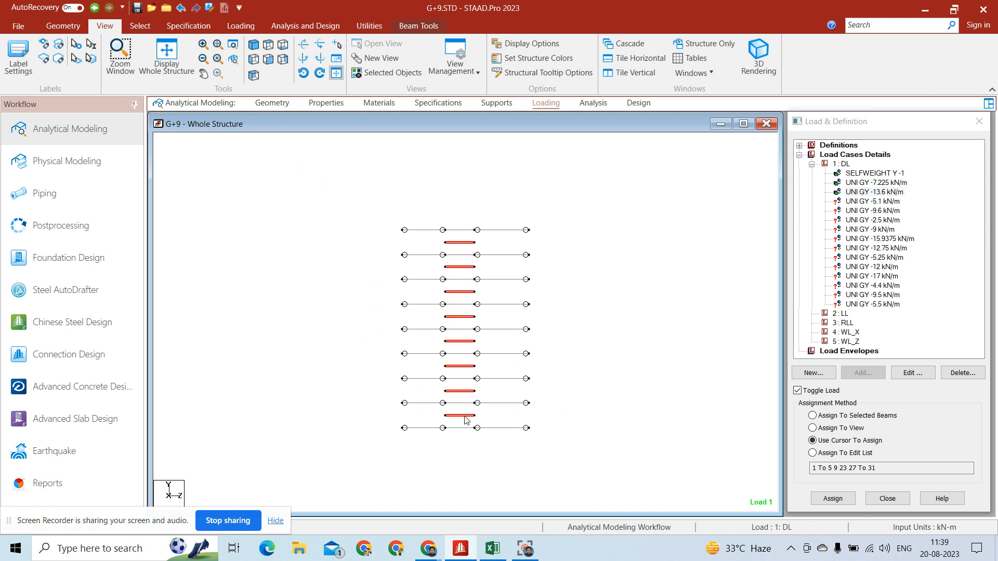
pyautogui.click(141, 25)
pyautogui.click(467, 58)
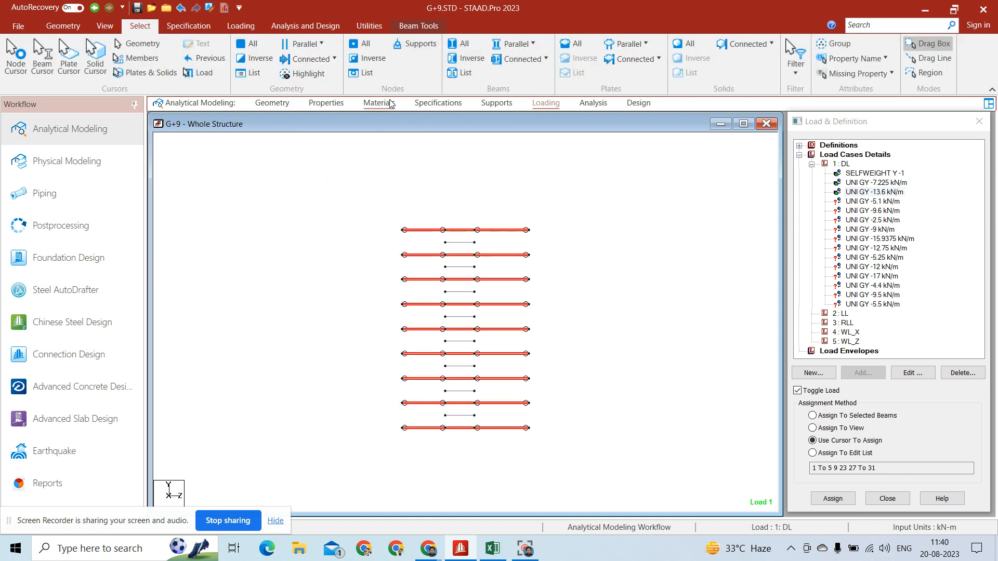
pyautogui.click(104, 26)
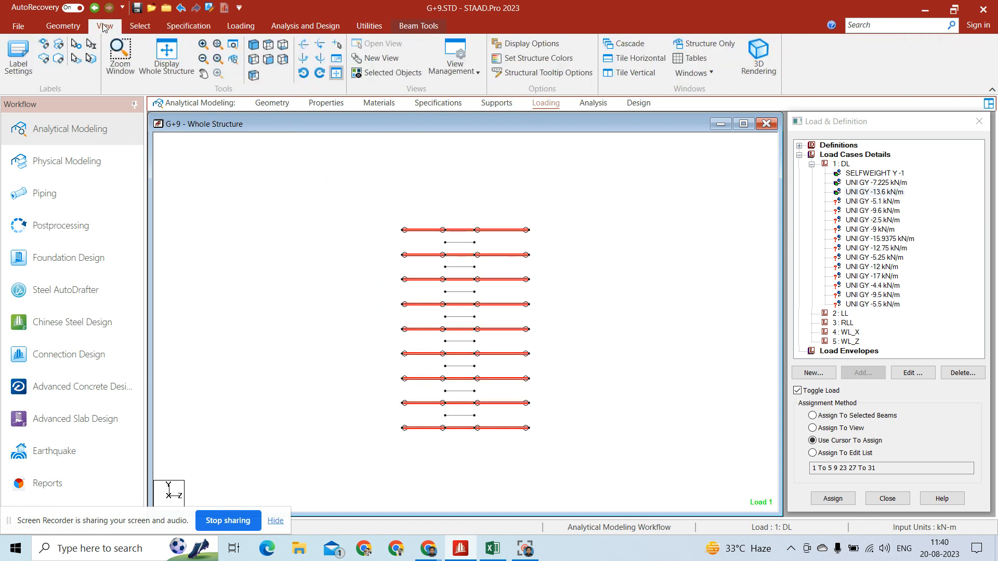
pyautogui.click(358, 73)
pyautogui.click(416, 177)
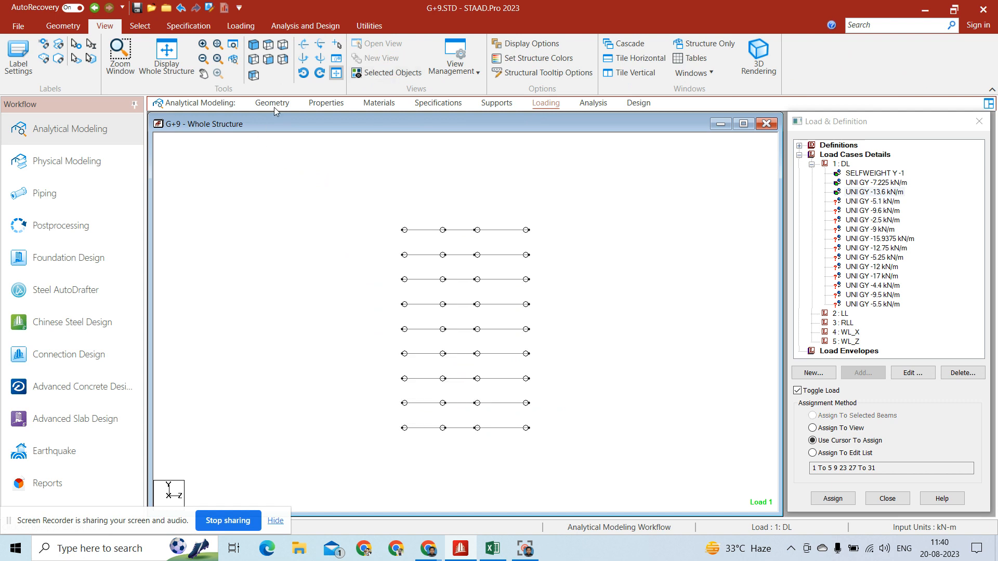
# In plan view, assign the -5.1 kN/m force to the first three bays of both inner longitudinal lines and all interior cross beams of the outer rows.
pyautogui.click(269, 45)
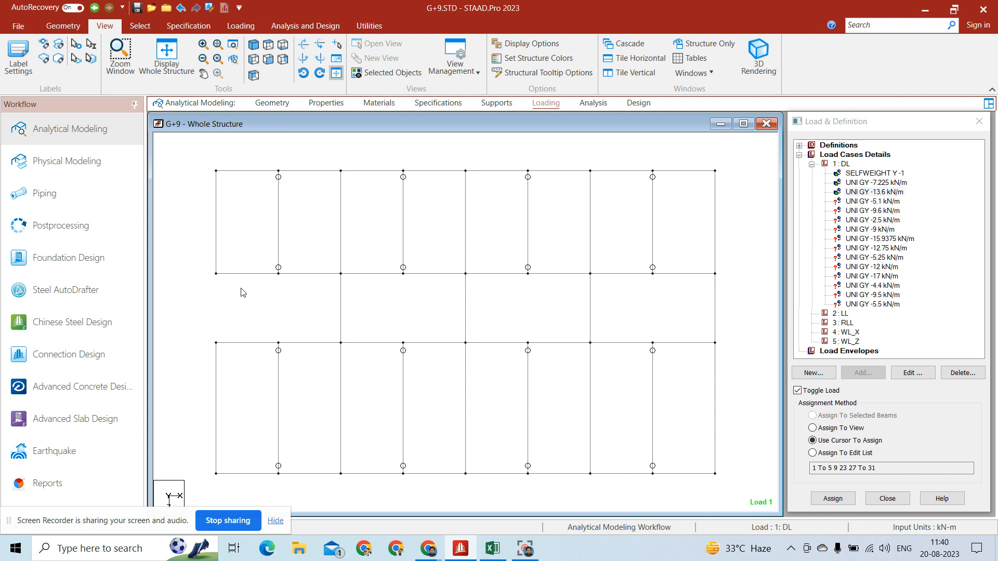
pyautogui.moveTo(206, 268); pyautogui.dragTo(587, 283)
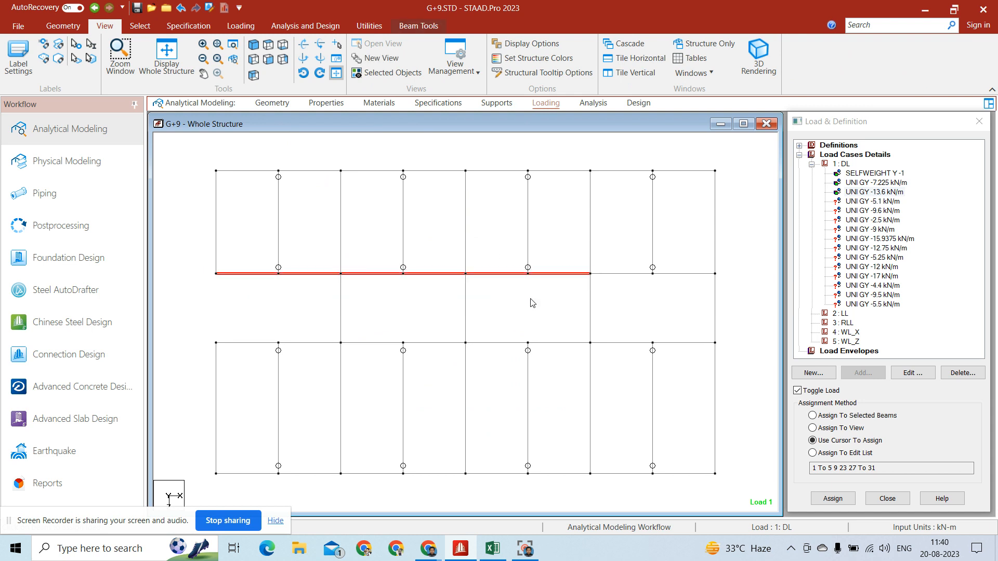
pyautogui.moveTo(206, 339); pyautogui.dragTo(581, 349)
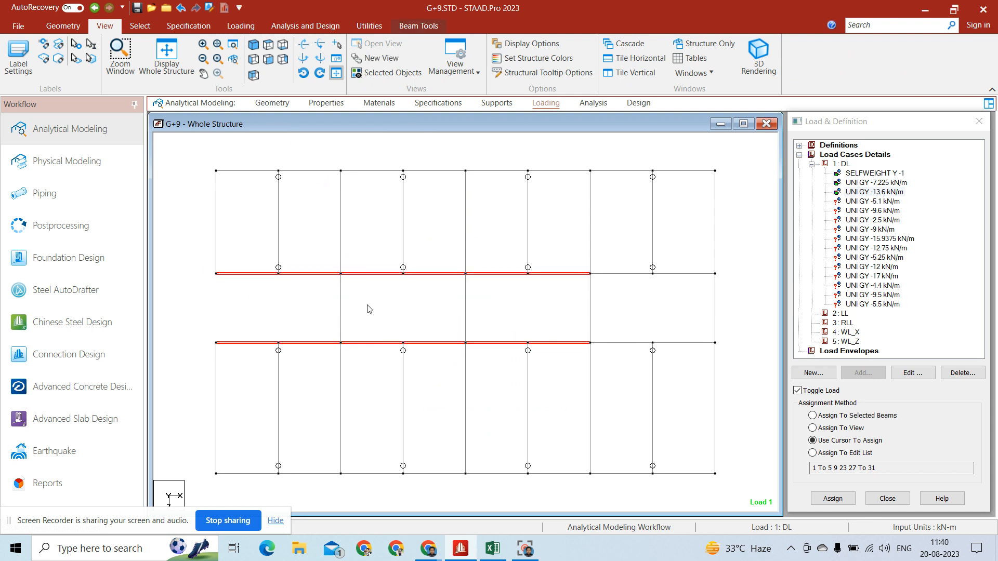
pyautogui.moveTo(257, 187); pyautogui.dragTo(668, 260)
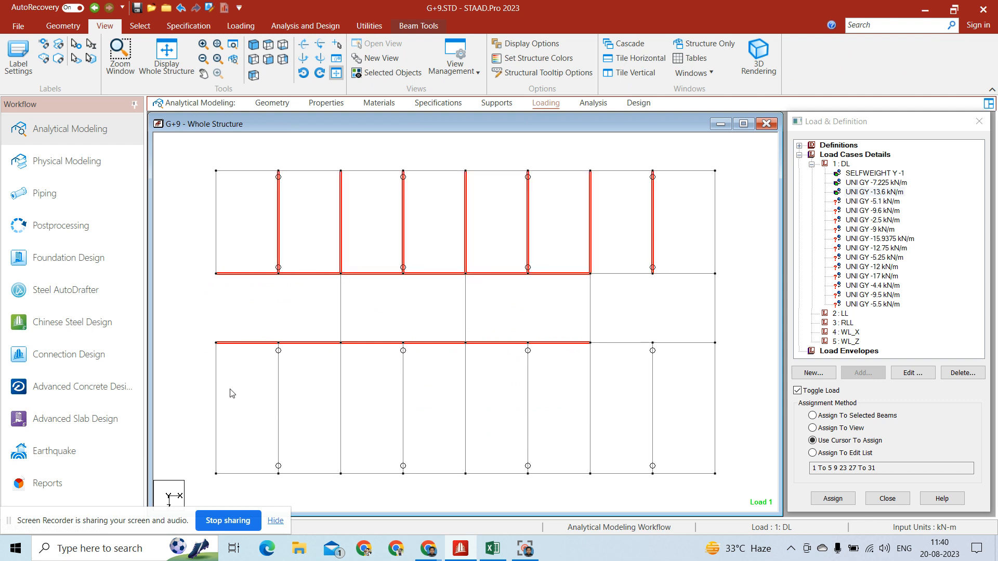
pyautogui.moveTo(252, 363); pyautogui.dragTo(703, 447)
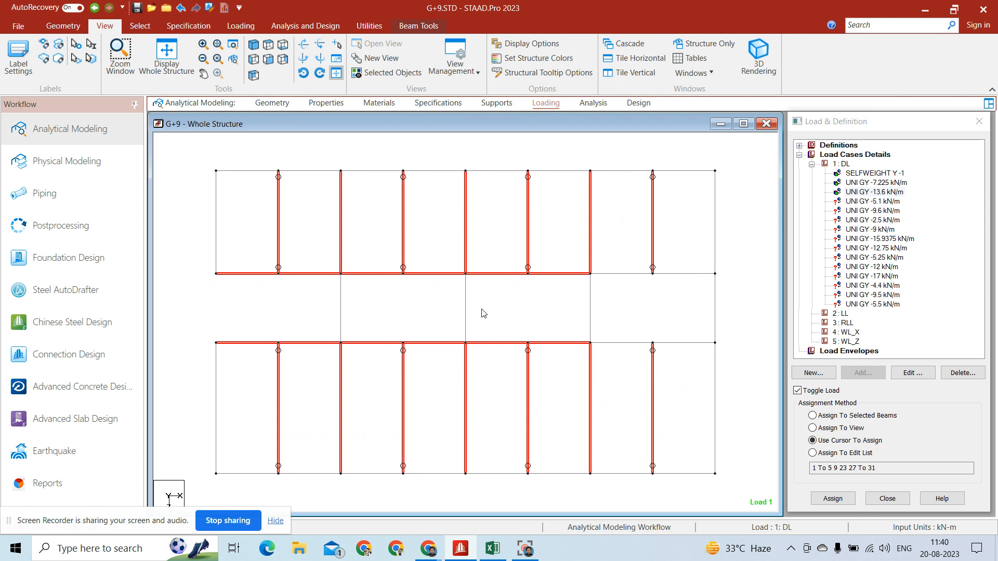
pyautogui.click(878, 201)
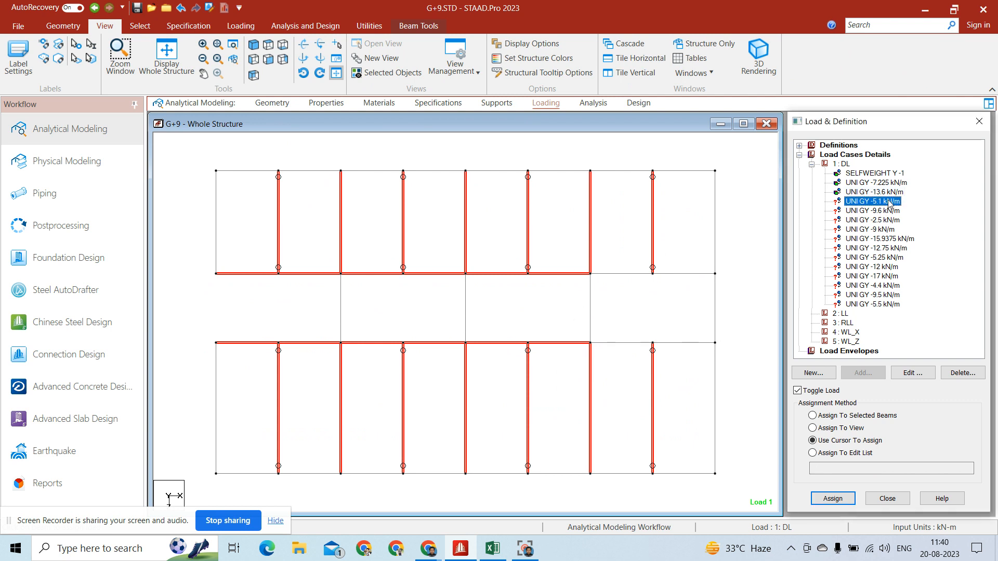
pyautogui.click(868, 415)
pyautogui.click(850, 498)
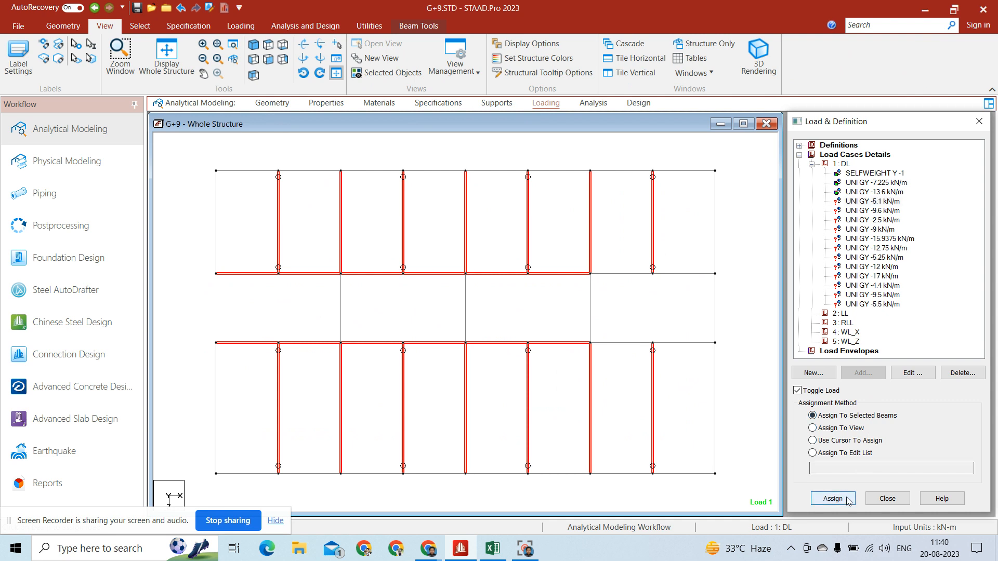
pyautogui.click(895, 356)
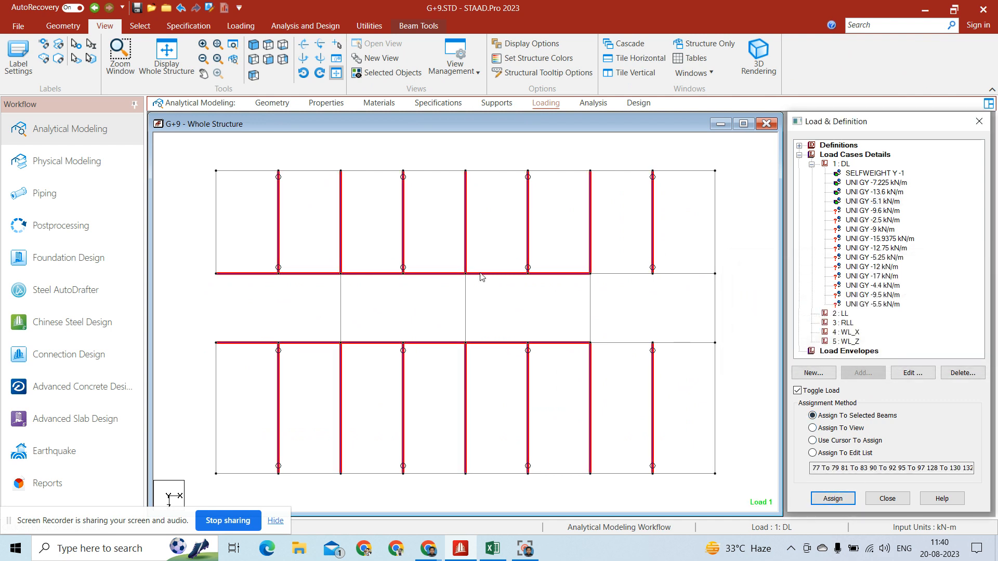
# Assign the -9.6 kN/m force to the perimeter beams of both outer rows in plan, leaving out the middle strip's end beams.
pyautogui.click(204, 165)
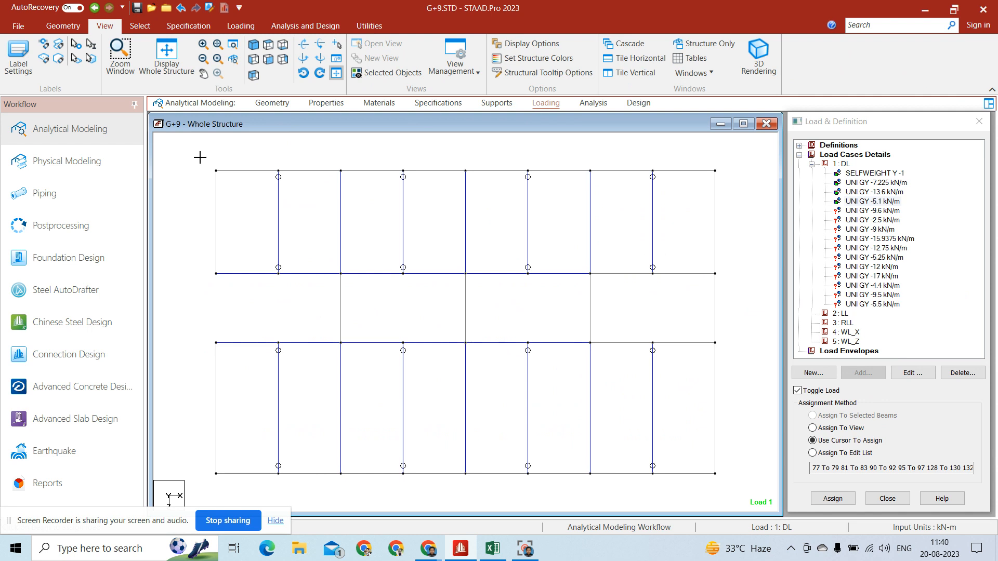
pyautogui.moveTo(201, 158); pyautogui.dragTo(222, 484)
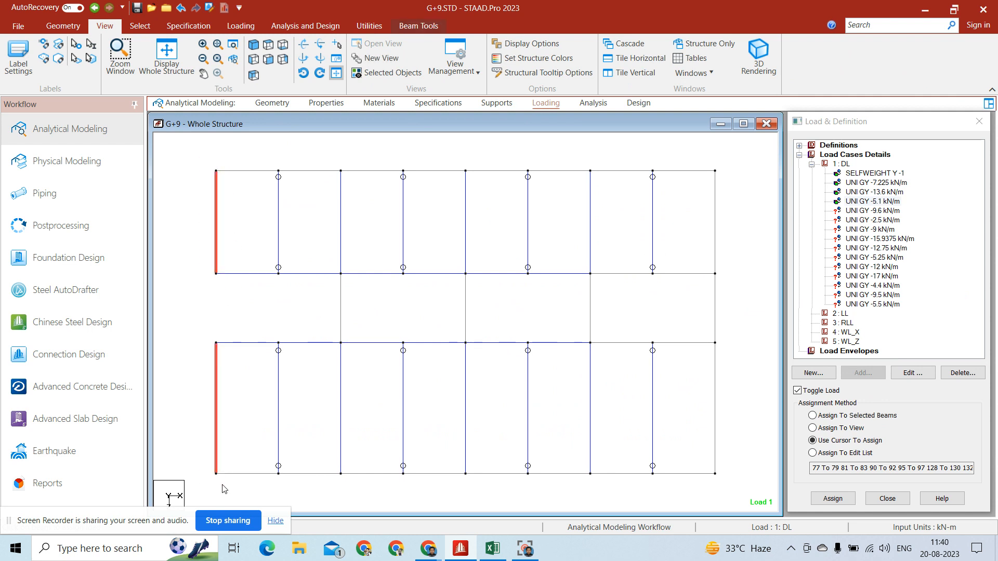
pyautogui.moveTo(197, 163); pyautogui.dragTo(753, 188)
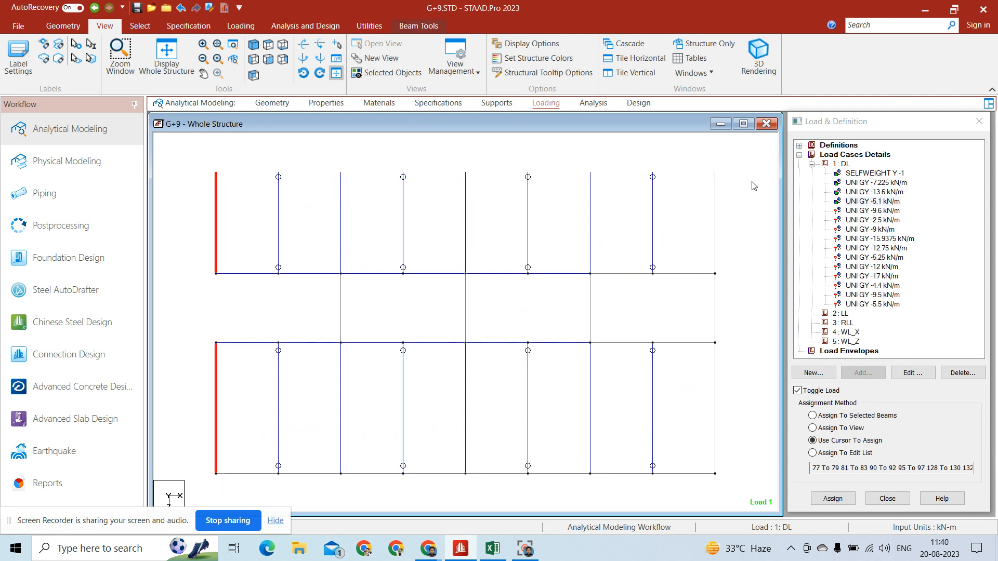
pyautogui.click(713, 235)
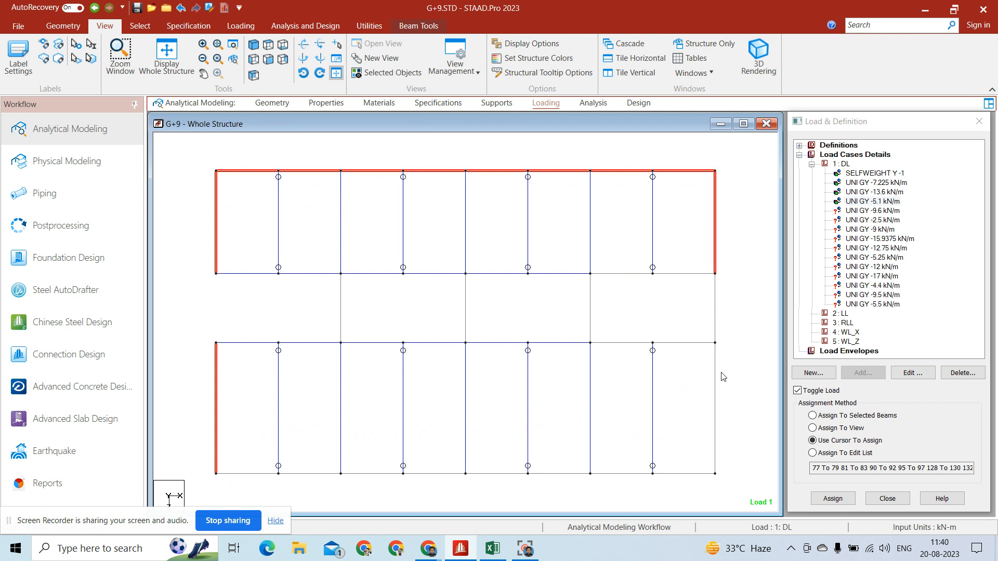
pyautogui.click(717, 385)
pyautogui.moveTo(729, 482); pyautogui.dragTo(207, 466)
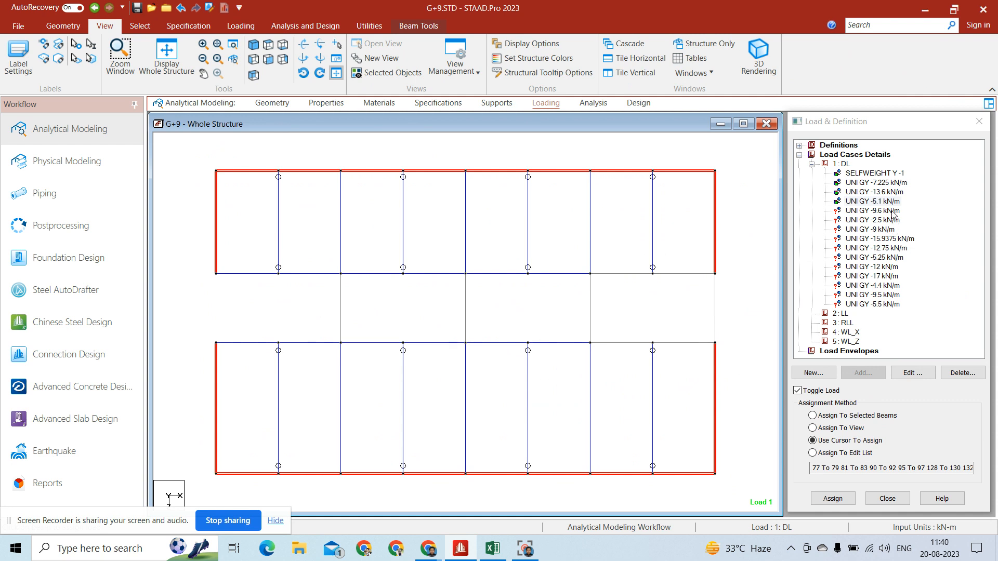
pyautogui.click(874, 211)
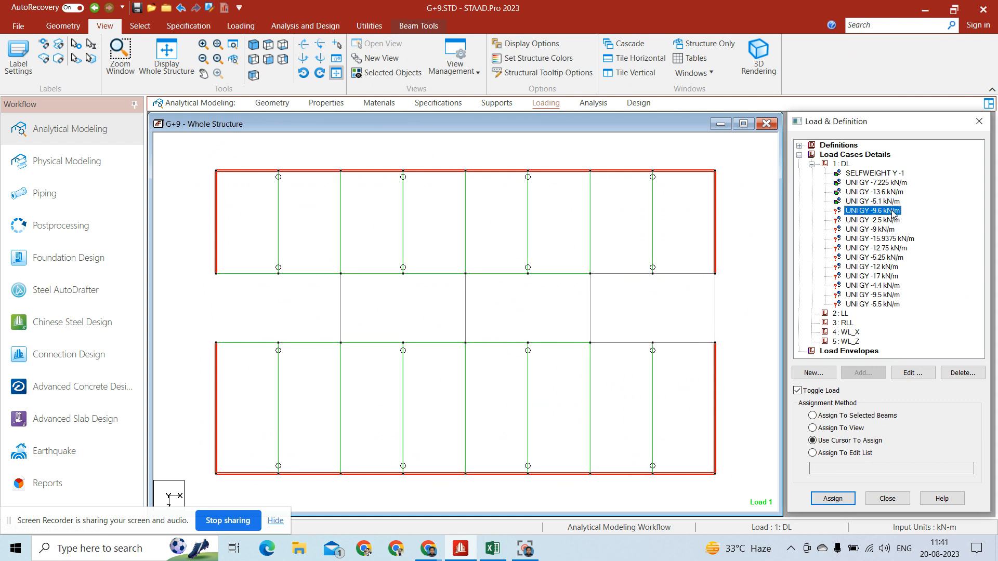
pyautogui.click(865, 418)
pyautogui.click(833, 498)
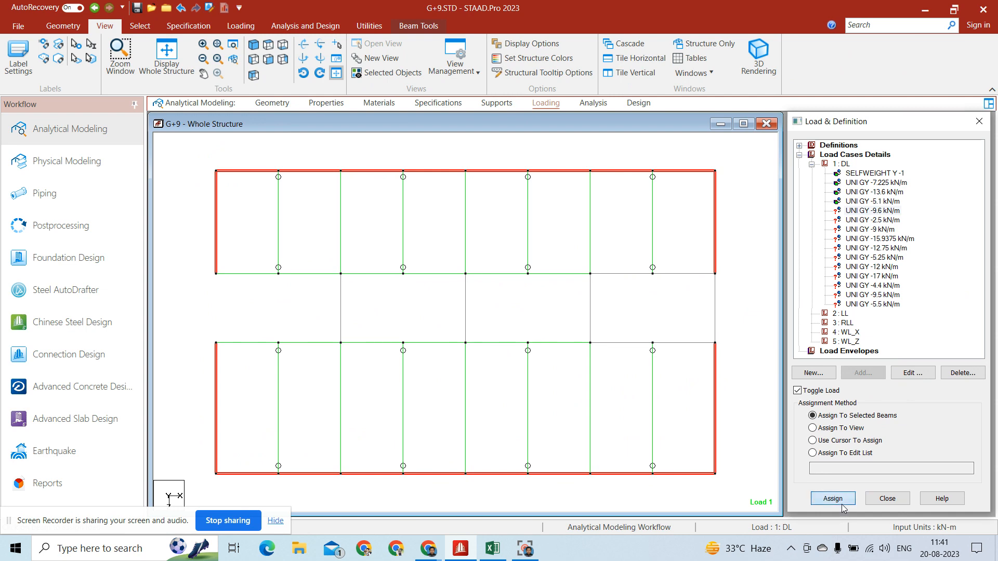
pyautogui.click(902, 356)
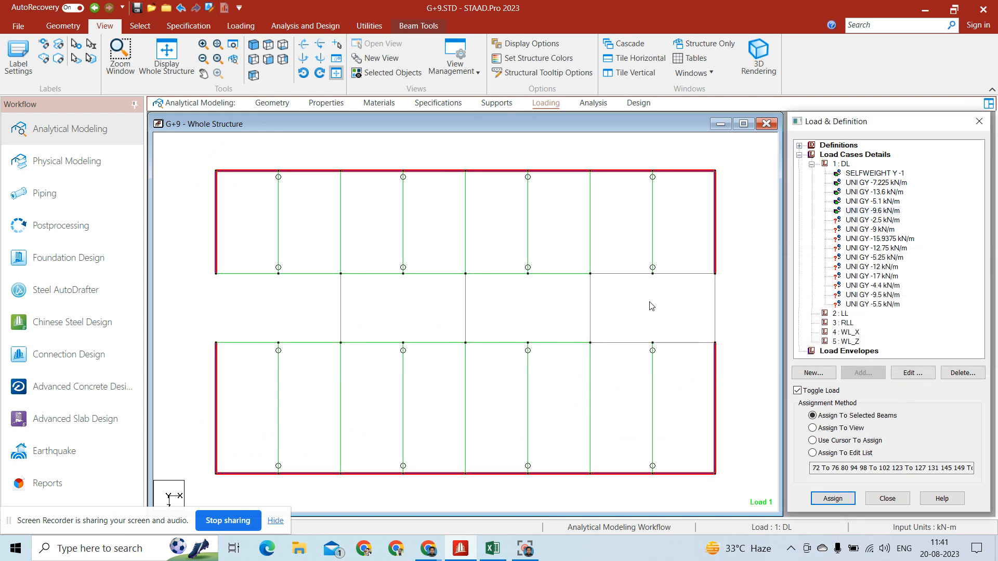
# Hide the load values, restore the whole structure, and isolate the main roof-level beams from front elevation, showing them in plan.
pyautogui.click(257, 48)
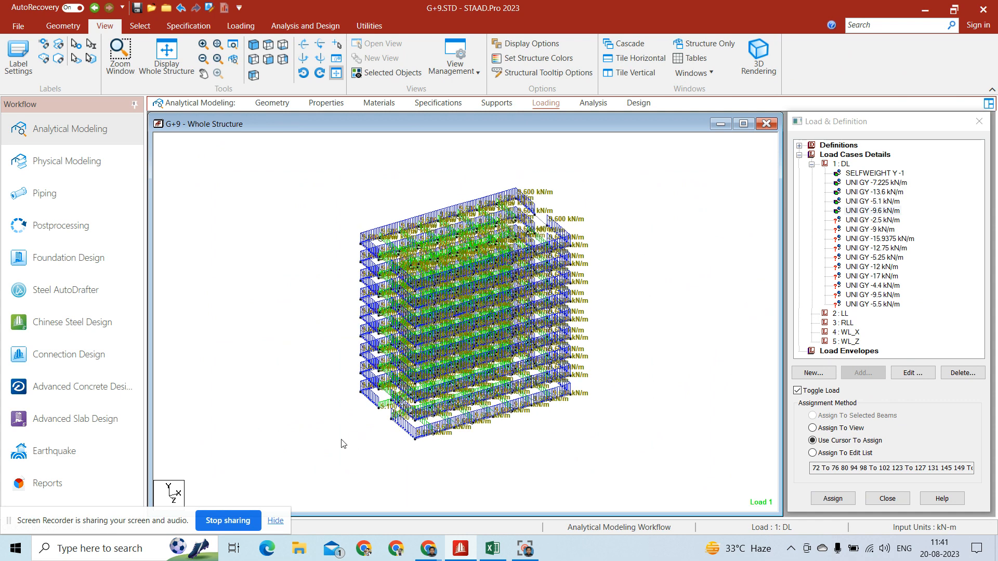
pyautogui.hotkey('shift', 'v')
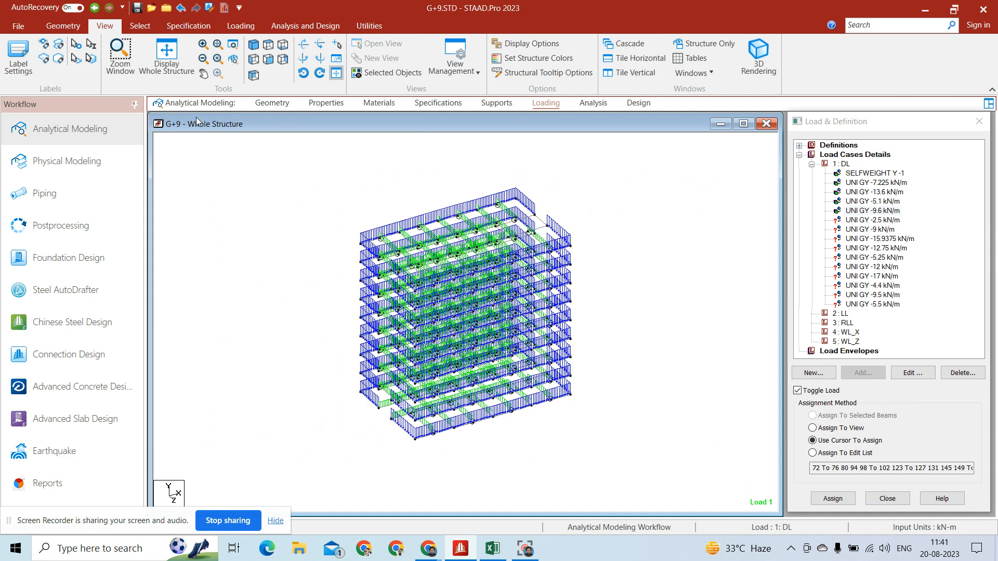
pyautogui.click(166, 52)
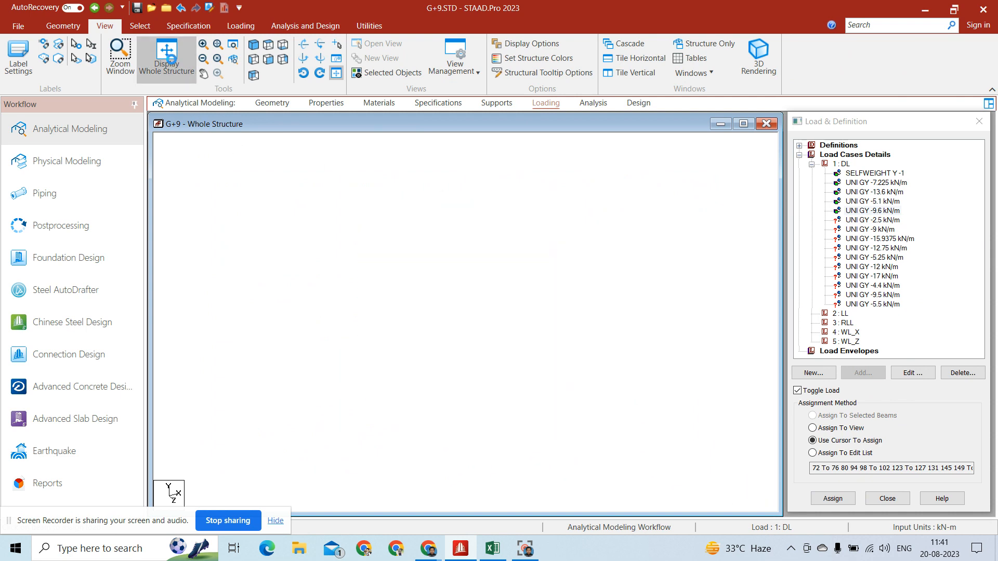
pyautogui.click(269, 62)
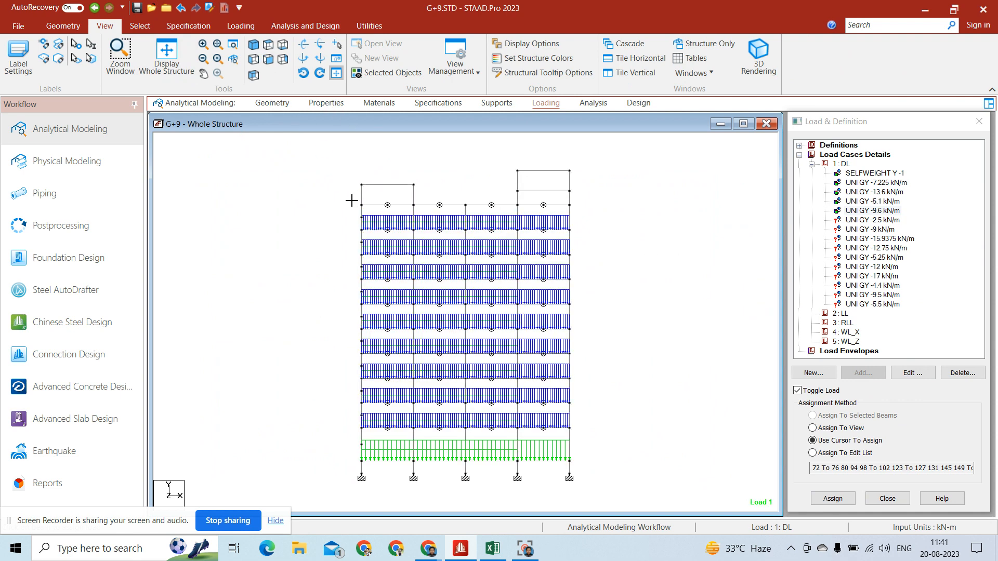
pyautogui.moveTo(351, 201); pyautogui.dragTo(592, 213)
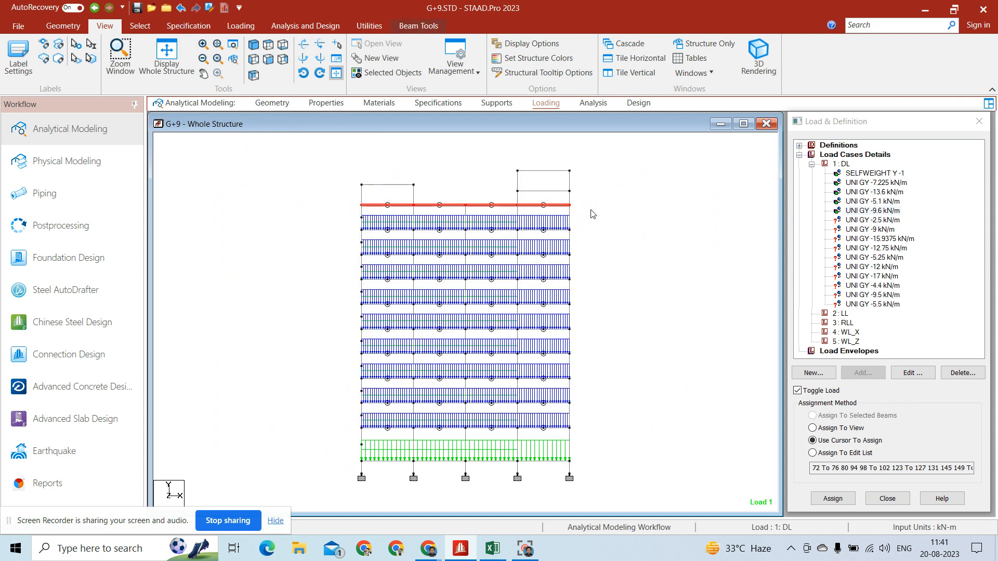
pyautogui.click(383, 77)
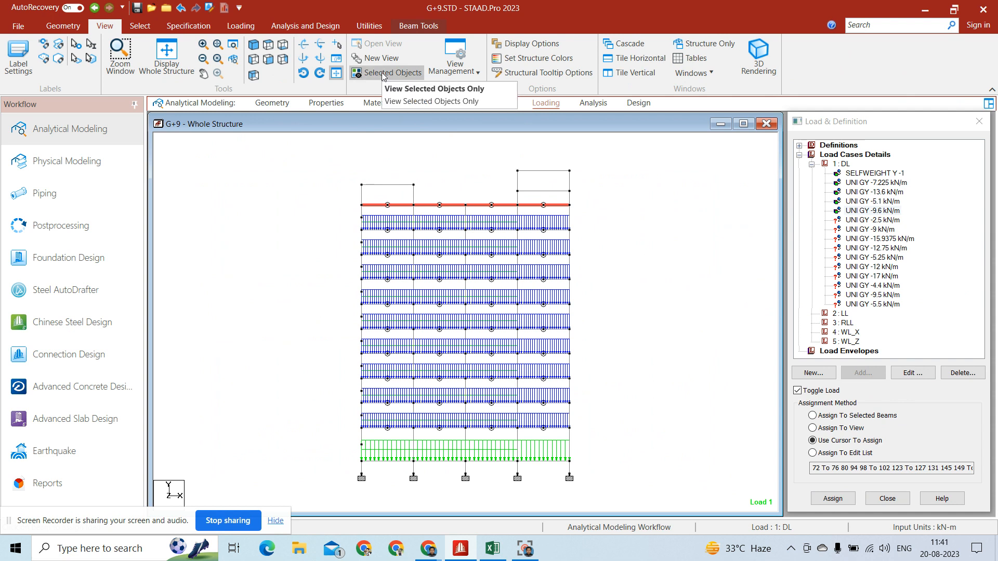
pyautogui.click(417, 99)
pyautogui.click(270, 49)
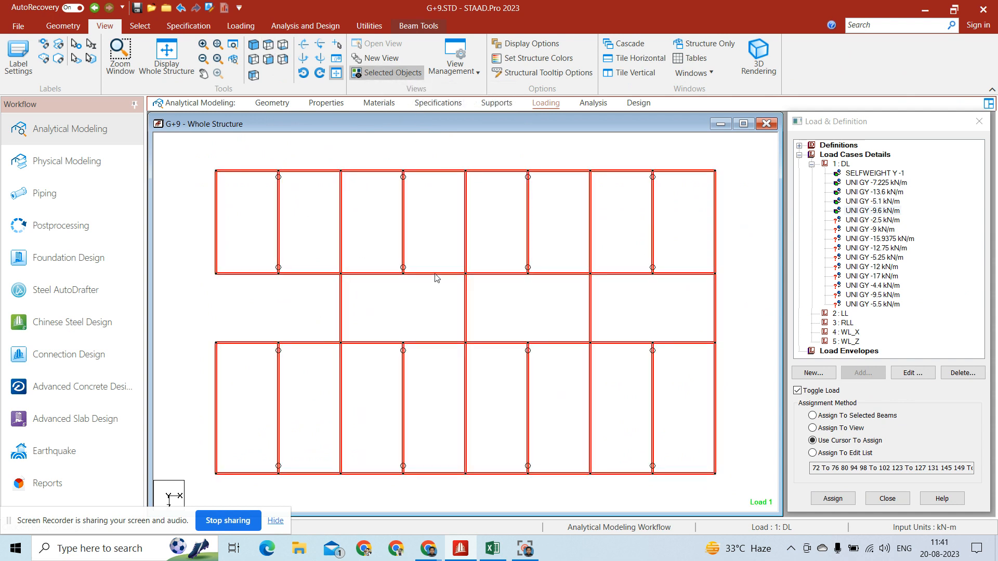
pyautogui.click(490, 297)
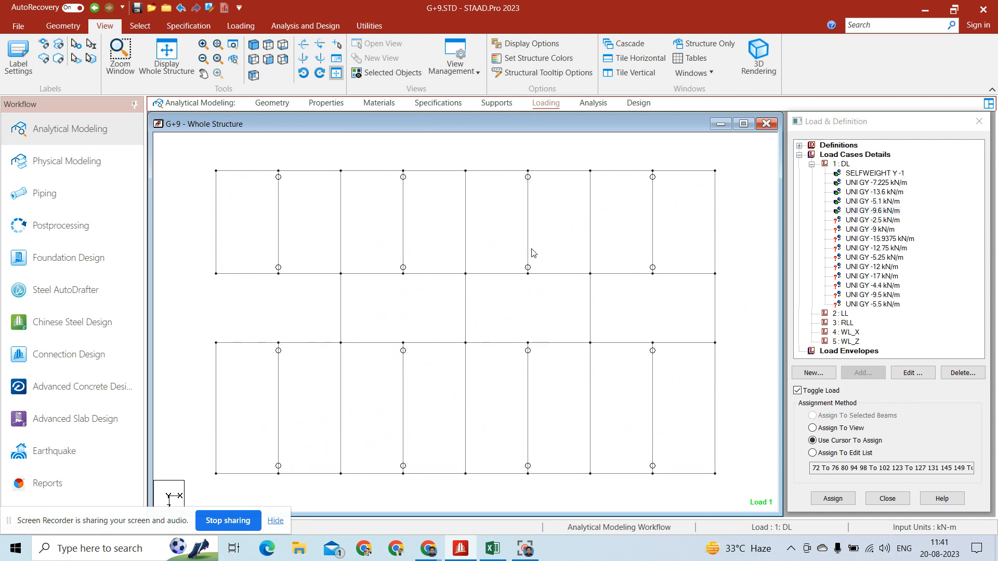
# Assign the -2.5 kN/m parapet load to the roof's perimeter beams along both long edges and the outer rows' end beams.
pyautogui.click(219, 195)
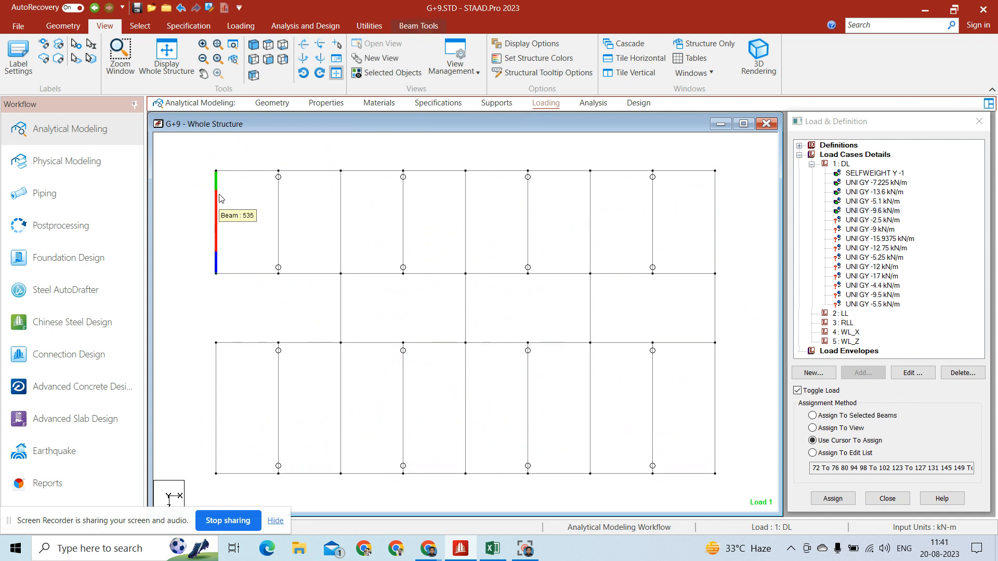
pyautogui.moveTo(187, 160); pyautogui.dragTo(732, 180)
pyautogui.keyDown('ctrl'); pyautogui.click(716, 200); pyautogui.keyUp('ctrl')
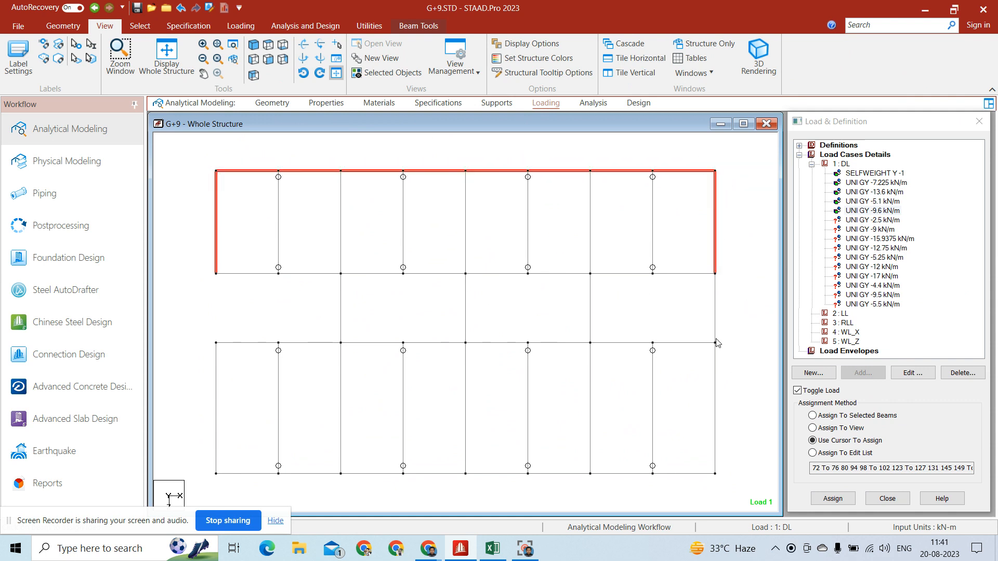
pyautogui.keyDown('ctrl'); pyautogui.click(717, 375); pyautogui.keyUp('ctrl')
pyautogui.keyDown('ctrl'); pyautogui.moveTo(728, 486); pyautogui.dragTo(196, 461); pyautogui.keyUp('ctrl')
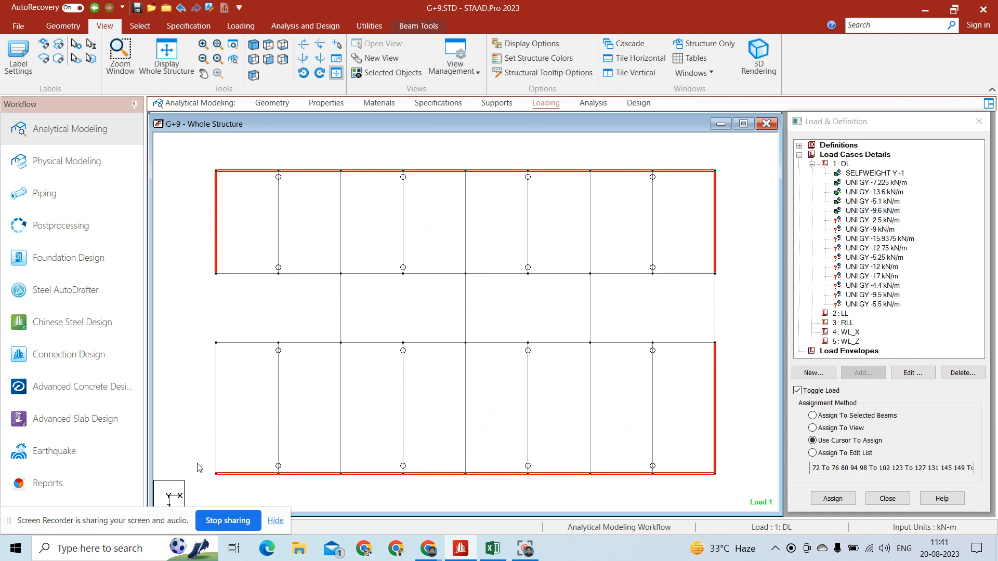
pyautogui.keyDown('ctrl'); pyautogui.click(216, 440); pyautogui.keyUp('ctrl')
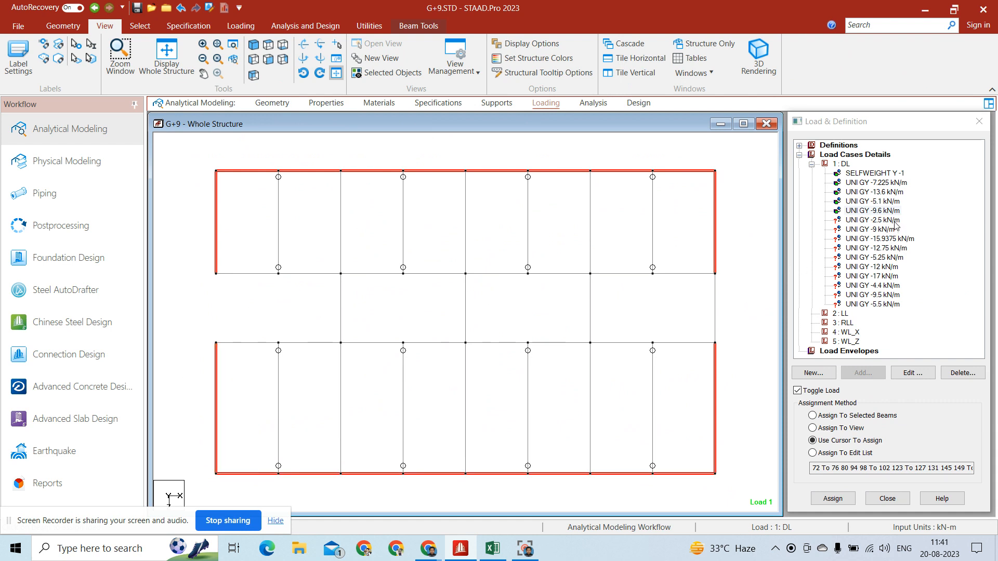
pyautogui.click(878, 221)
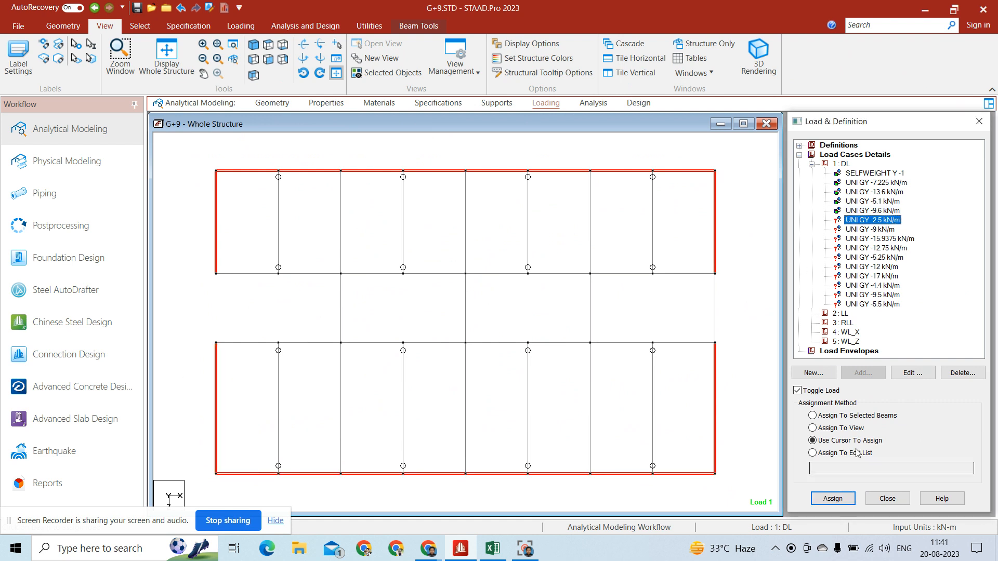
pyautogui.click(863, 416)
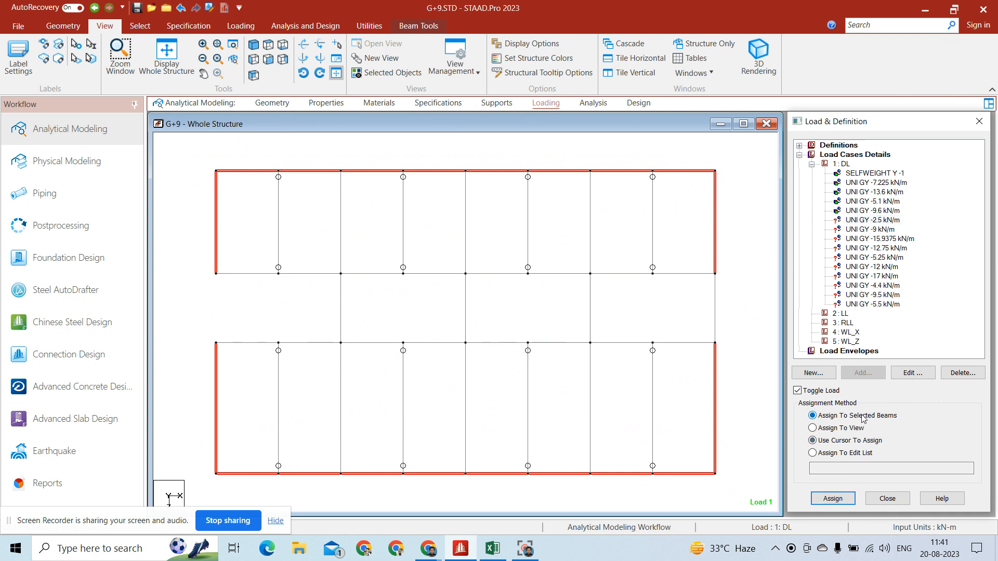
pyautogui.click(831, 499)
pyautogui.click(898, 354)
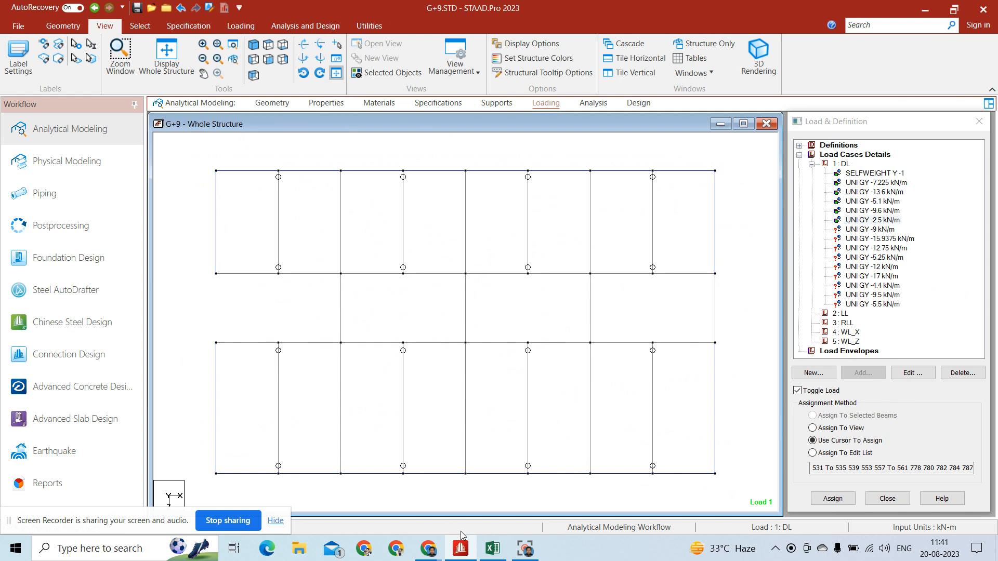
# Check the stair half-landing wall load in the Excel load calculation, then isolate STAAD.Pro's minimum-X end frame in side elevation.
pyautogui.click(504, 461)
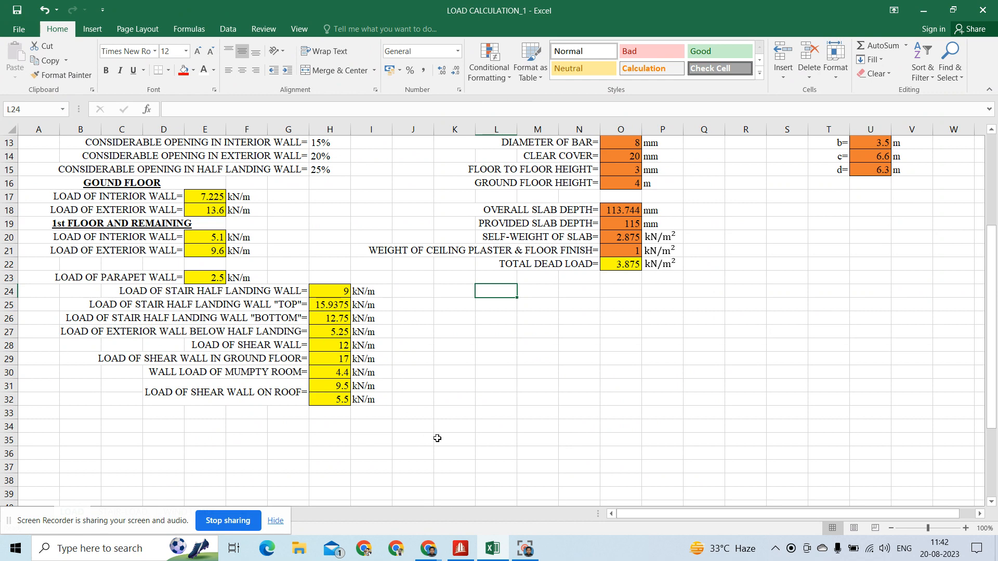
pyautogui.click(460, 548)
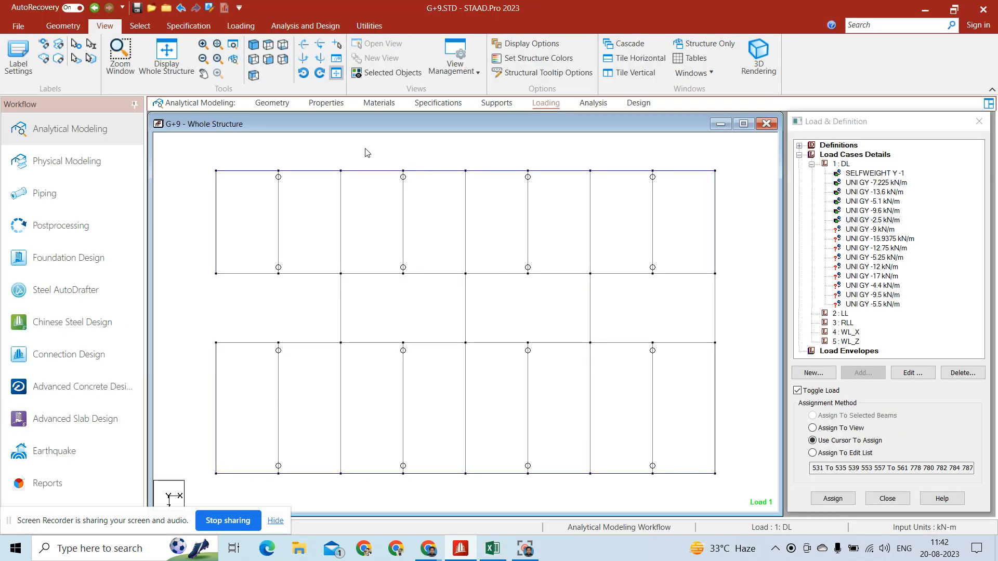
pyautogui.click(171, 58)
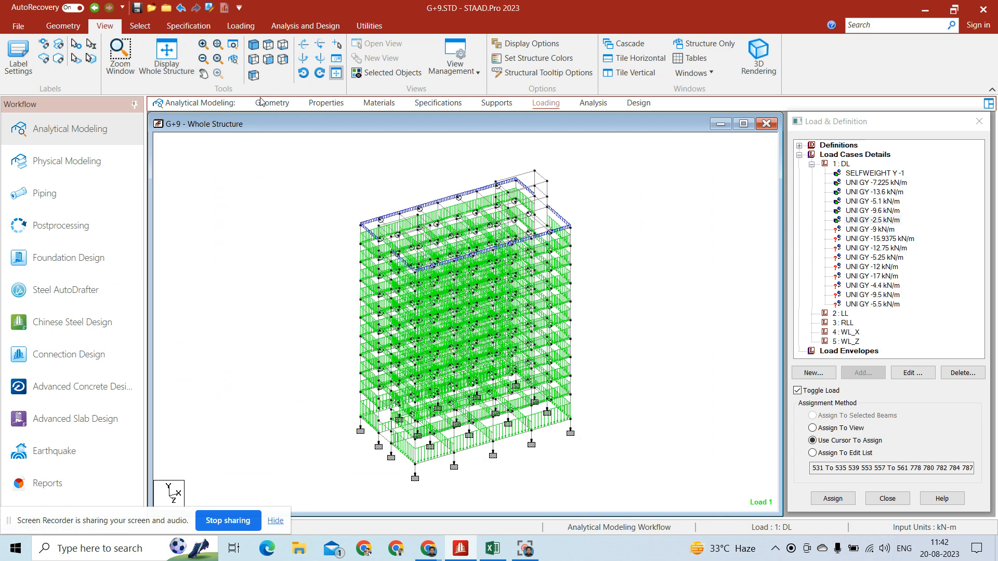
pyautogui.click(268, 44)
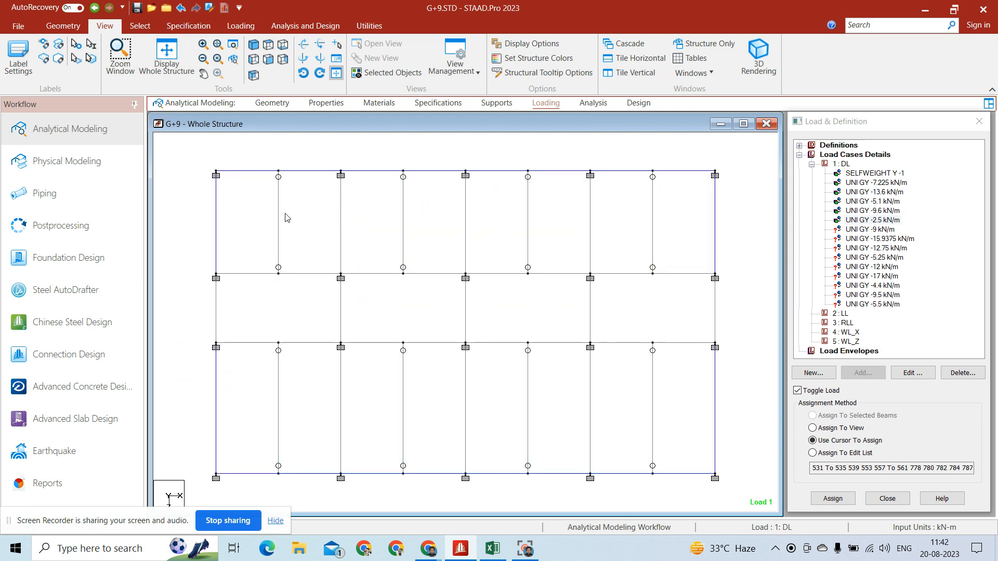
pyautogui.moveTo(208, 156); pyautogui.dragTo(217, 481)
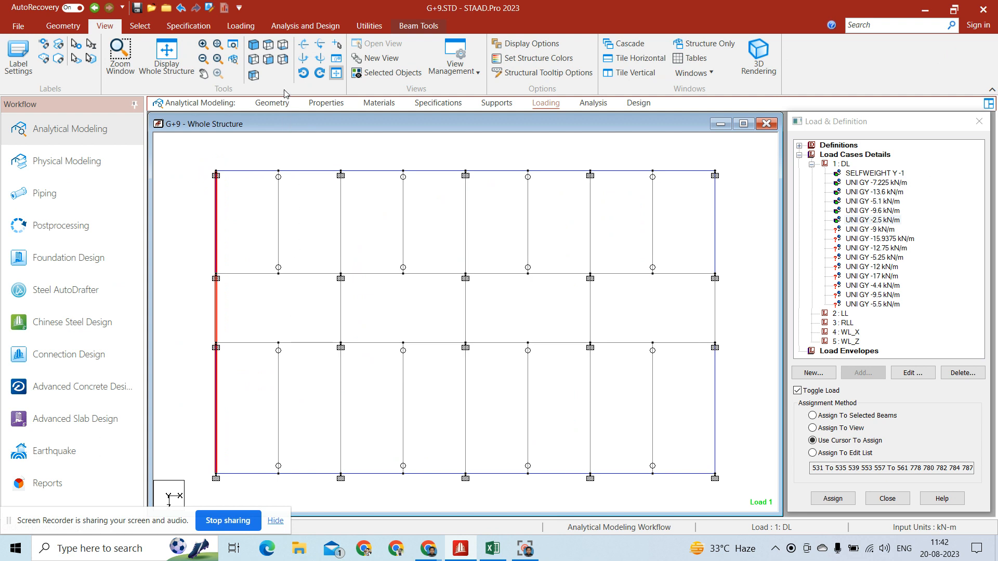
pyautogui.click(393, 74)
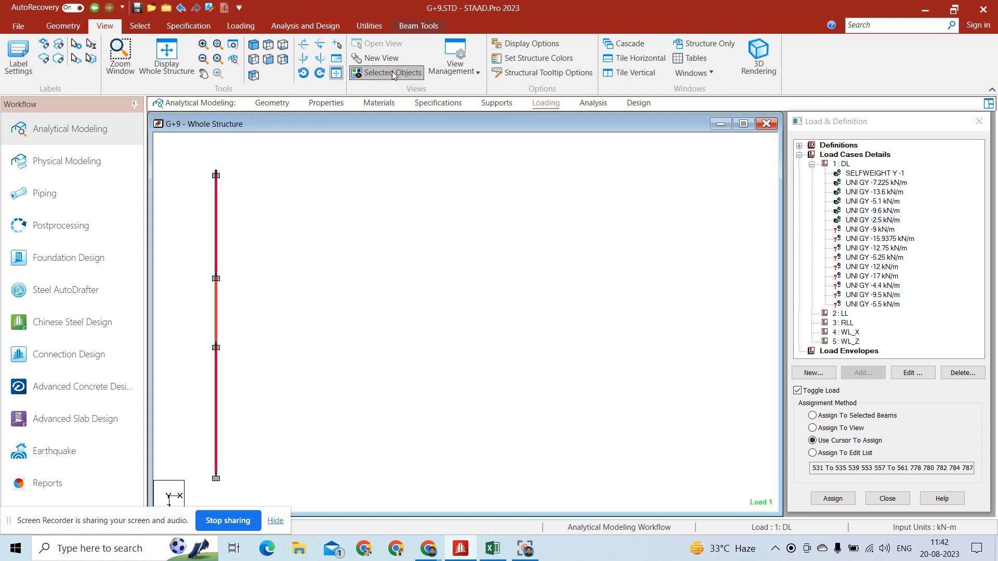
pyautogui.click(255, 60)
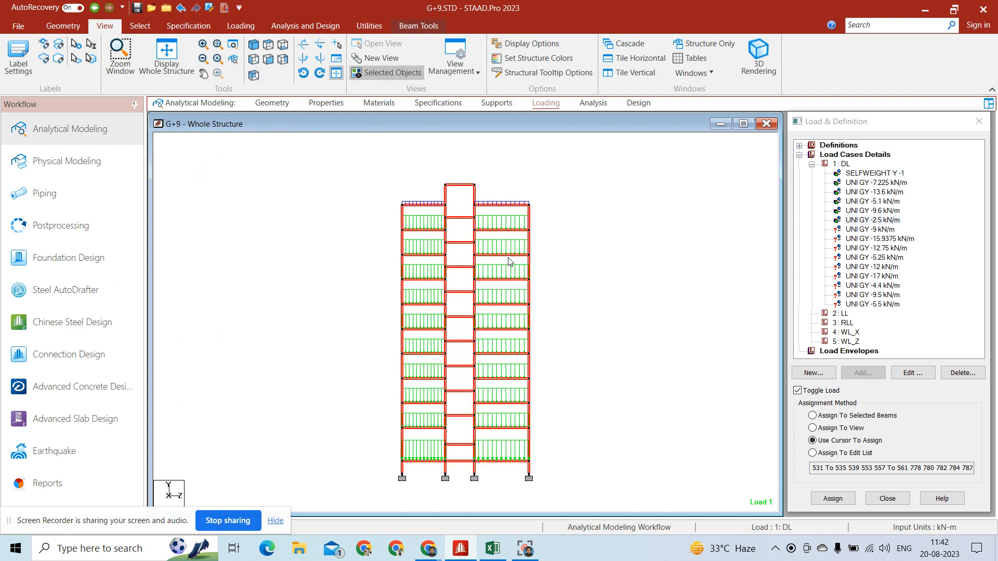
# Assign the -9 kN/m stair half-landing wall load to the eight intermediate mid-storey beams of the central bay, excluding the lowest and highest.
pyautogui.click(609, 247)
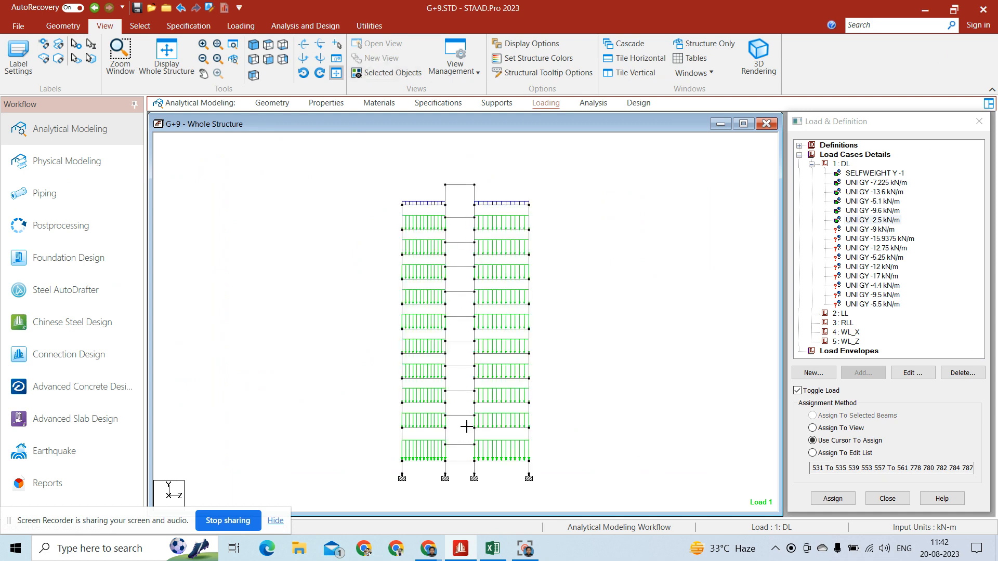
pyautogui.moveTo(466, 426); pyautogui.dragTo(461, 231)
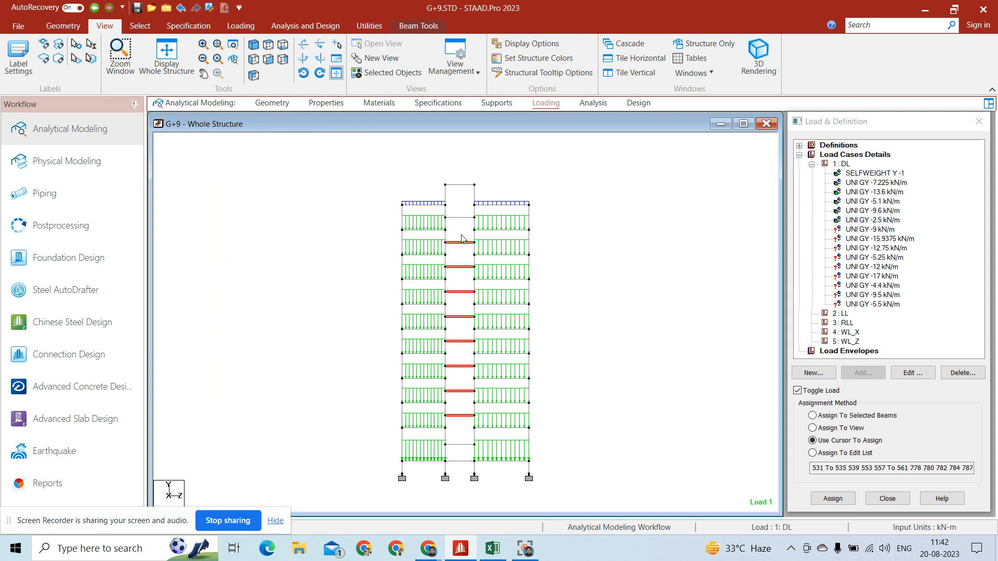
pyautogui.click(890, 230)
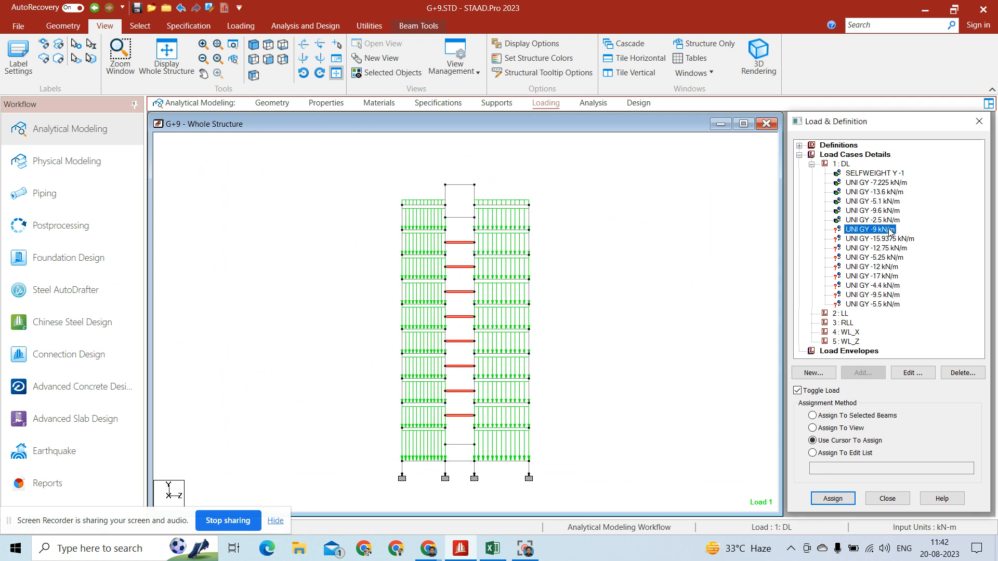
pyautogui.click(856, 416)
pyautogui.click(832, 499)
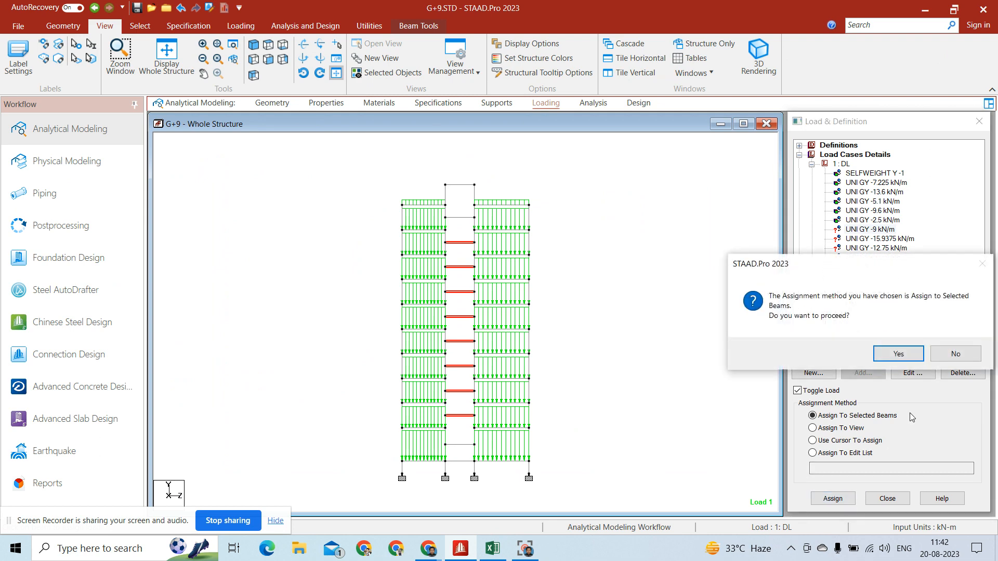
pyautogui.click(907, 354)
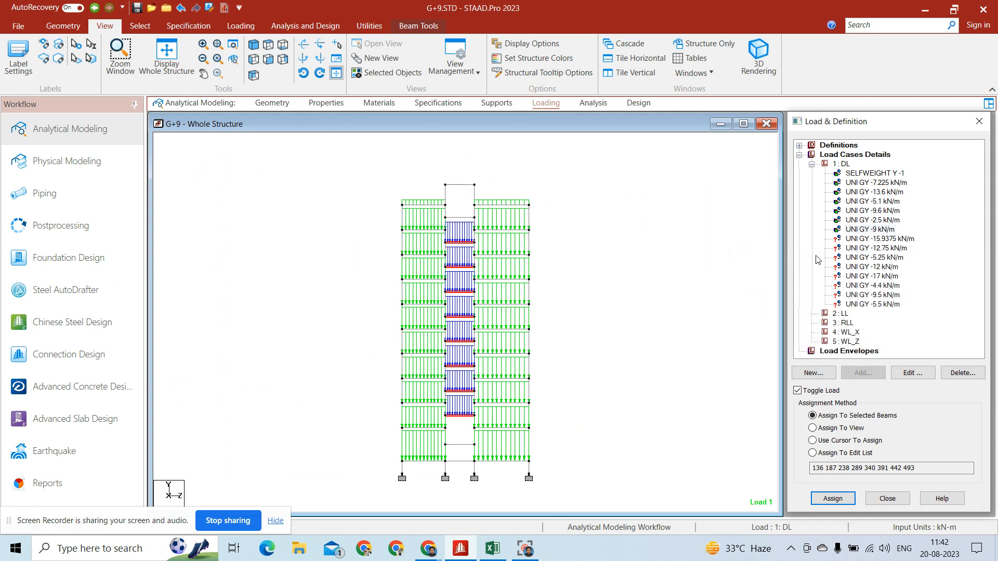
# Assign the -15.9375 kN/m dead load to the central bay's highest mid-storey beam.
pyautogui.click(461, 217)
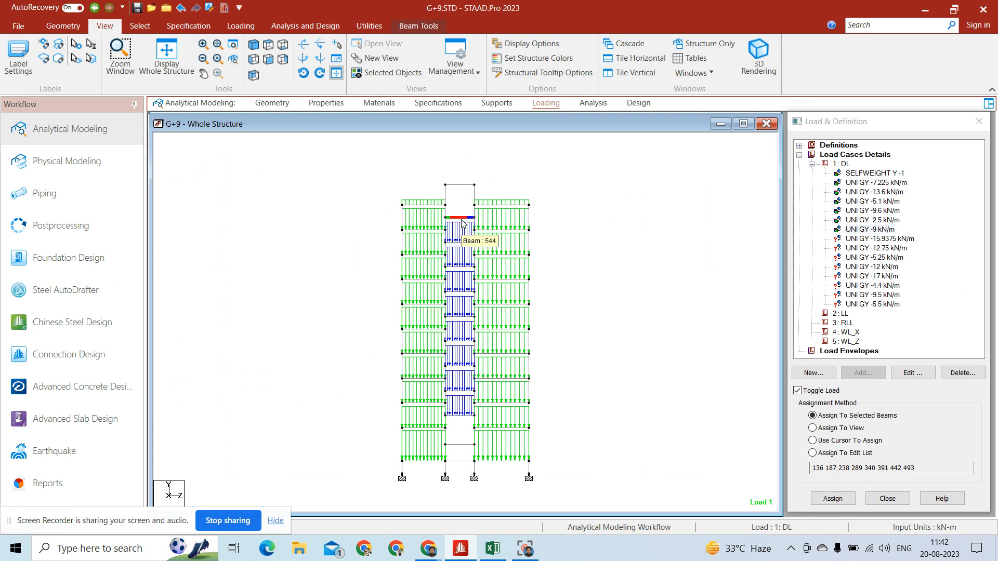
pyautogui.click(896, 239)
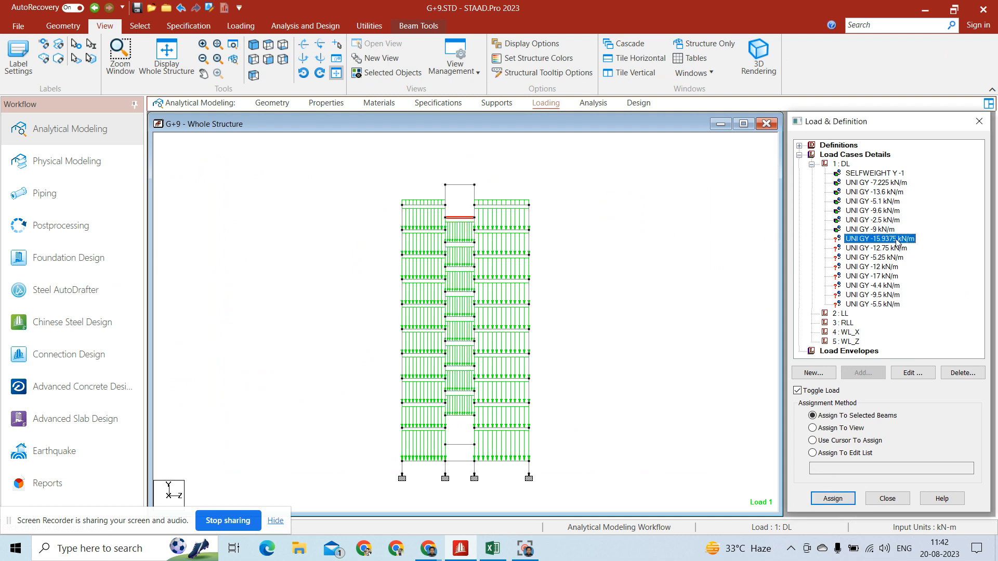
pyautogui.click(841, 497)
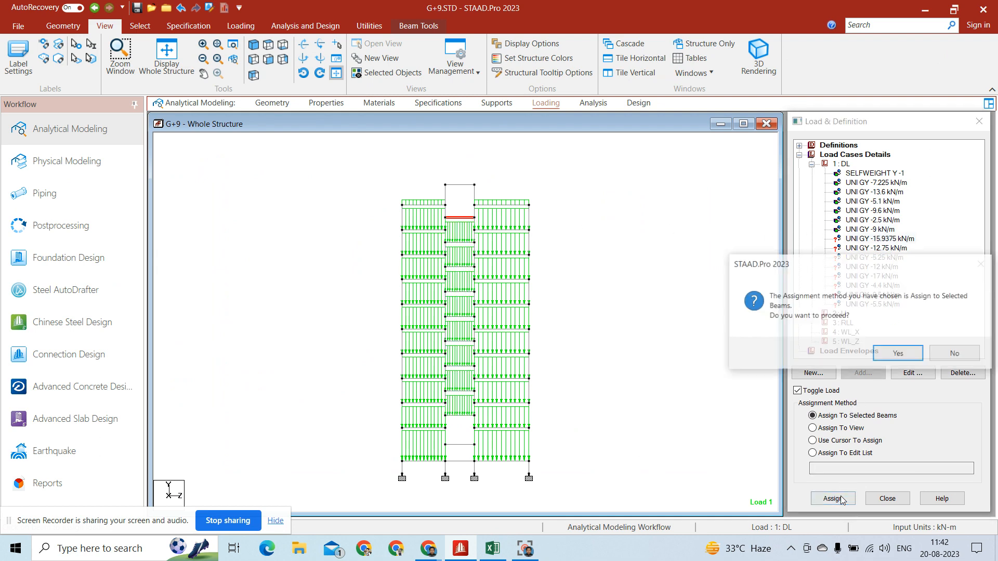
pyautogui.click(899, 354)
# Assign the -12.75 kN/m dead load to the central bay's lowest mid-storey beam.
pyautogui.click(896, 249)
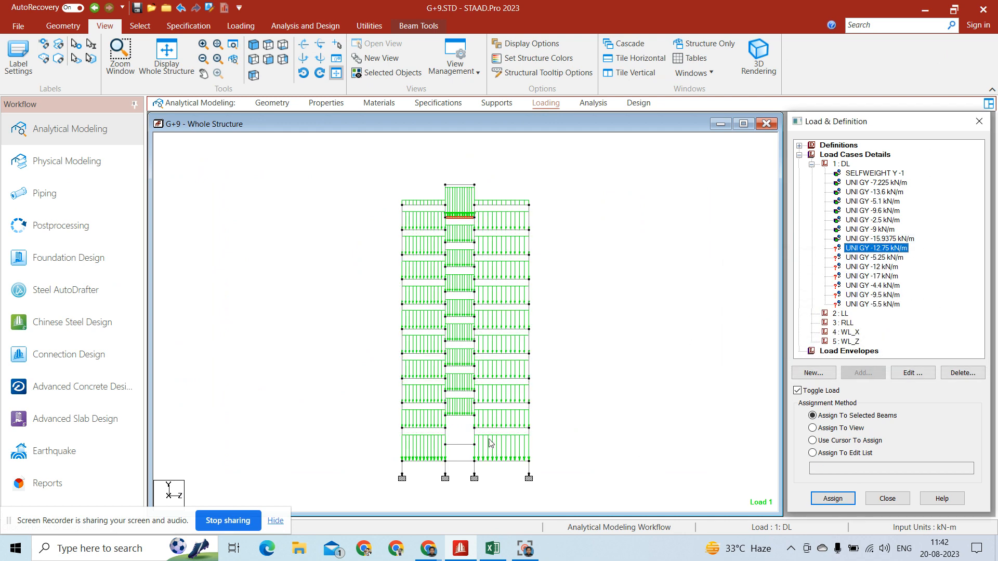
pyautogui.click(460, 445)
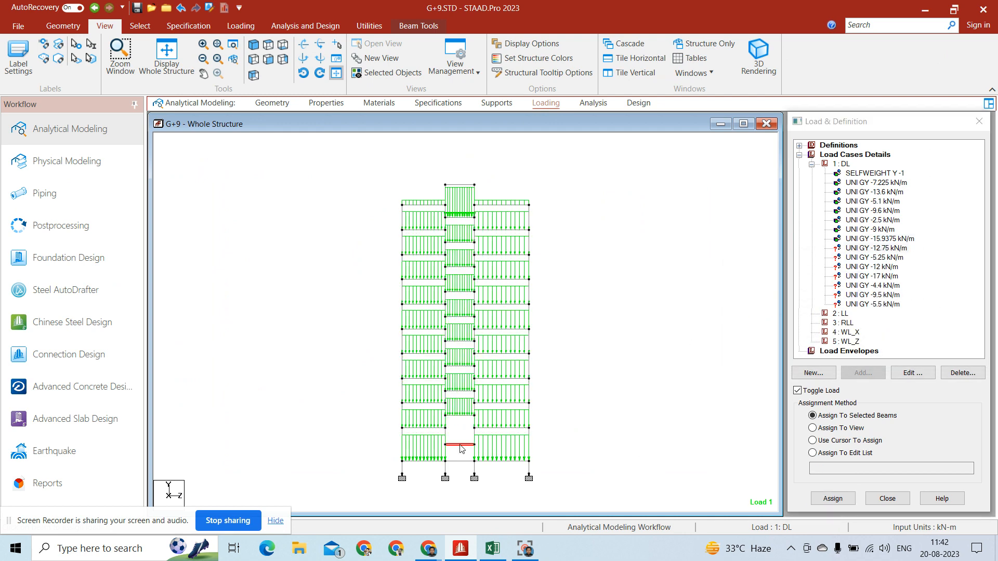
pyautogui.click(893, 248)
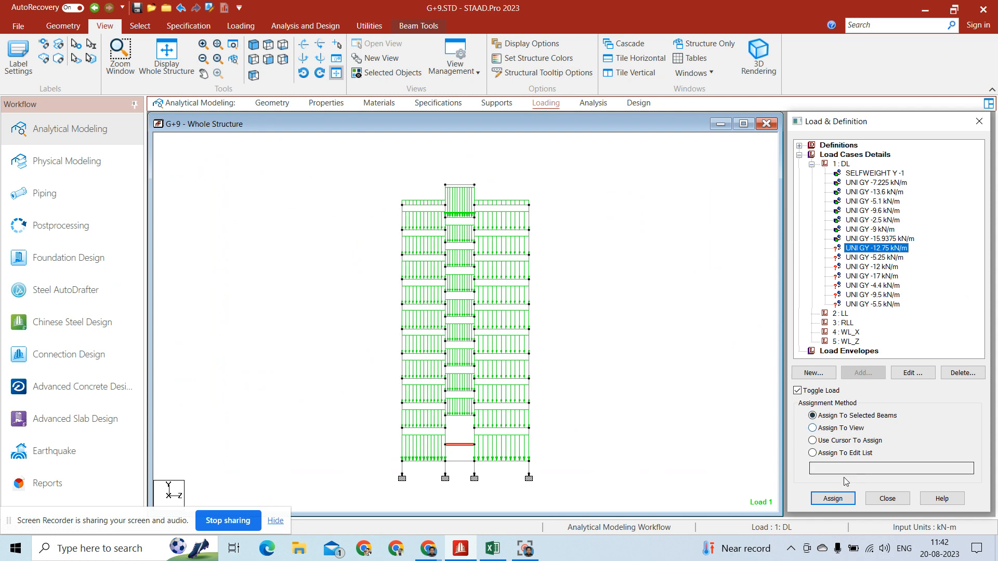
pyautogui.click(832, 499)
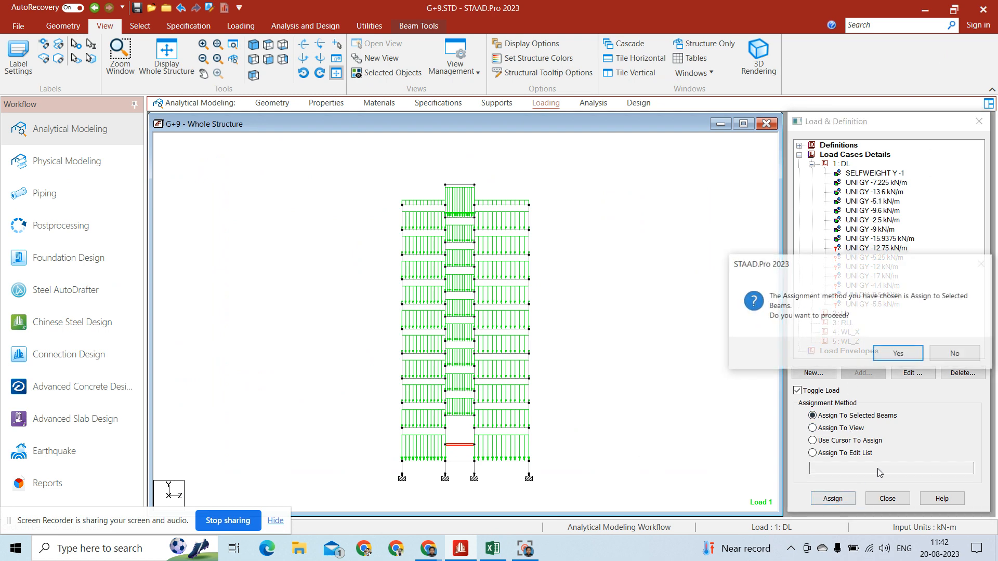
pyautogui.click(898, 354)
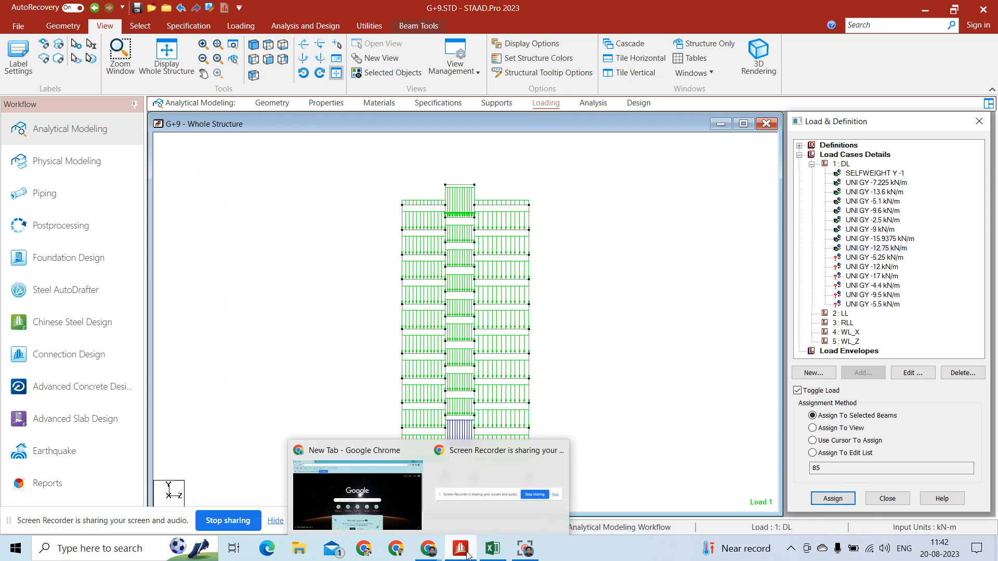
# Assign the -5.25 kN/m dead load to the central bay's base-level beam in the end frame.
pyautogui.moveTo(469, 554)
pyautogui.moveTo(483, 499)
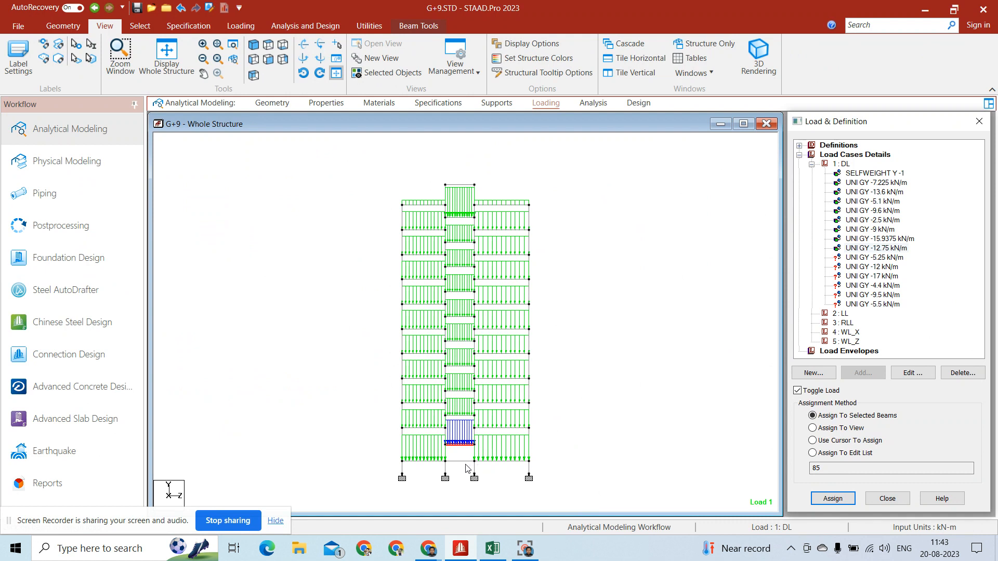
pyautogui.click(460, 461)
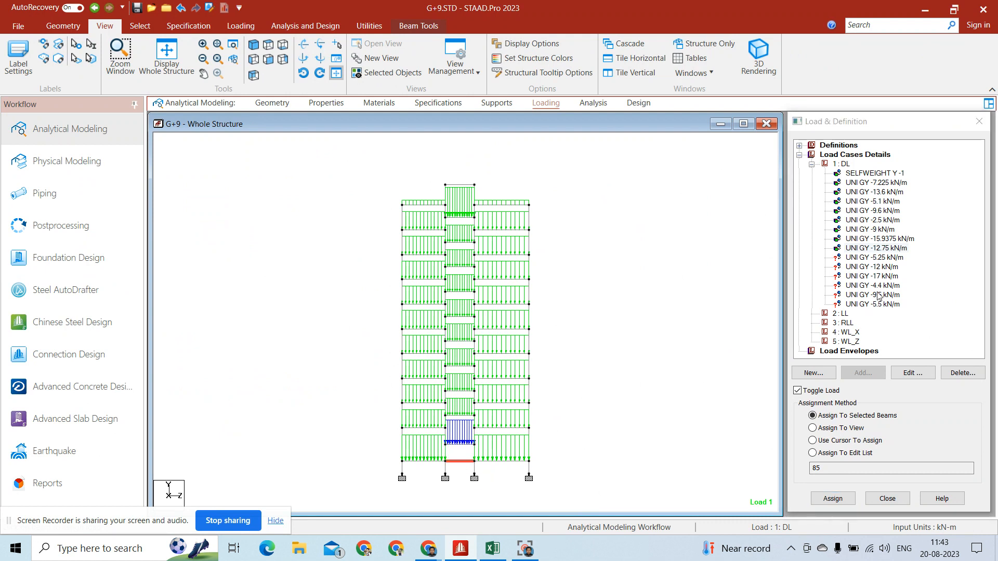
pyautogui.click(884, 258)
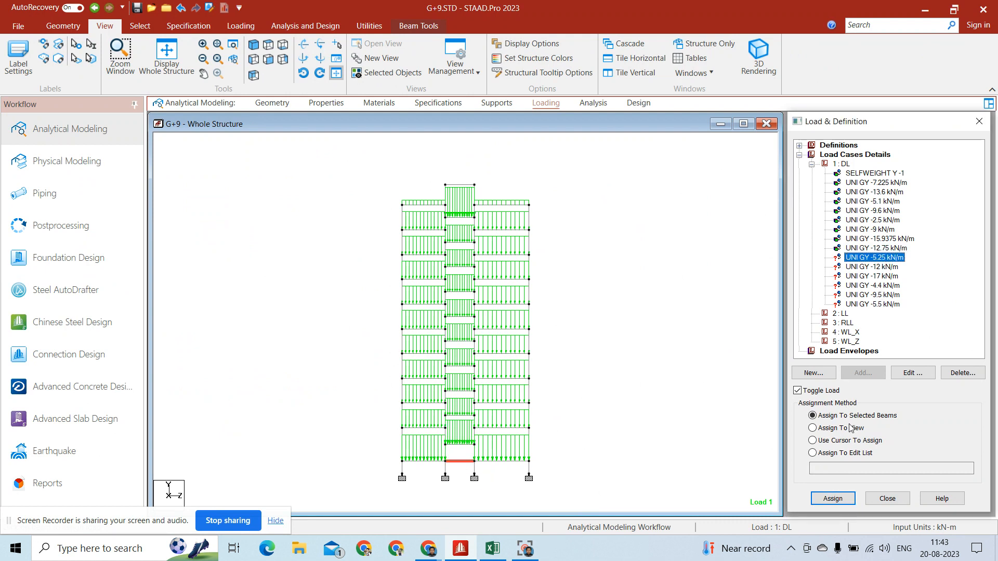
pyautogui.click(832, 499)
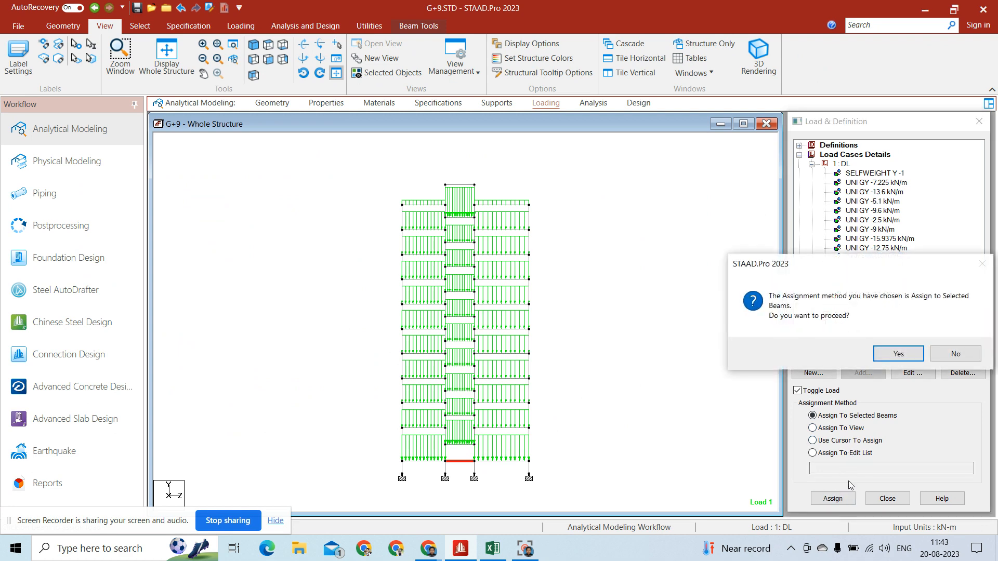
pyautogui.click(897, 355)
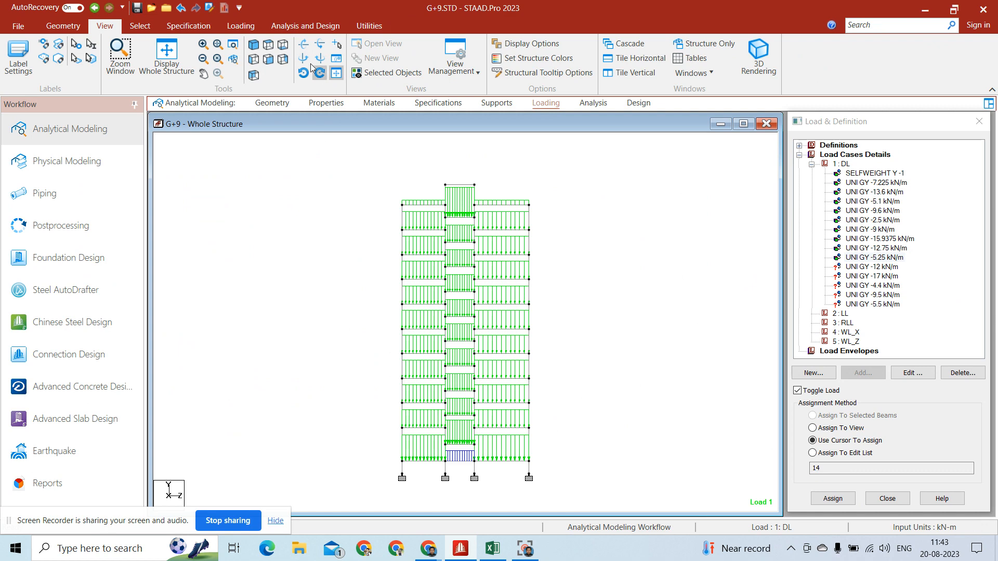
# Restore the whole structure, then isolate the middle bay at the maximum-X end from plan and show it in isometric view.
pyautogui.click(161, 54)
pyautogui.click(269, 44)
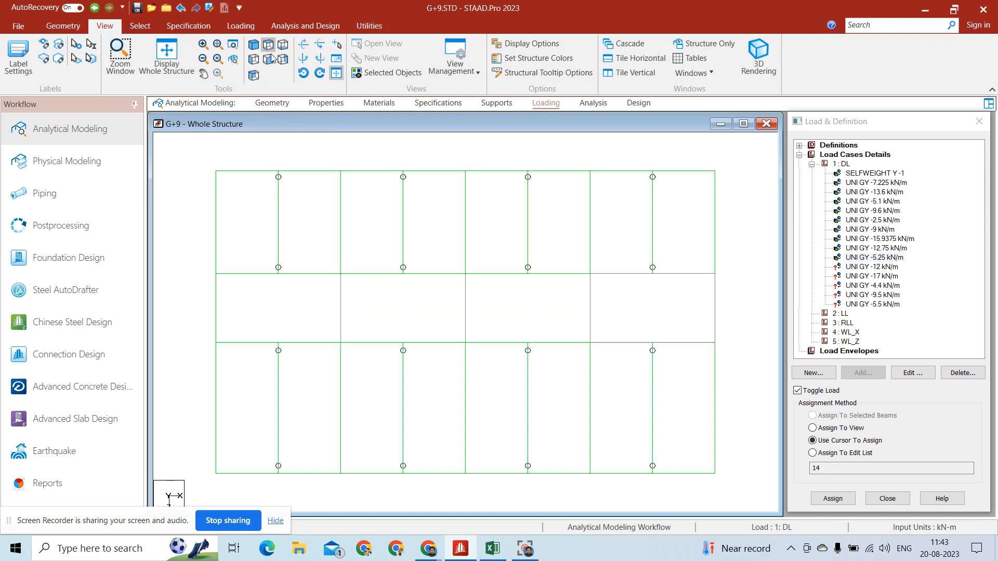
pyautogui.click(586, 273)
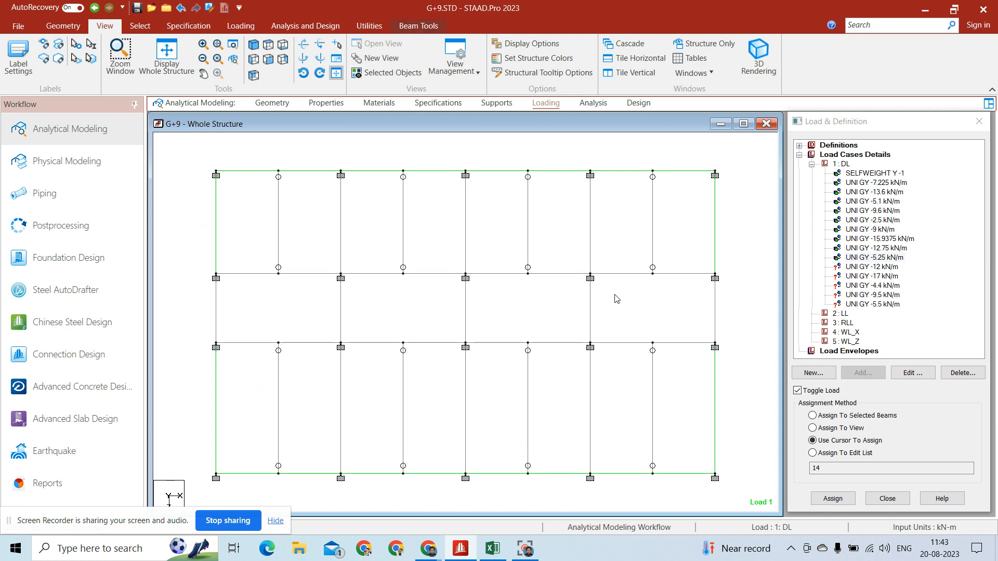
pyautogui.click(584, 270)
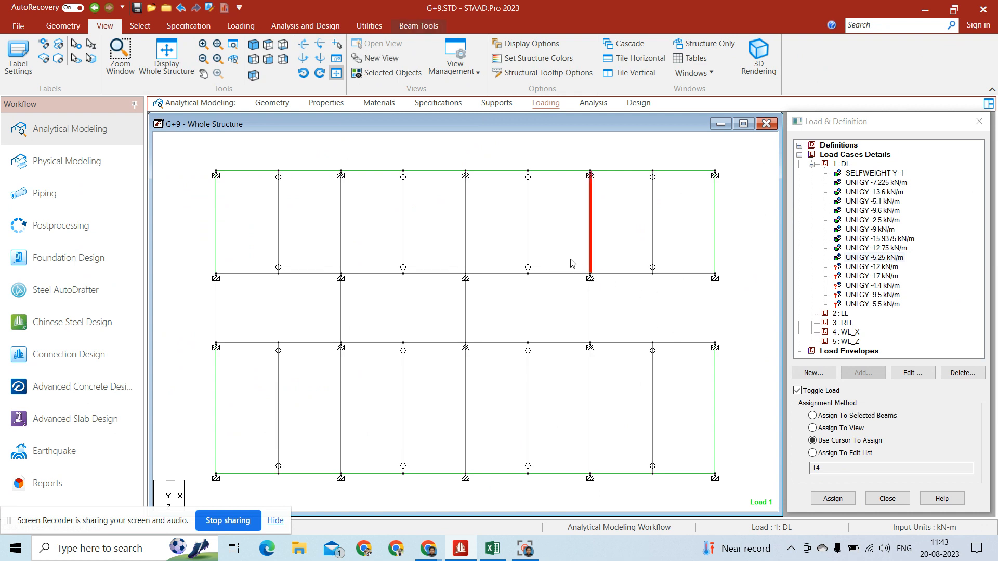
pyautogui.moveTo(573, 263); pyautogui.dragTo(728, 356)
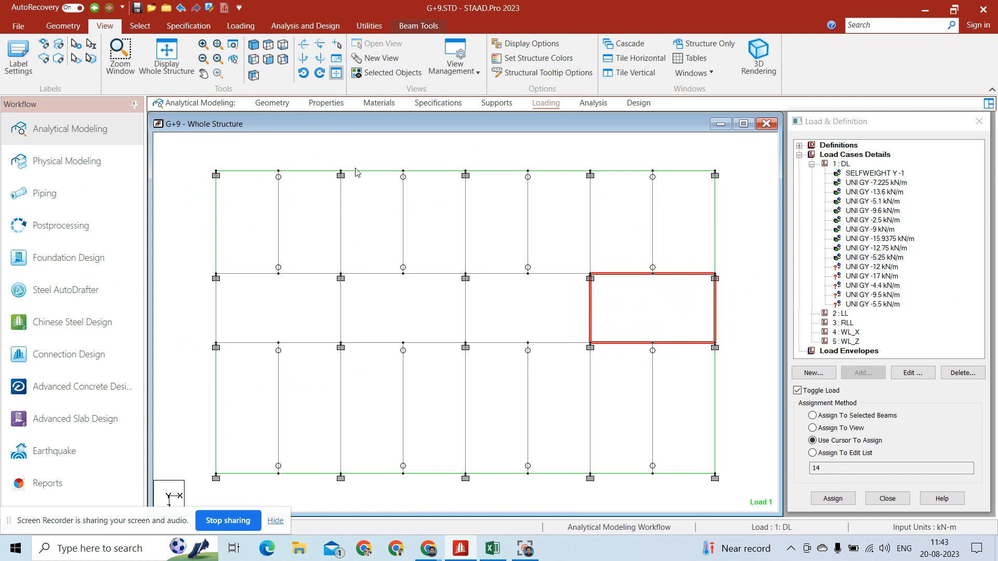
pyautogui.click(386, 73)
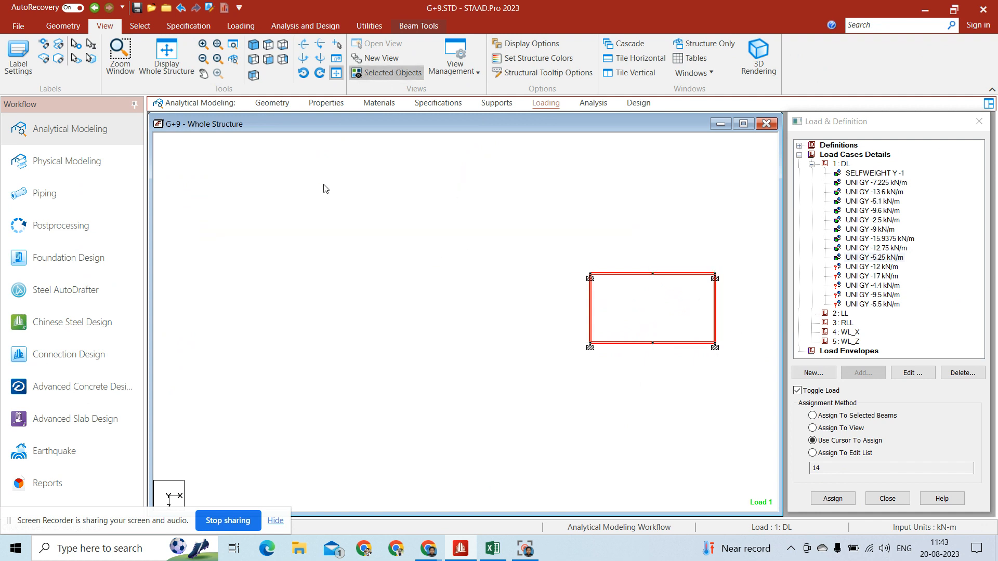
pyautogui.click(255, 47)
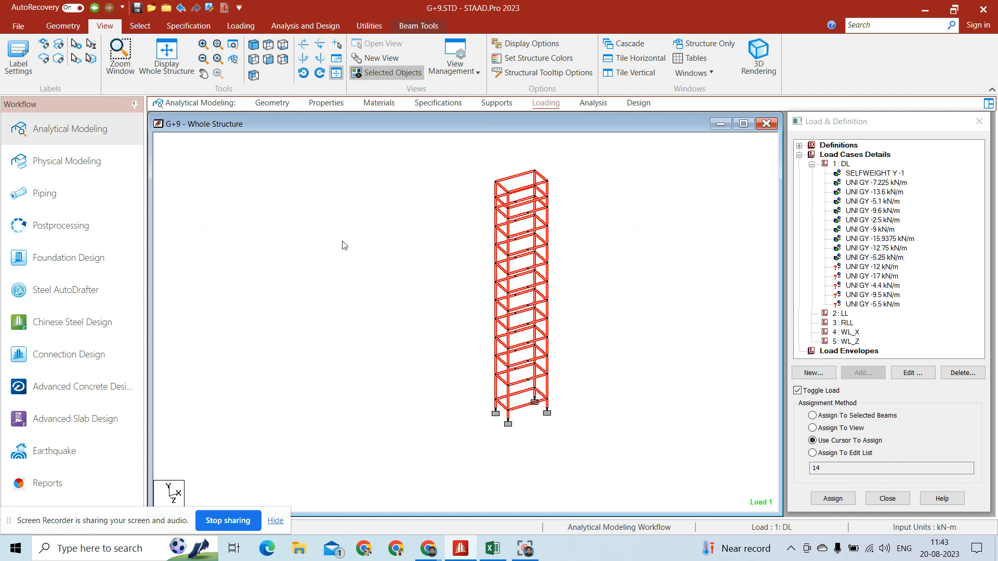
pyautogui.click(379, 273)
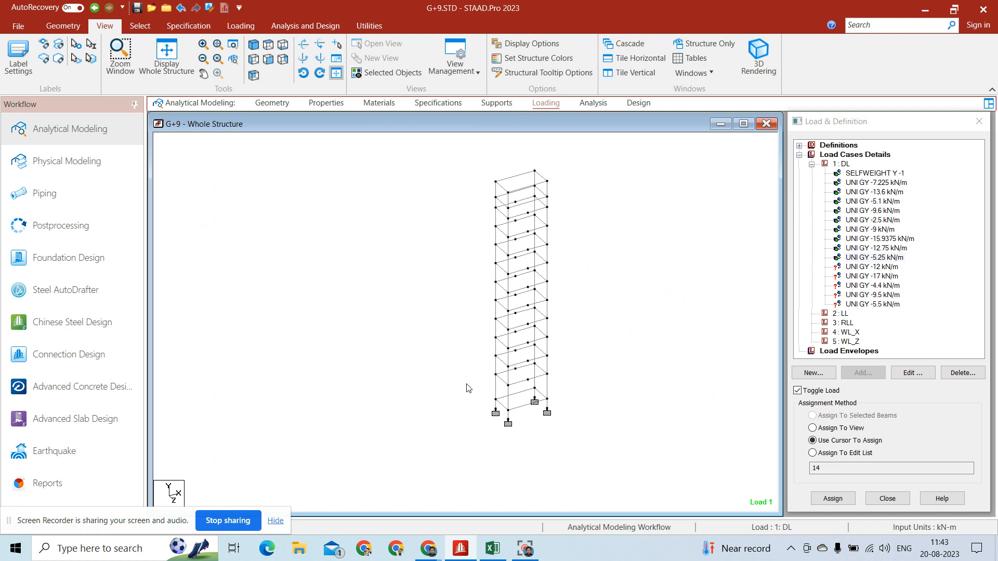
# Check the geometry details of the base-level outer end beam in the isolated bay.
pyautogui.click(522, 393)
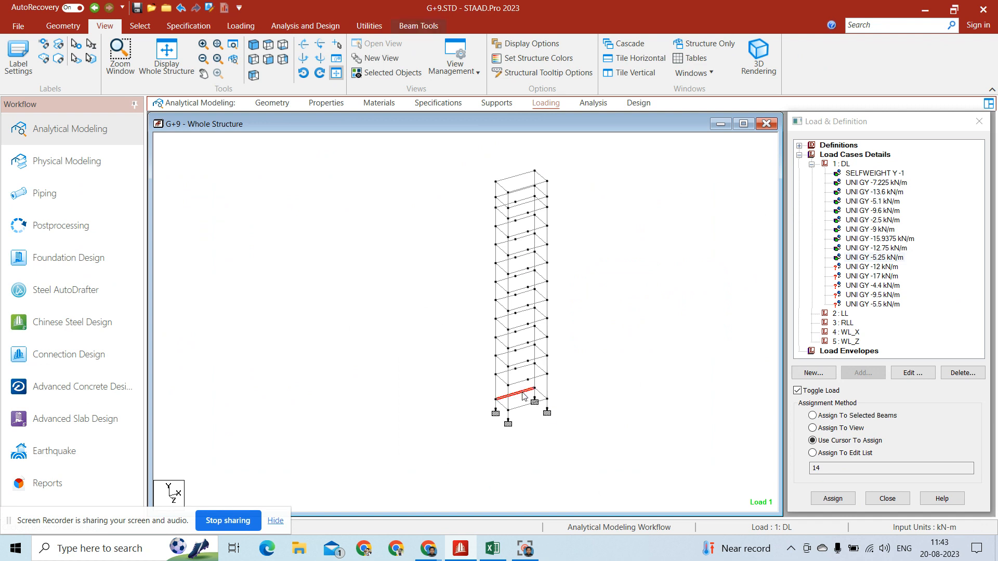
pyautogui.click(540, 392)
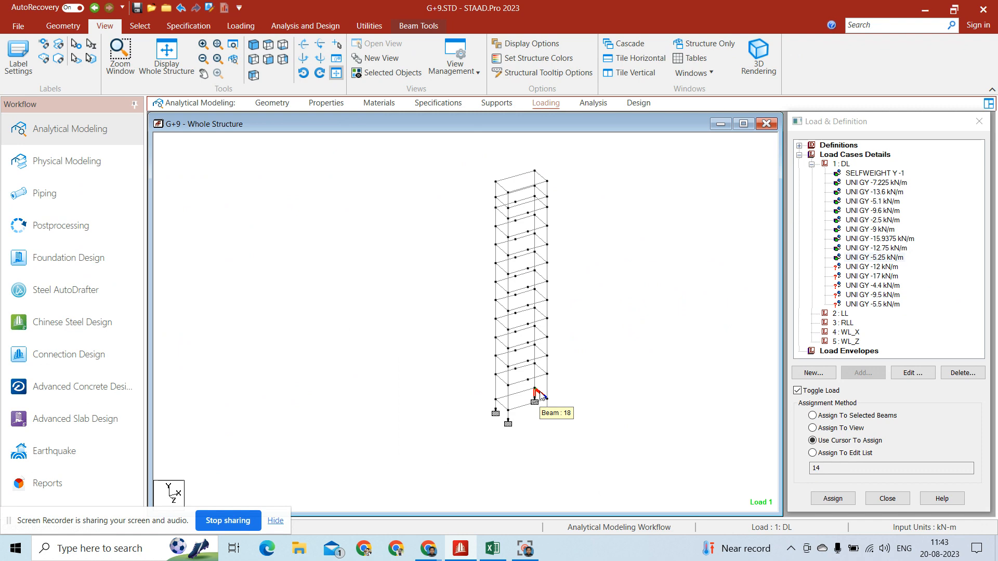
pyautogui.doubleClick(539, 394)
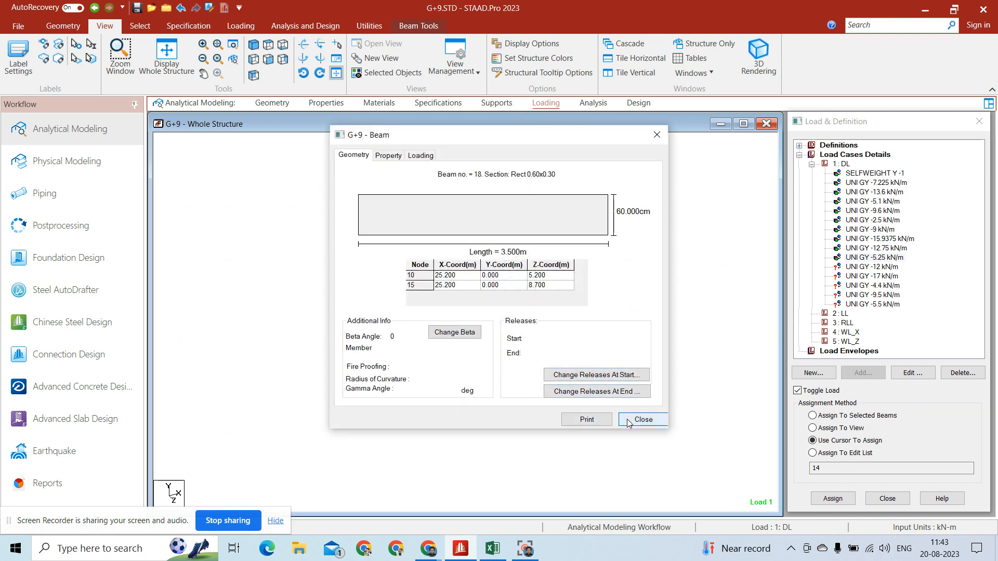
pyautogui.click(643, 420)
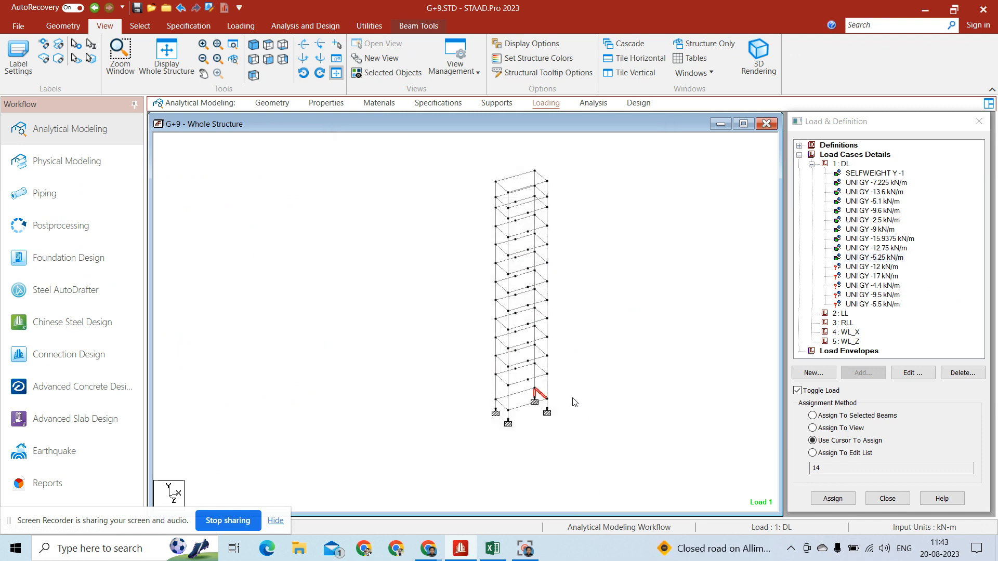
# Assign the -17 kN/m dead load to the isolated bay's base-level outer end beam and its two adjoining long-side beams.
pyautogui.click(541, 395)
pyautogui.keyDown('ctrl'); pyautogui.click(523, 392); pyautogui.keyUp('ctrl')
pyautogui.keyDown('ctrl'); pyautogui.click(520, 407); pyautogui.keyUp('ctrl')
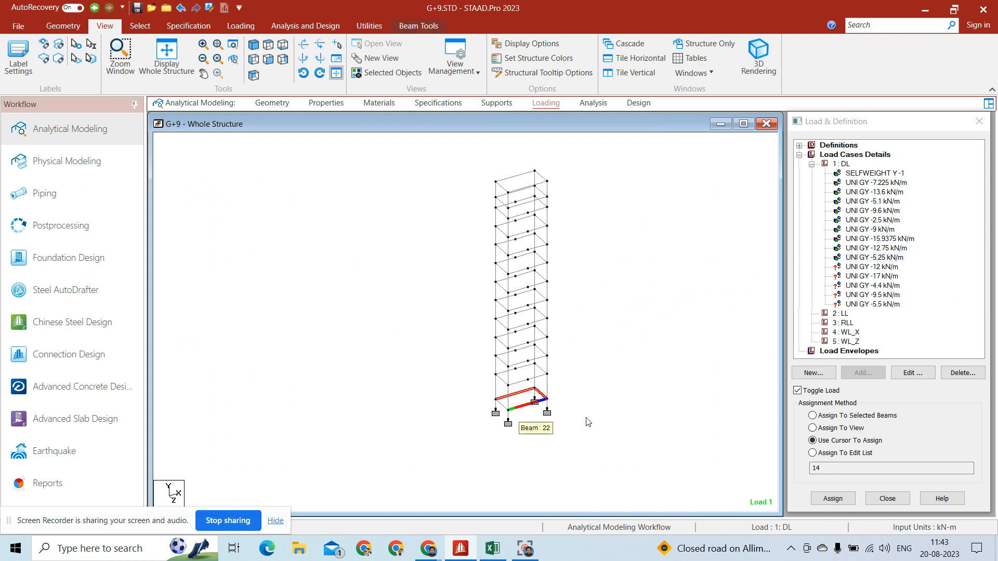
pyautogui.click(893, 276)
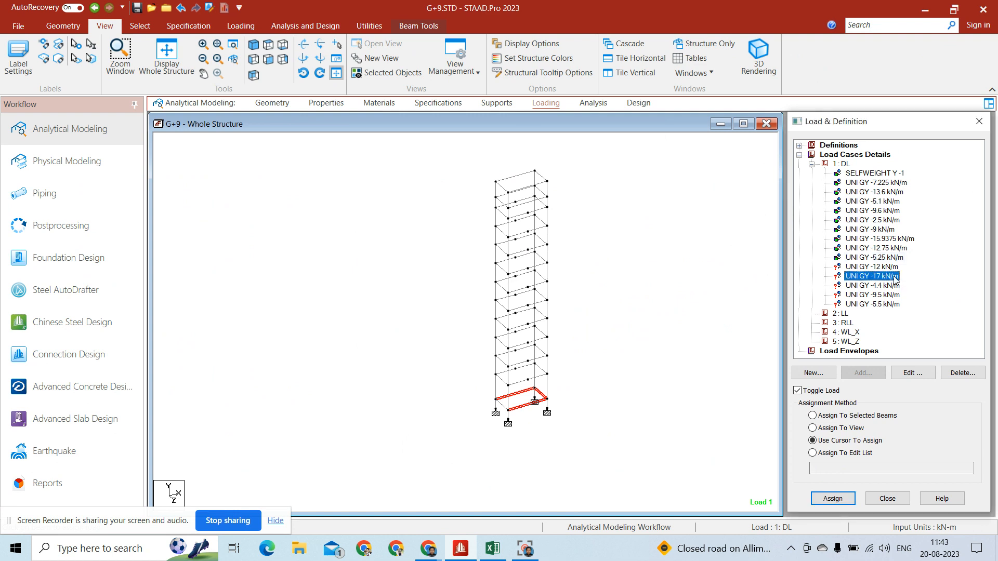
pyautogui.click(877, 418)
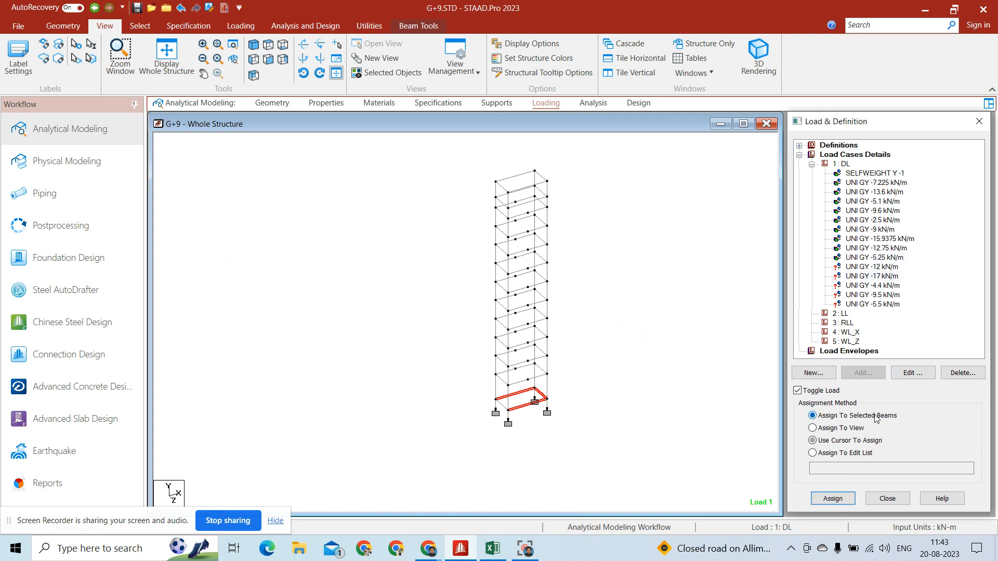
pyautogui.click(844, 500)
pyautogui.click(897, 354)
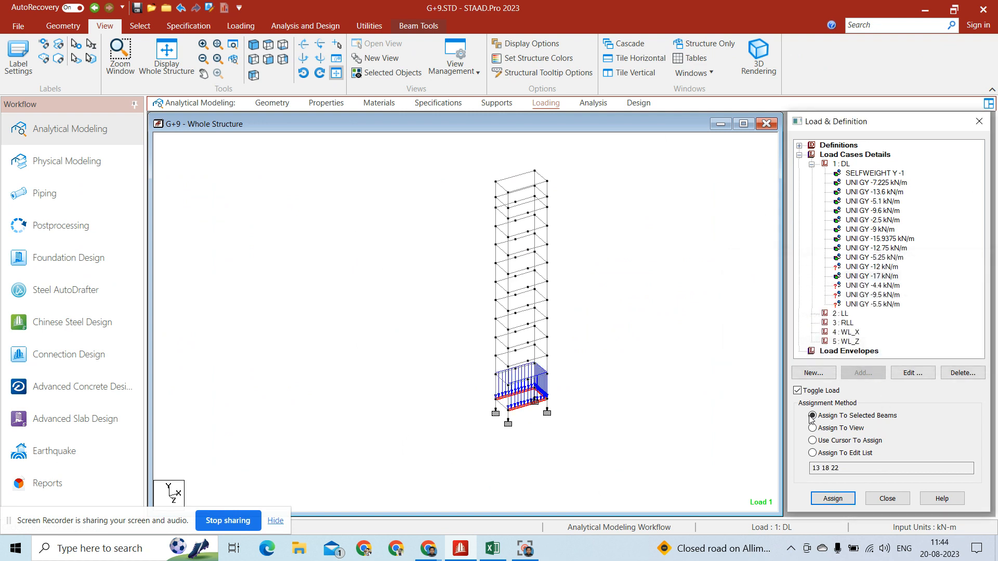
pyautogui.click(647, 426)
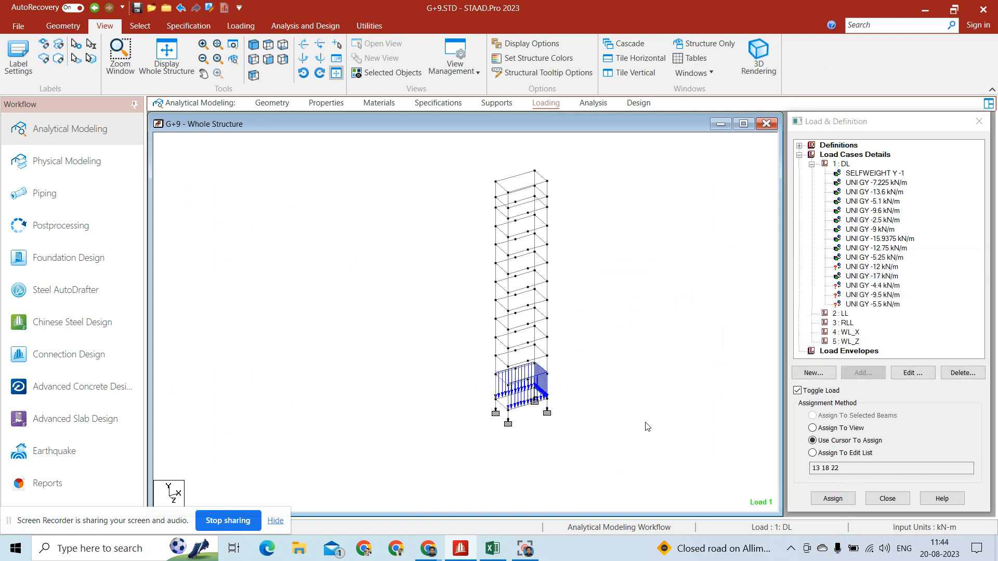
# Isolate the bay's members from first floor to the level below the main roof, excluding the inner side, and show them in isometric view.
pyautogui.click(269, 60)
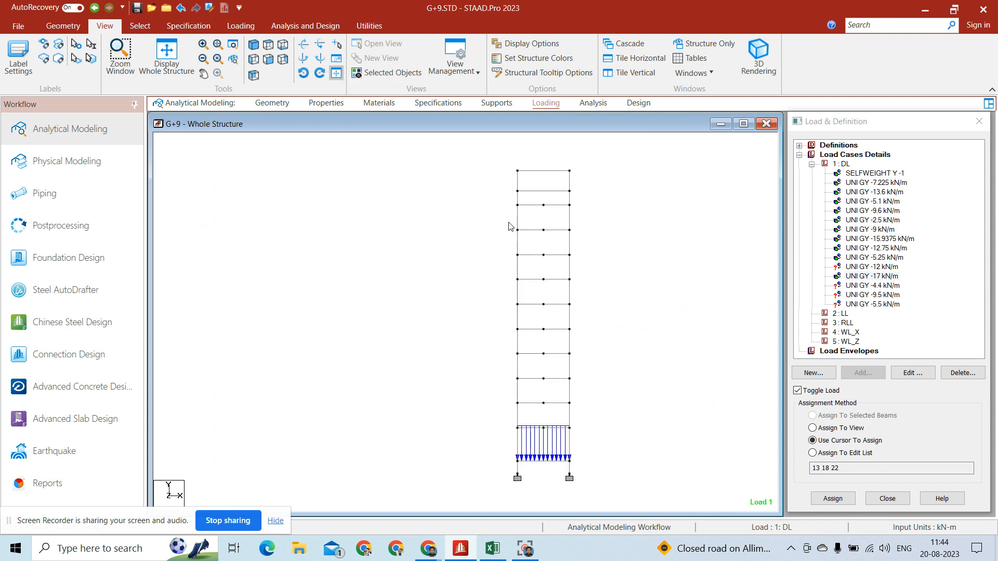
pyautogui.moveTo(507, 225); pyautogui.dragTo(598, 441)
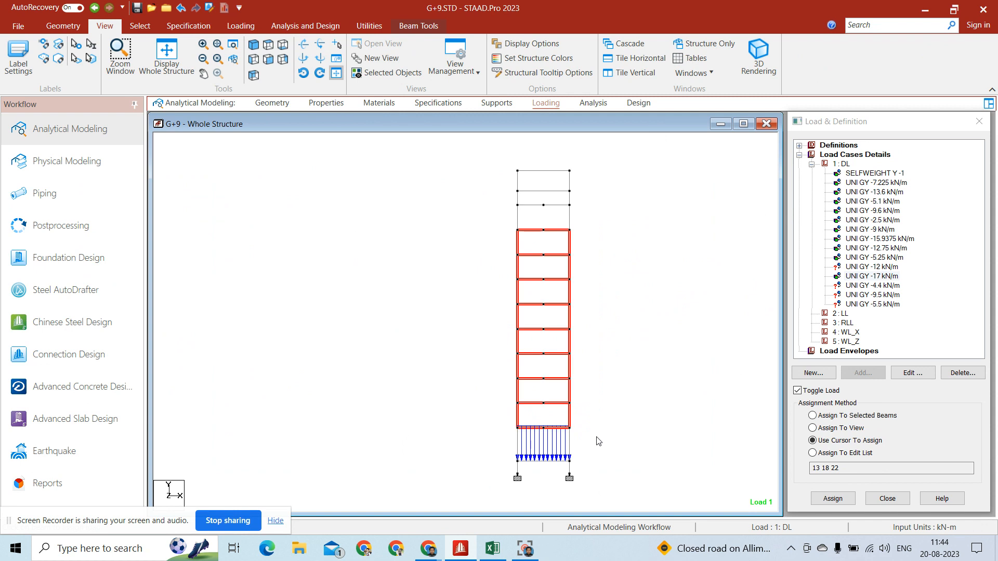
pyautogui.click(388, 73)
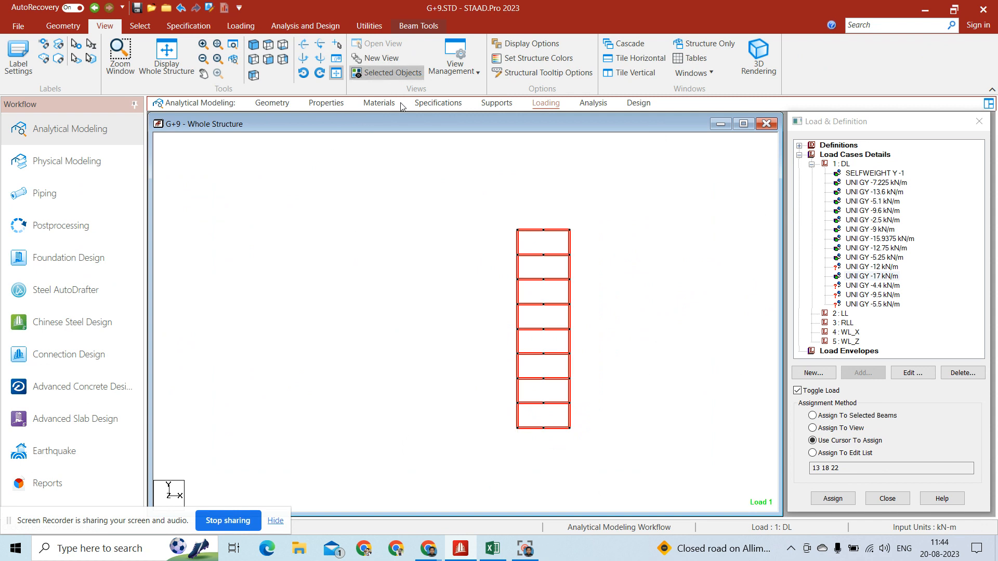
pyautogui.click(269, 46)
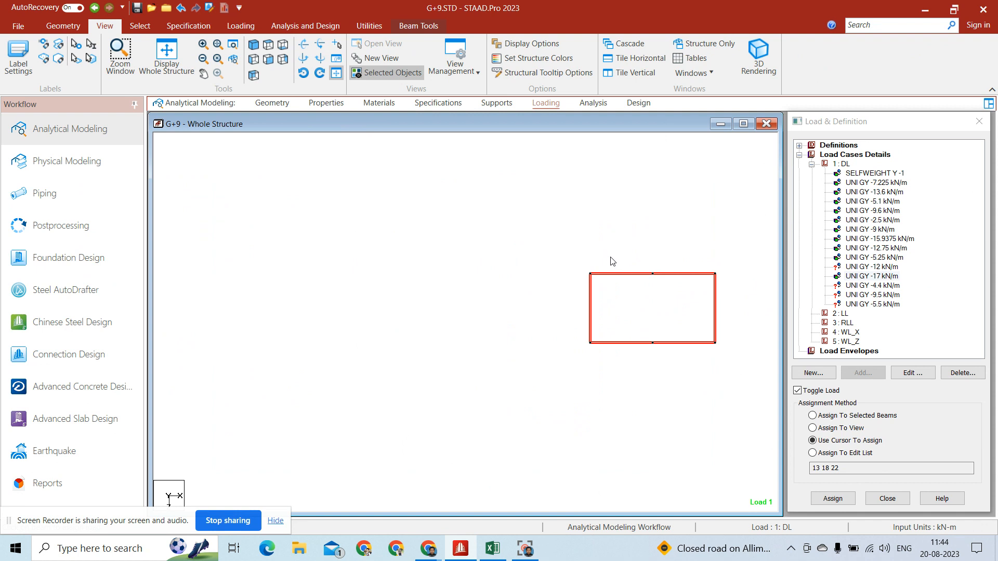
pyautogui.moveTo(606, 256); pyautogui.dragTo(748, 368)
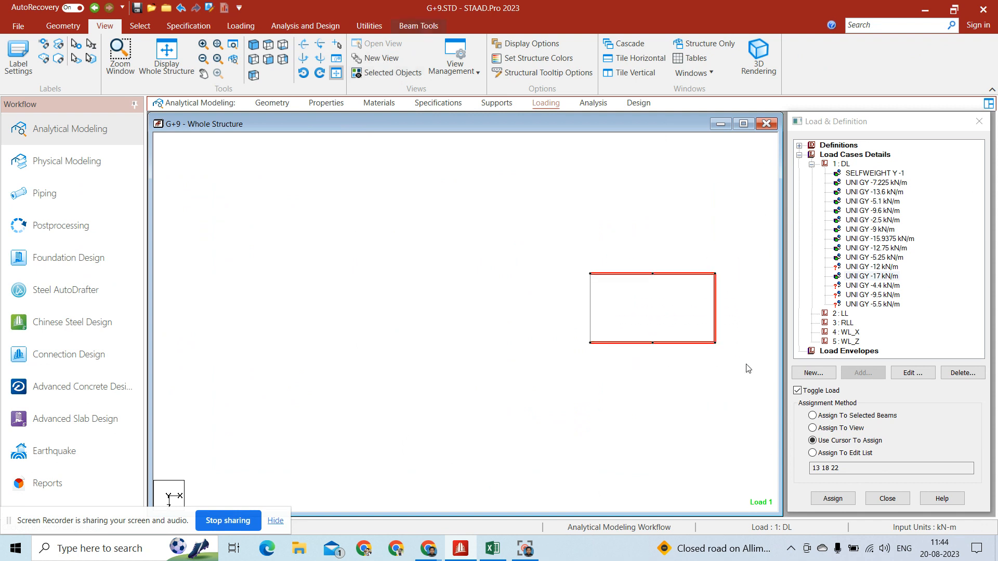
pyautogui.click(401, 74)
pyautogui.click(254, 45)
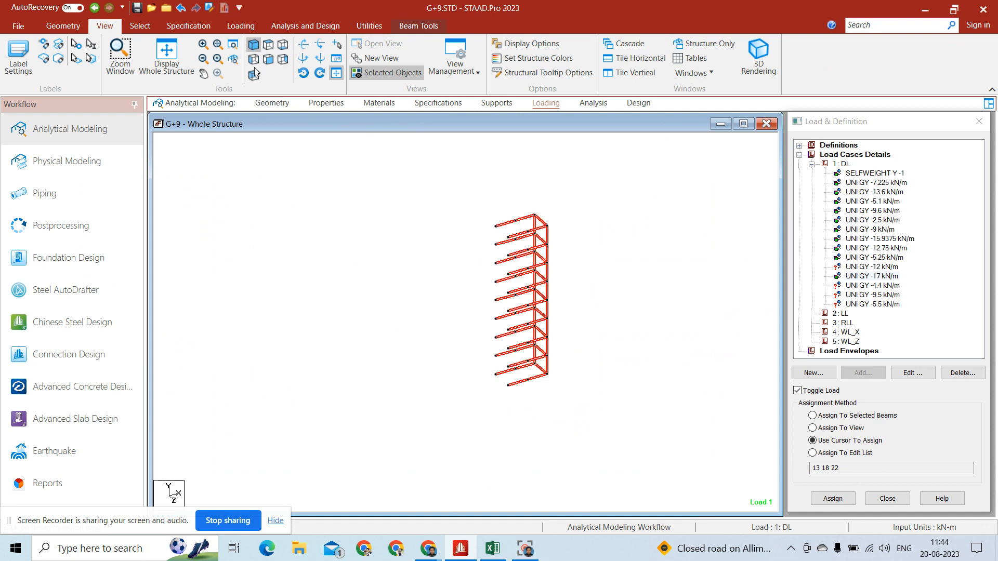
# Assign the -12 kN/m dead load to all beams parallel to X and Z in the isolated bay.
pyautogui.click(373, 263)
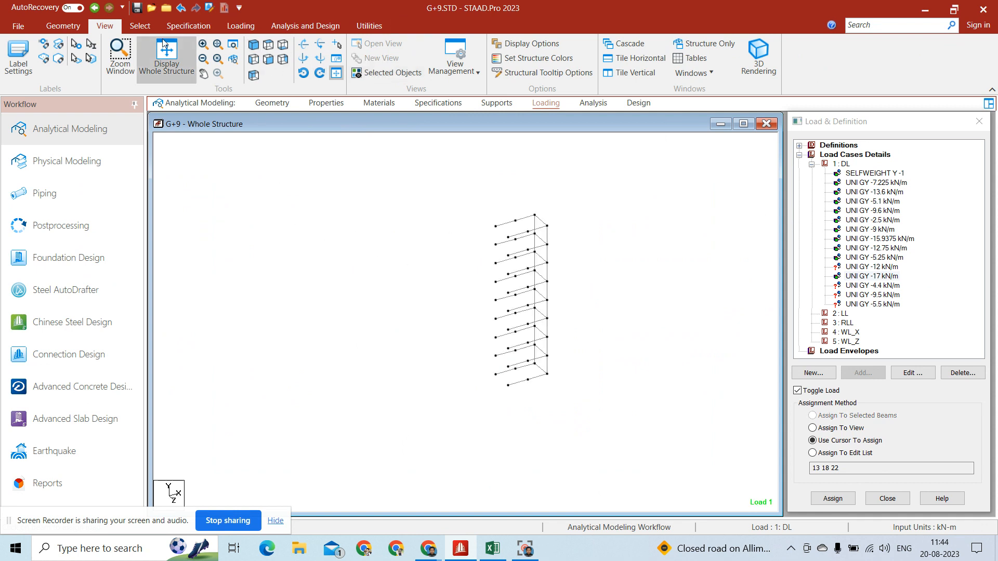
pyautogui.click(148, 27)
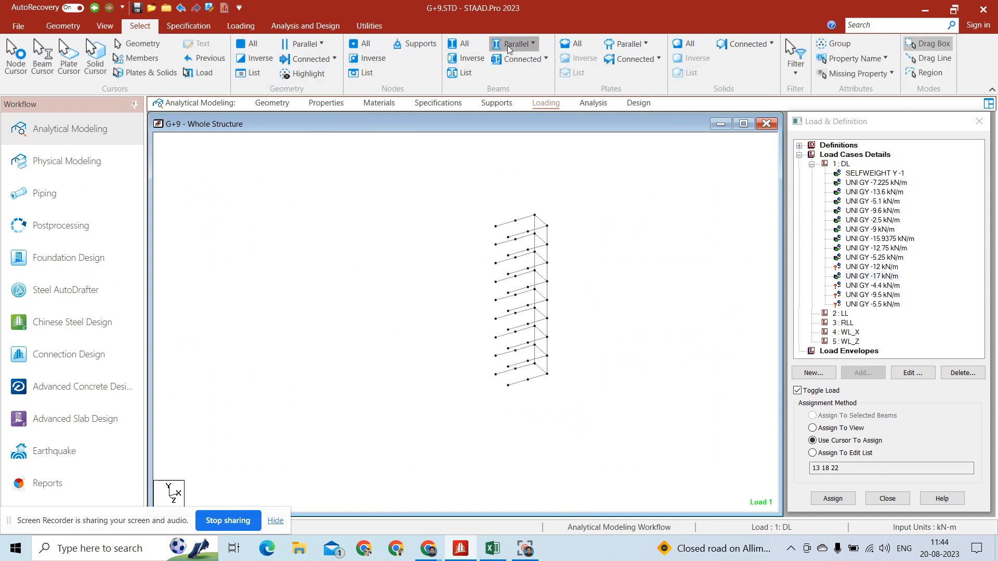
pyautogui.click(533, 44)
pyautogui.click(515, 63)
pyautogui.click(534, 46)
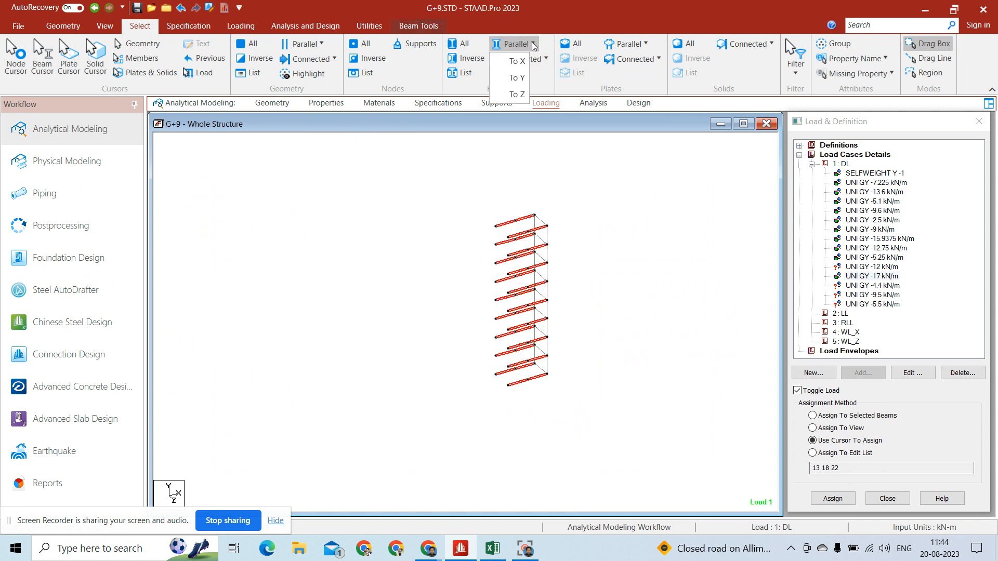
pyautogui.click(515, 96)
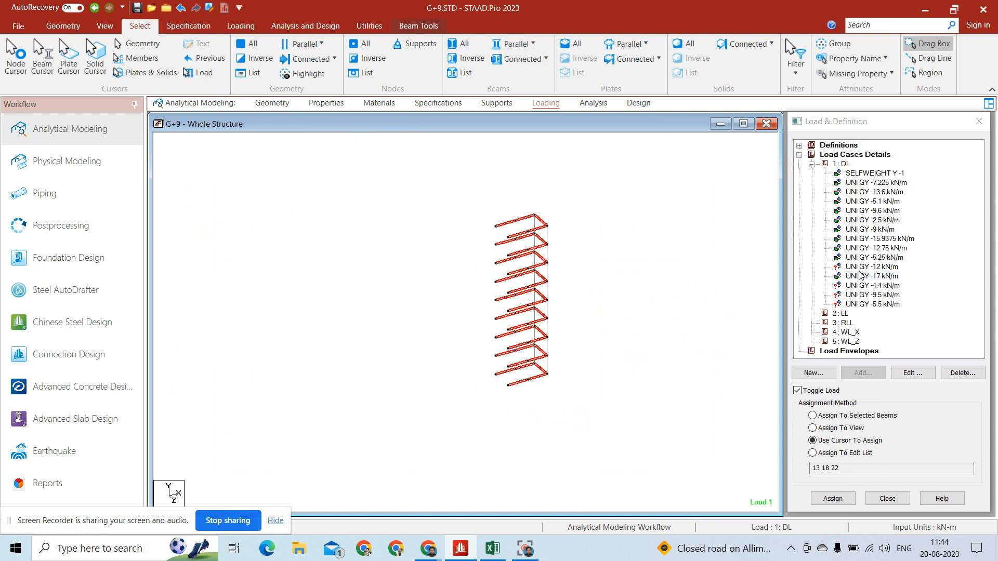
pyautogui.click(873, 267)
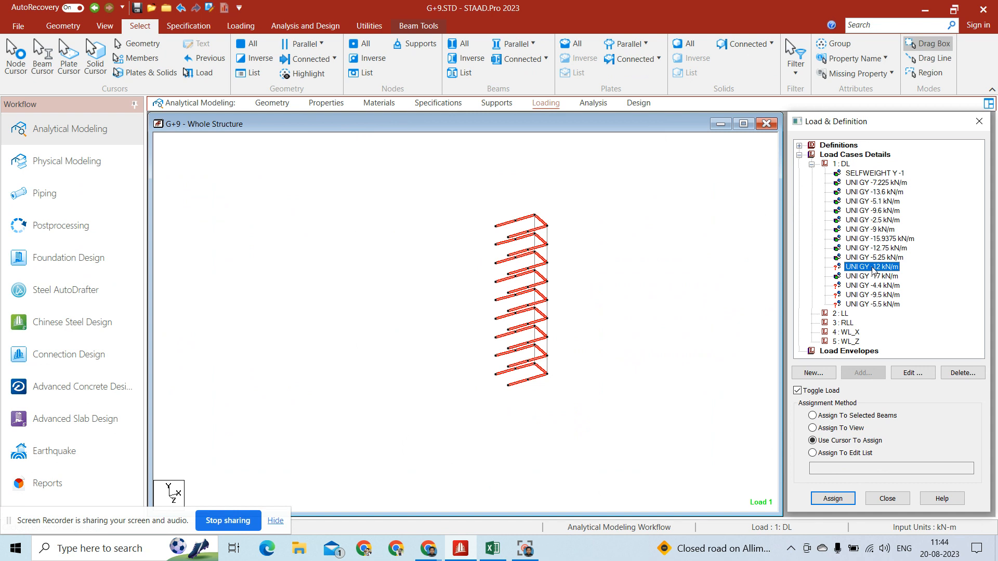
pyautogui.click(888, 418)
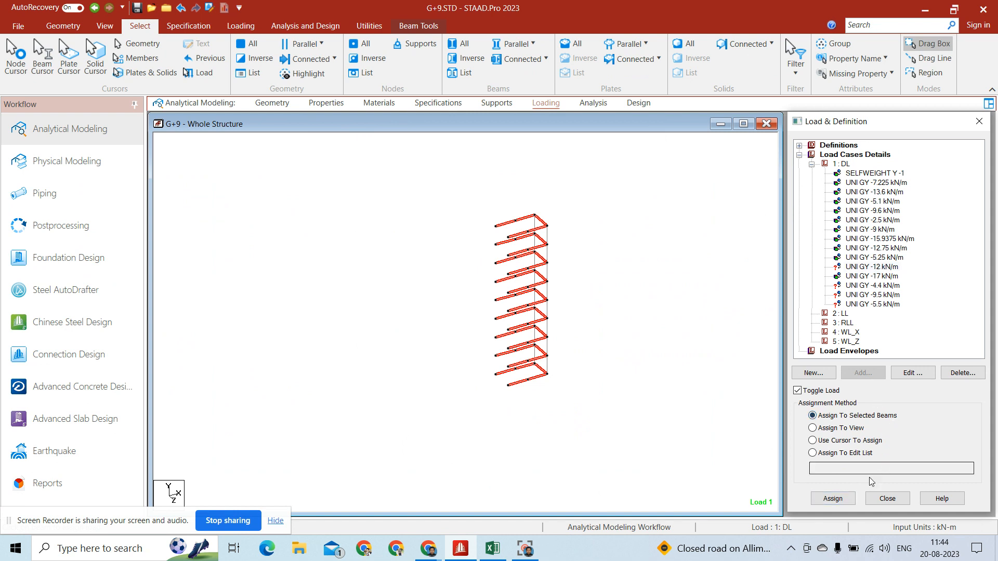
pyautogui.click(832, 498)
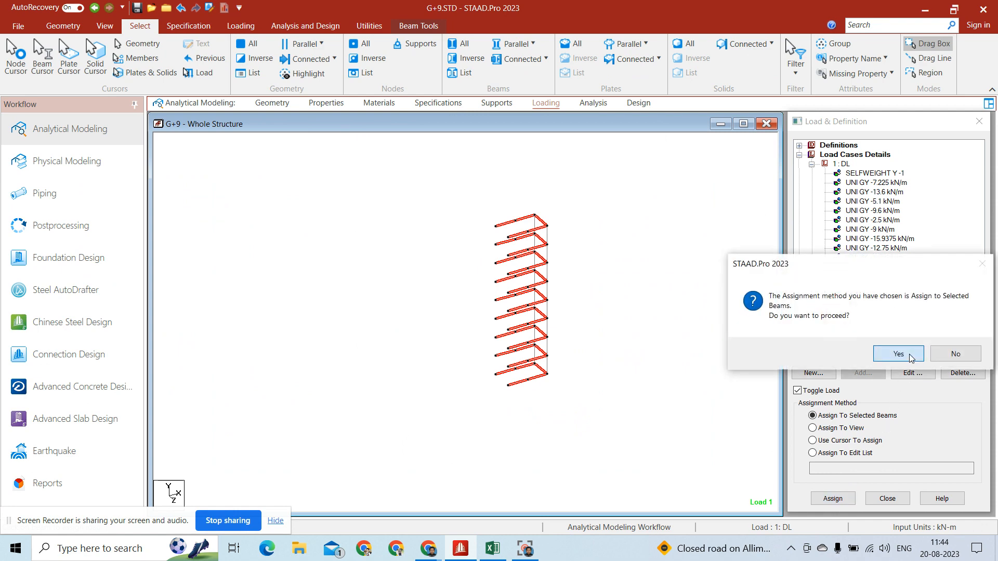
pyautogui.click(899, 354)
pyautogui.click(735, 297)
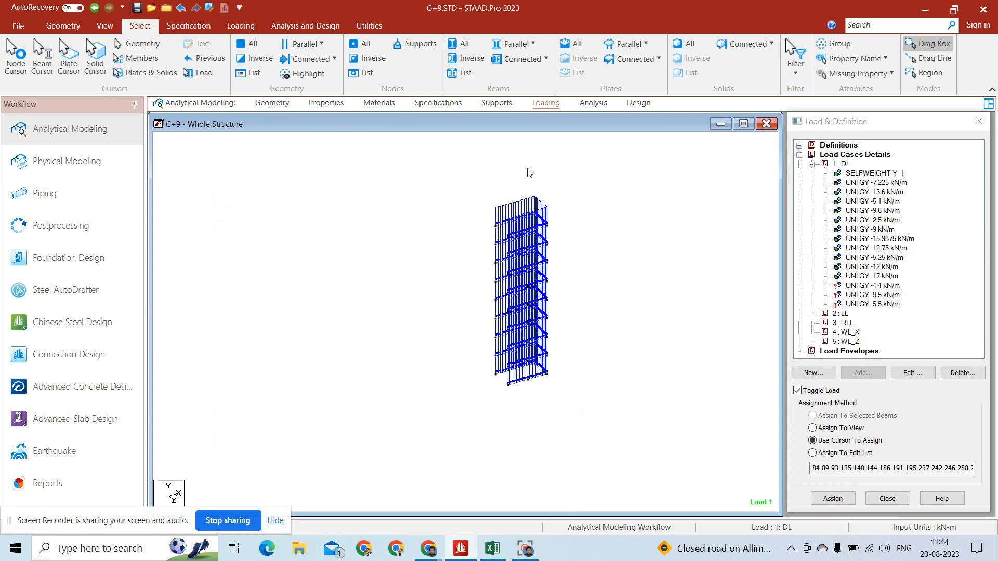
# Restore the whole structure, then isolate the main roof level and everything above it from the front and show it in isometric view.
pyautogui.click(110, 28)
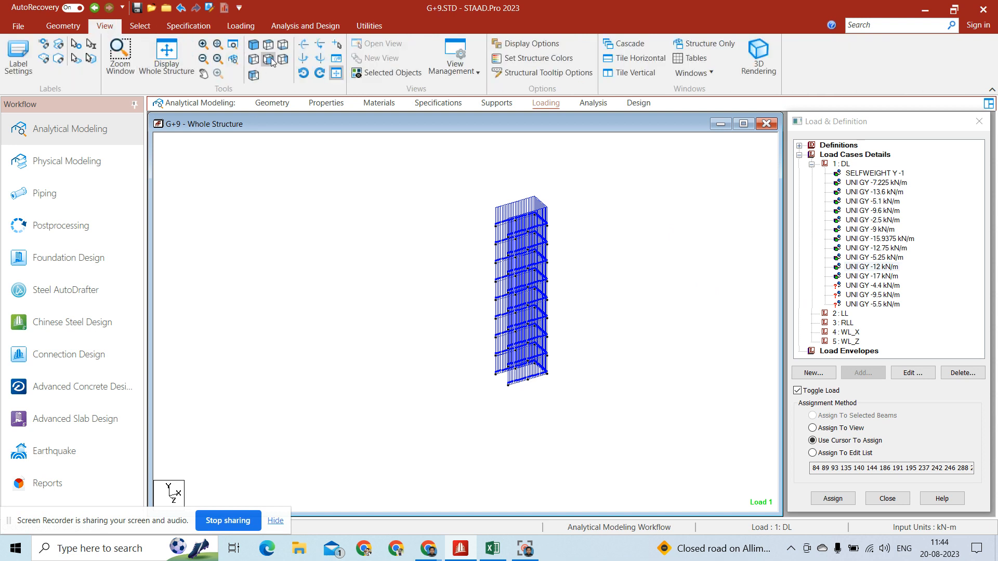
pyautogui.click(170, 55)
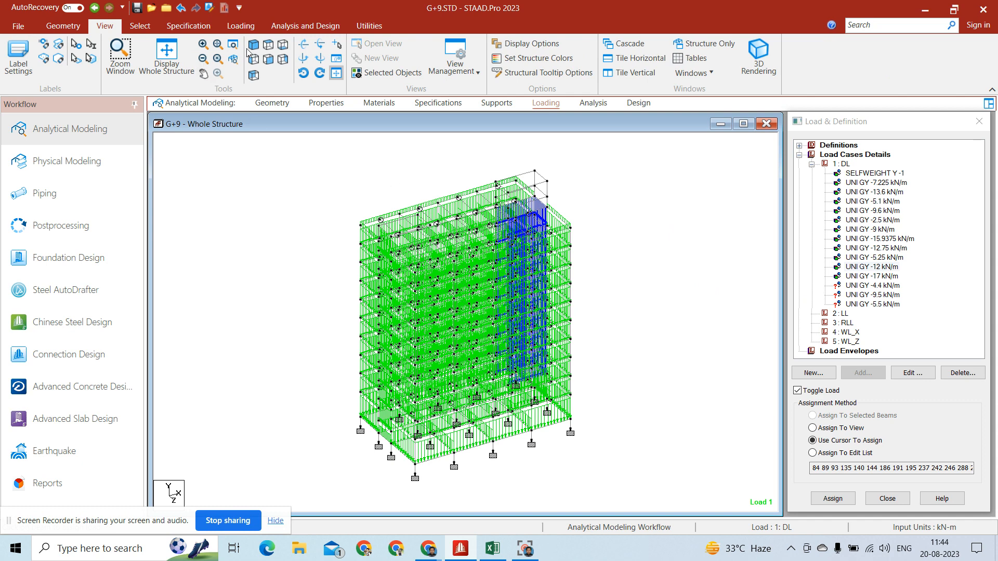
pyautogui.click(269, 59)
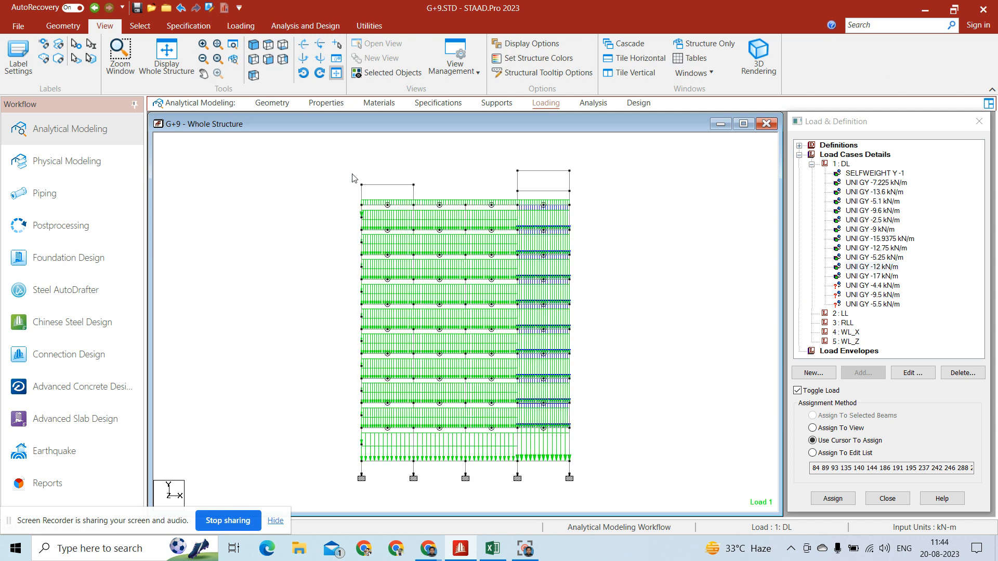
pyautogui.moveTo(351, 172); pyautogui.dragTo(319, 160)
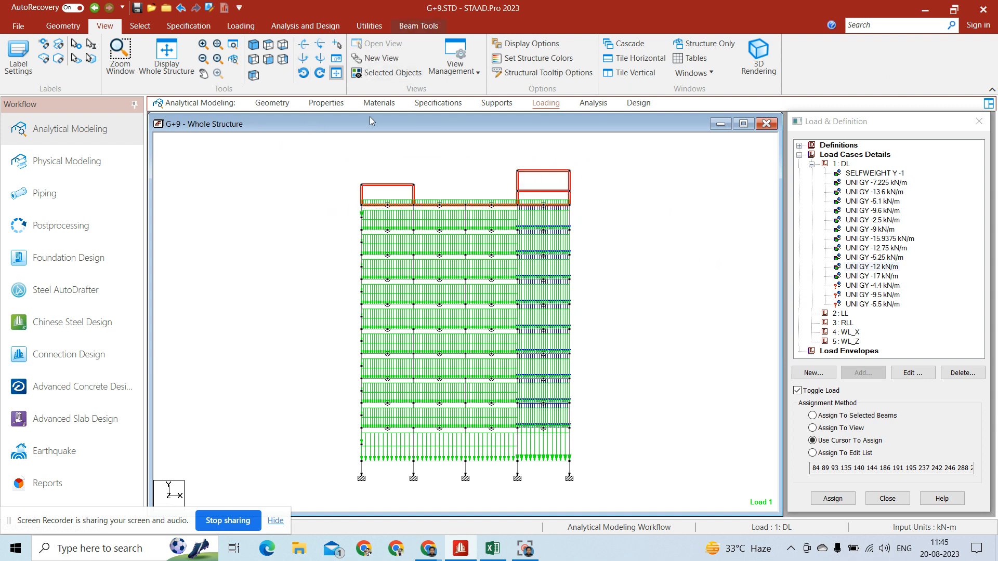
pyautogui.click(372, 71)
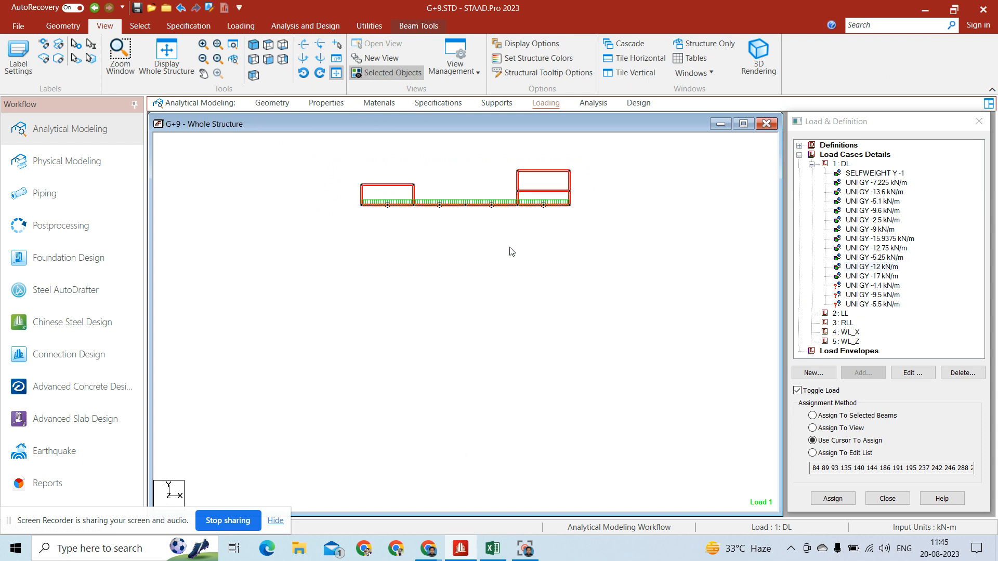
pyautogui.click(255, 46)
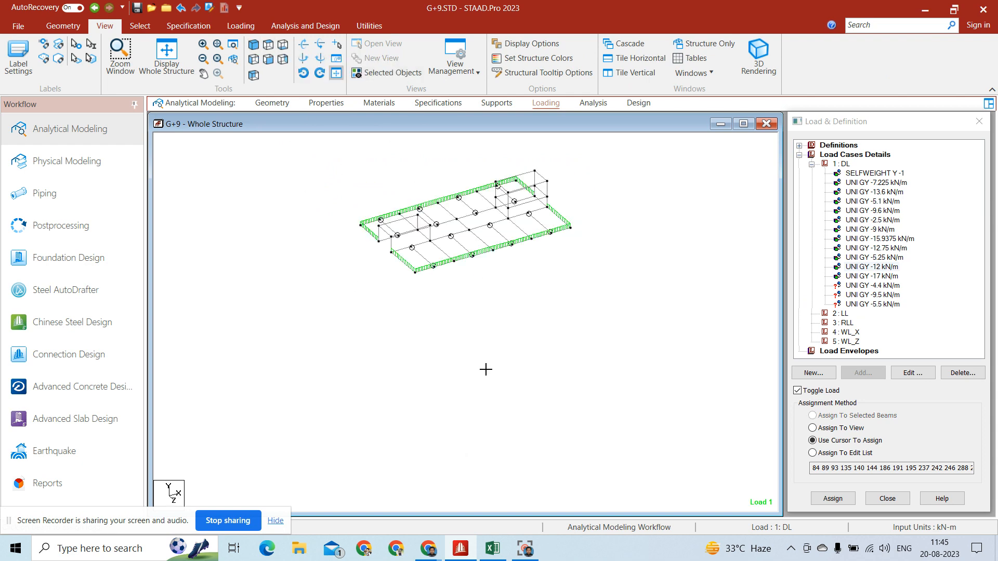
# Isolate the middle bay at the minimum-X end from plan and show it from the front.
pyautogui.click(269, 45)
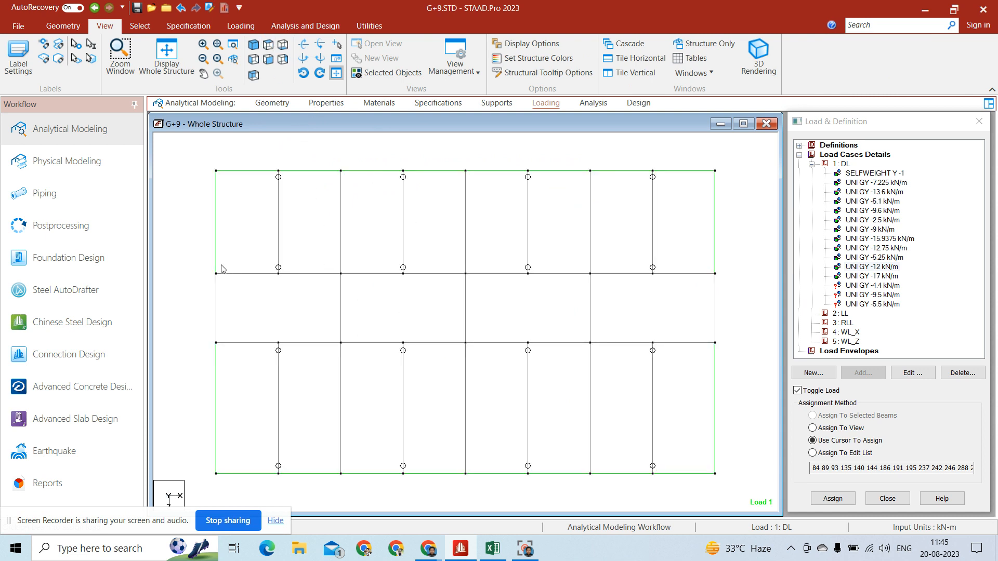
pyautogui.moveTo(208, 273); pyautogui.dragTo(345, 349)
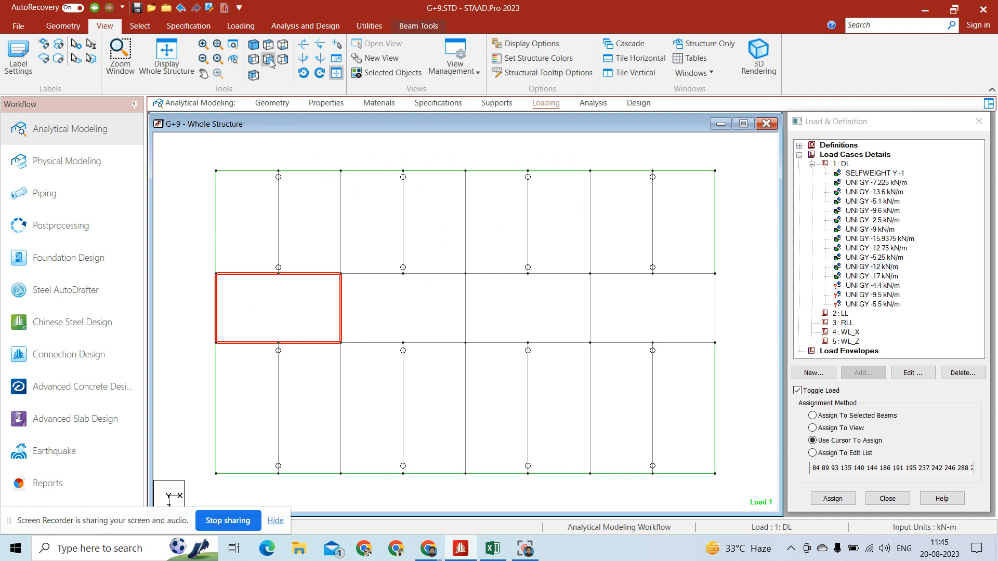
pyautogui.click(368, 74)
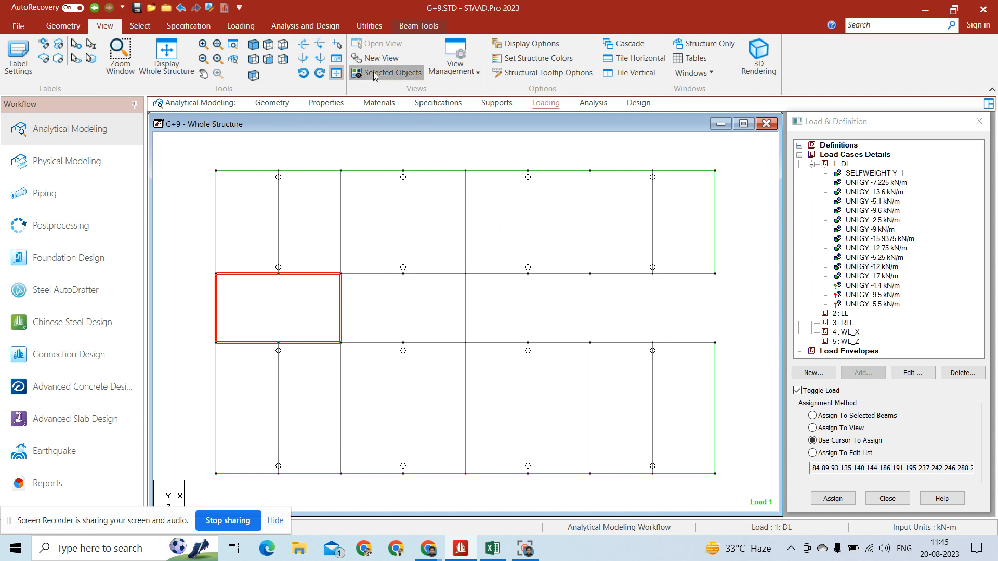
pyautogui.click(270, 60)
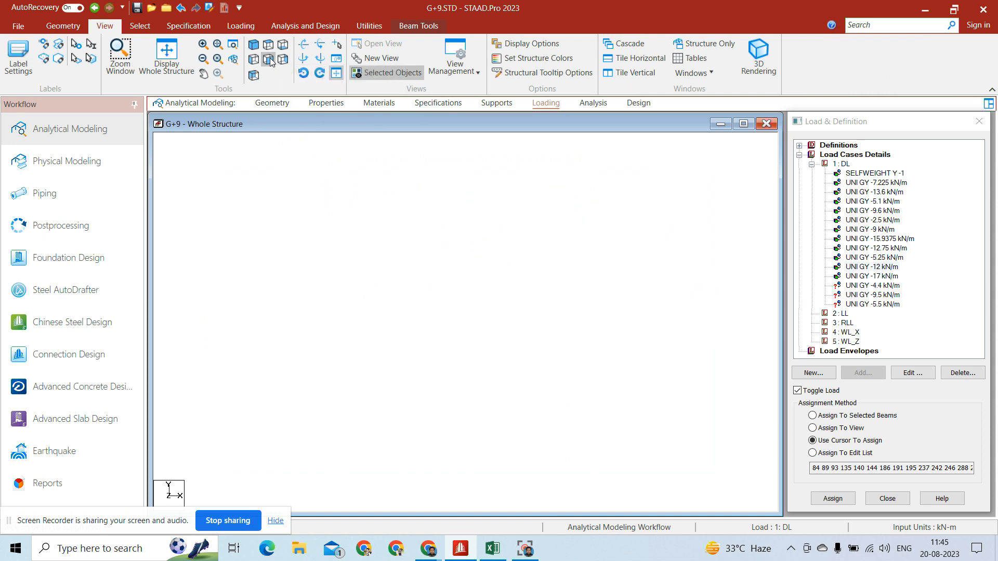
pyautogui.click(407, 246)
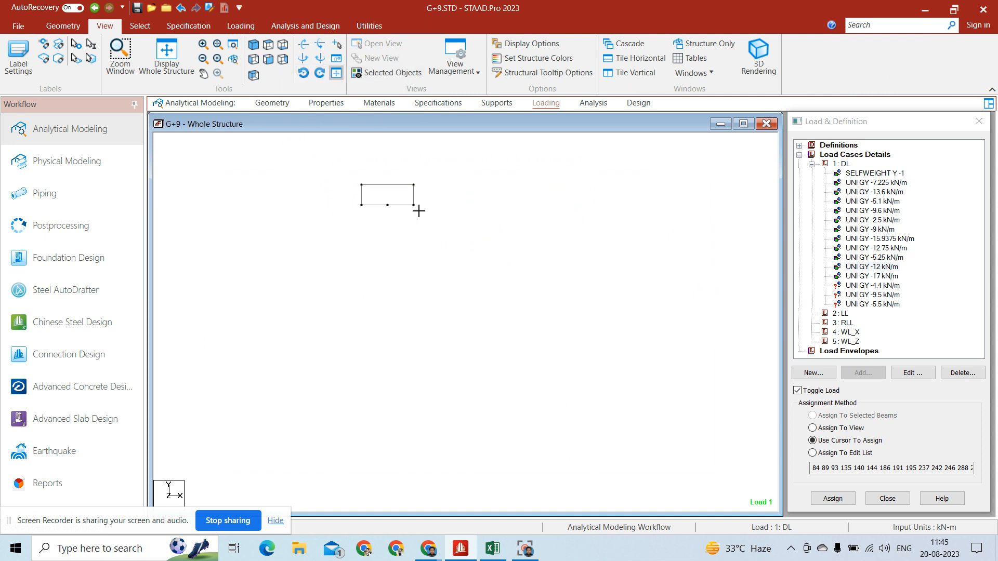
# Assign the -4.4 kN/m dead load to the main-roof-level beams of the isolated minimum-X bay.
pyautogui.click(367, 205)
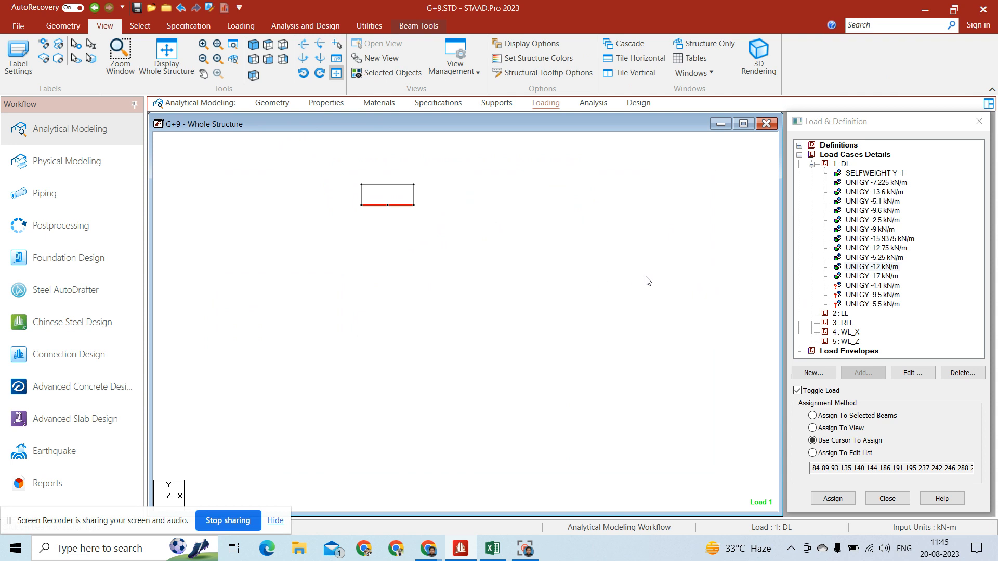
pyautogui.moveTo(434, 225); pyautogui.dragTo(336, 201)
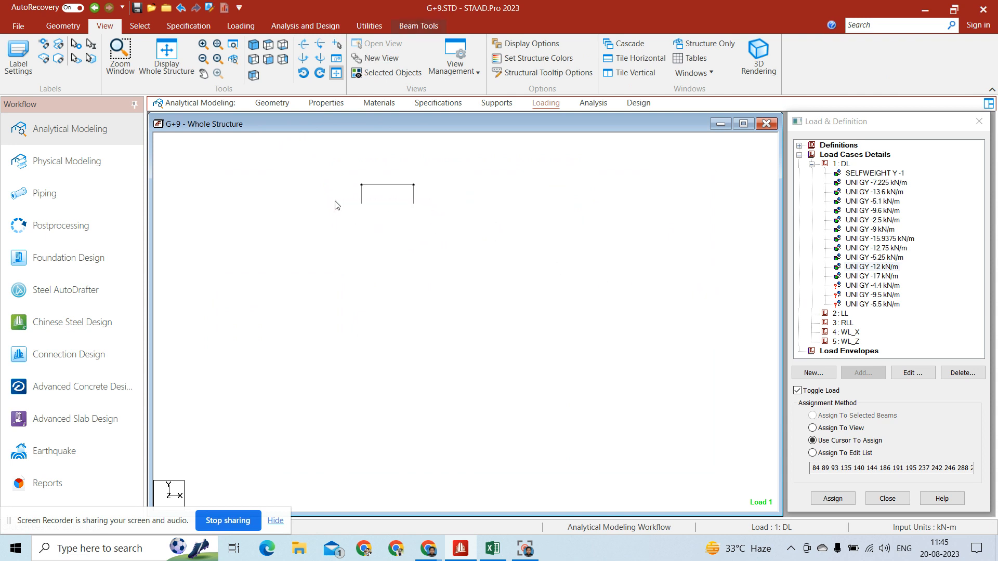
pyautogui.click(253, 46)
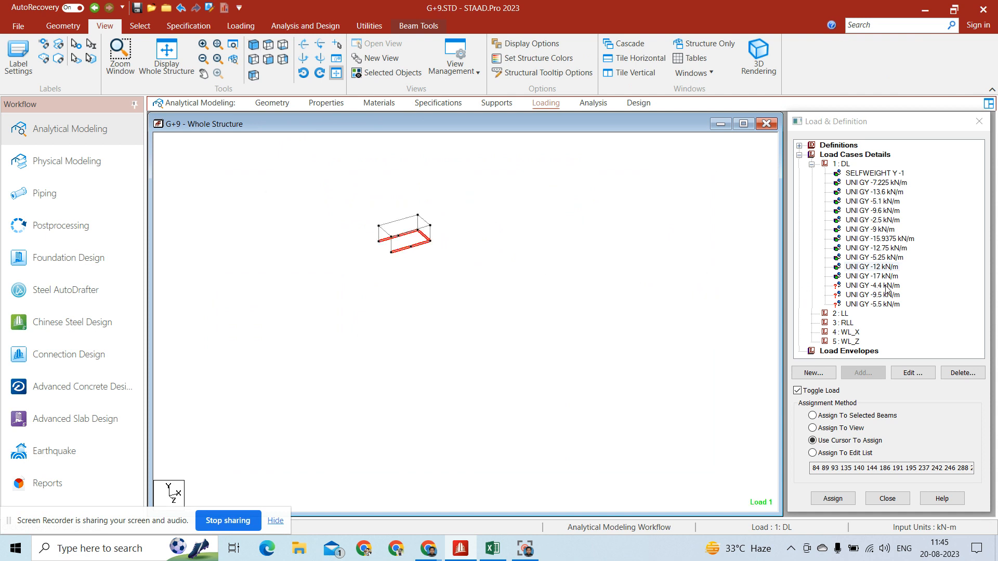
pyautogui.click(888, 288)
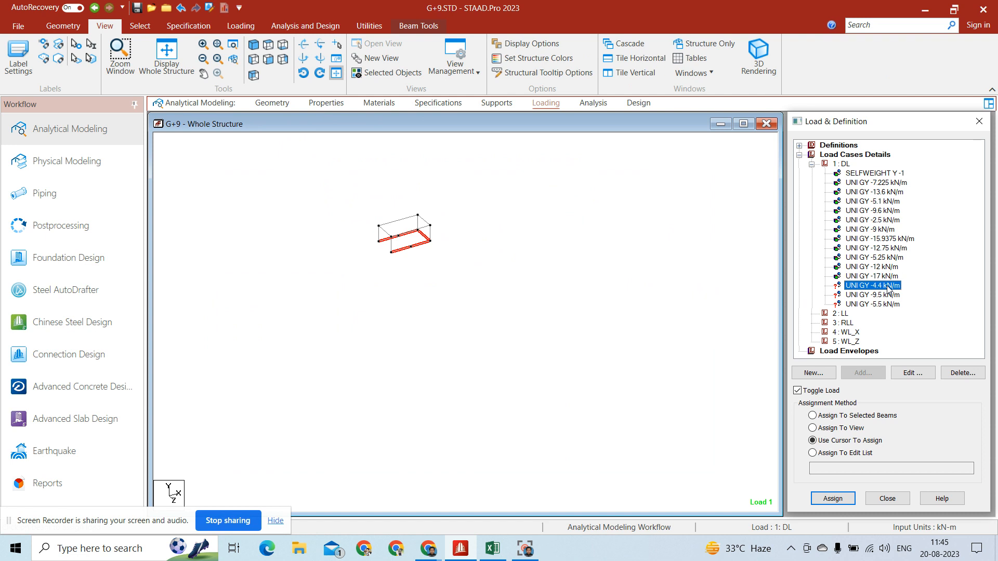
pyautogui.click(819, 415)
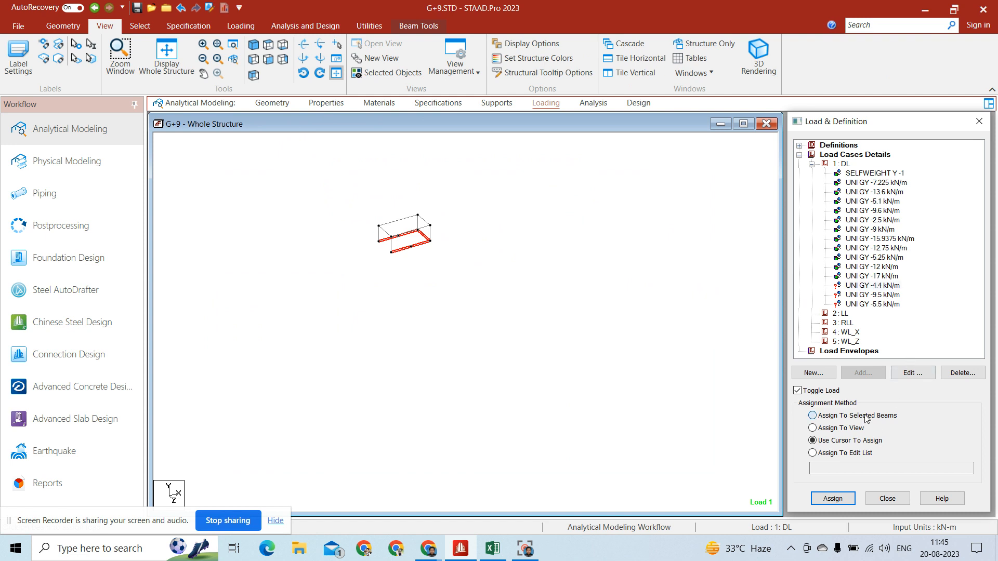
pyautogui.click(834, 499)
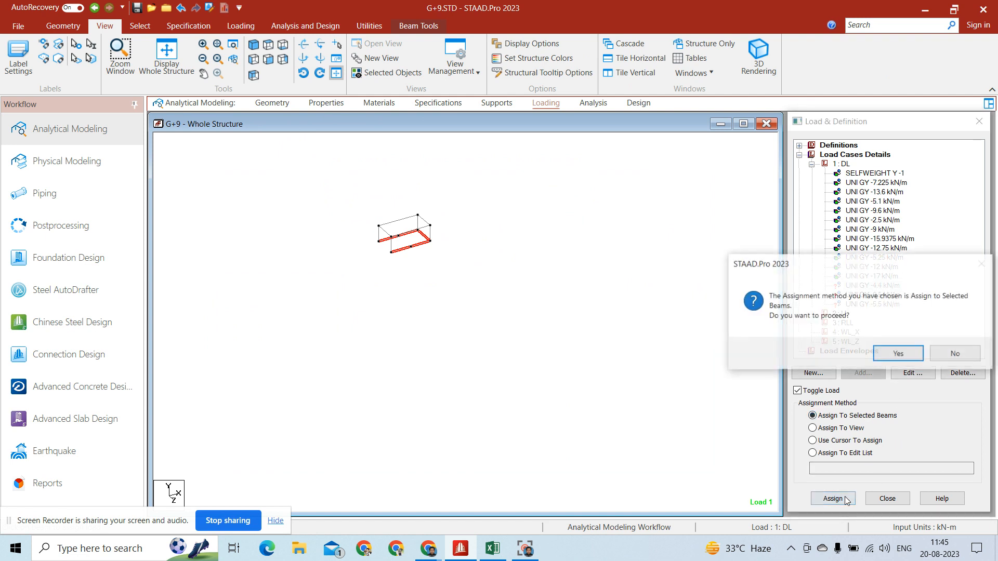
pyautogui.click(900, 354)
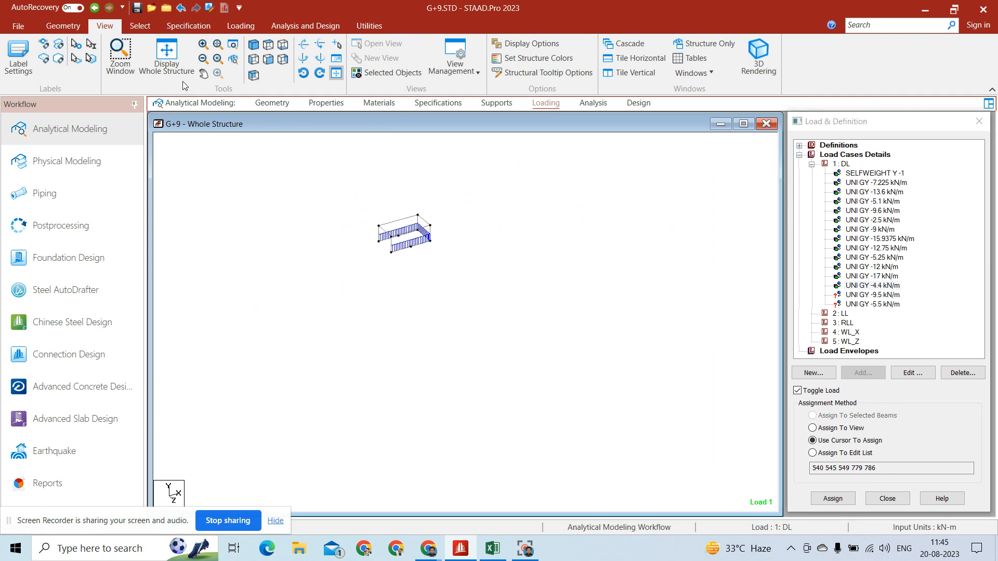
# Restore the whole structure, then isolate the lower rooftop storey at the maximum-X end from the front and show it in isometric view.
pyautogui.click(167, 53)
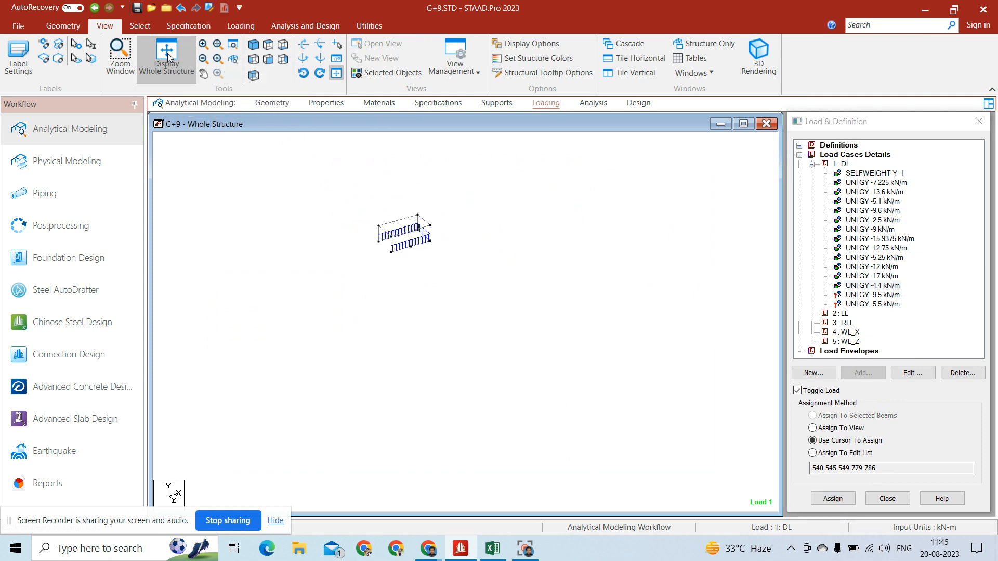
pyautogui.click(272, 61)
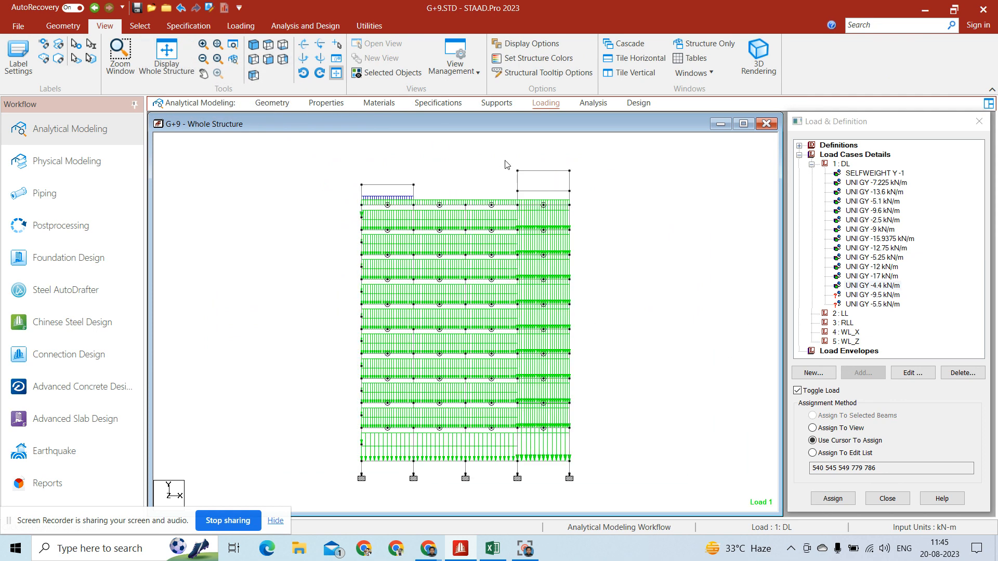
pyautogui.click(564, 203)
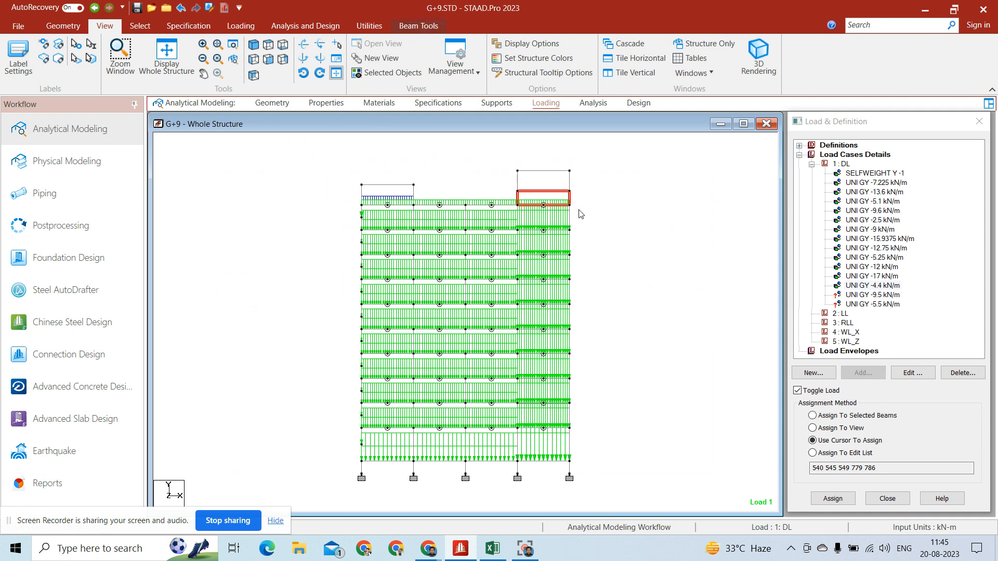
pyautogui.click(388, 72)
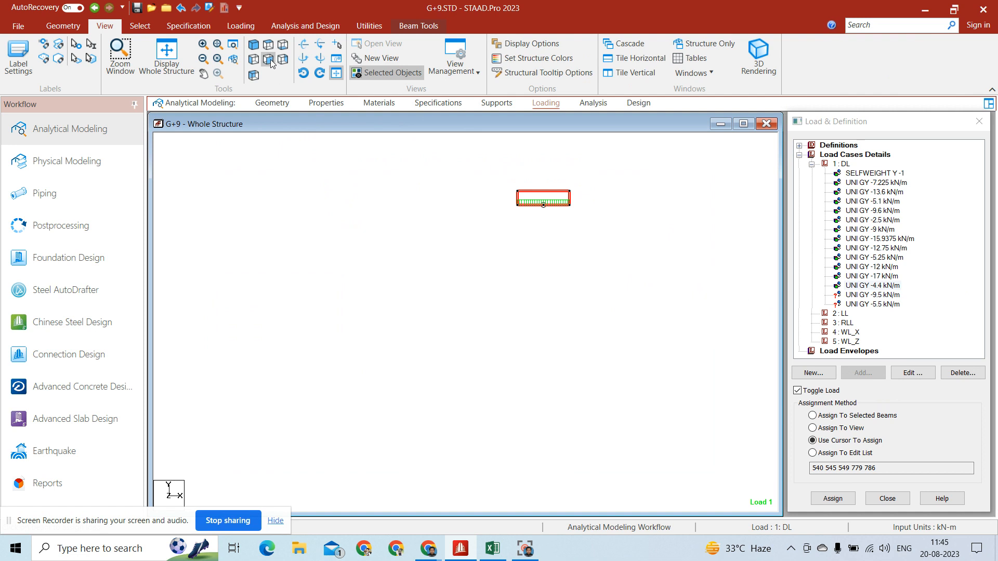
pyautogui.click(254, 45)
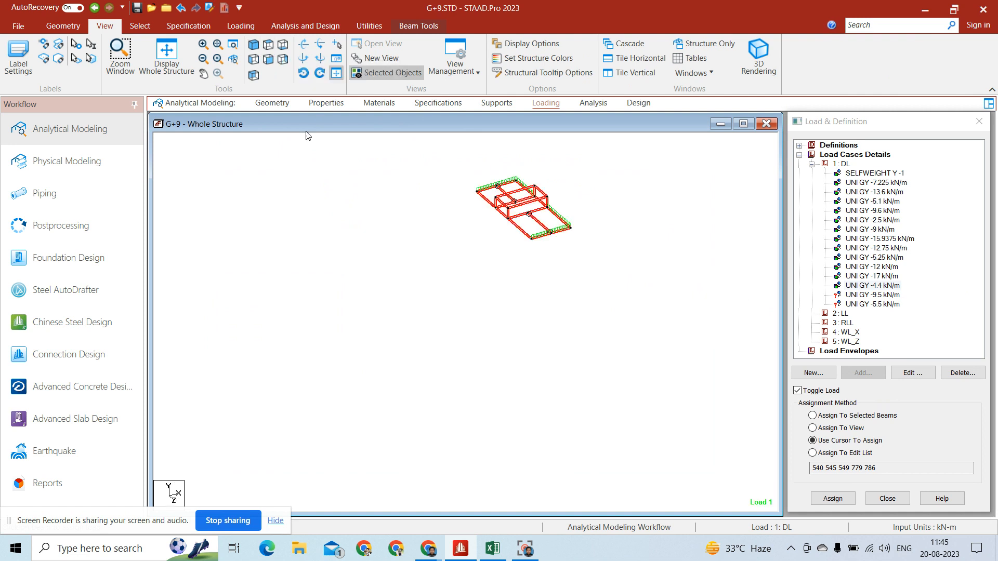
pyautogui.click(429, 269)
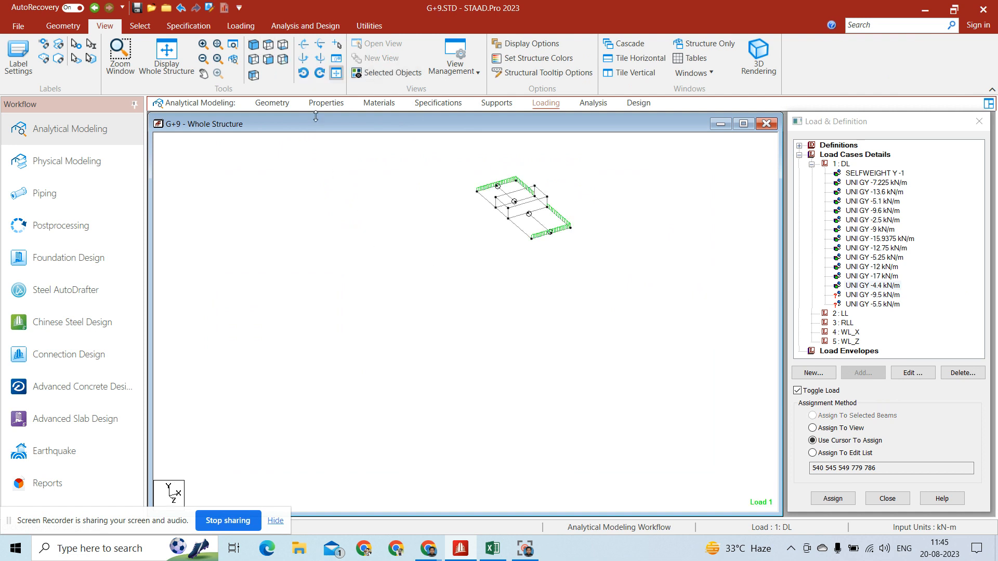
# Isolate the middle bay at the maximum-X end from plan and show it in isometric view.
pyautogui.click(269, 45)
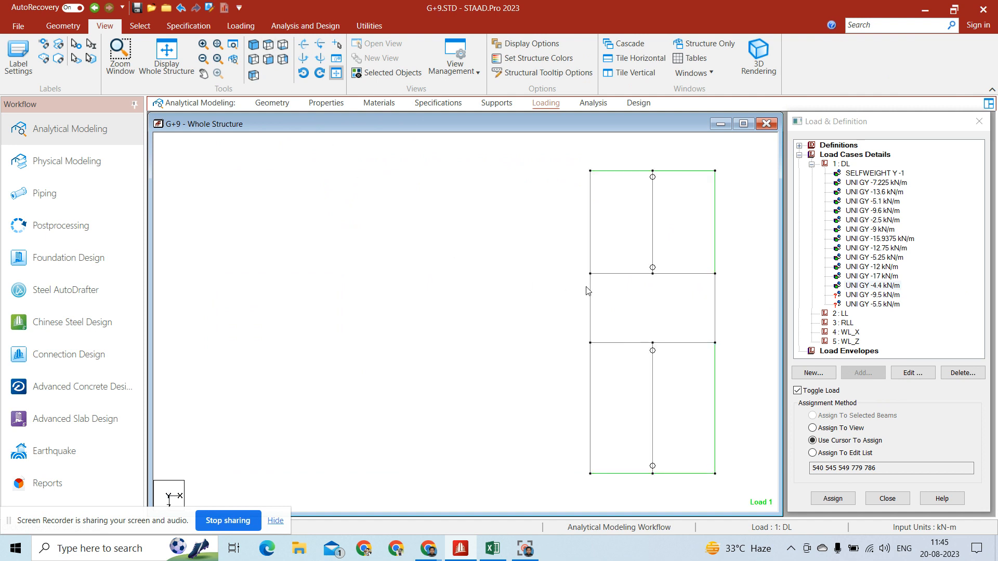
pyautogui.click(602, 273)
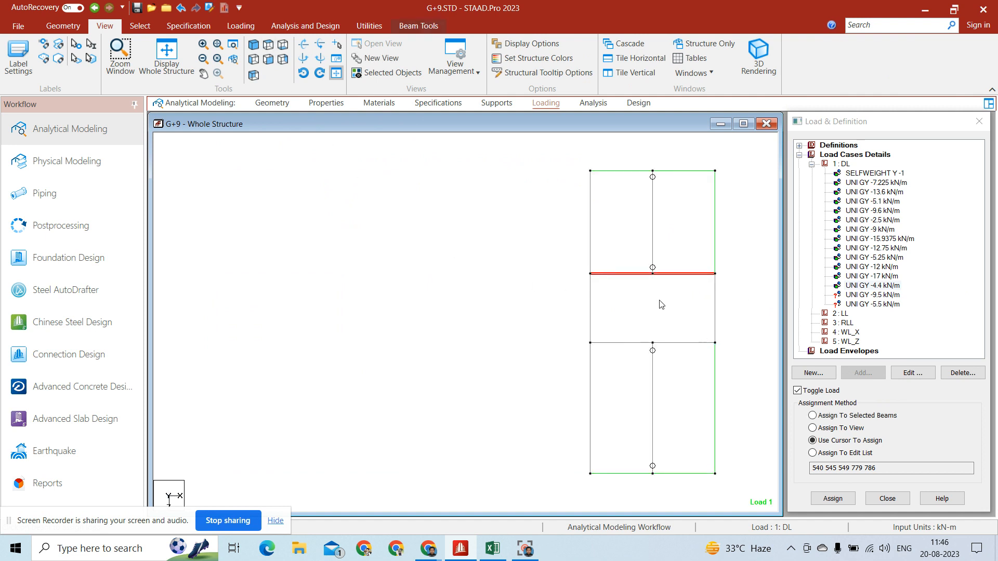
pyautogui.moveTo(599, 259); pyautogui.dragTo(733, 355)
pyautogui.press('Delete')
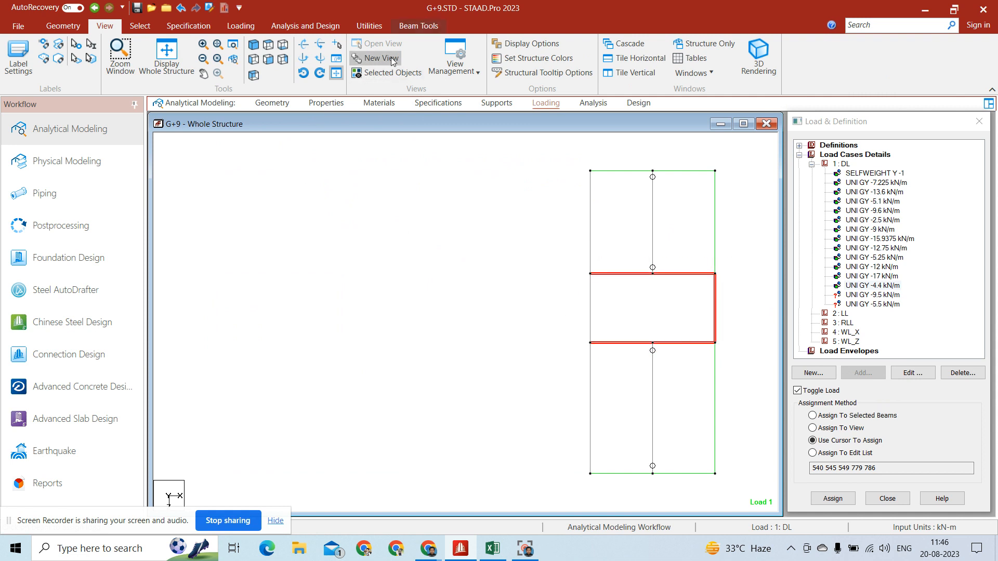
pyautogui.click(388, 72)
pyautogui.click(254, 45)
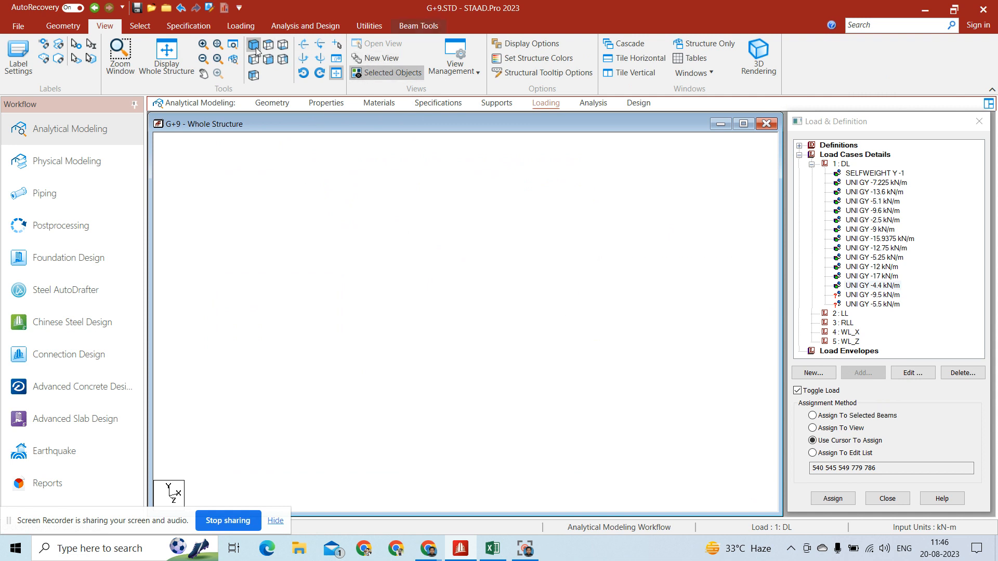
pyautogui.click(403, 240)
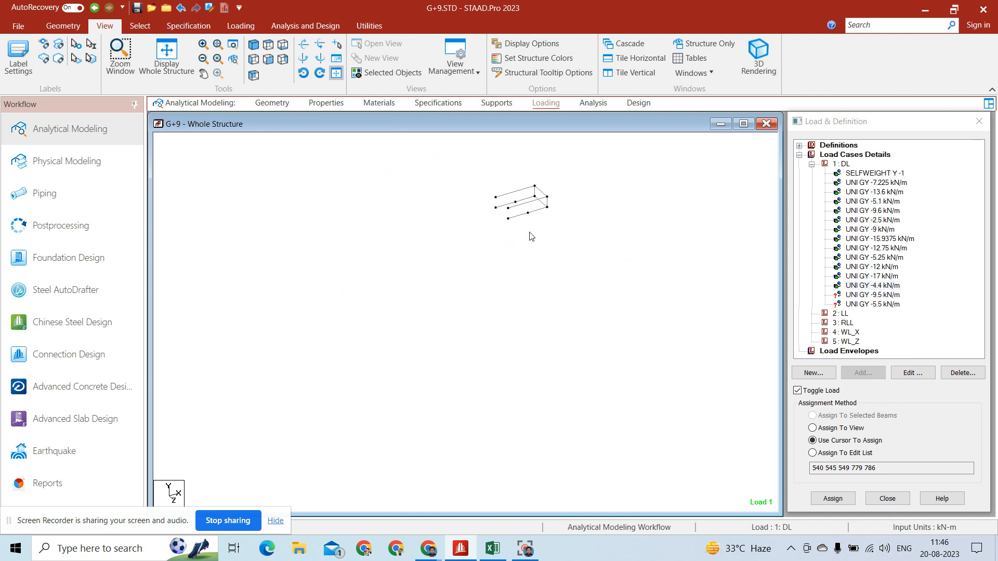
# Assign the -5.5 kN/m dead load to the lower, main-roof-level beams of the isolated maximum-X bay.
pyautogui.click(270, 64)
pyautogui.moveTo(506, 202); pyautogui.dragTo(580, 215)
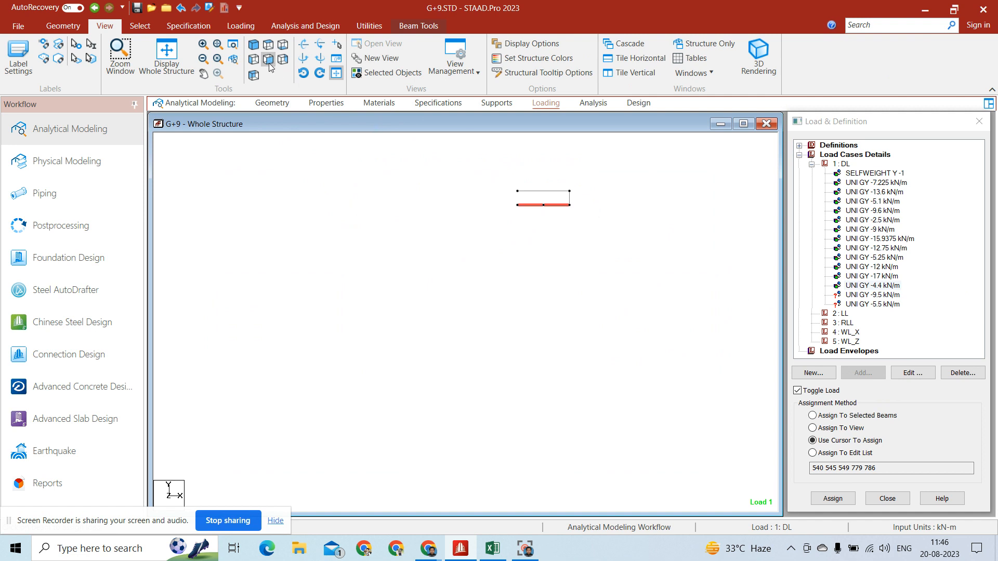
pyautogui.click(254, 44)
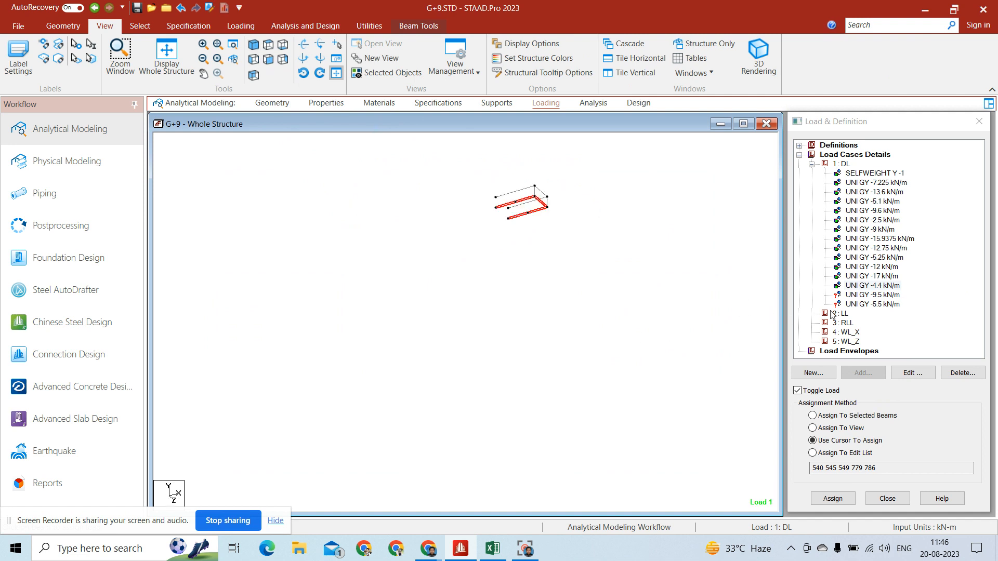
pyautogui.click(873, 304)
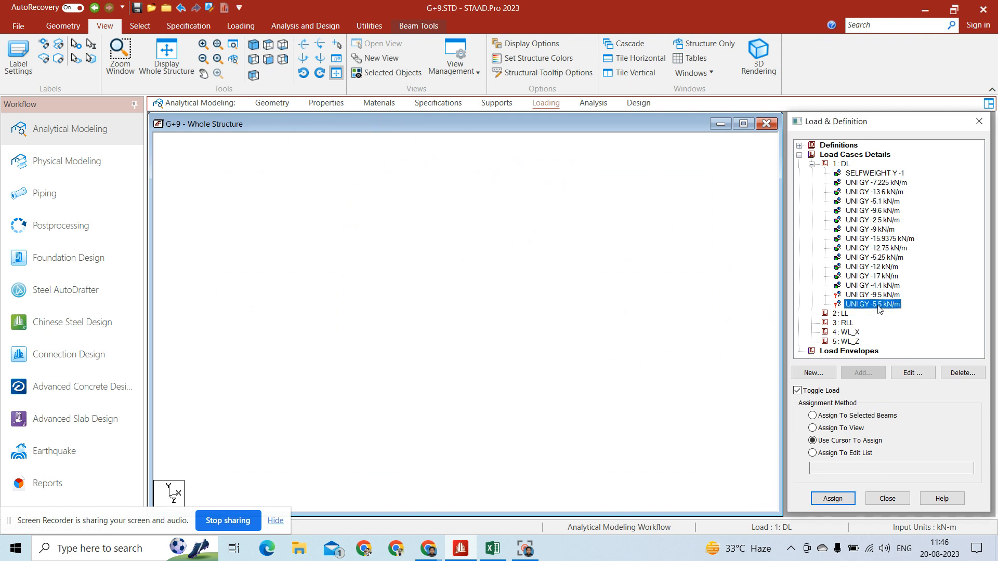
pyautogui.click(856, 416)
pyautogui.click(843, 500)
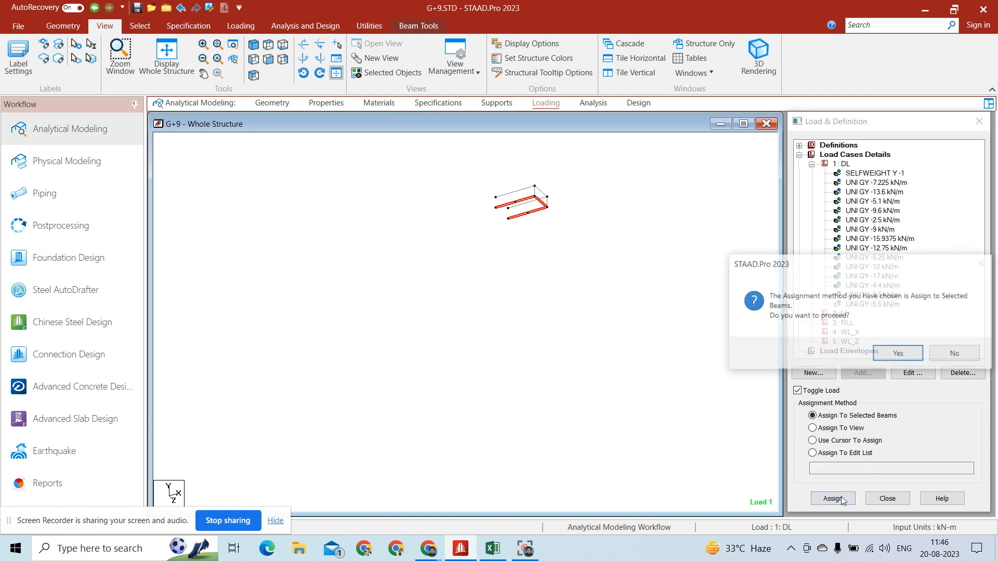
pyautogui.click(828, 352)
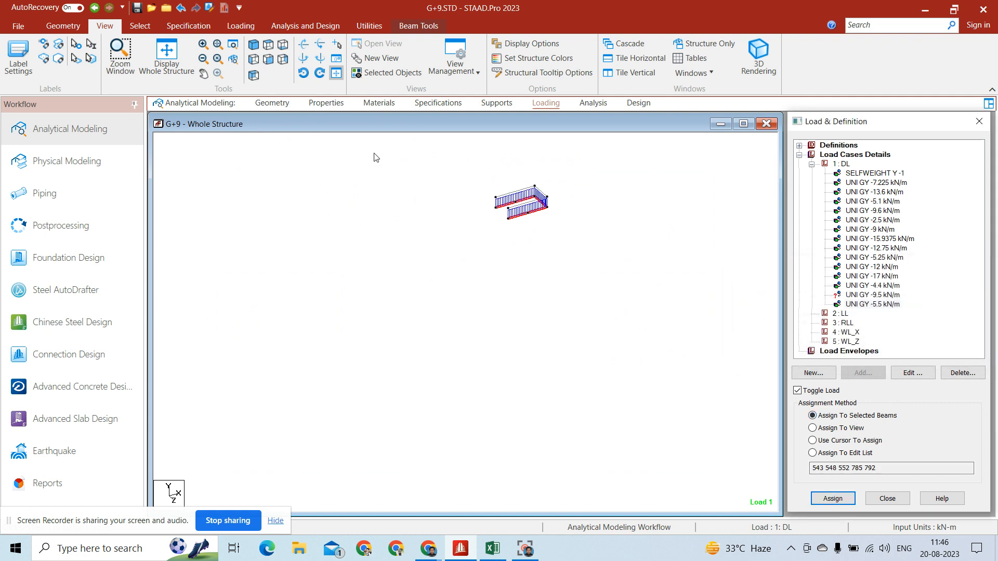
# Assign the -9.5 kN/m dead load to the upper-level beams of the isolated maximum-X bay and restore the whole structure.
pyautogui.click(268, 60)
pyautogui.click(401, 193)
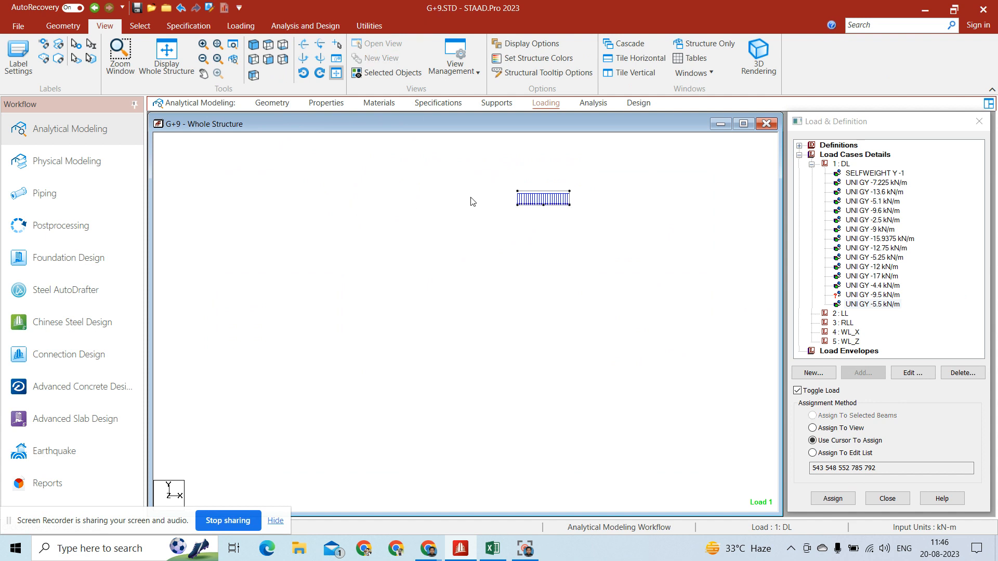
pyautogui.moveTo(501, 178); pyautogui.dragTo(585, 193)
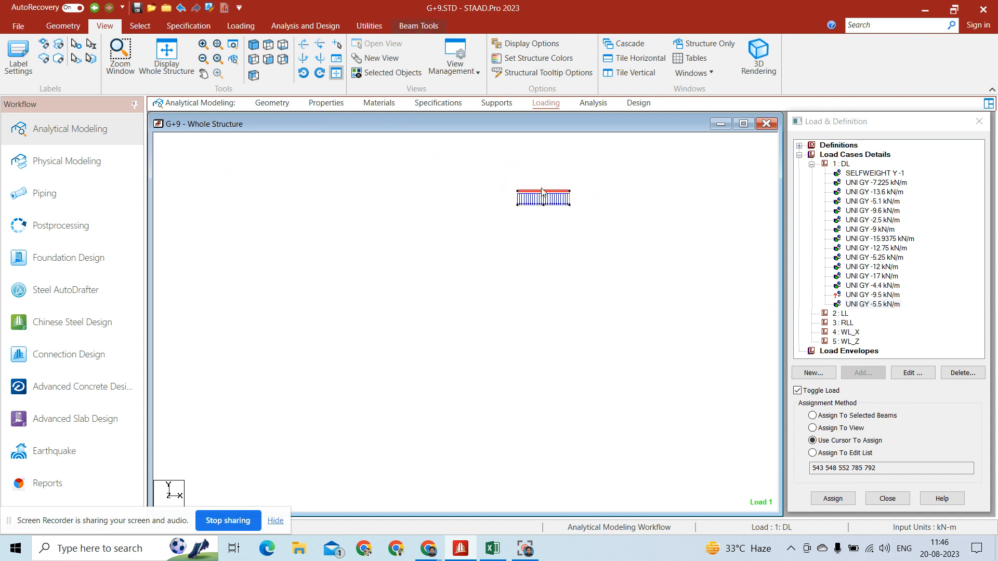
pyautogui.click(255, 44)
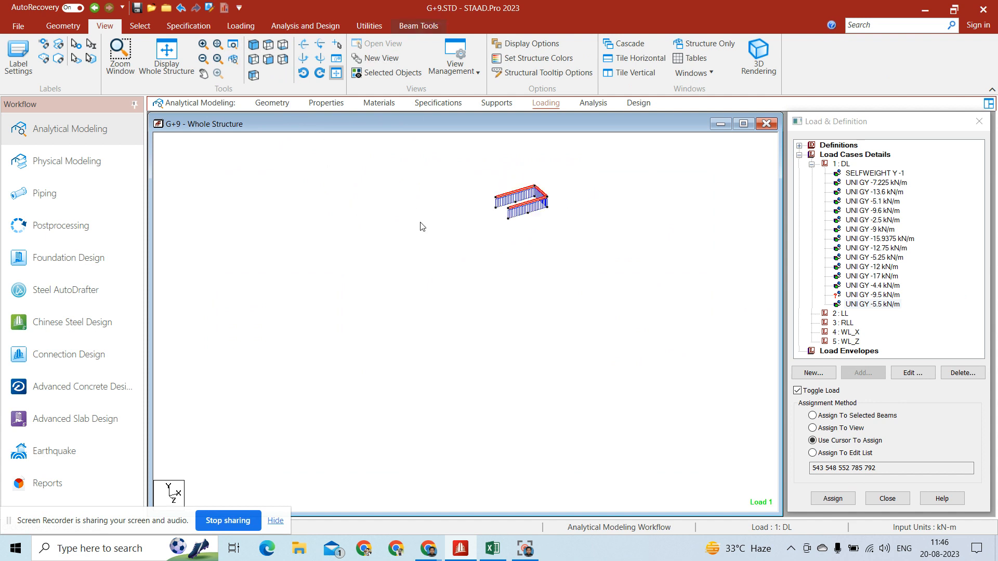
pyautogui.click(876, 296)
pyautogui.click(864, 416)
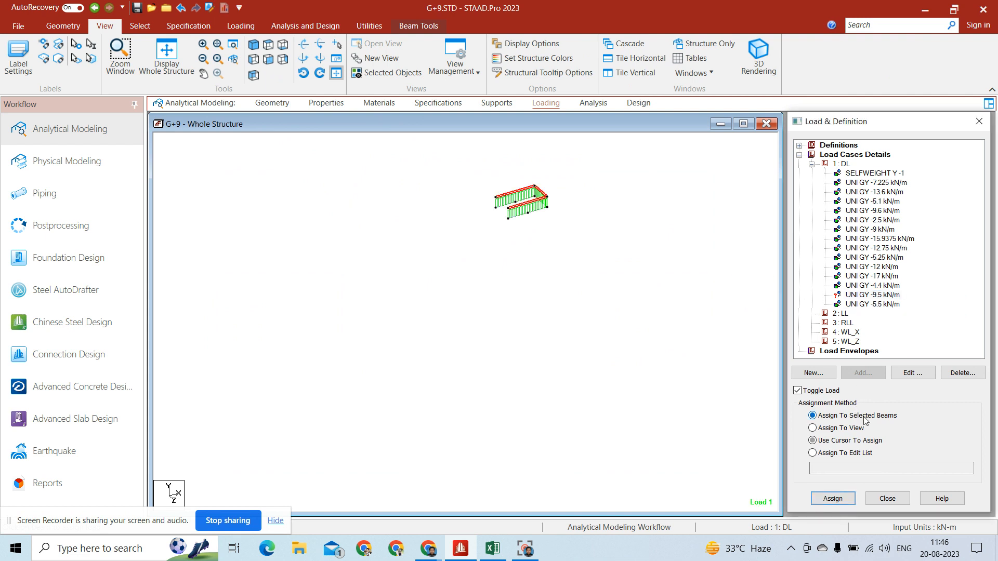
pyautogui.click(833, 499)
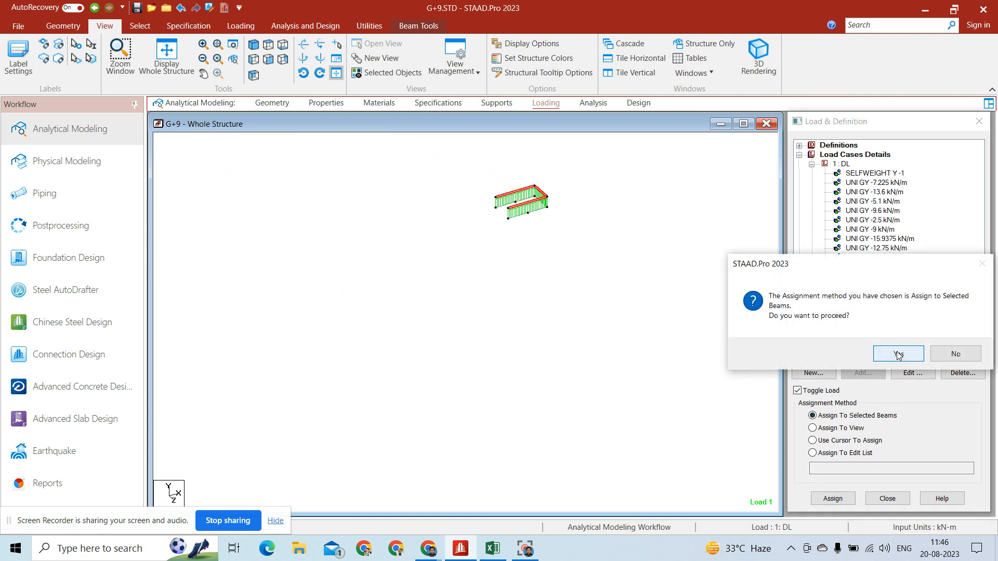
pyautogui.click(898, 354)
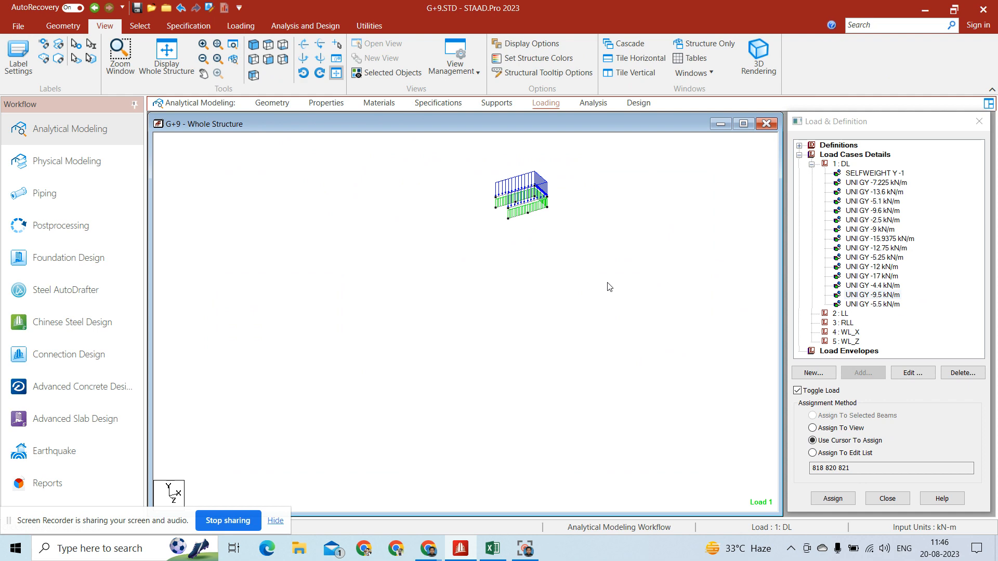
pyautogui.click(162, 61)
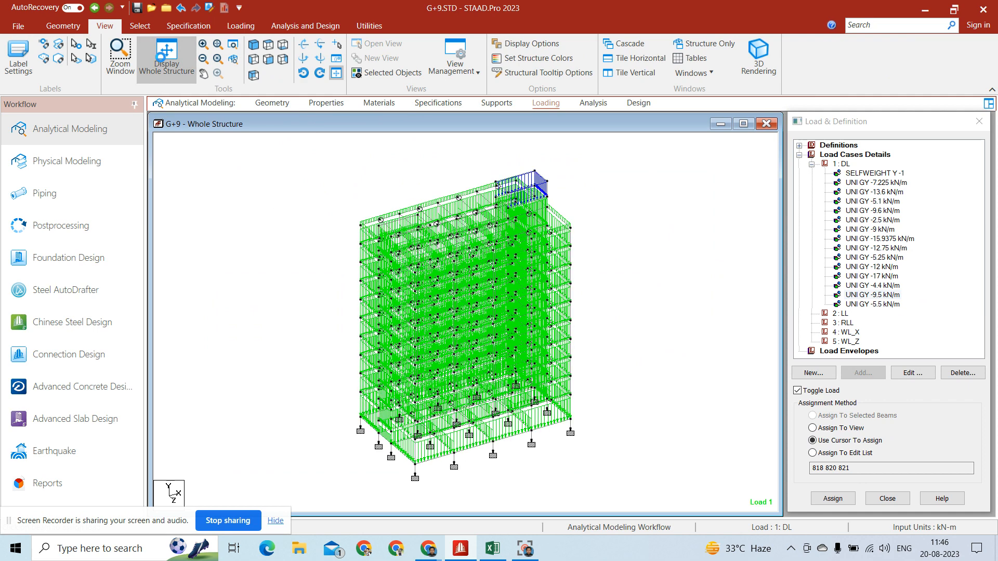